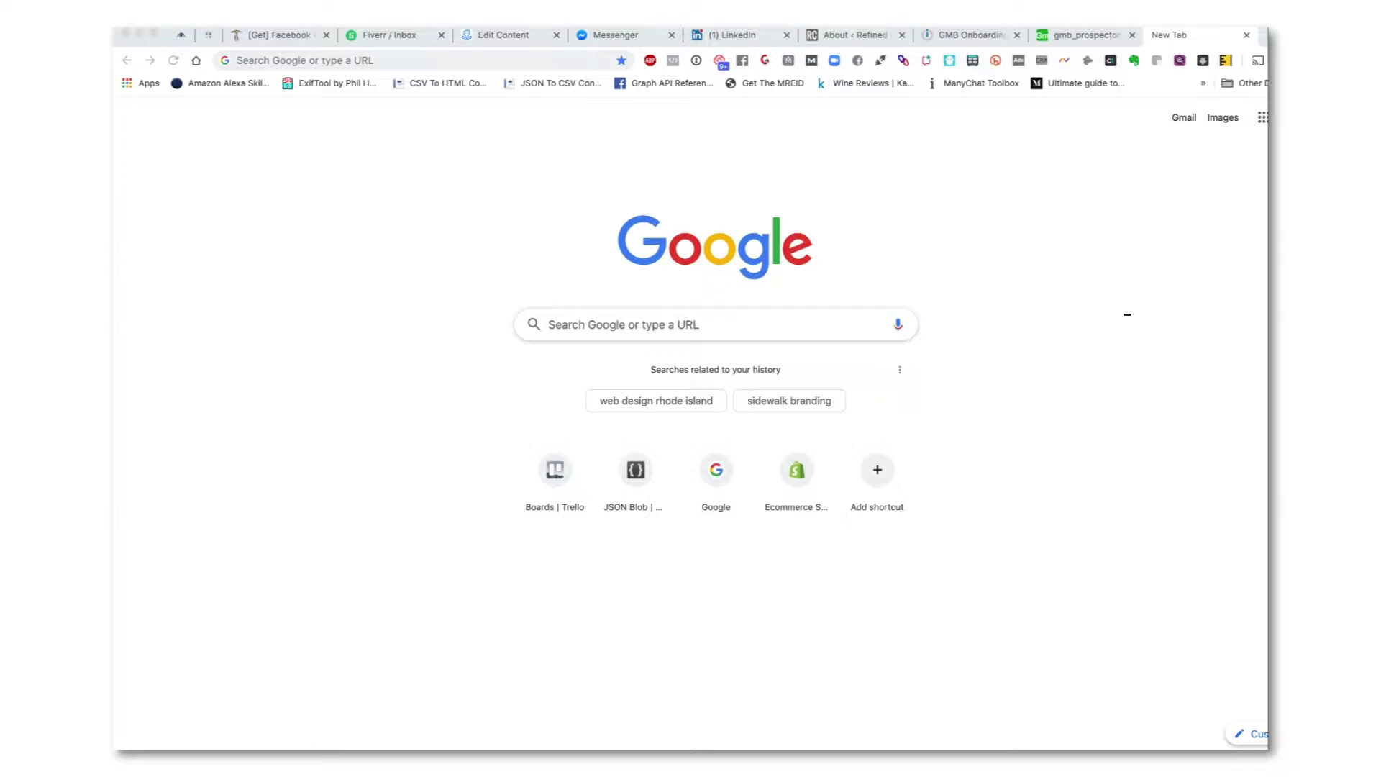
Bring the Chrome window to the front and nudge it slightly into place.
click(1252, 41)
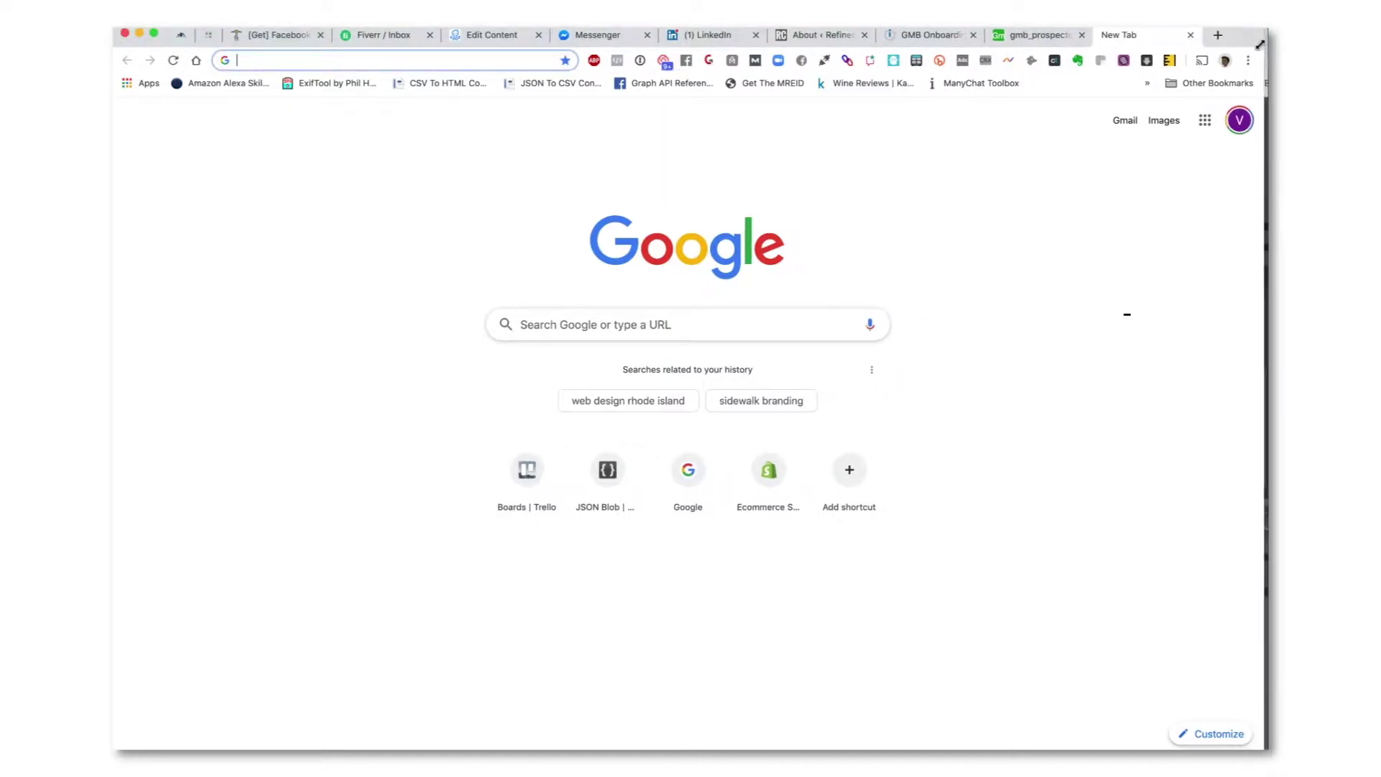
mouse_move(1252, 41)
mouse_down()
mouse_move(1264, 49)
mouse_move(1264, 33)
mouse_up()
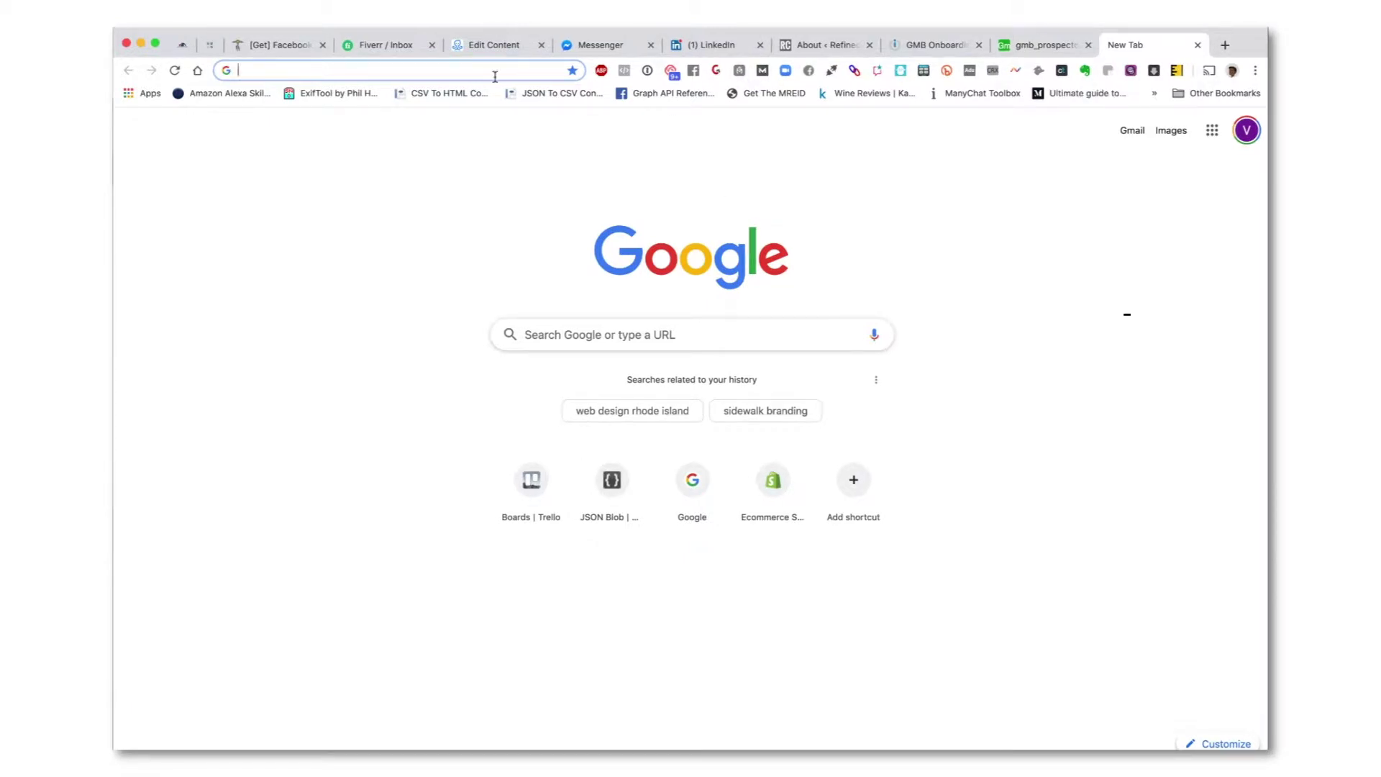
Start a blank spreadsheet by going to sheets.new.
text(she)
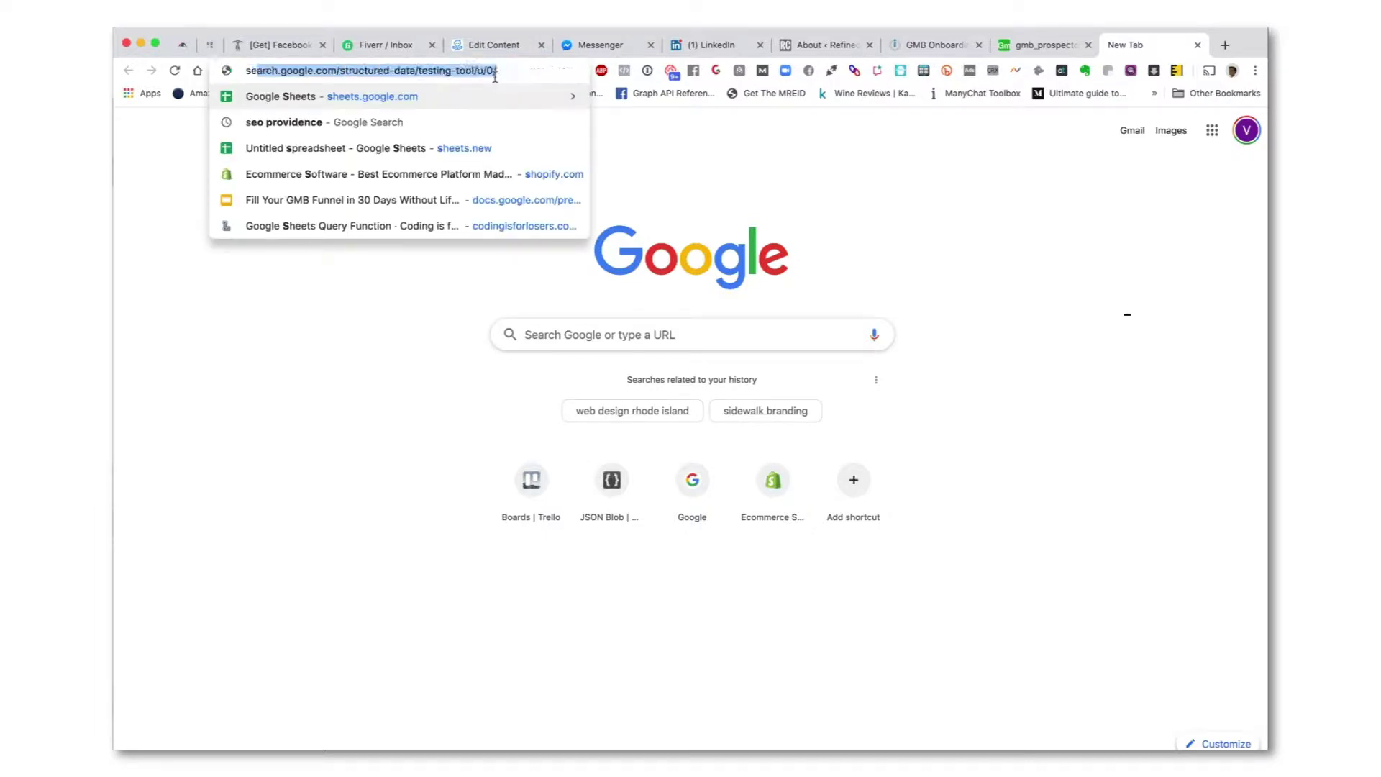
key(BackSpace)
key(BackSpace)
text(heets.new)
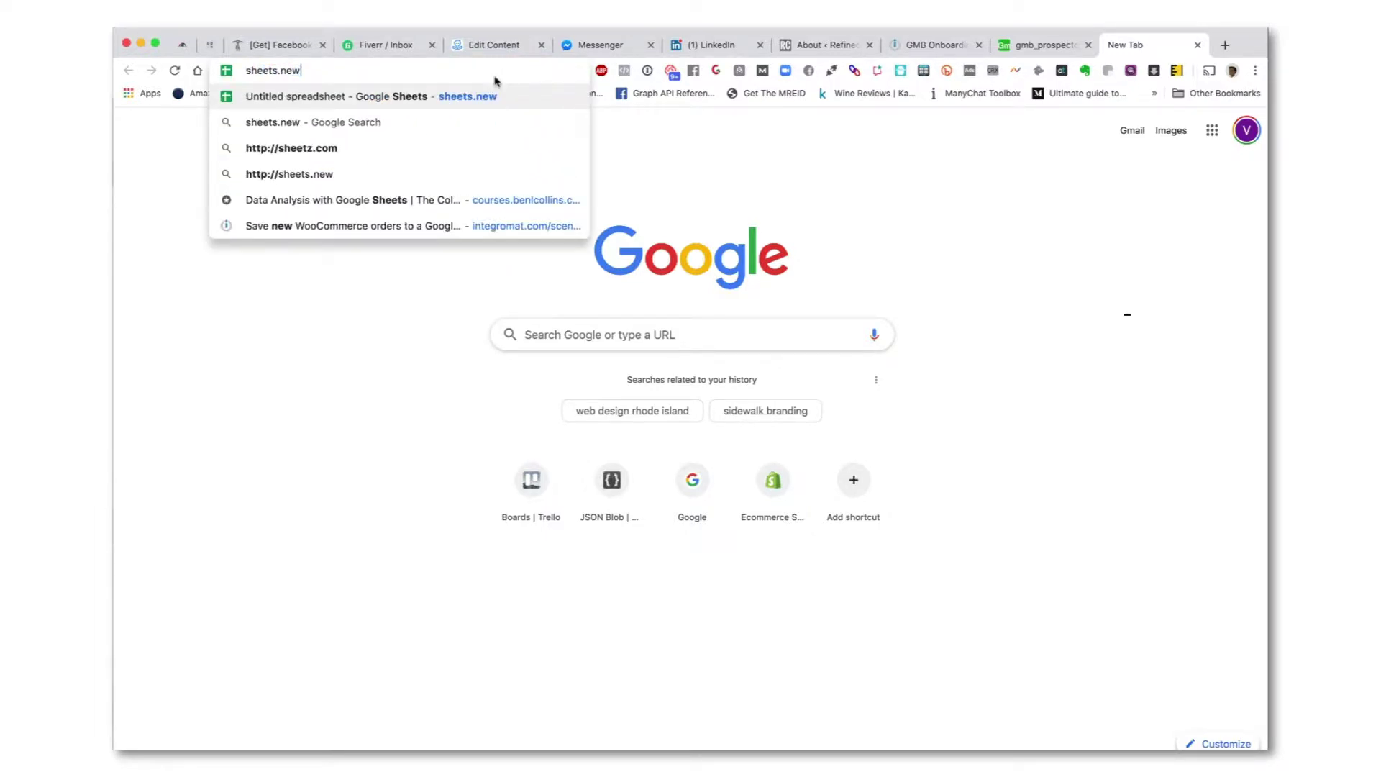
key(Return)
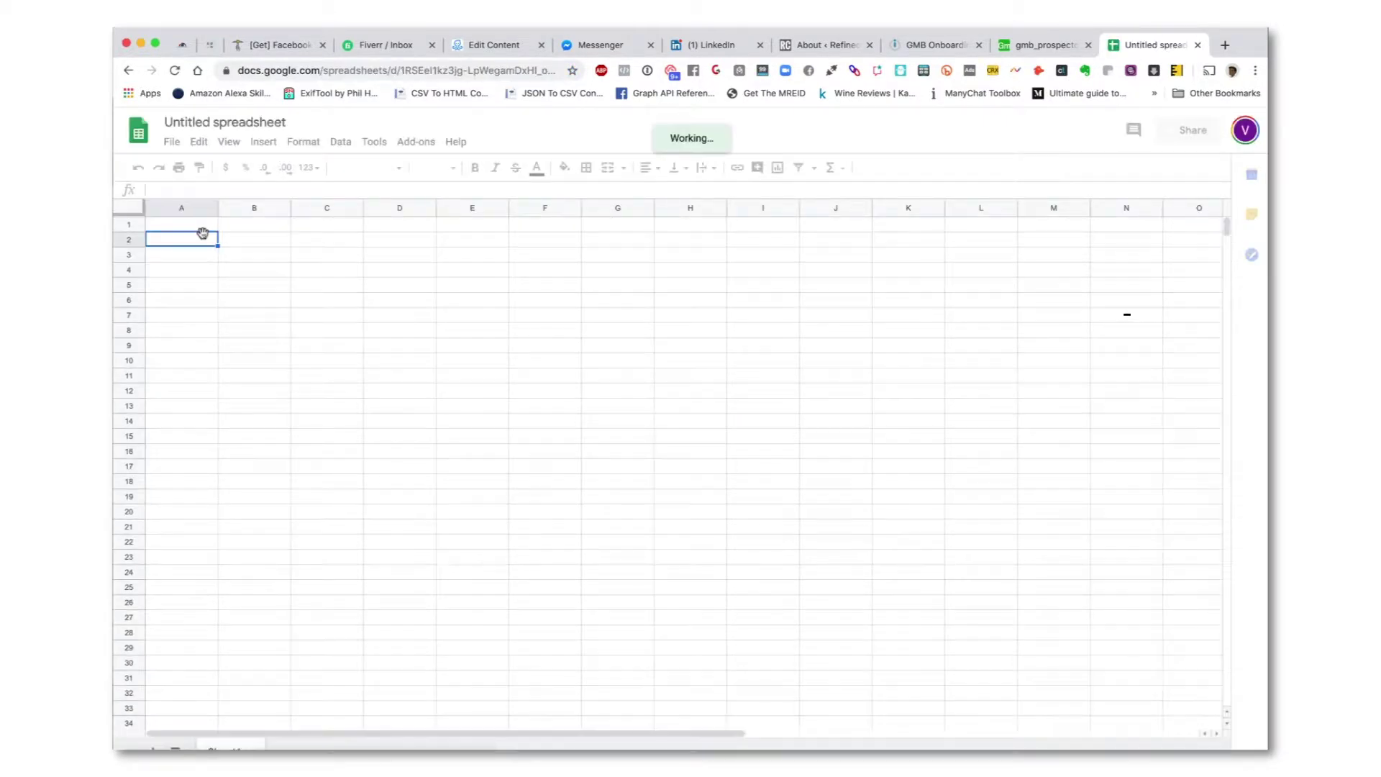
Paste the copied hotel list into the sheet as values only.
click(199, 142)
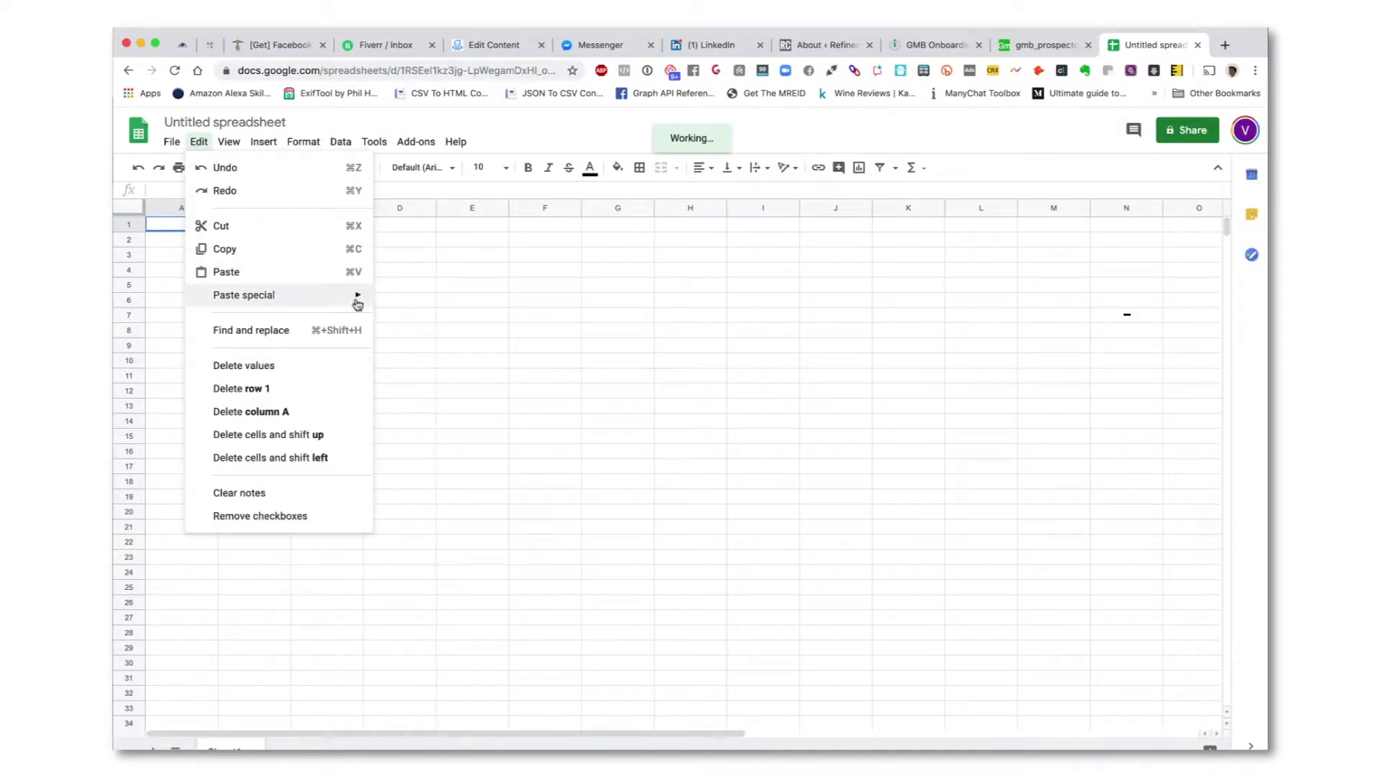
mouse_move(356, 297)
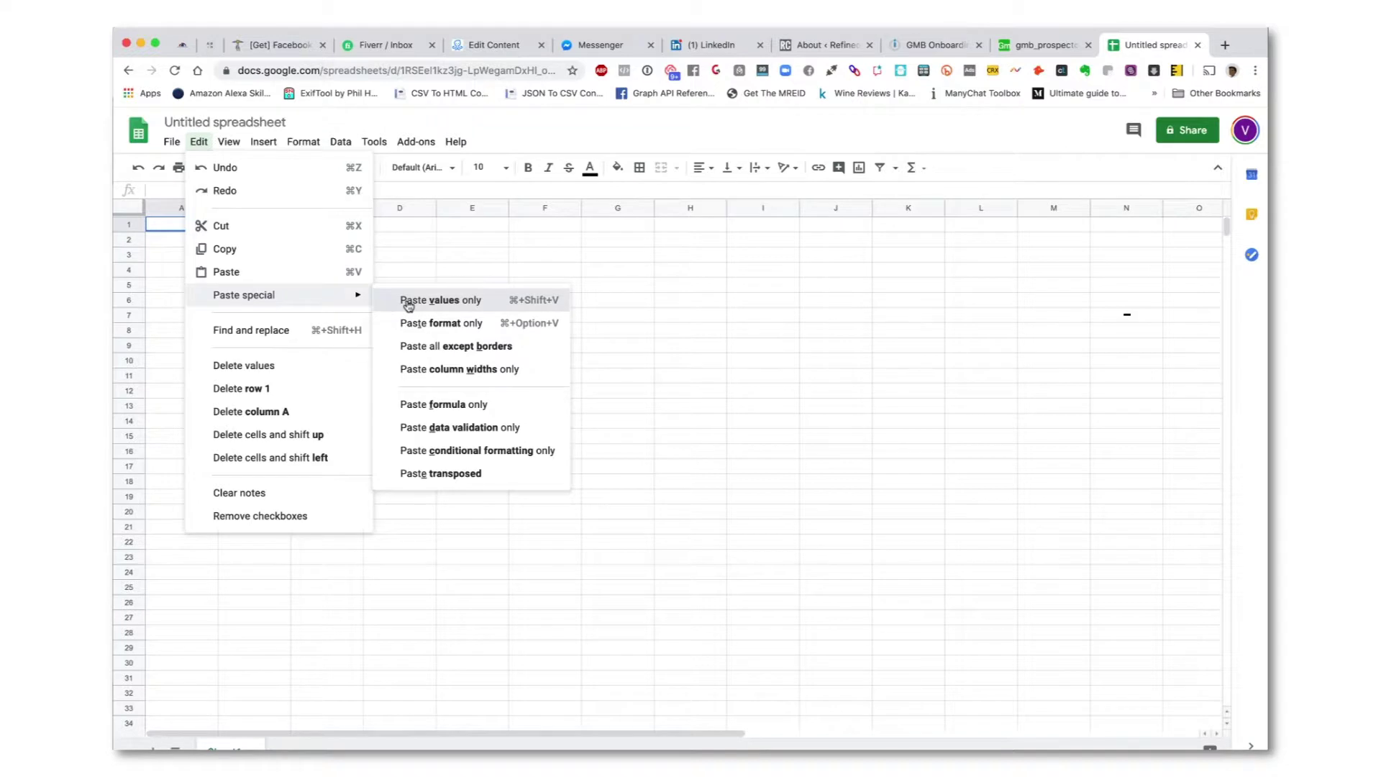
click(408, 305)
Copy hotel columns B through F and paste them into A1 of a new sheet.
click(408, 305)
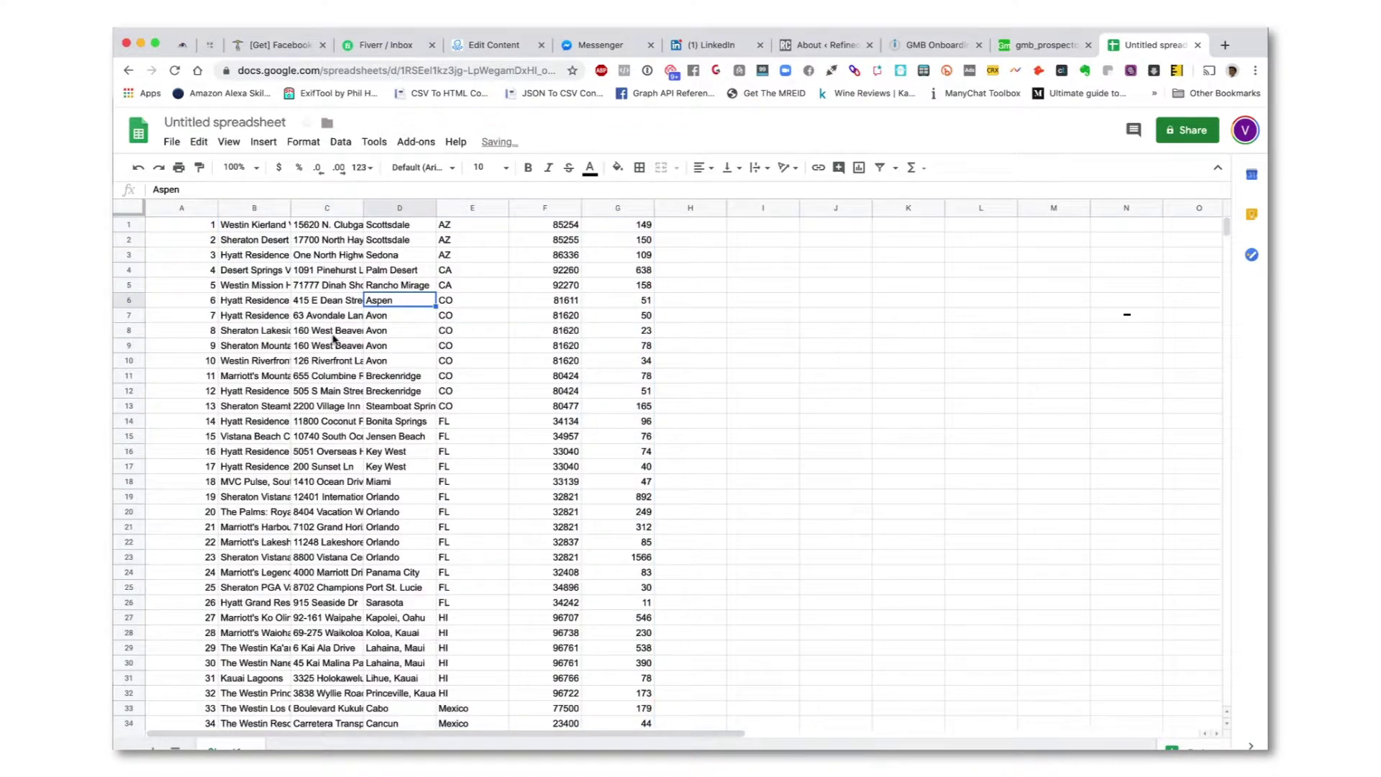
drag(218, 208, 175, 203)
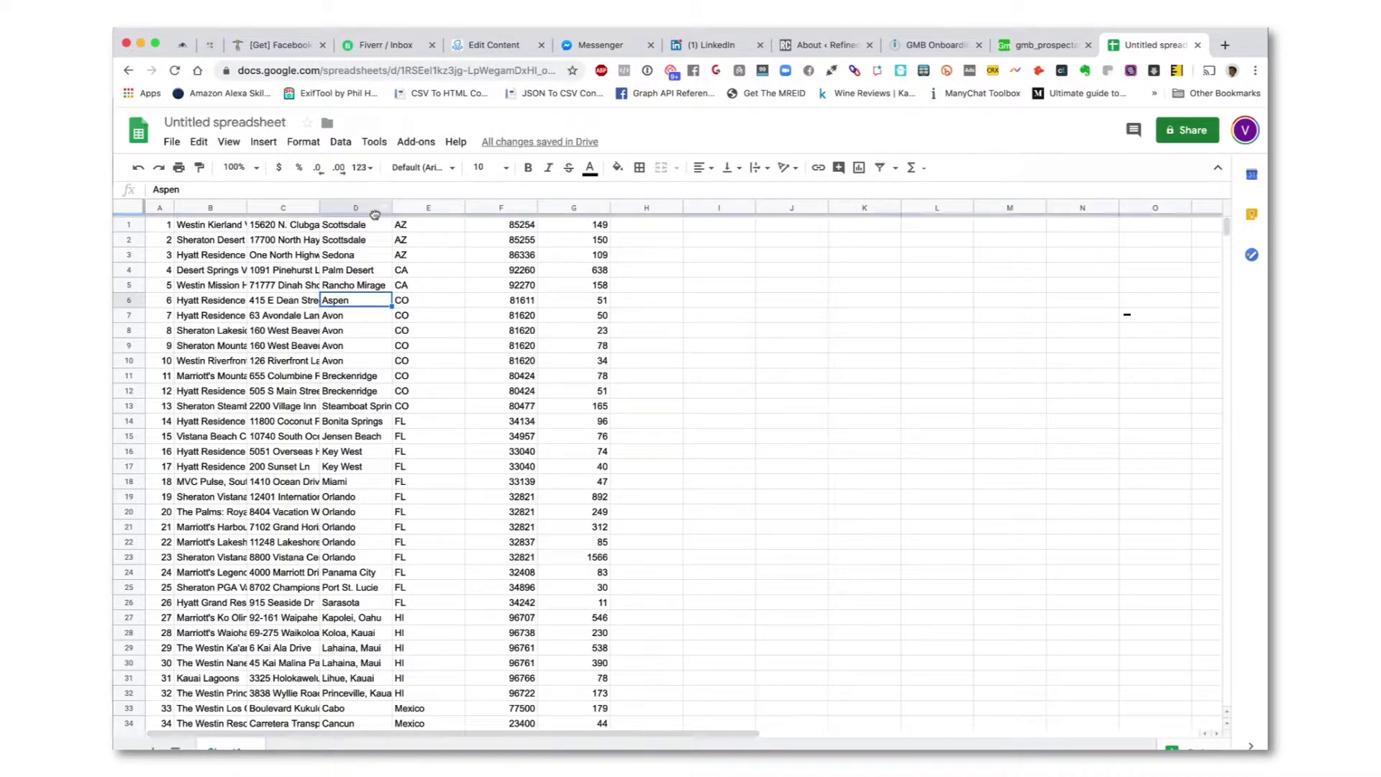
click(575, 287)
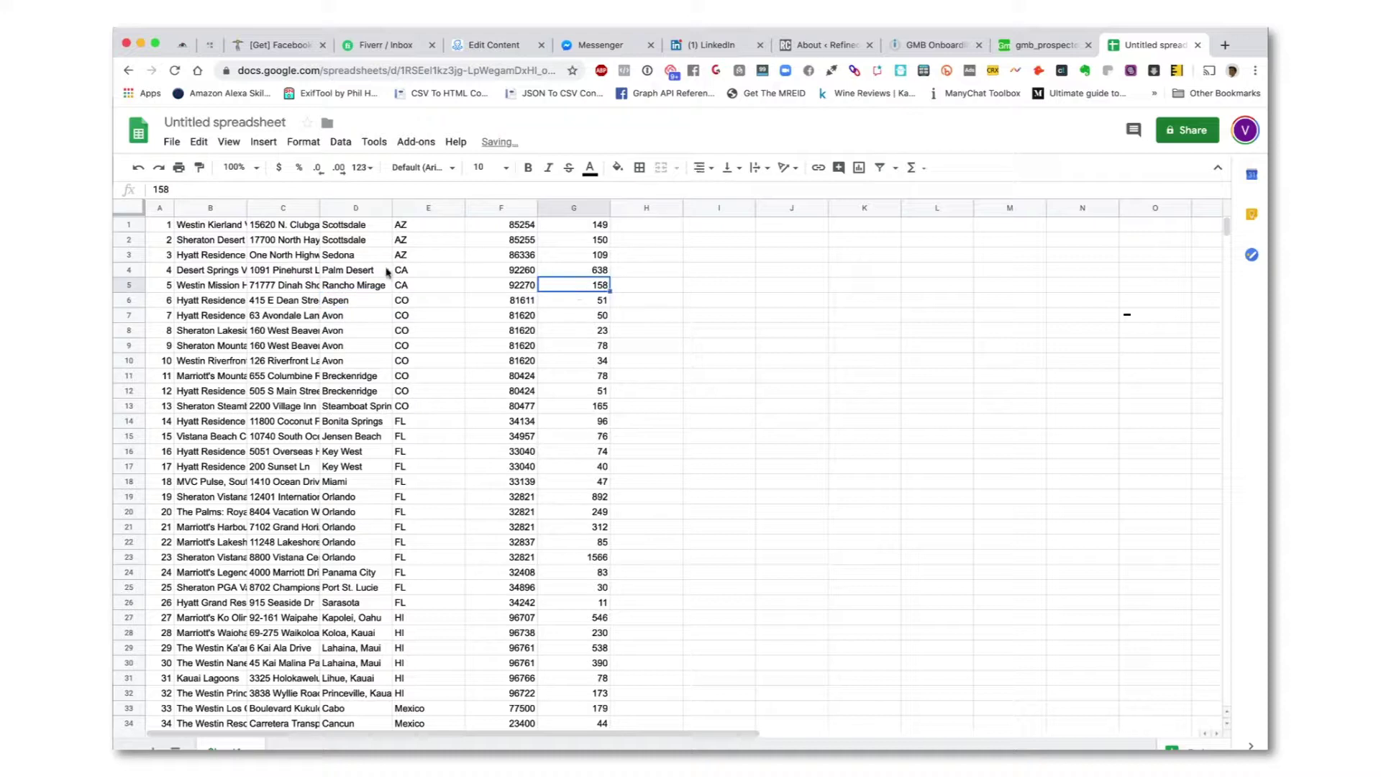
drag(159, 208, 288, 208)
click(294, 274)
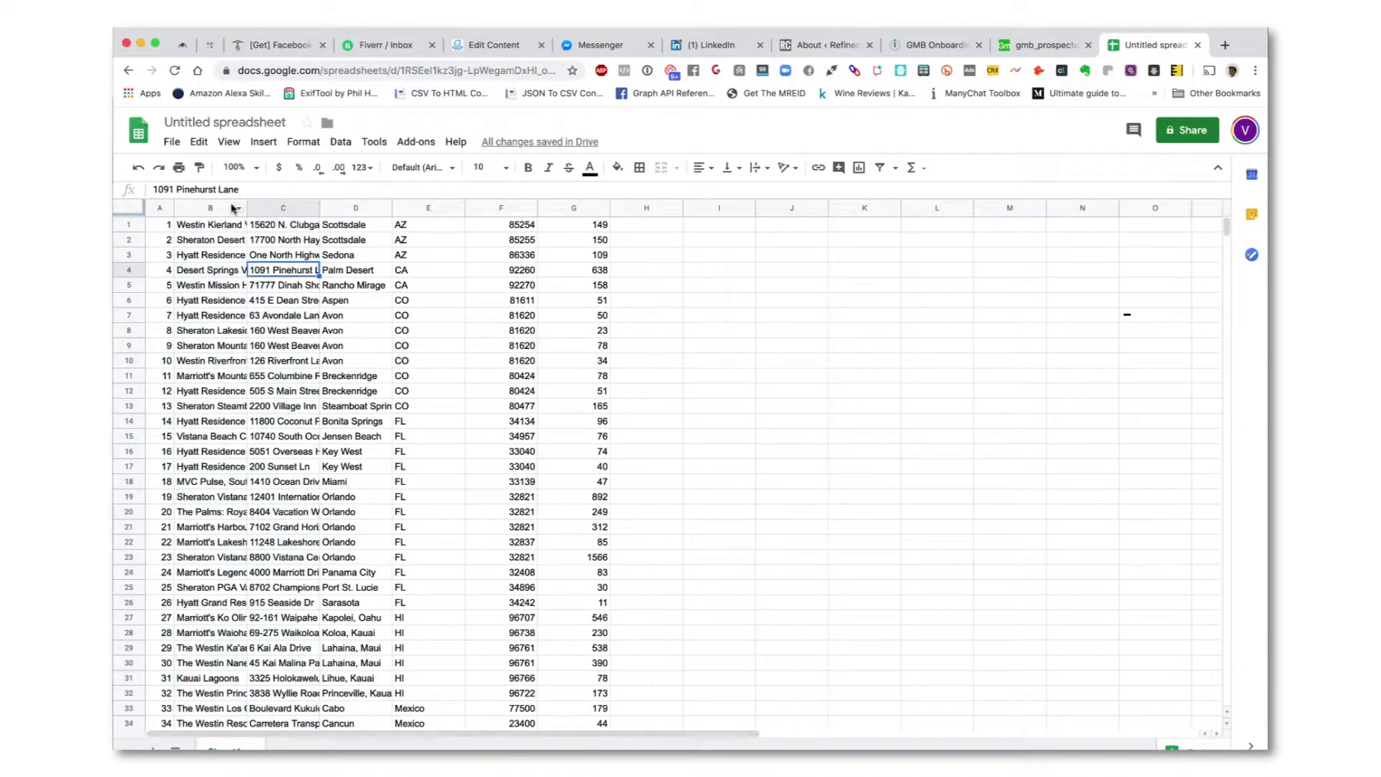
drag(213, 208, 504, 210)
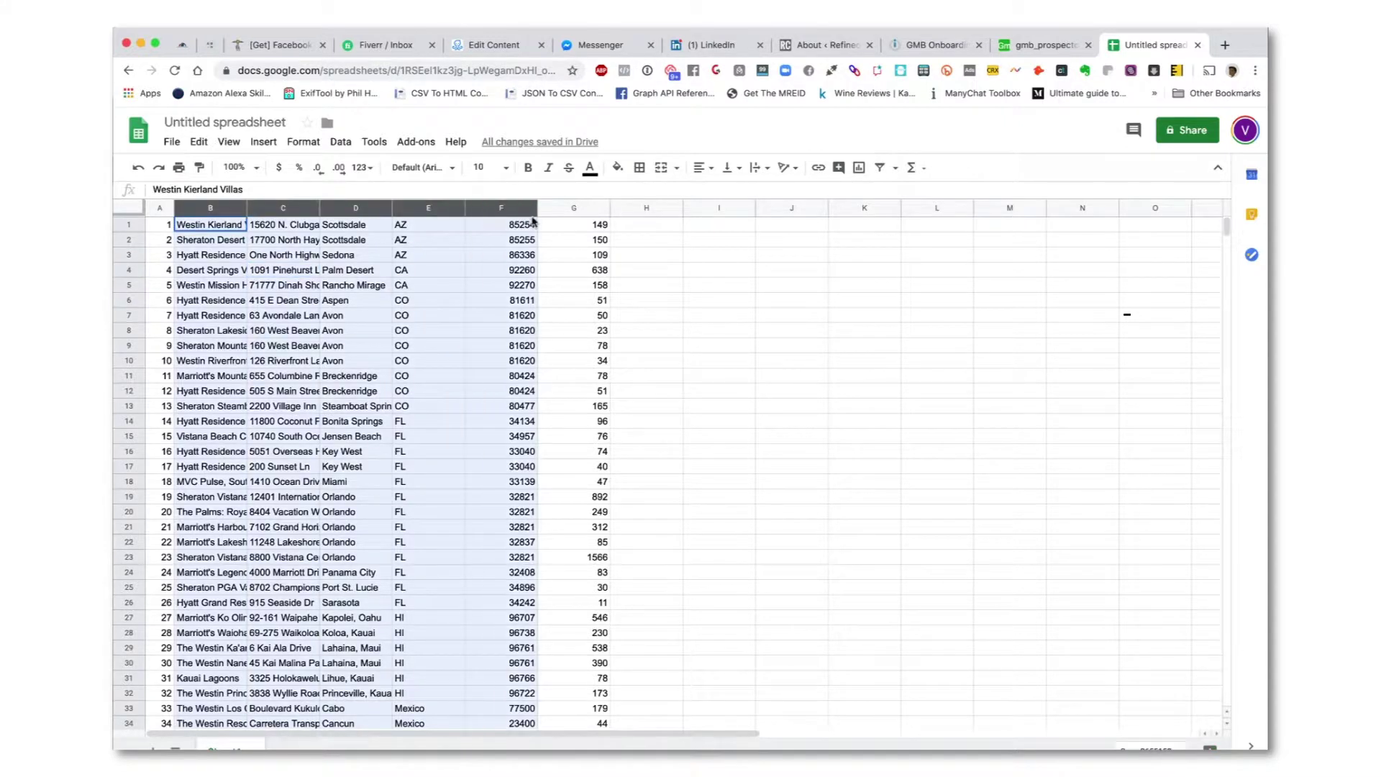
click(154, 748)
key(ctrl+v)
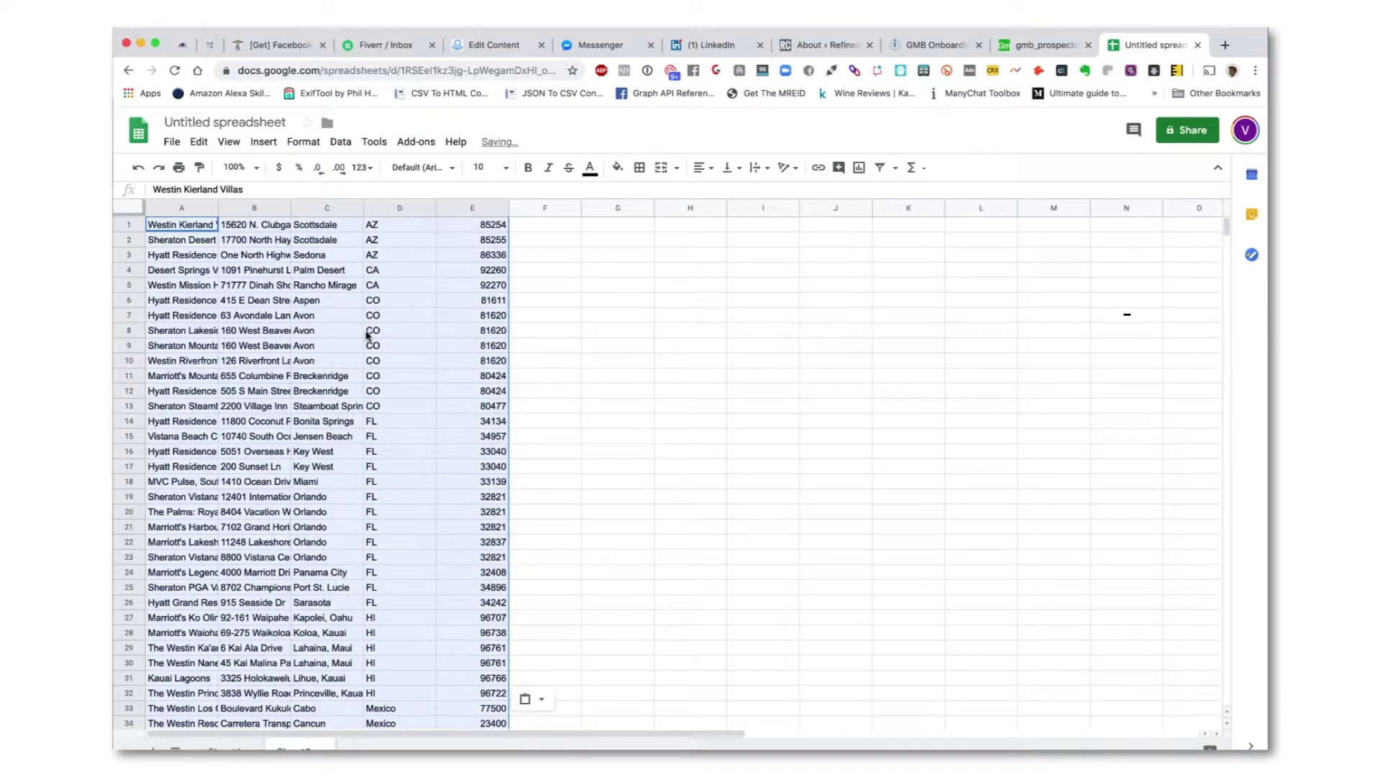
click(400, 330)
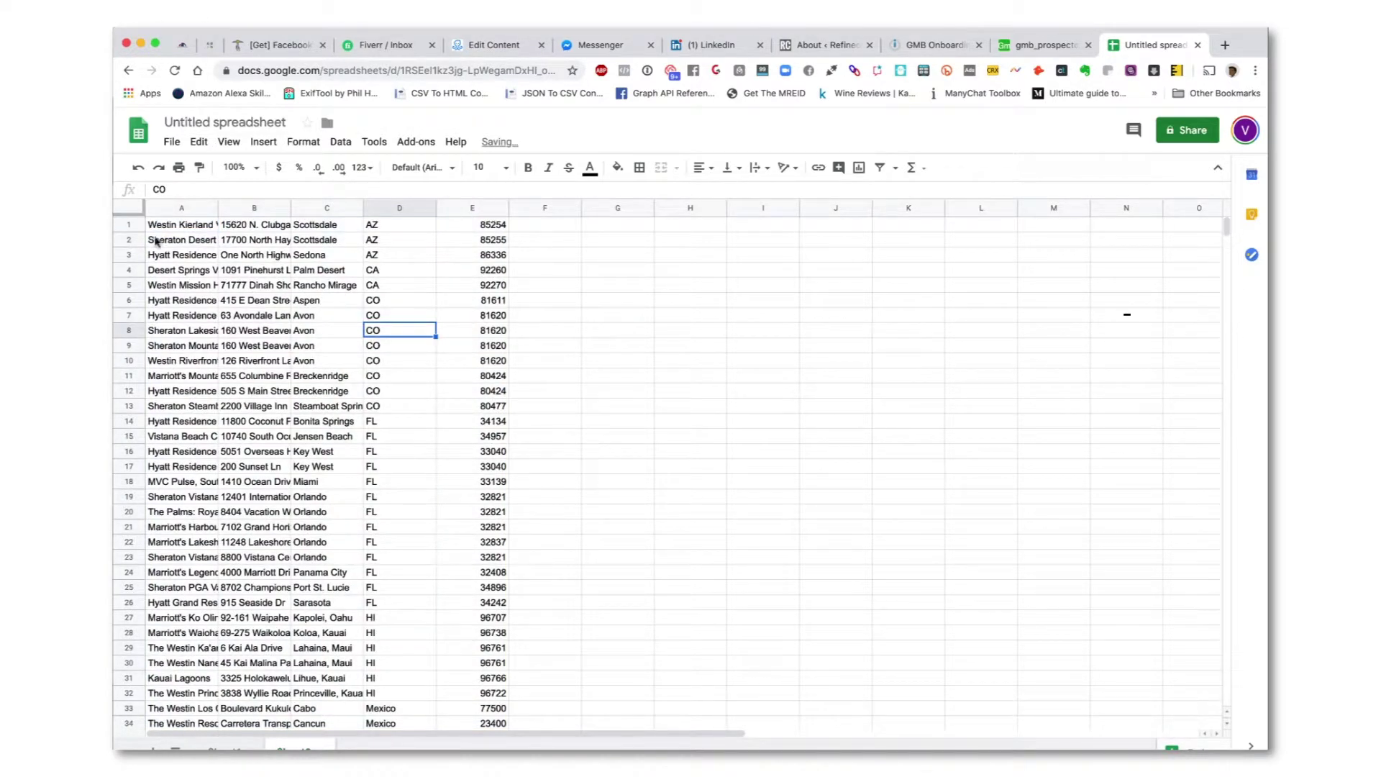
Insert a row above the data and label A1:E1 Name, Address, City, State, zip.
right_click(129, 225)
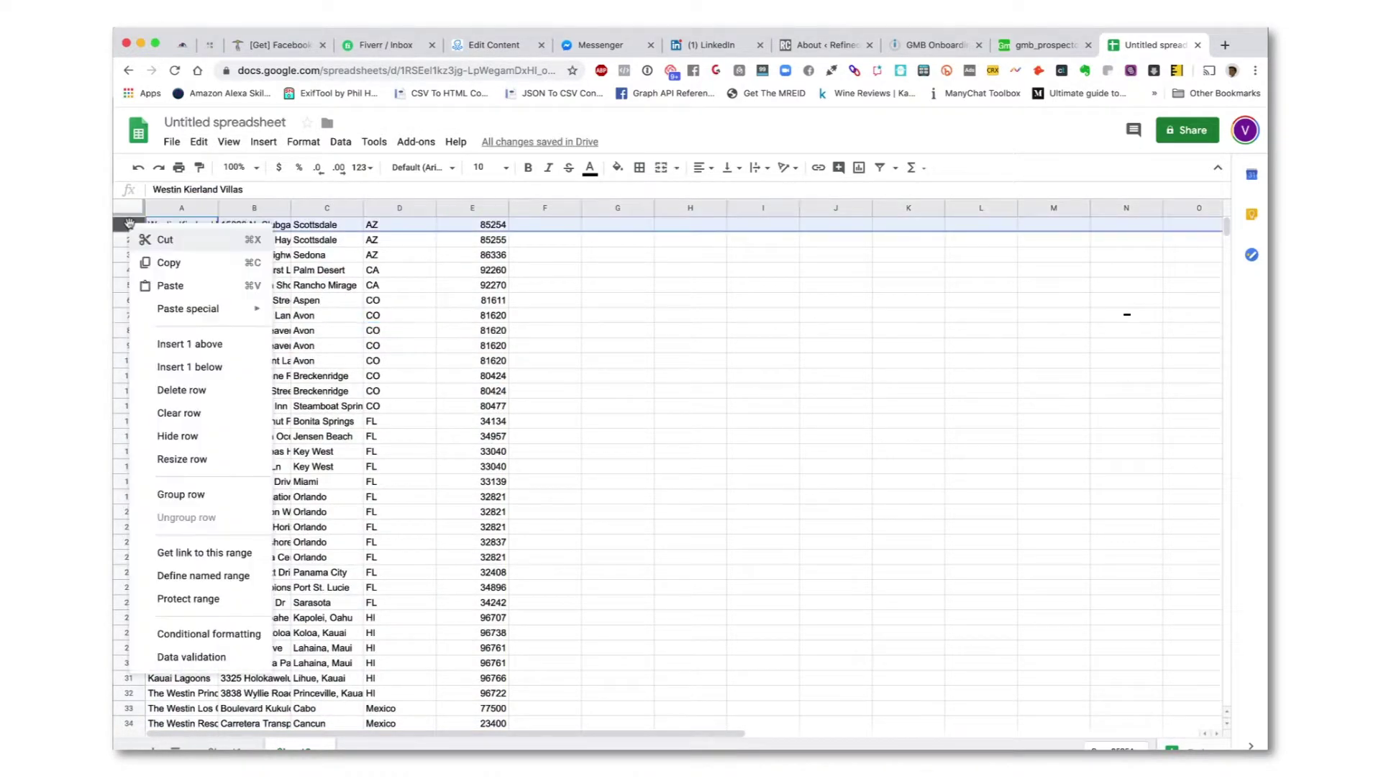
click(162, 343)
click(158, 226)
text(Name)
key(Tab)
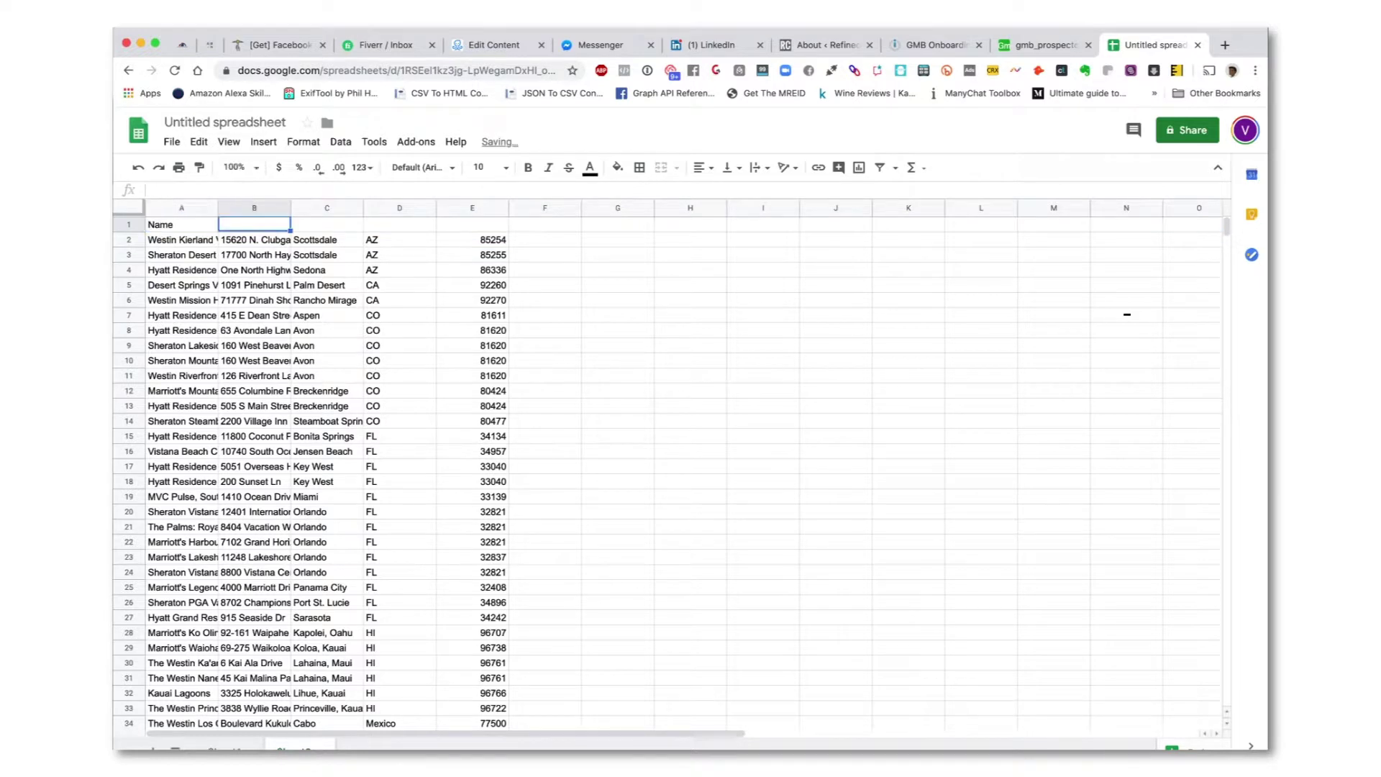
text(address)
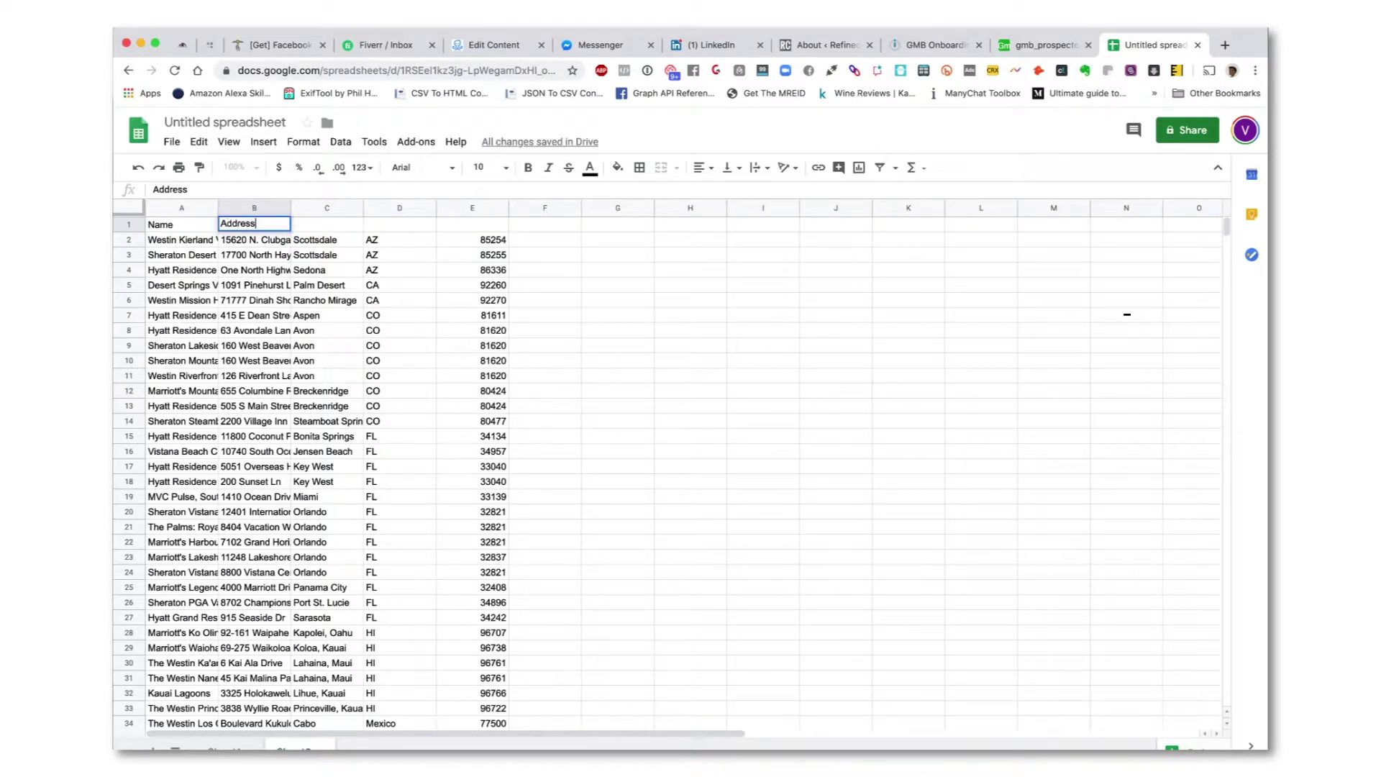
key(Tab)
text(Ci)
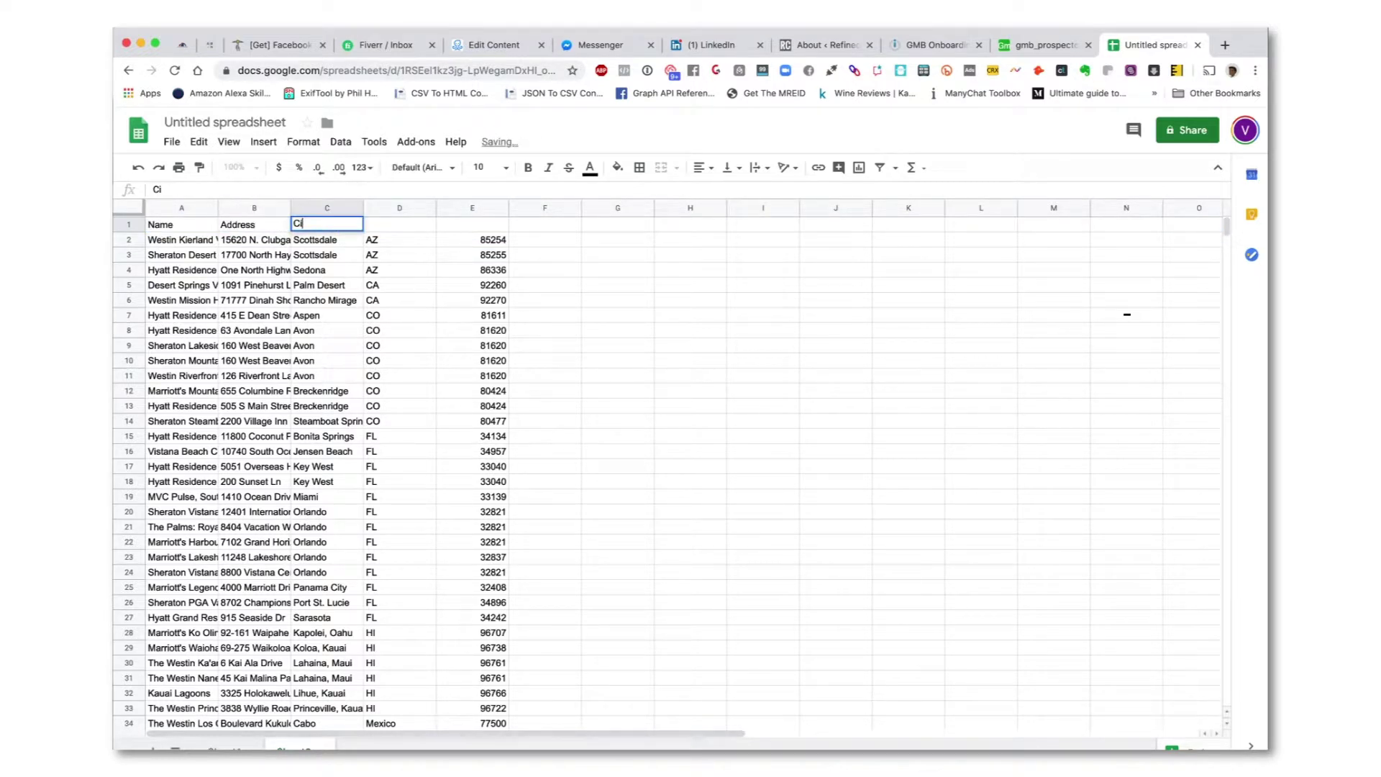
key(Tab)
text(Stat)
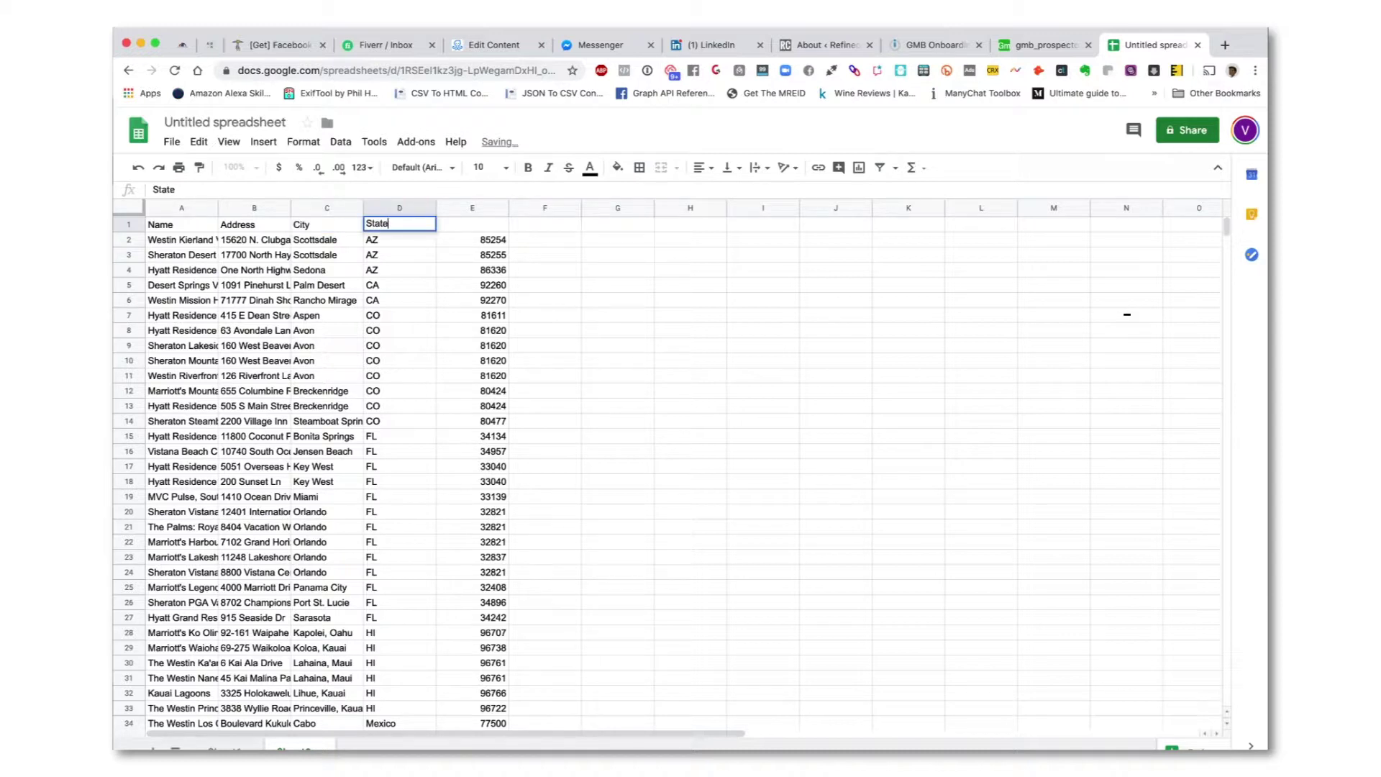
key(Tab)
text(zip)
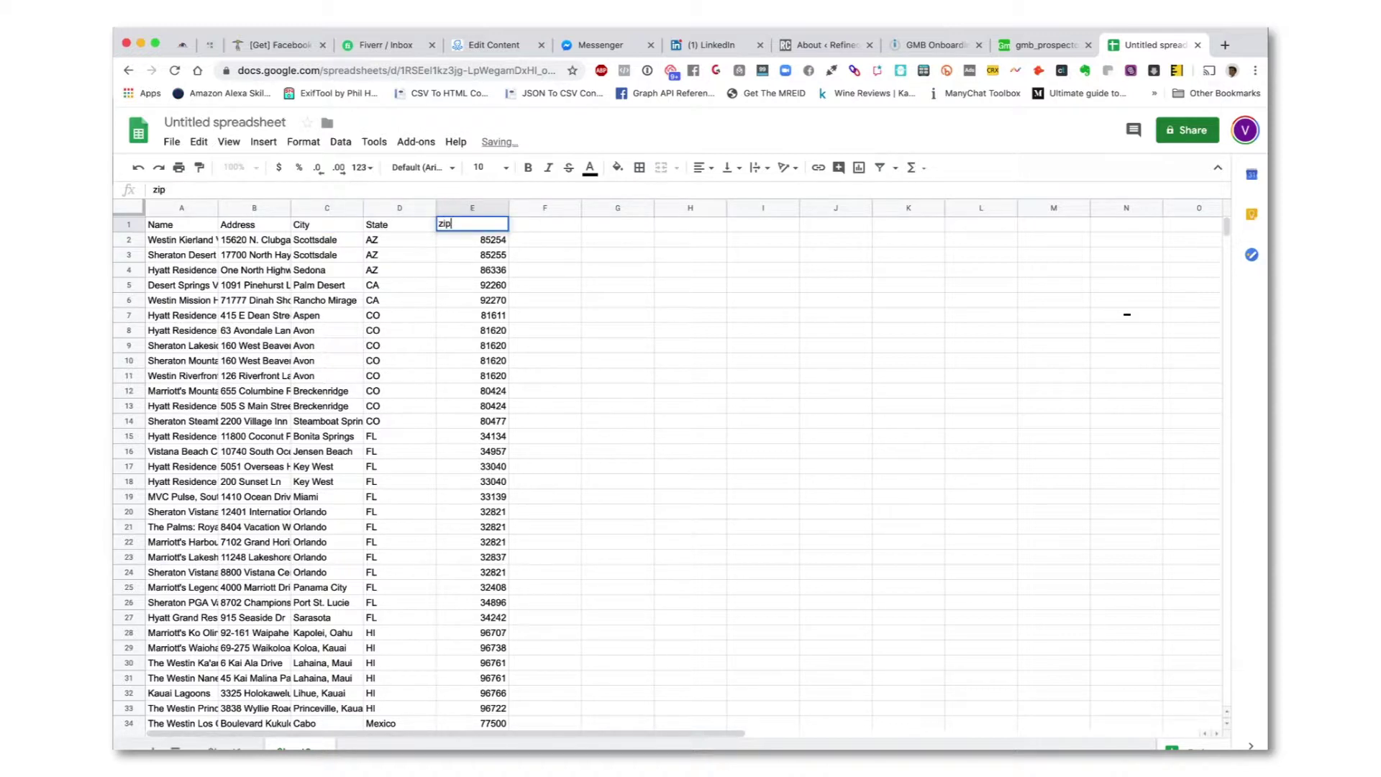
key(Return)
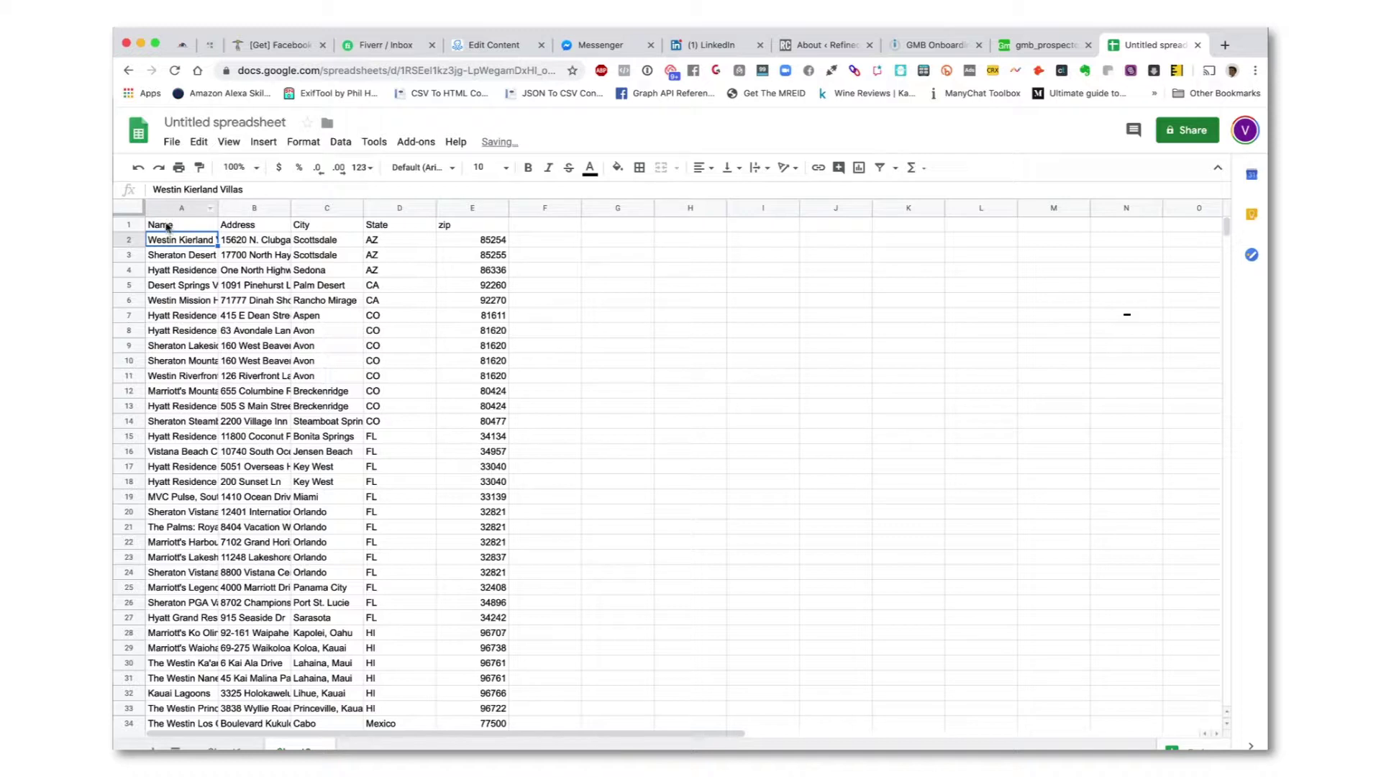
drag(169, 226, 470, 233)
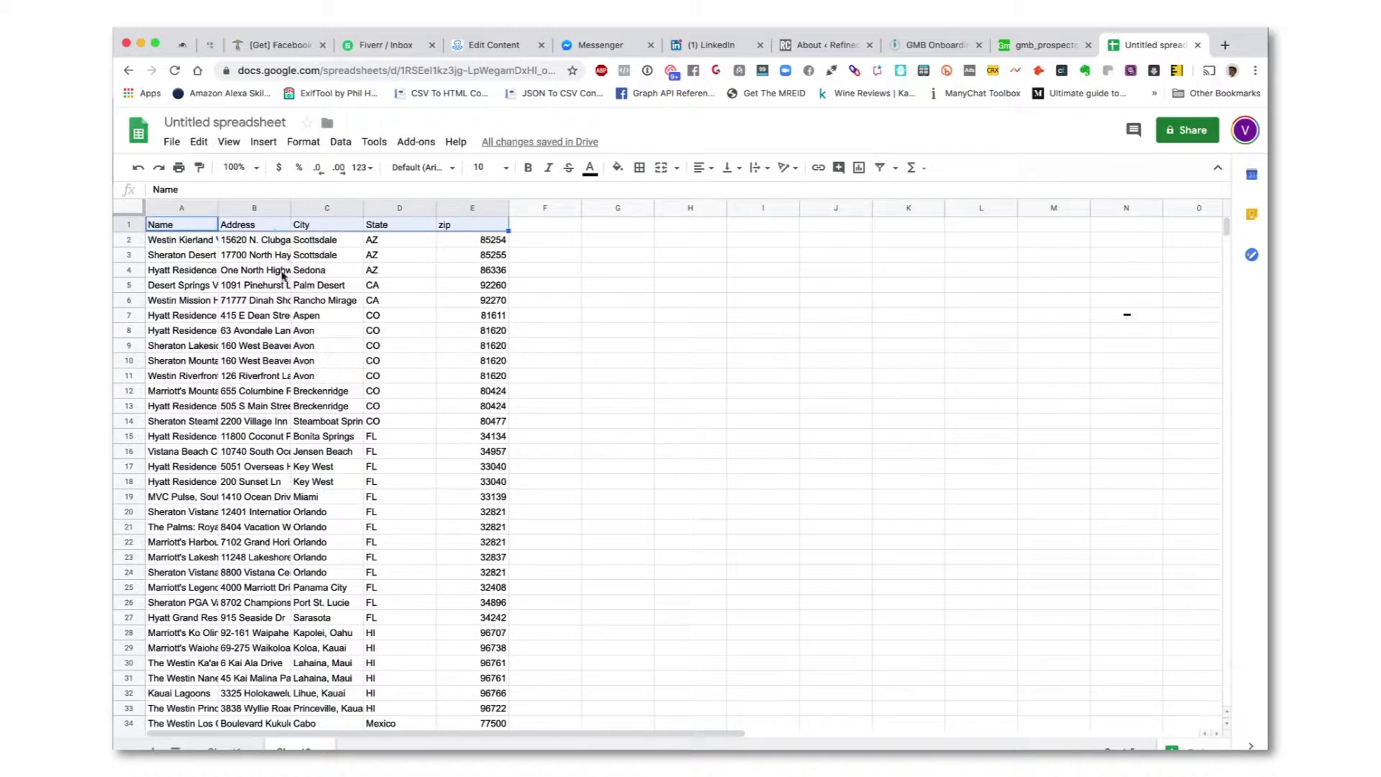
click(287, 300)
drag(205, 209, 475, 210)
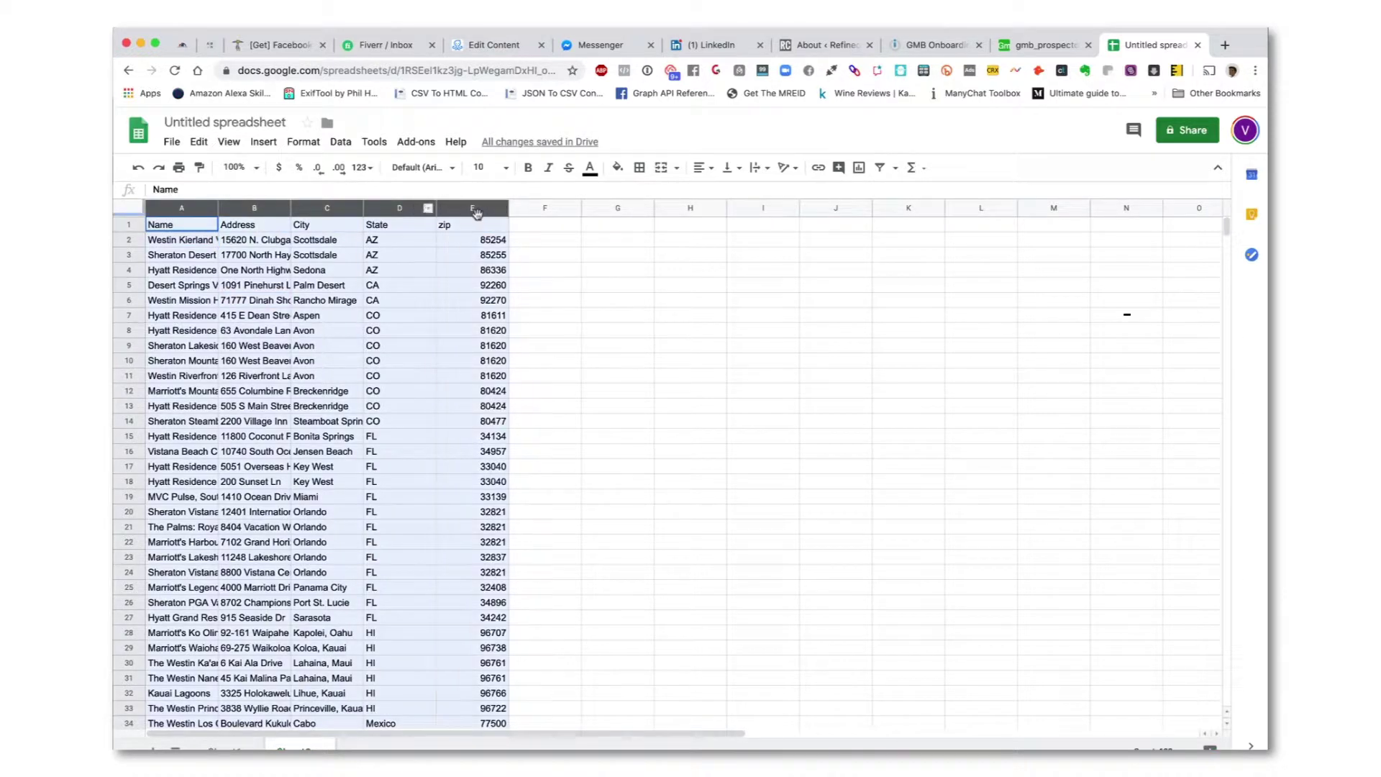
click(709, 169)
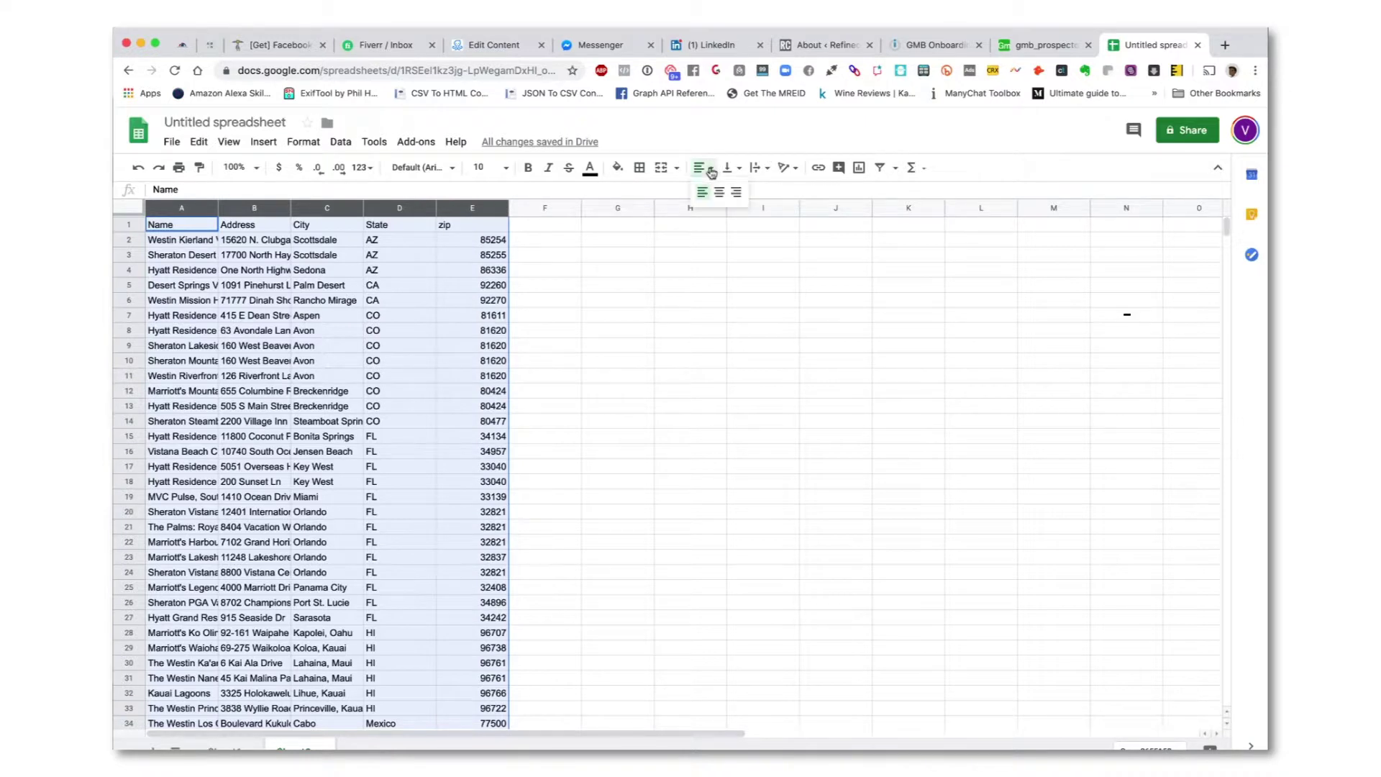
click(736, 192)
click(617, 299)
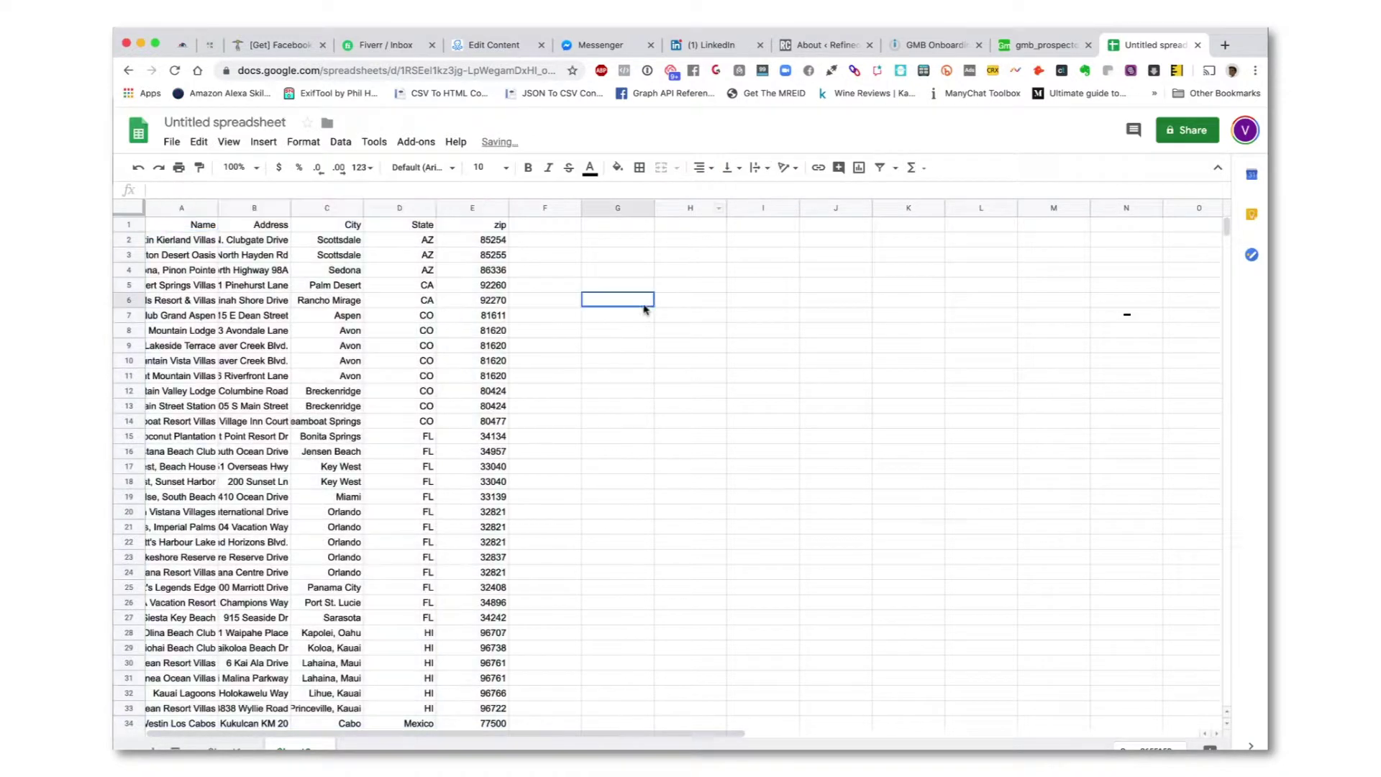
double_click(218, 208)
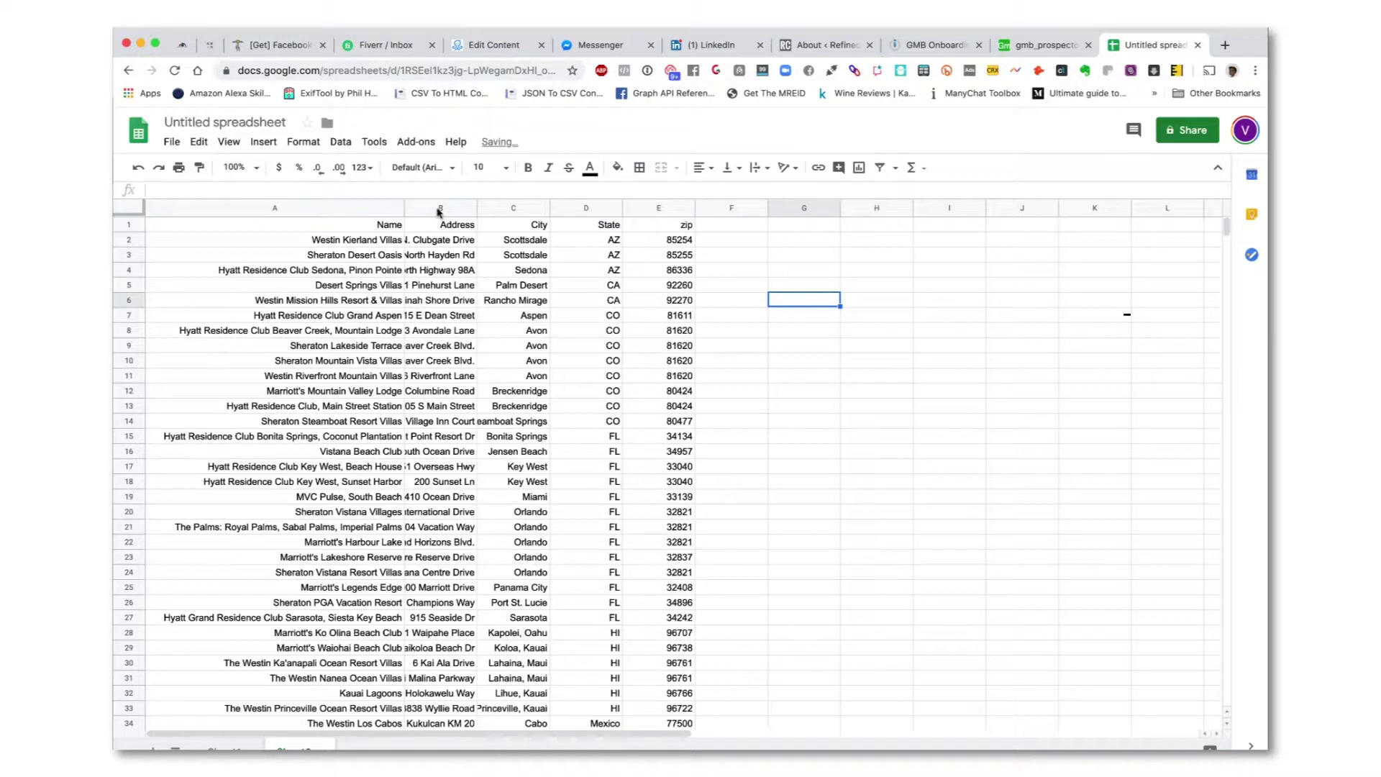
click(422, 144)
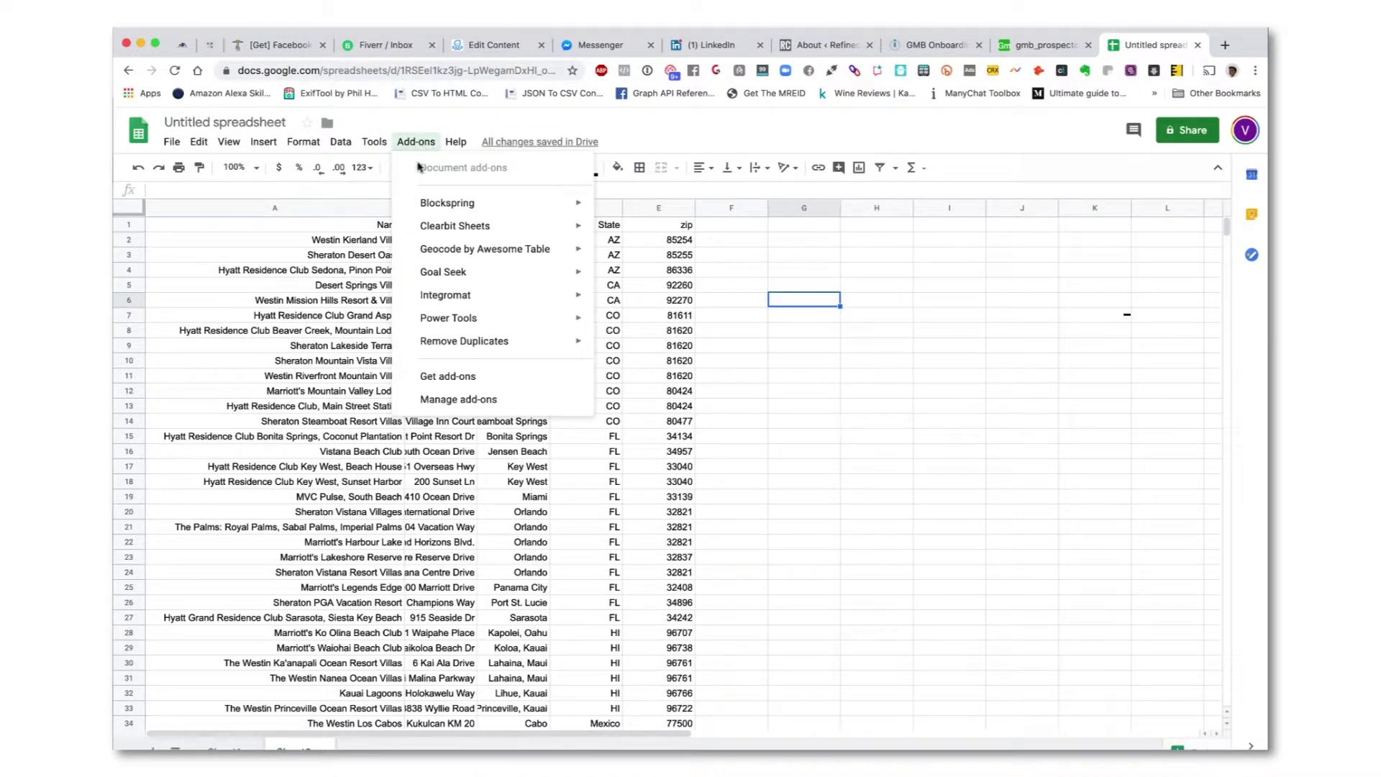
mouse_move(456, 302)
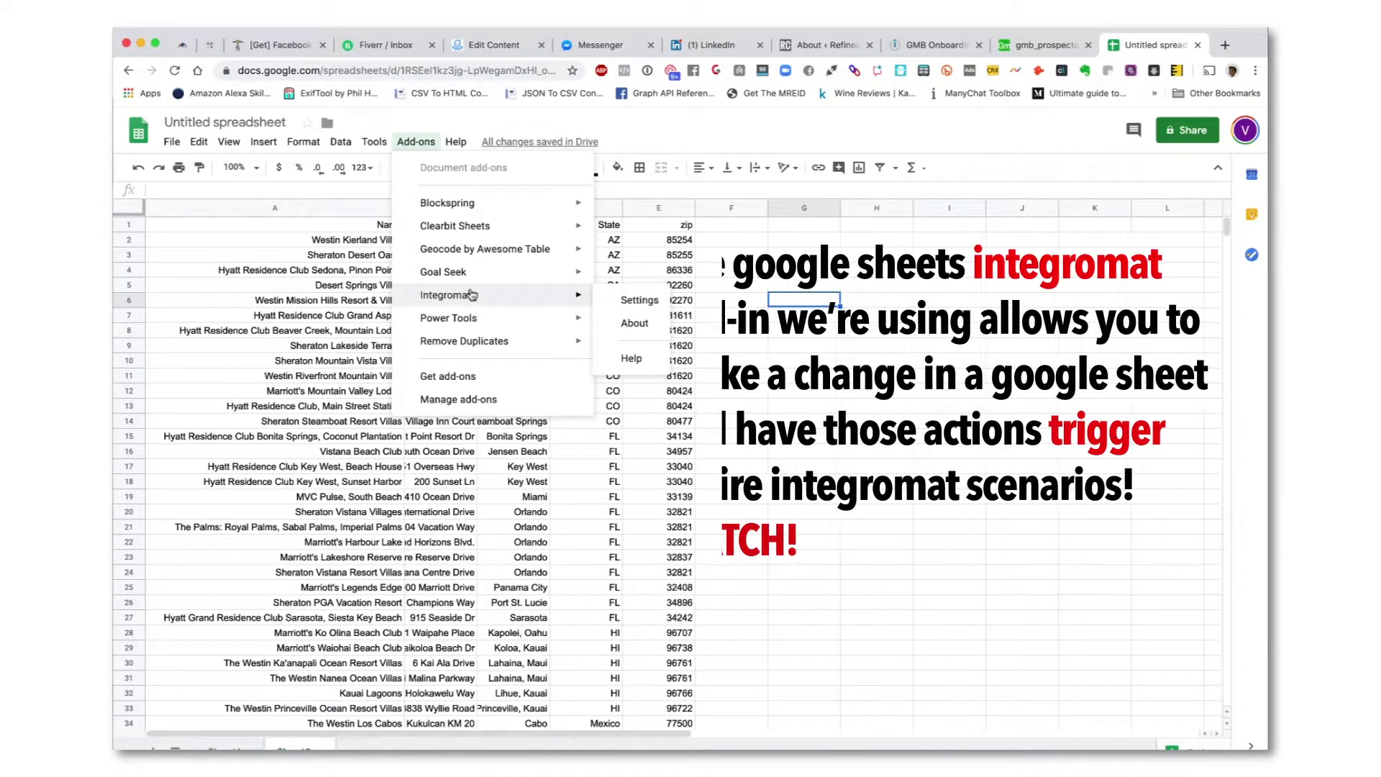
click(847, 423)
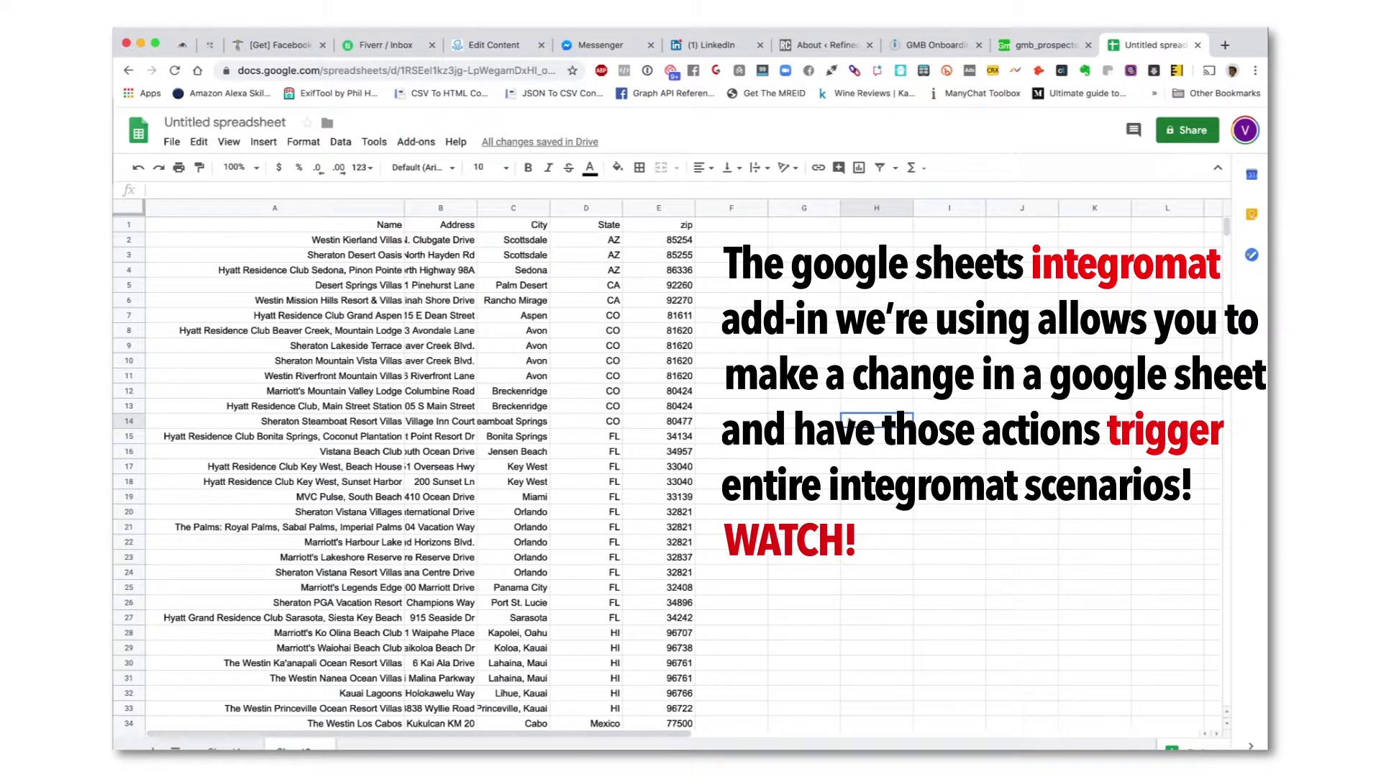
Create a new Integromat scenario, searching 'google' to select Google Sheets and Google Maps.
click(949, 46)
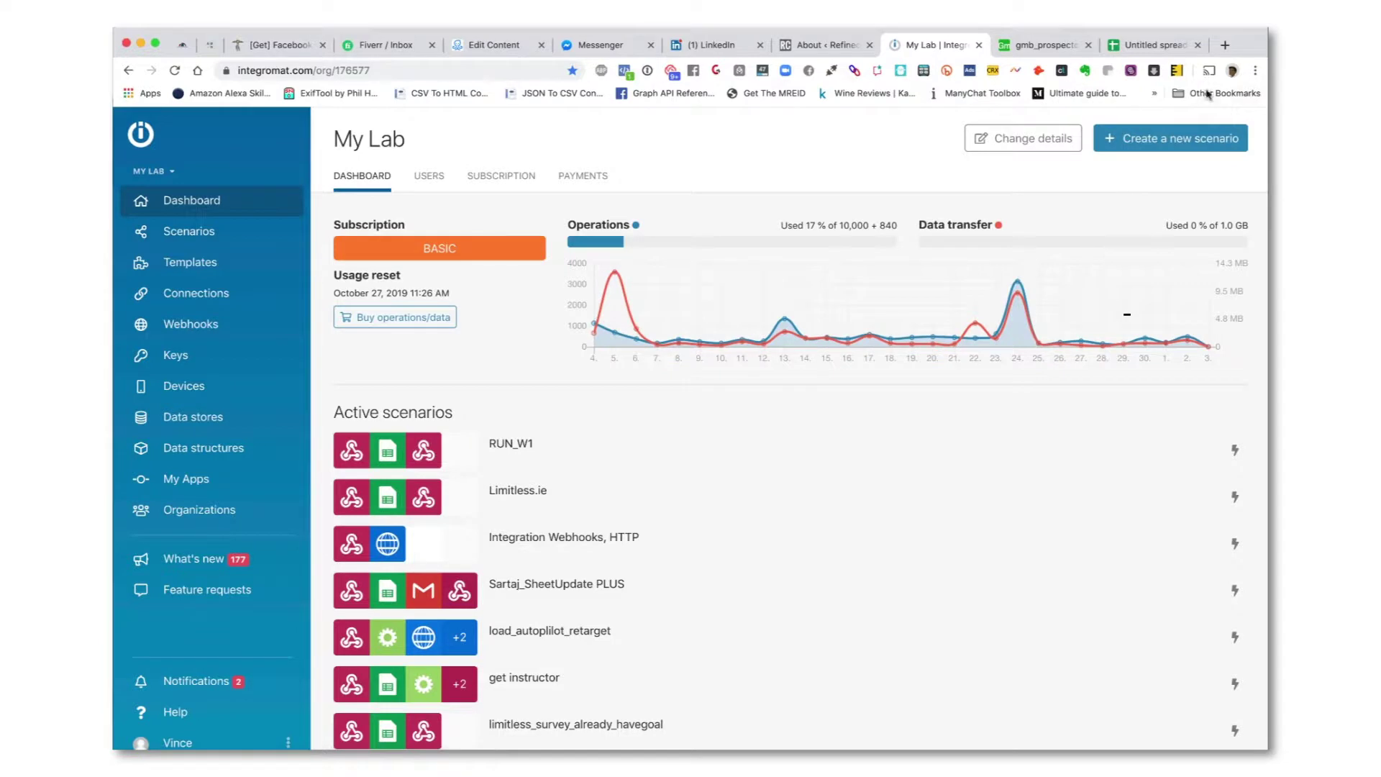
click(1162, 137)
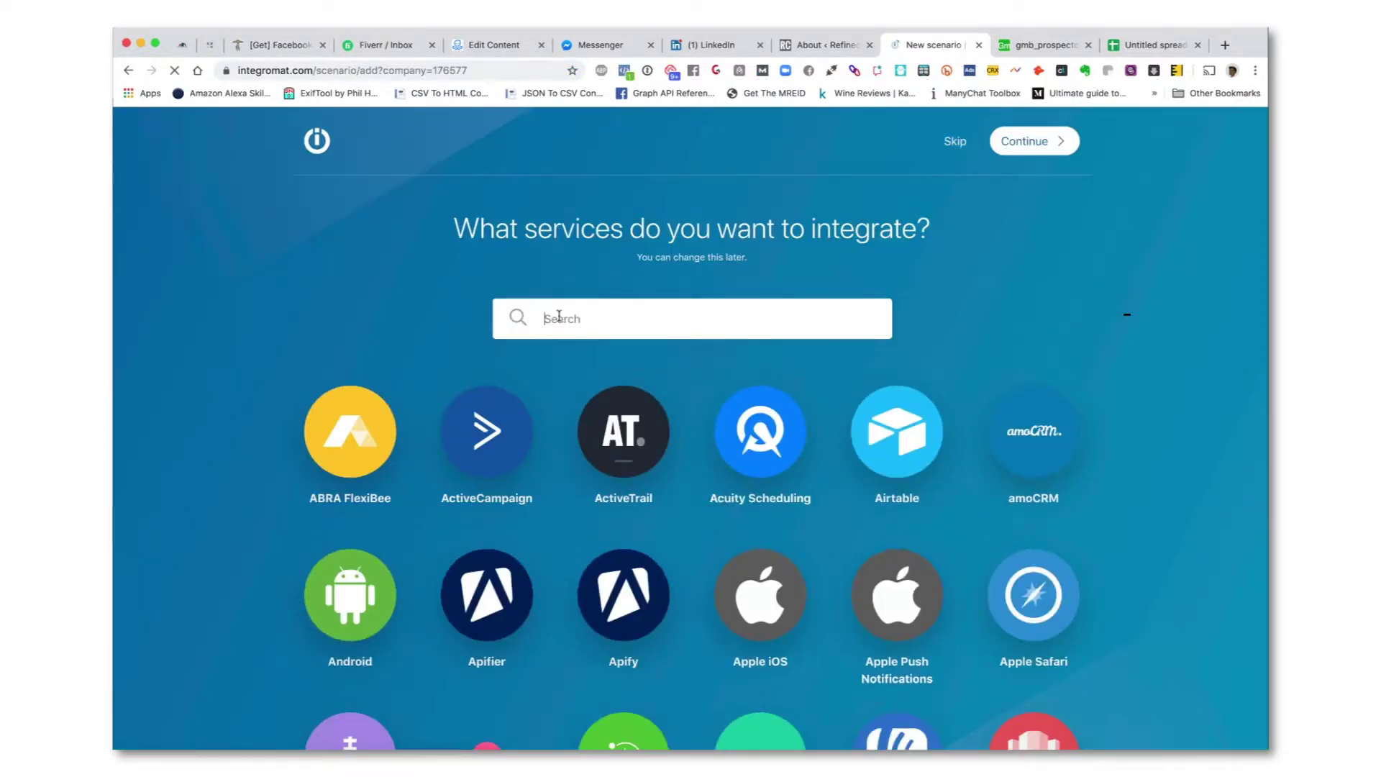
text(google)
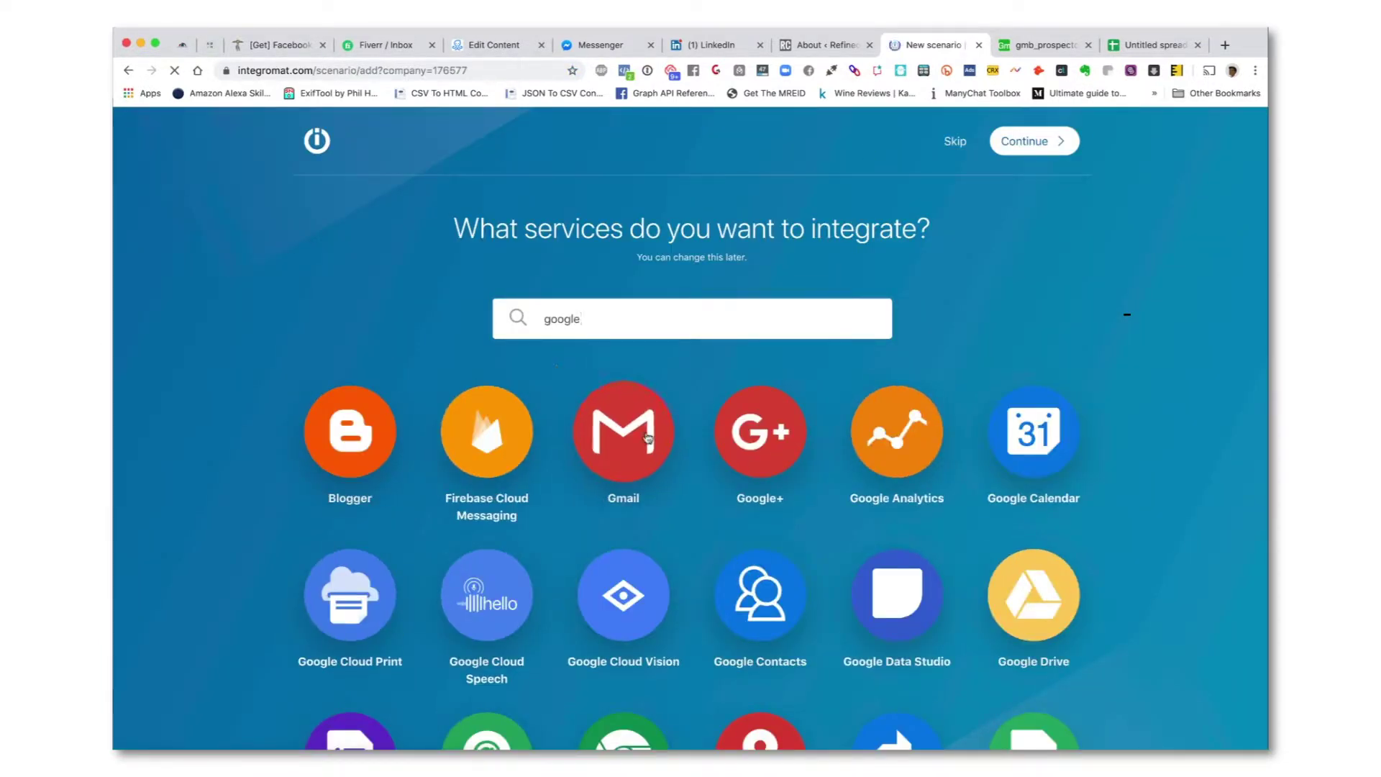
scroll(863, 461, down, 4)
click(1076, 492)
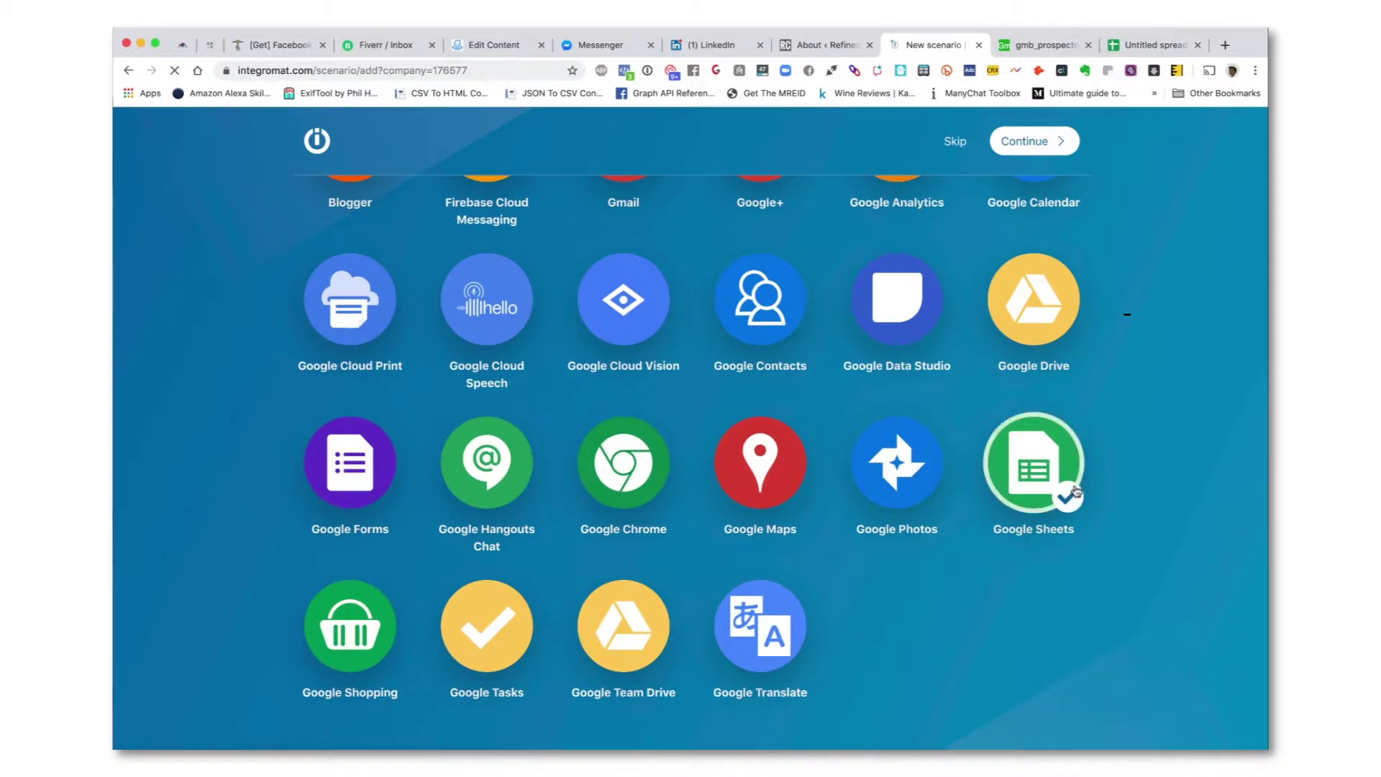
scroll(1075, 492, up, 4)
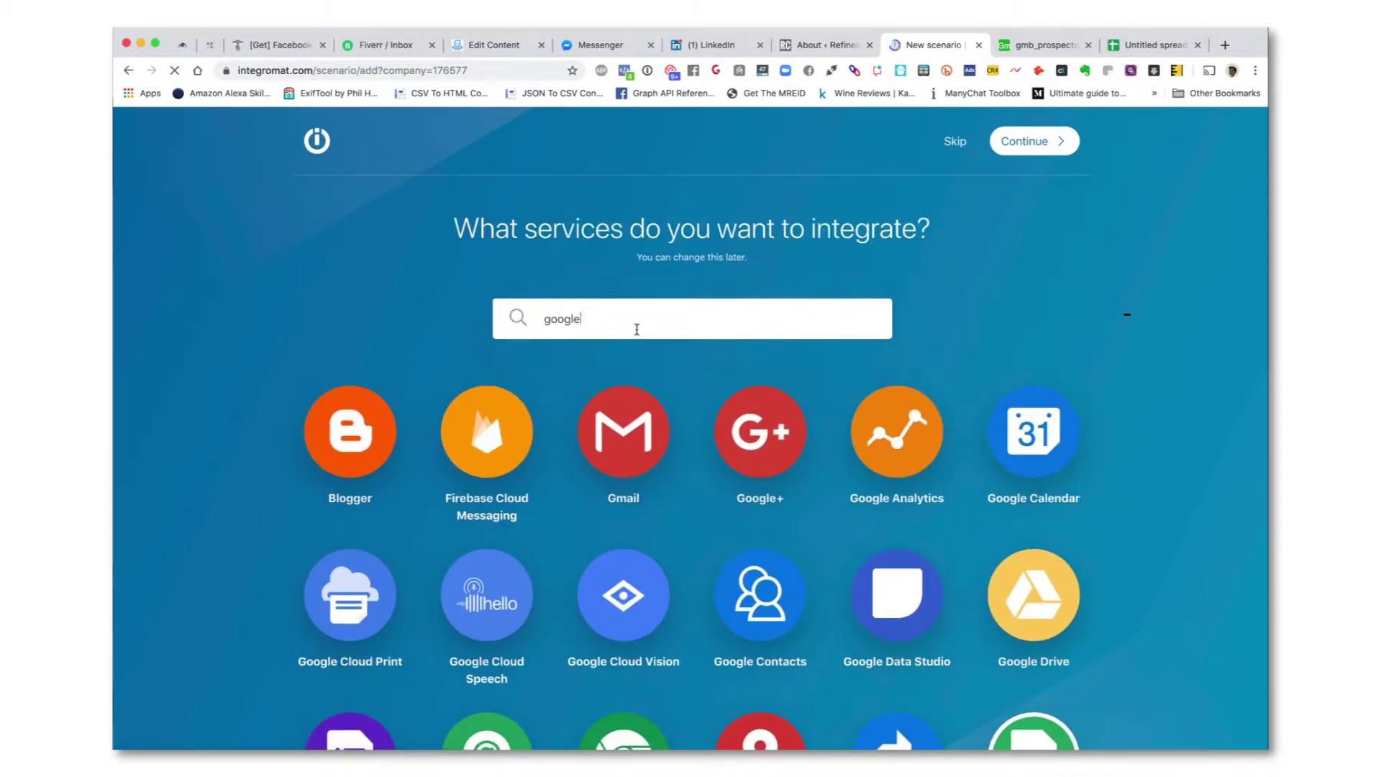
click(637, 329)
key(BackSpace)
key(BackSpace)
key(BackSpace)
key(BackSpace)
scroll(761, 432, down, 4)
click(760, 507)
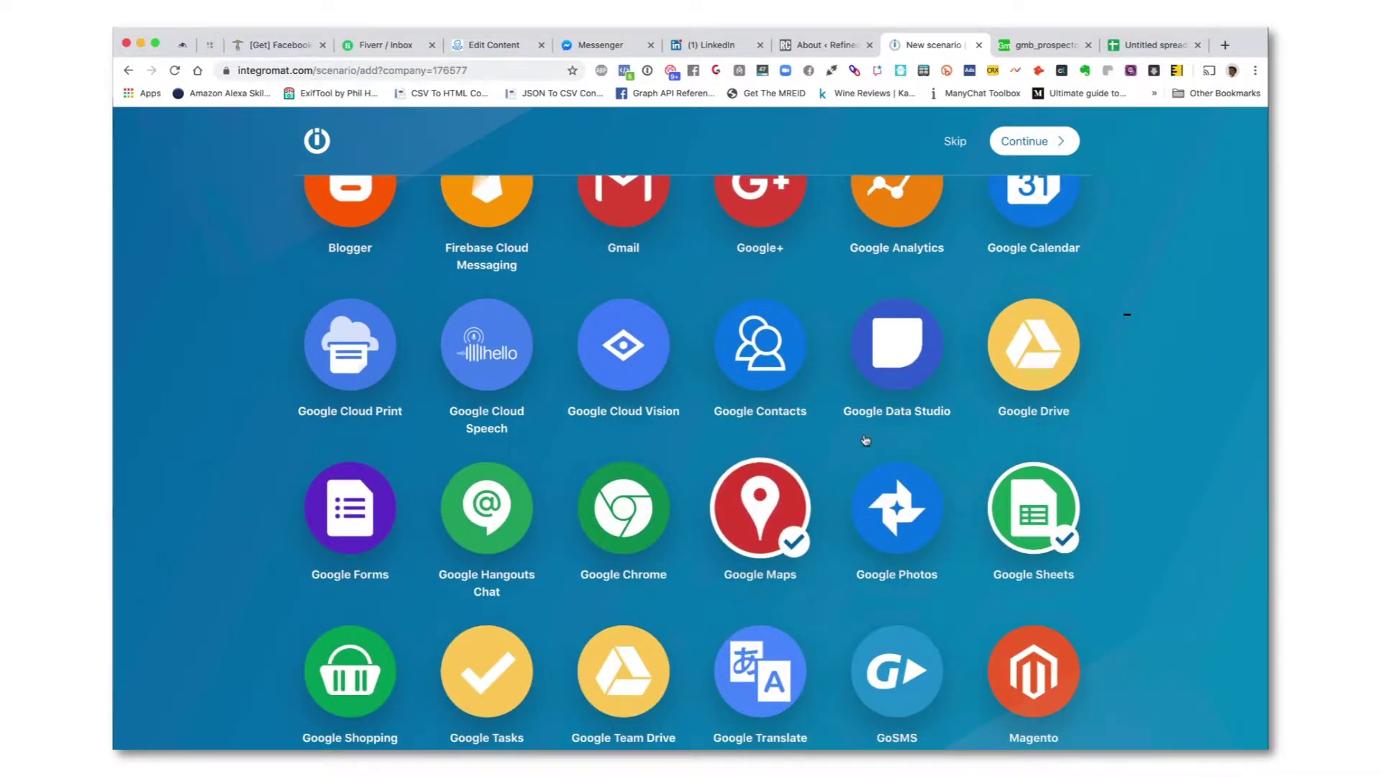
scroll(866, 440, up, 4)
Continue to the scenario editor and add the Google Sheets Watch Changes trigger.
click(1007, 148)
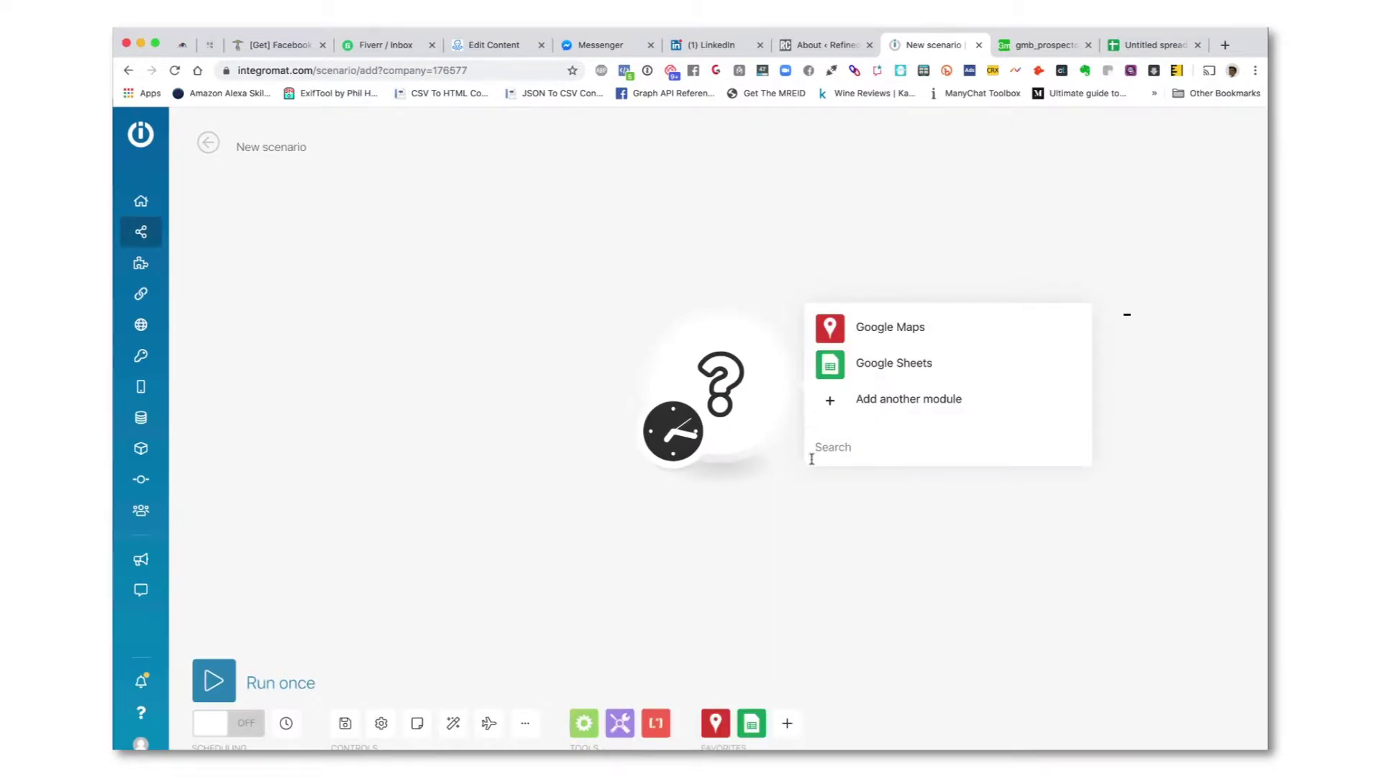
click(829, 363)
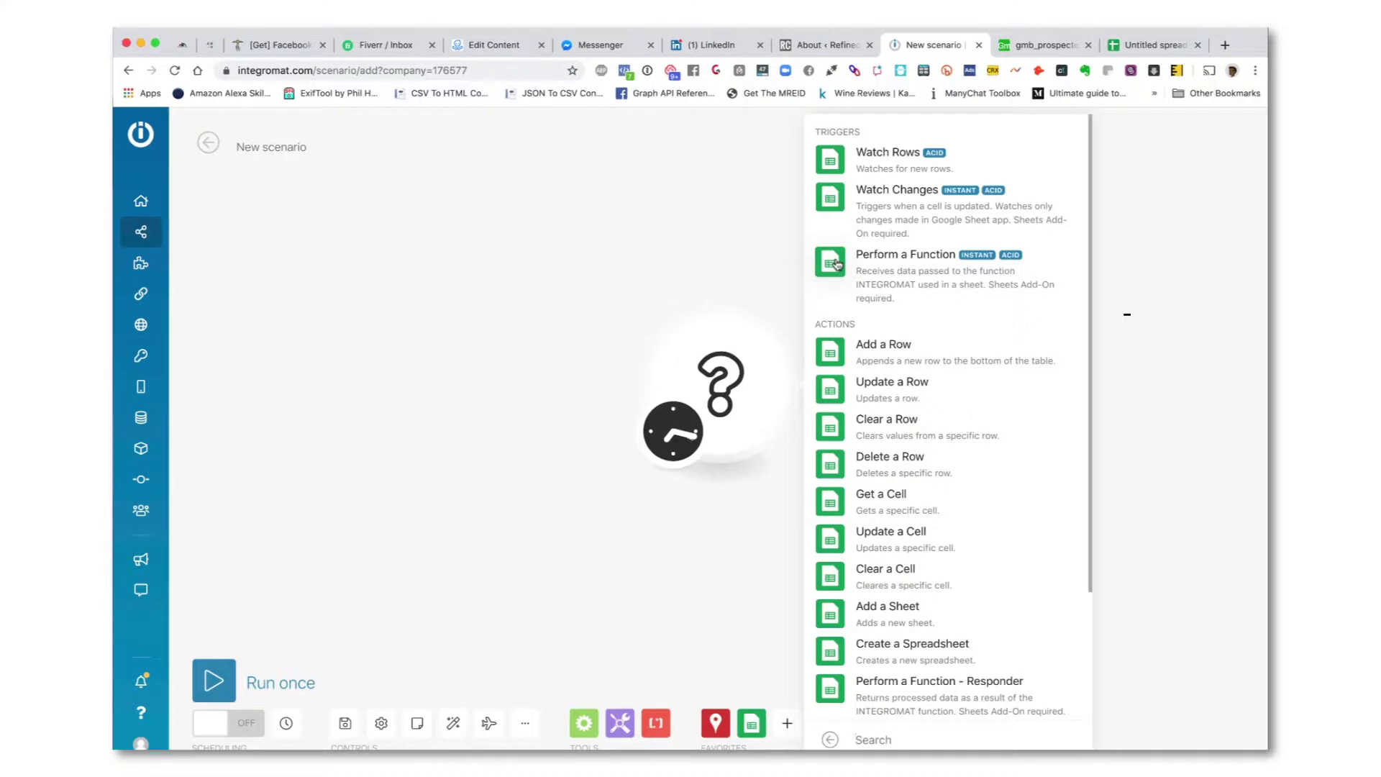
click(832, 202)
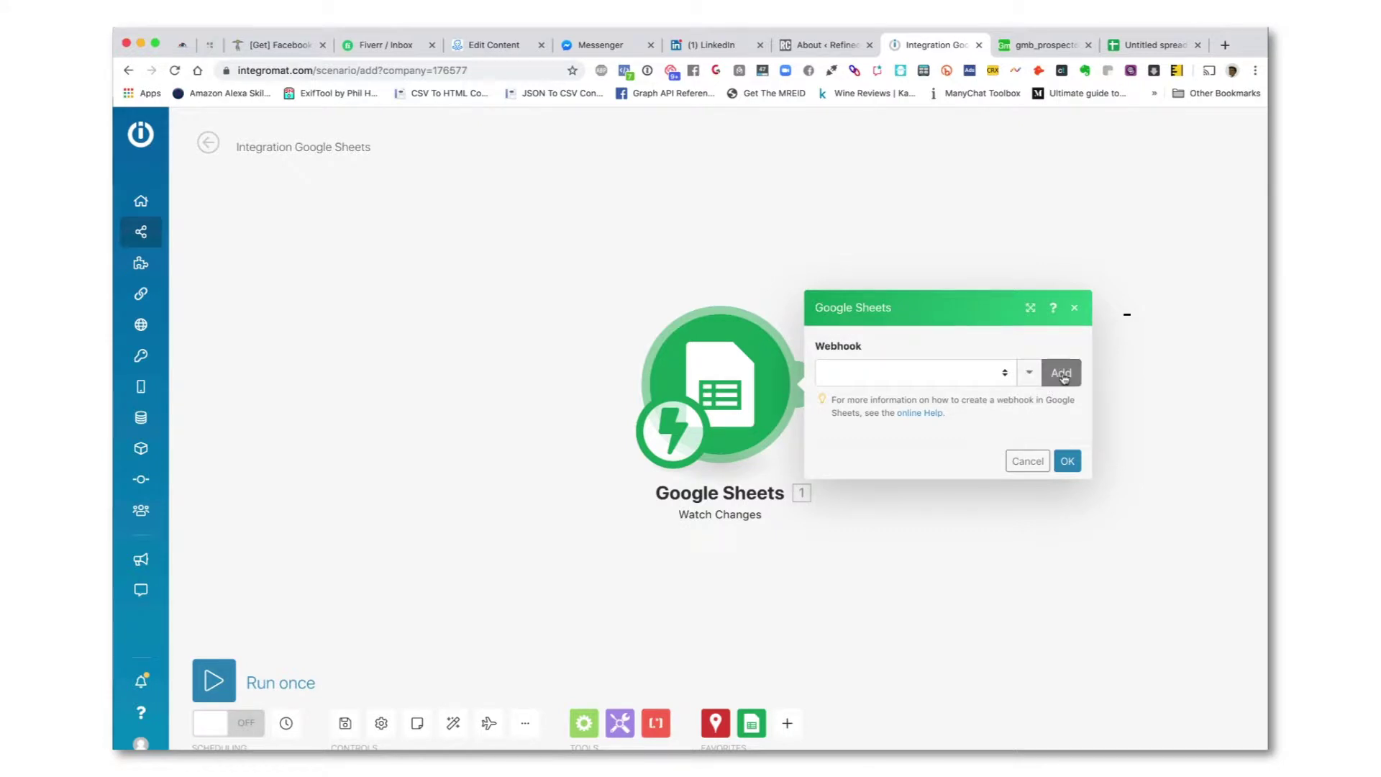
Add a webhook named GetLongLat to the trigger and copy its address.
click(1062, 374)
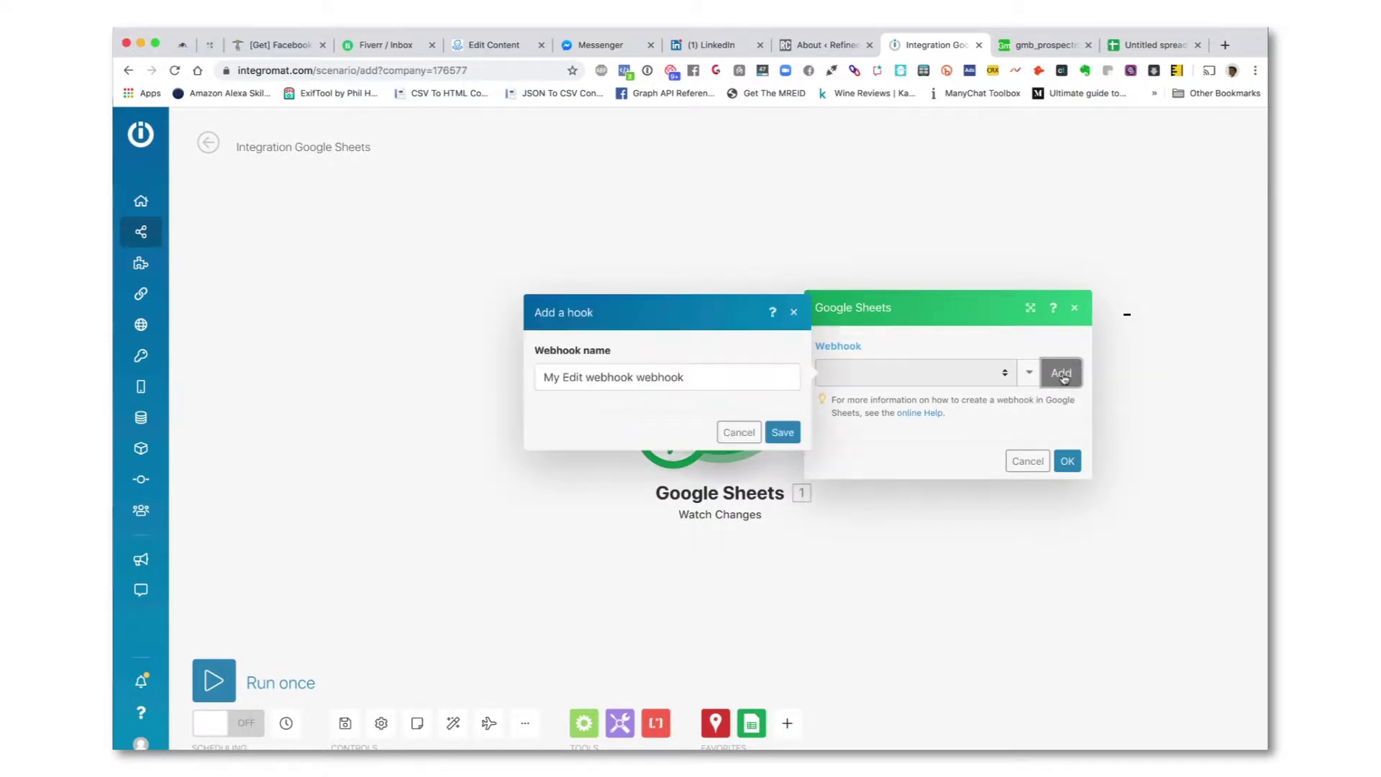
triple_click(699, 371)
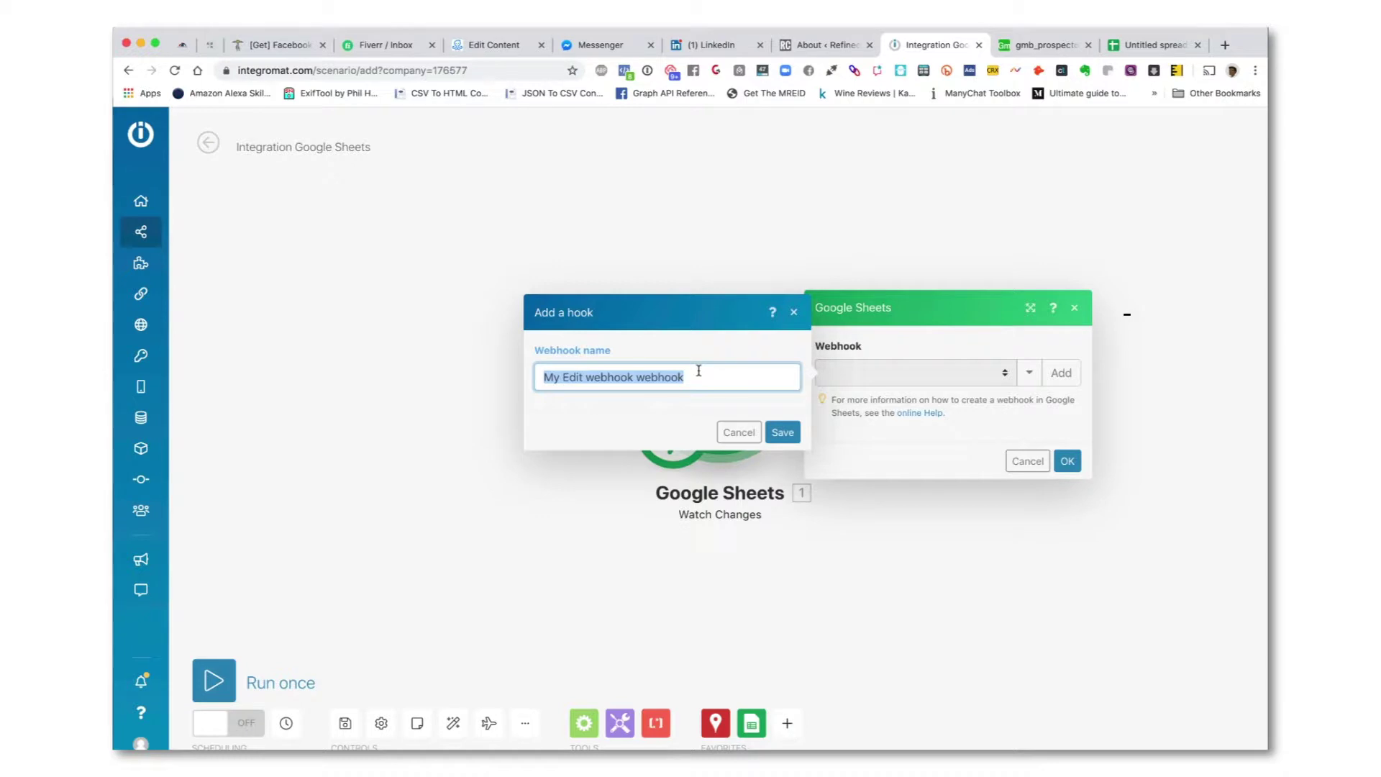
text(G)
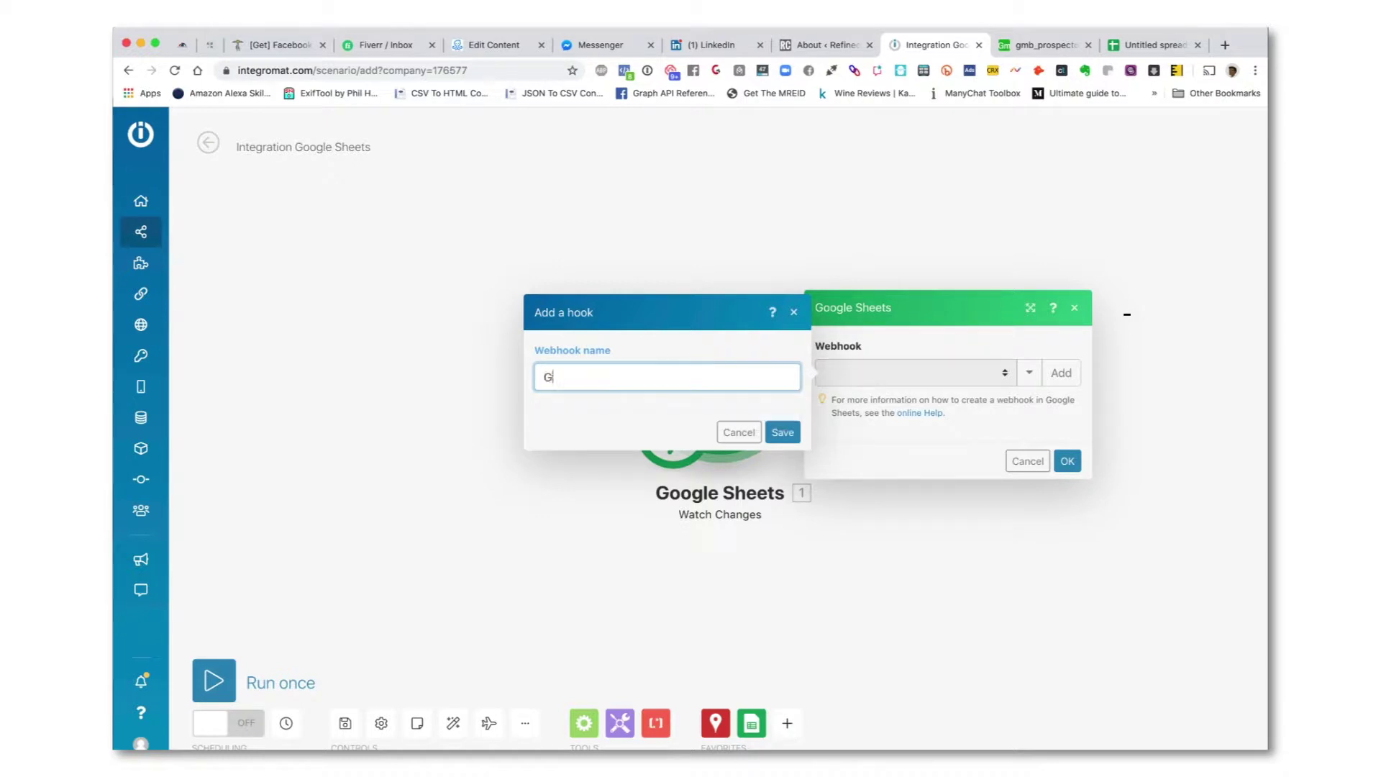
text(etAddress)
key(BackSpace)
key(BackSpace)
key(BackSpace)
key(BackSpace)
key(BackSpace)
key(BackSpace)
text(Lomngt)
click(783, 432)
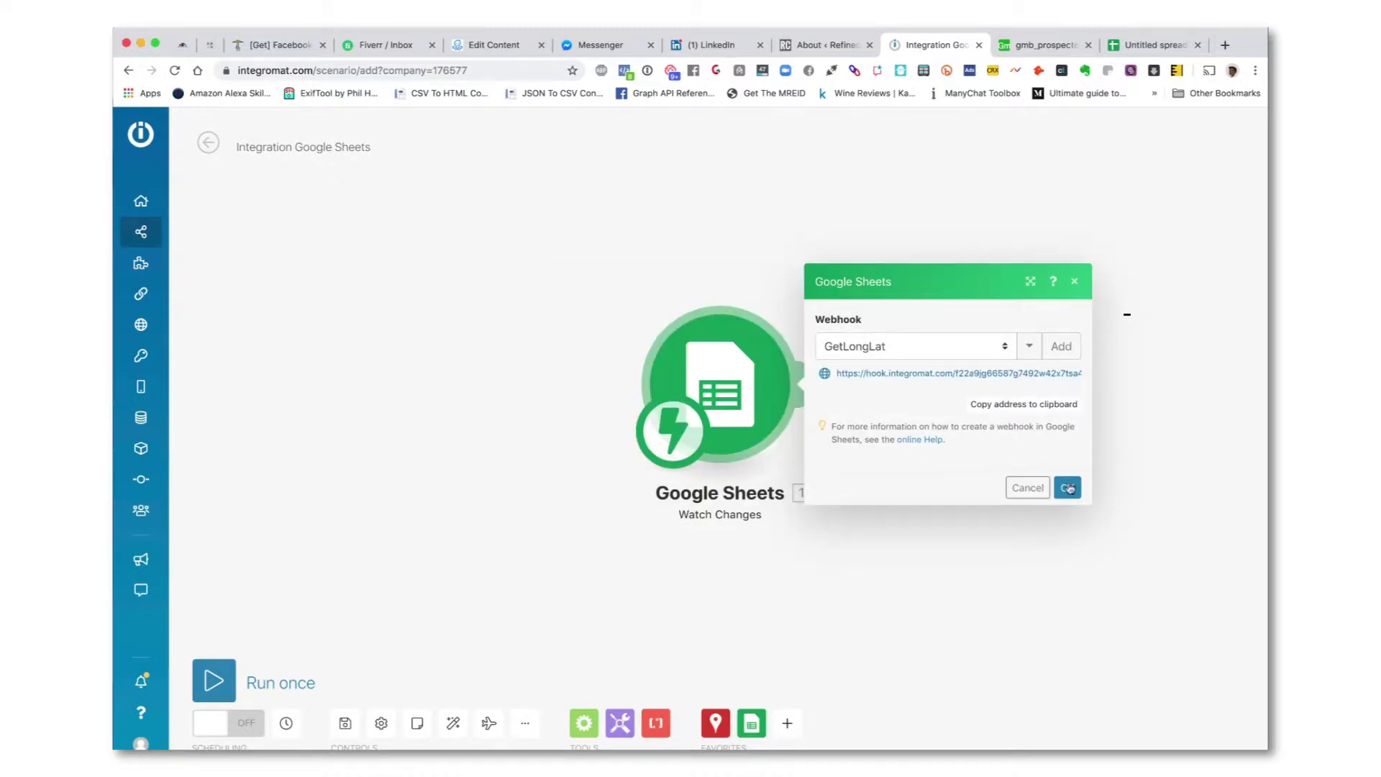
click(1027, 403)
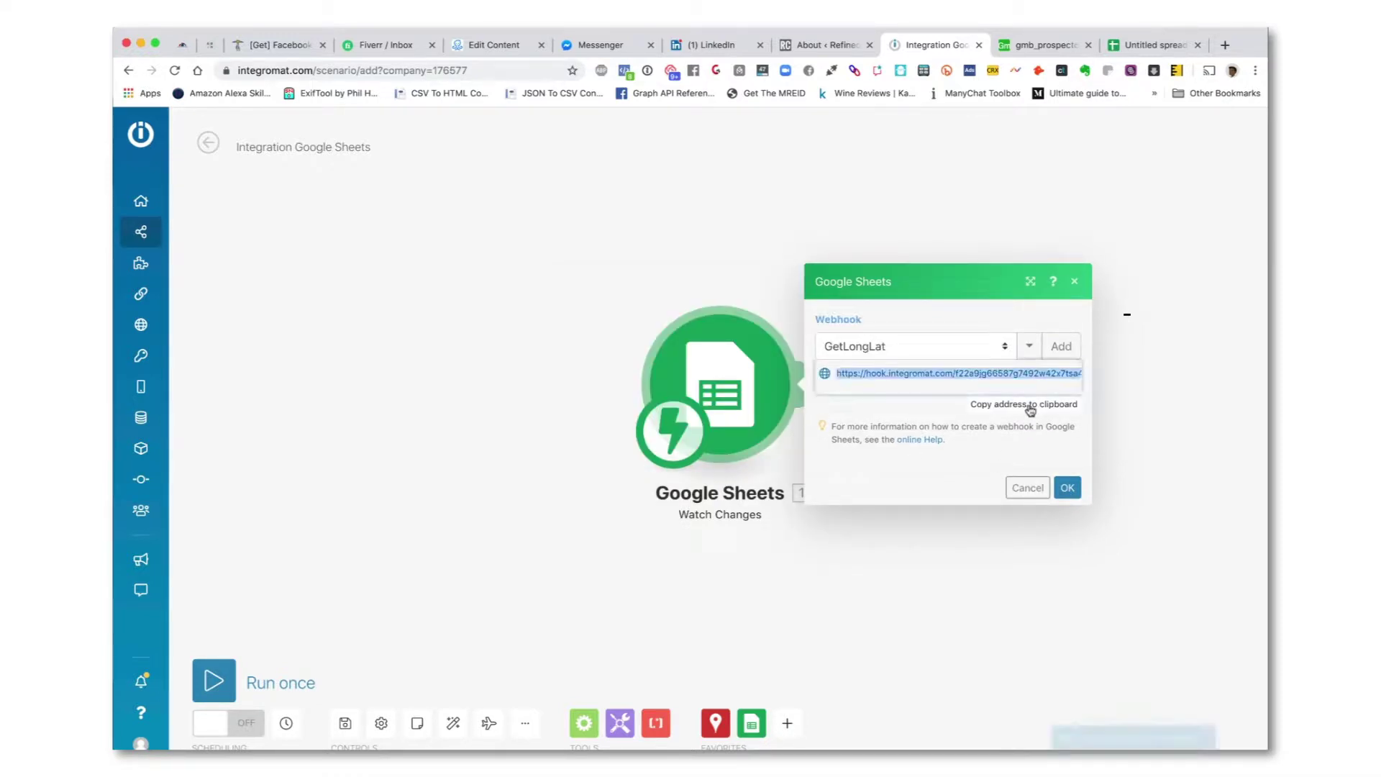
Rename the spreadsheet LONGLAT and add a Trigger header in cell F1.
click(1155, 46)
click(272, 118)
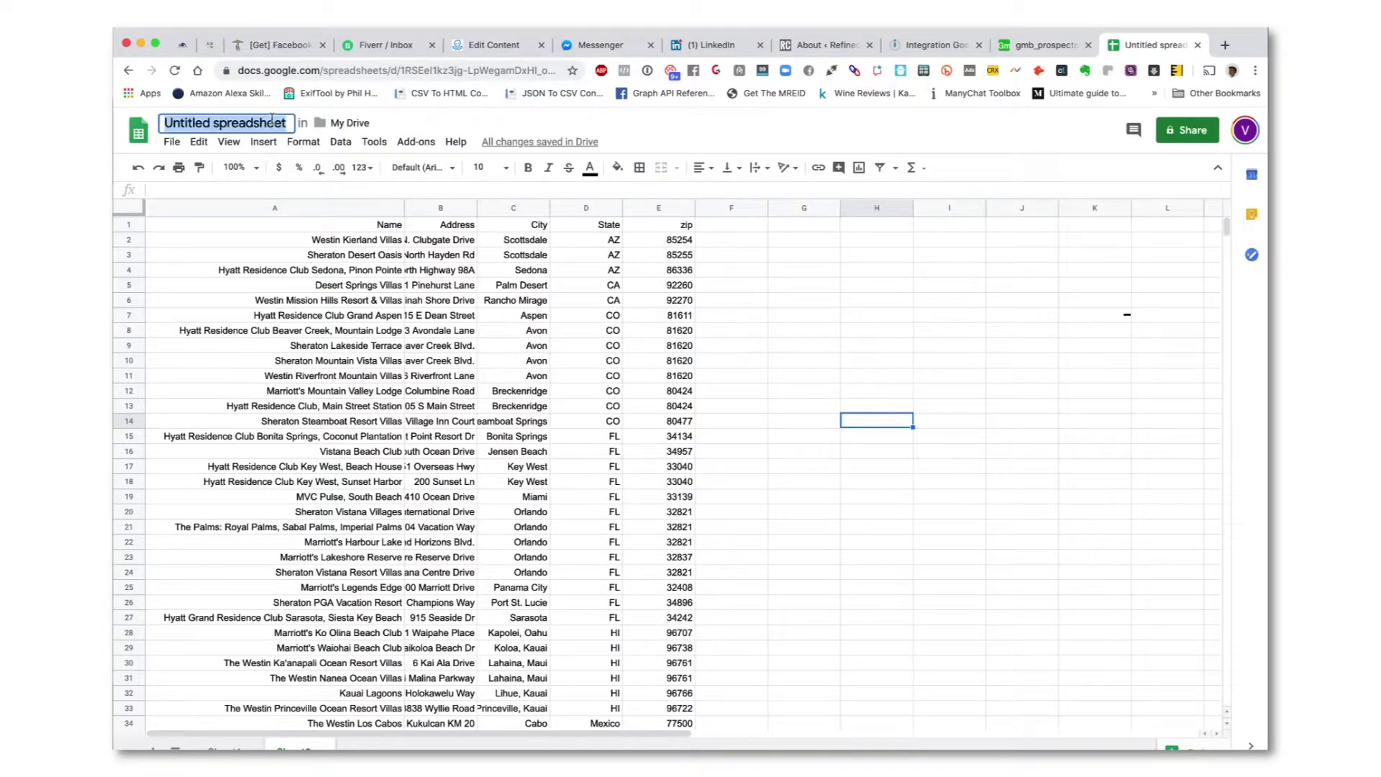
text(LONGLAT)
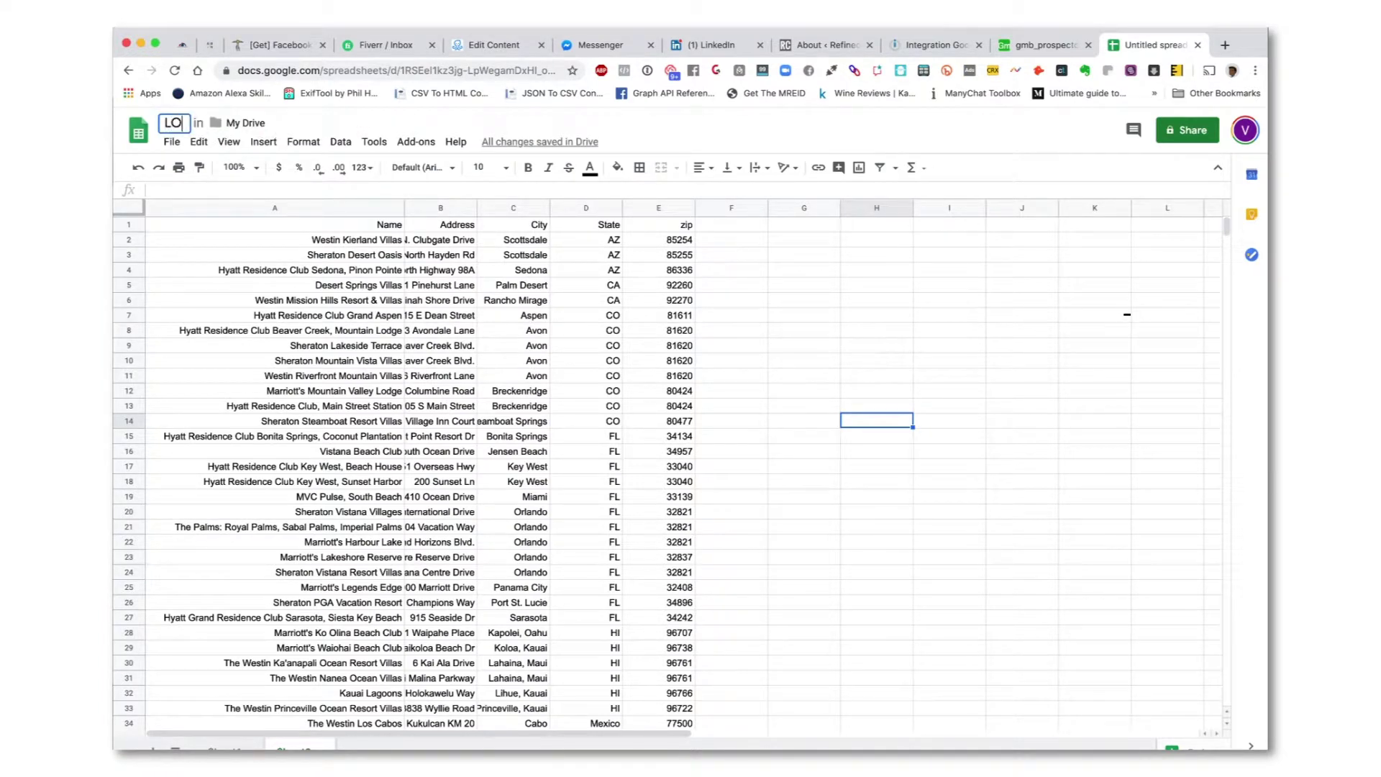
click(741, 314)
click(716, 230)
text(Trigger)
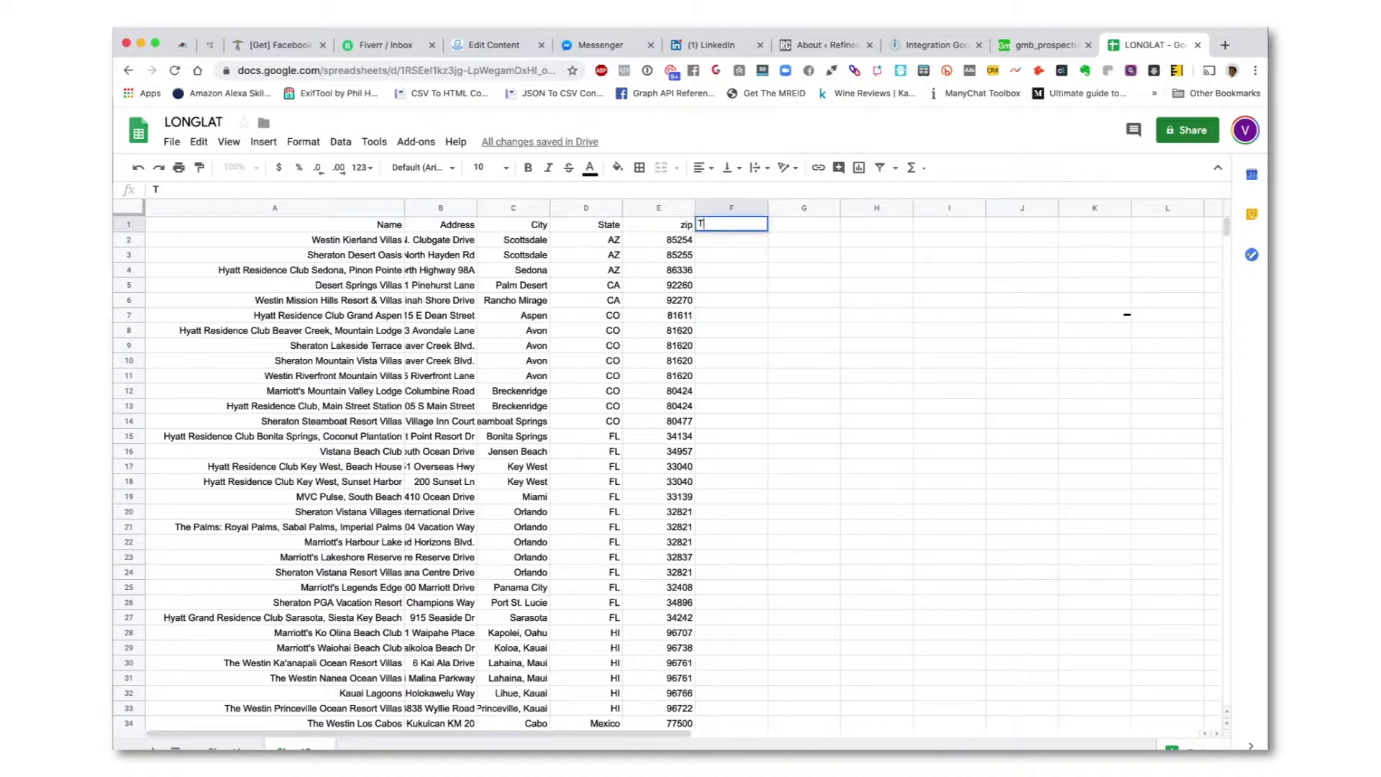
key(Return)
click(718, 347)
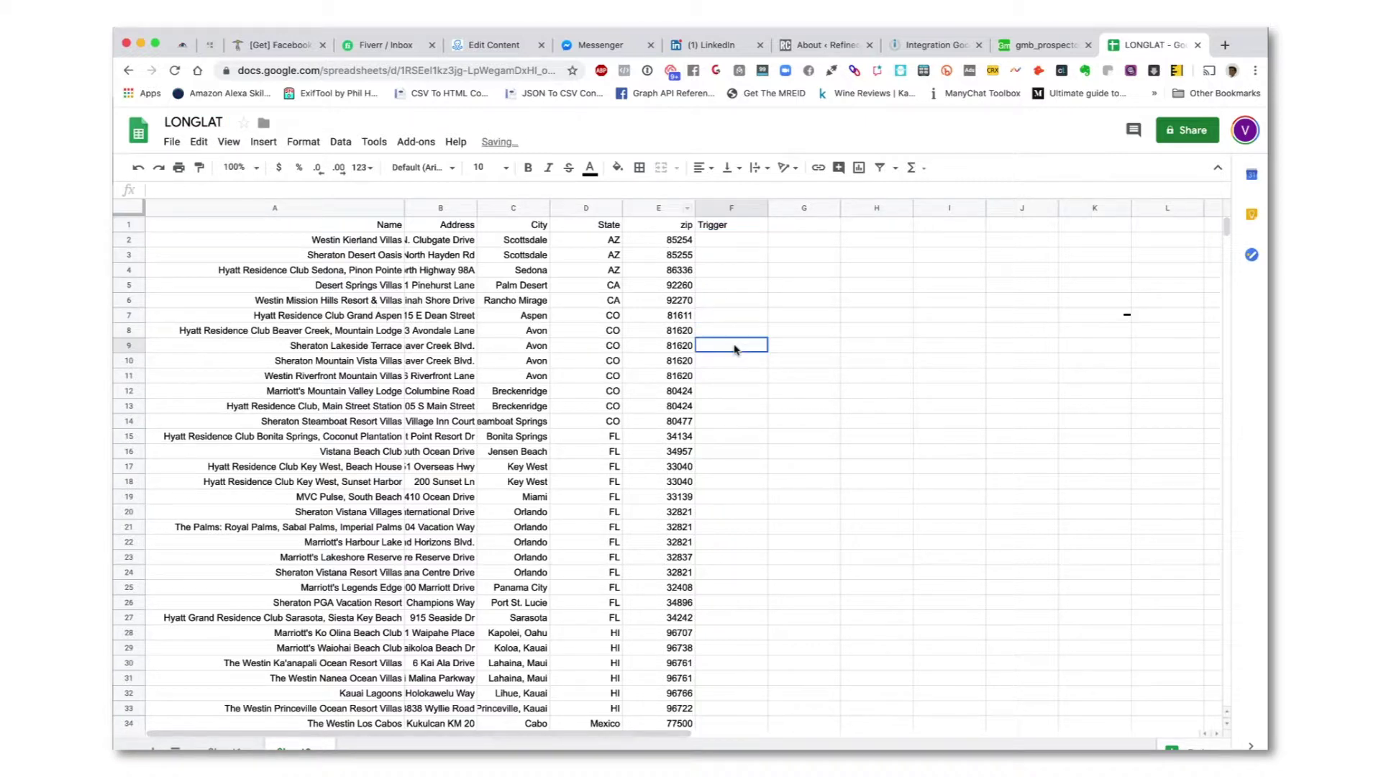
Paste the GetLongLat webhook URL into the Integromat add-on settings and save.
click(409, 146)
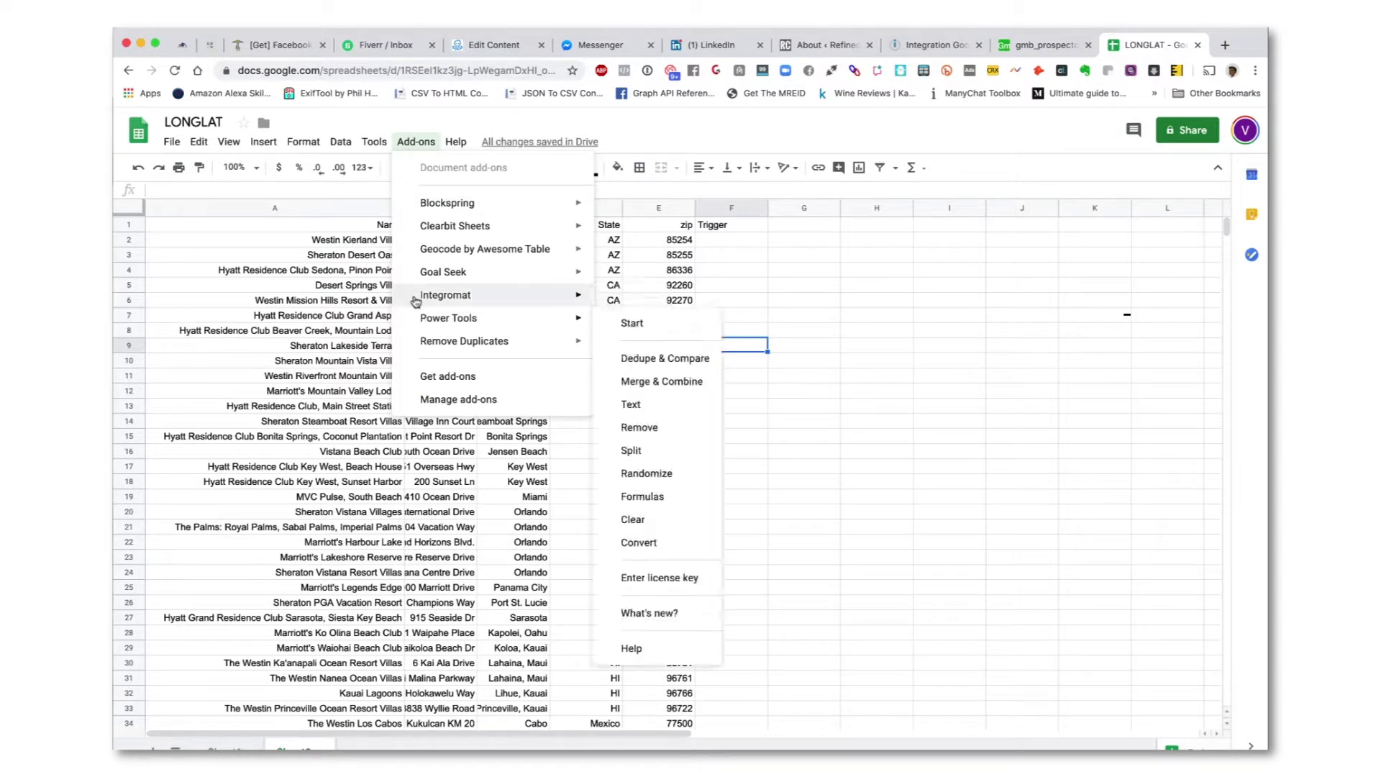
click(647, 305)
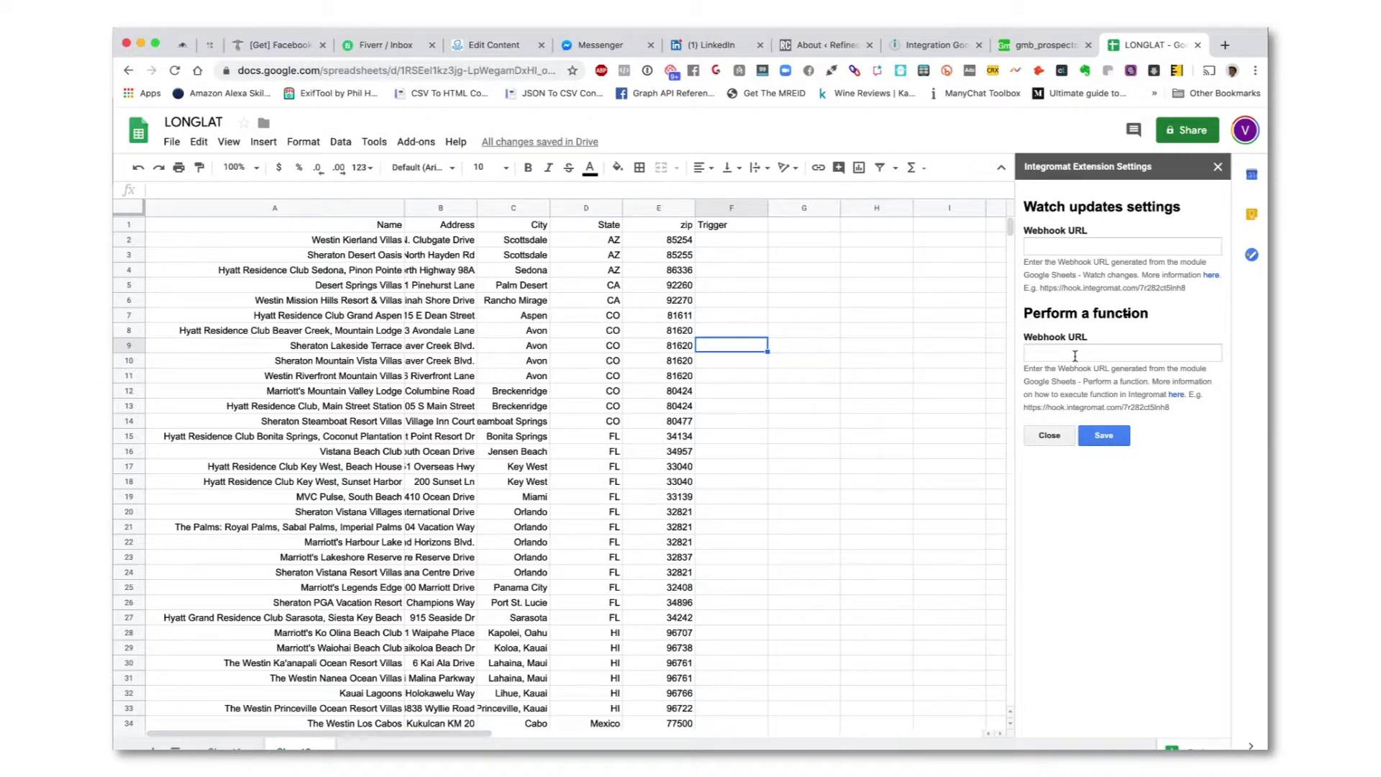
click(1068, 244)
key(ctrl+v)
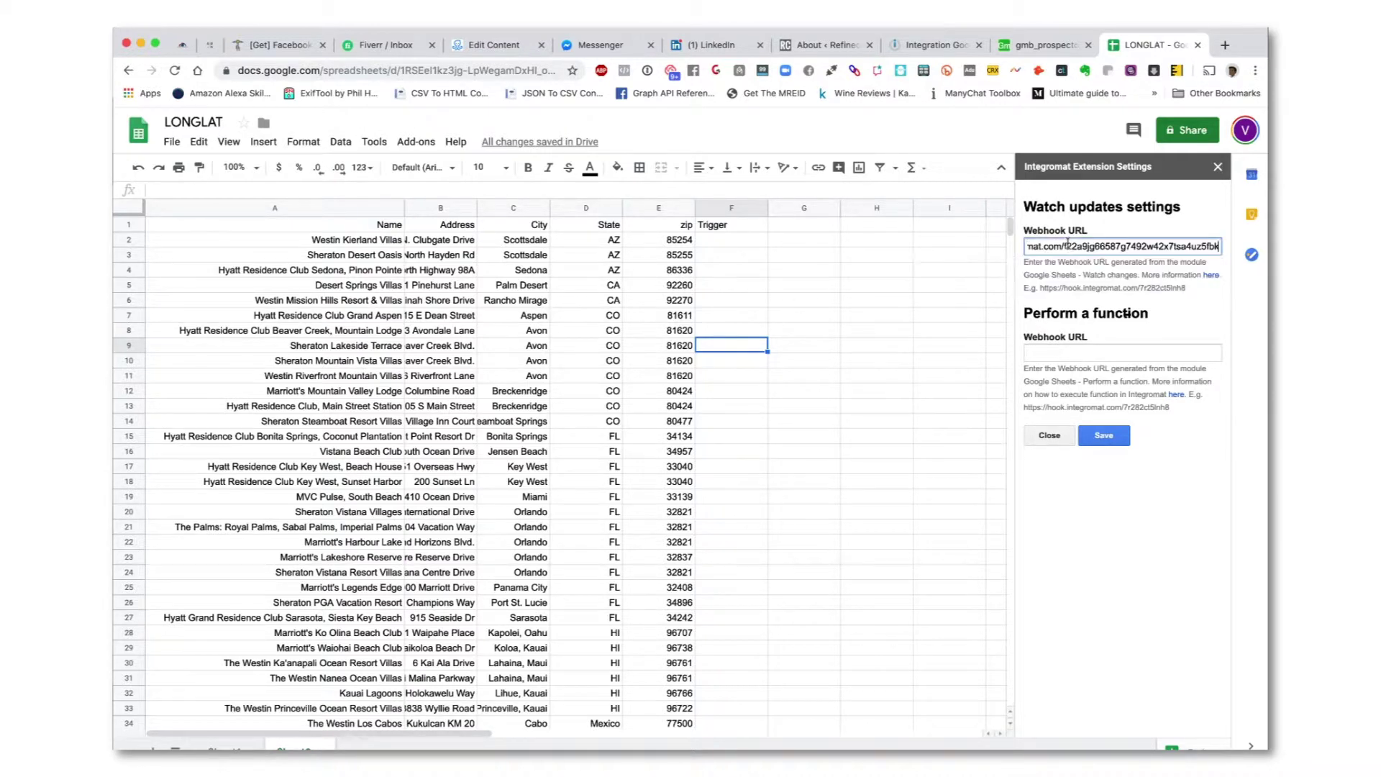
click(1118, 437)
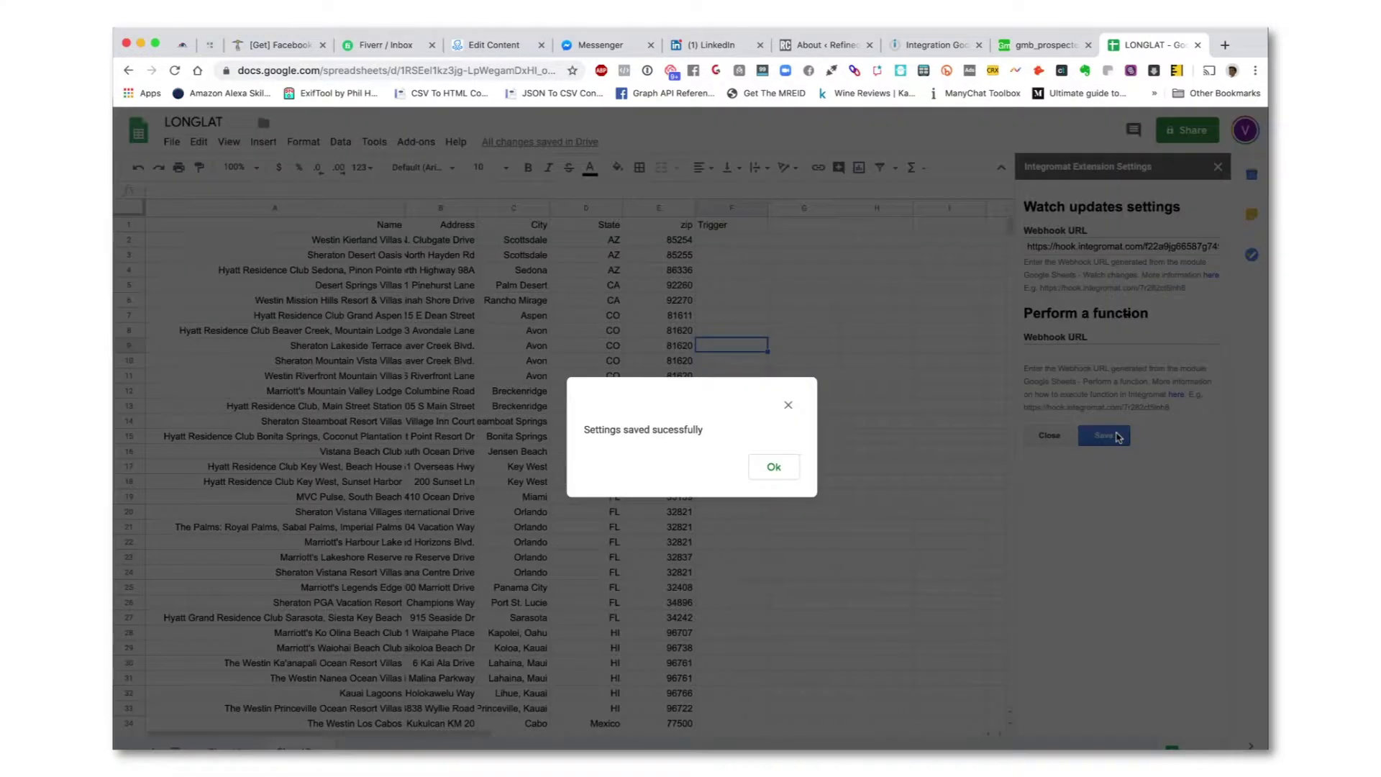
click(788, 466)
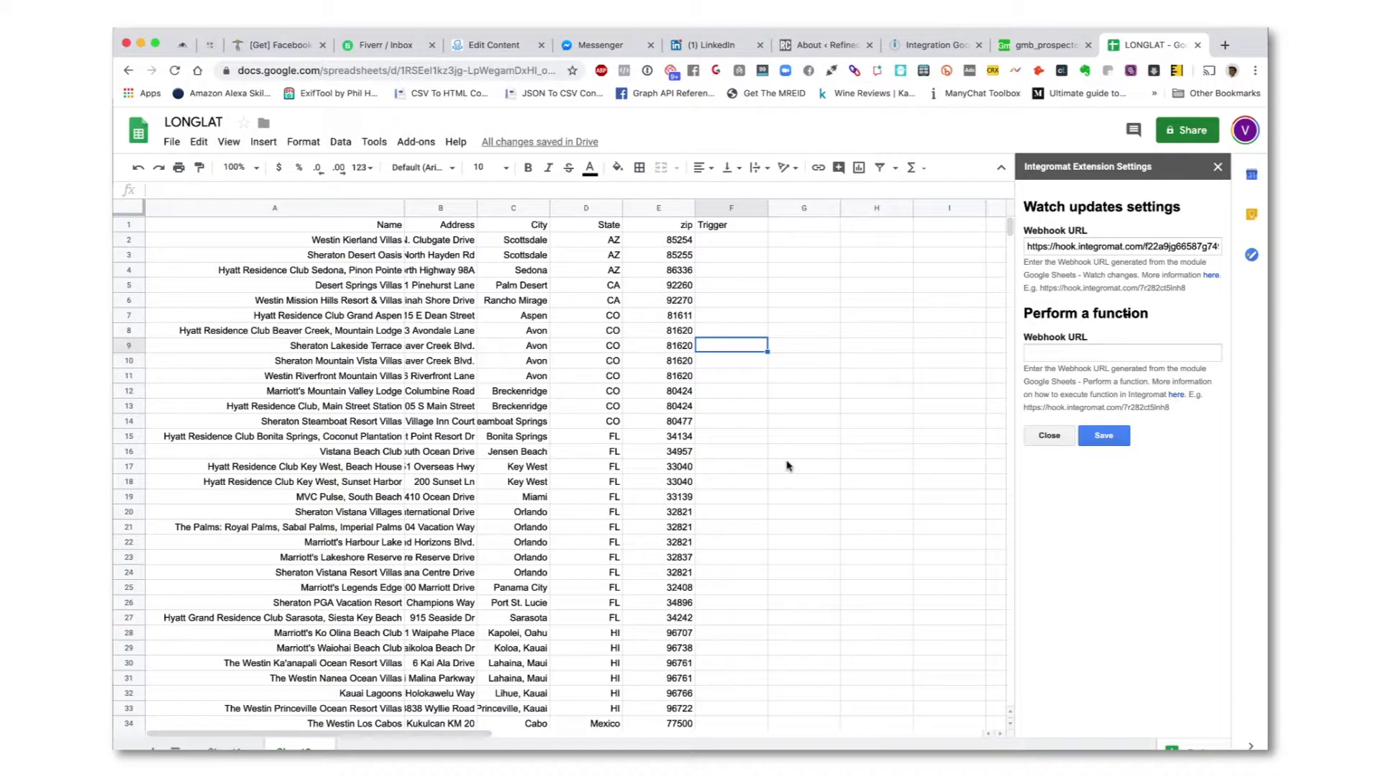
Confirm the trigger's webhook and add a Google Maps module that geocodes an address.
click(904, 45)
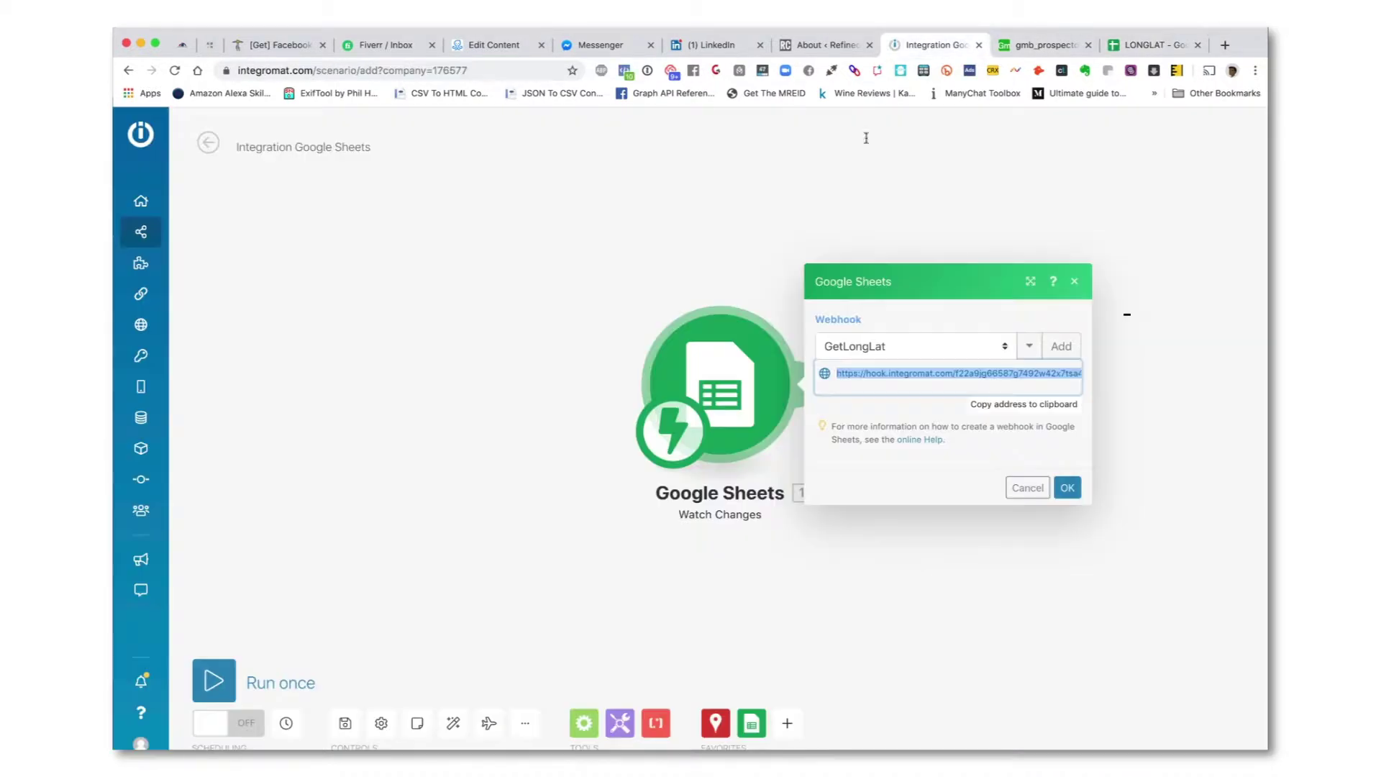
click(1067, 487)
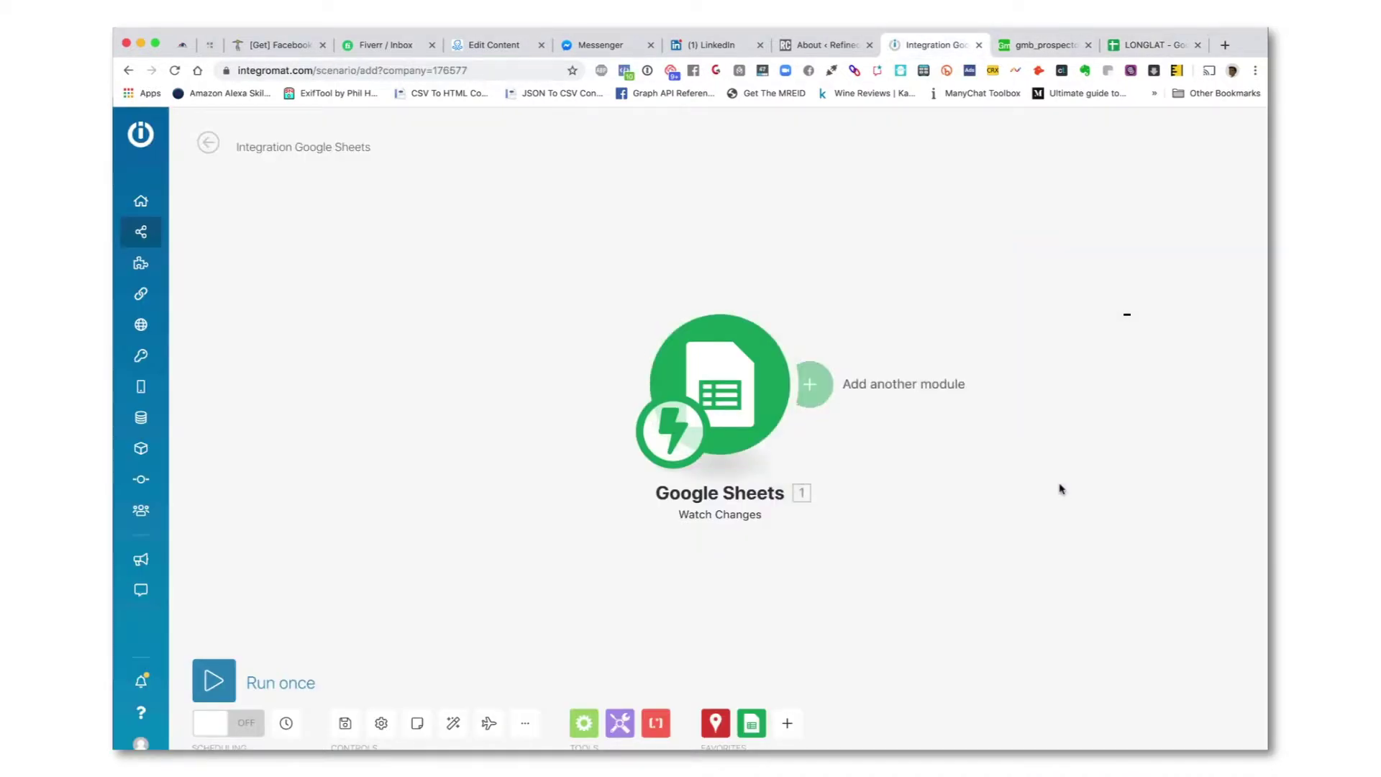
click(816, 375)
click(683, 335)
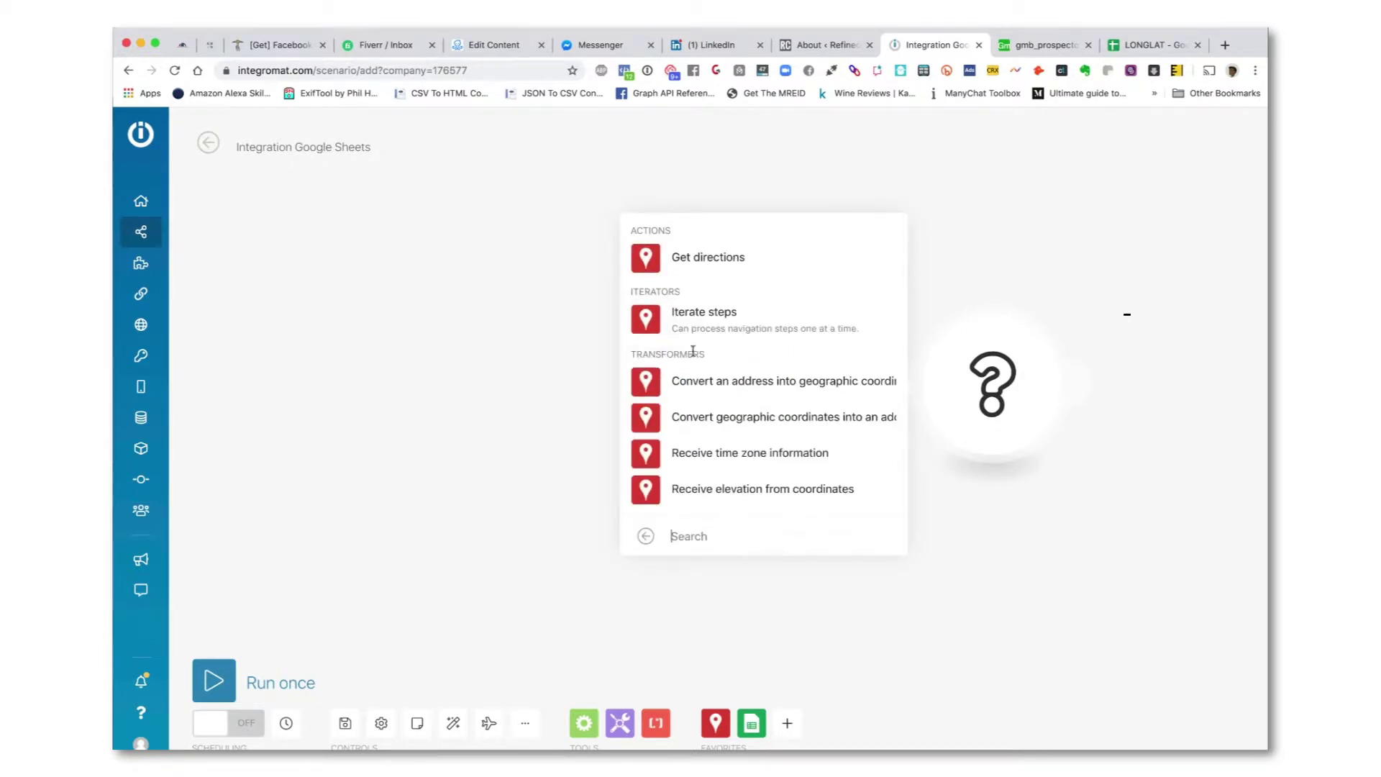
click(713, 382)
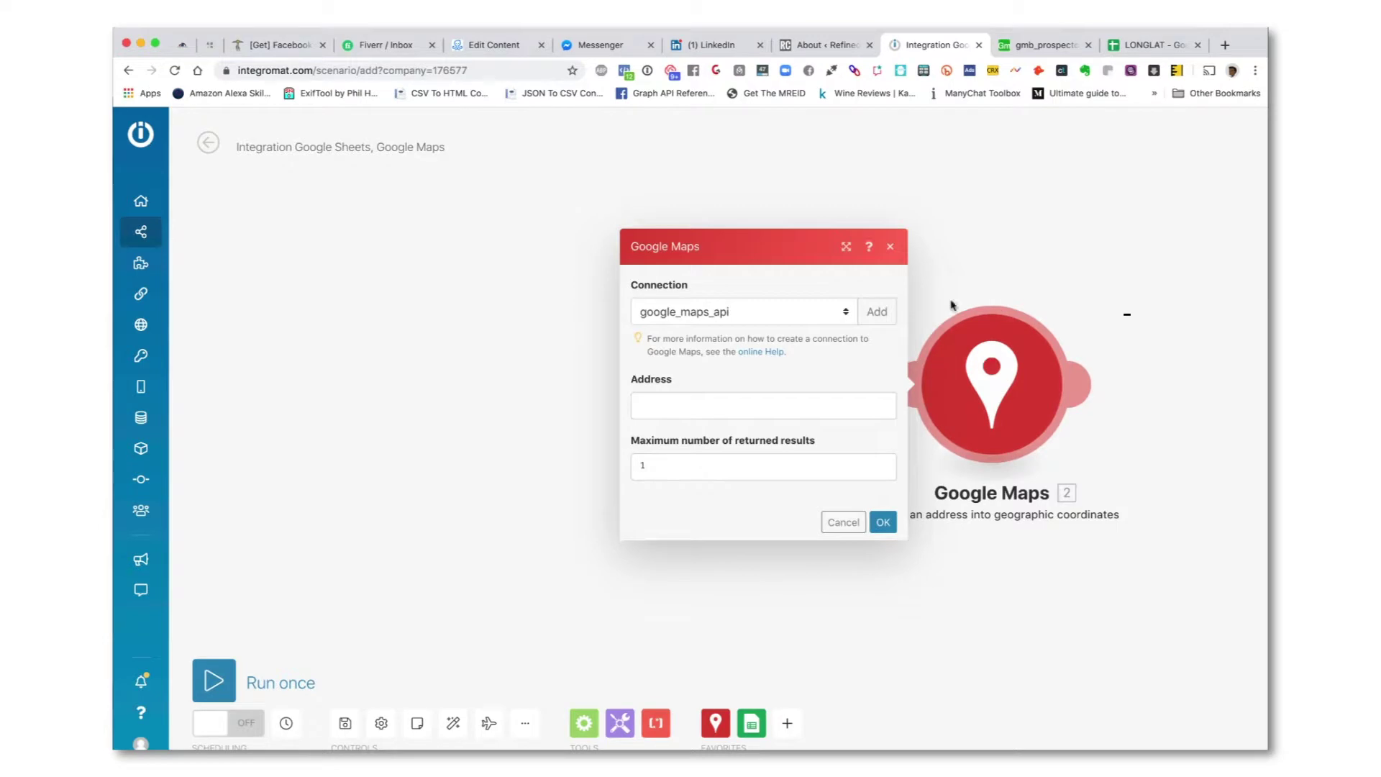
click(820, 408)
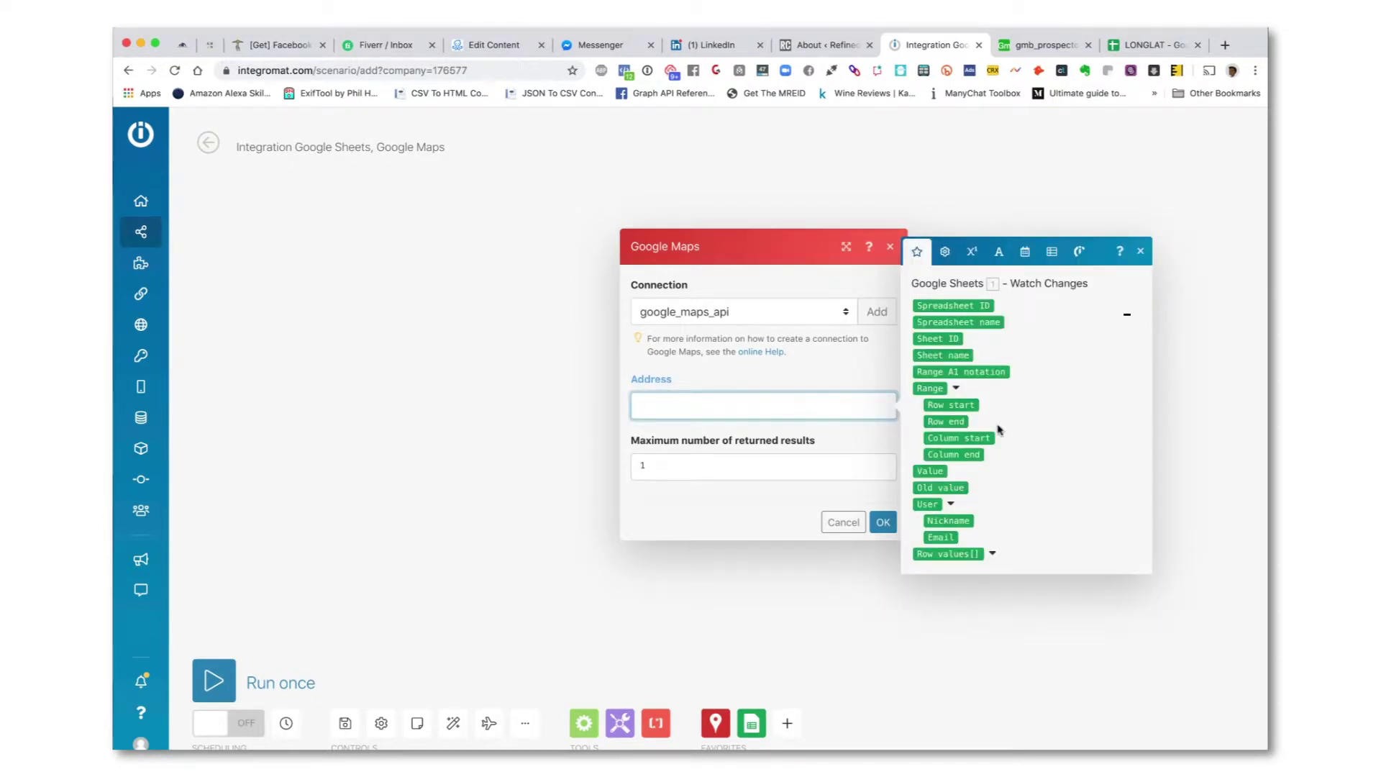
Reconfirm the GetLongLat webhook, shift the Sheets module left, and reopen the Maps Address field.
click(1011, 596)
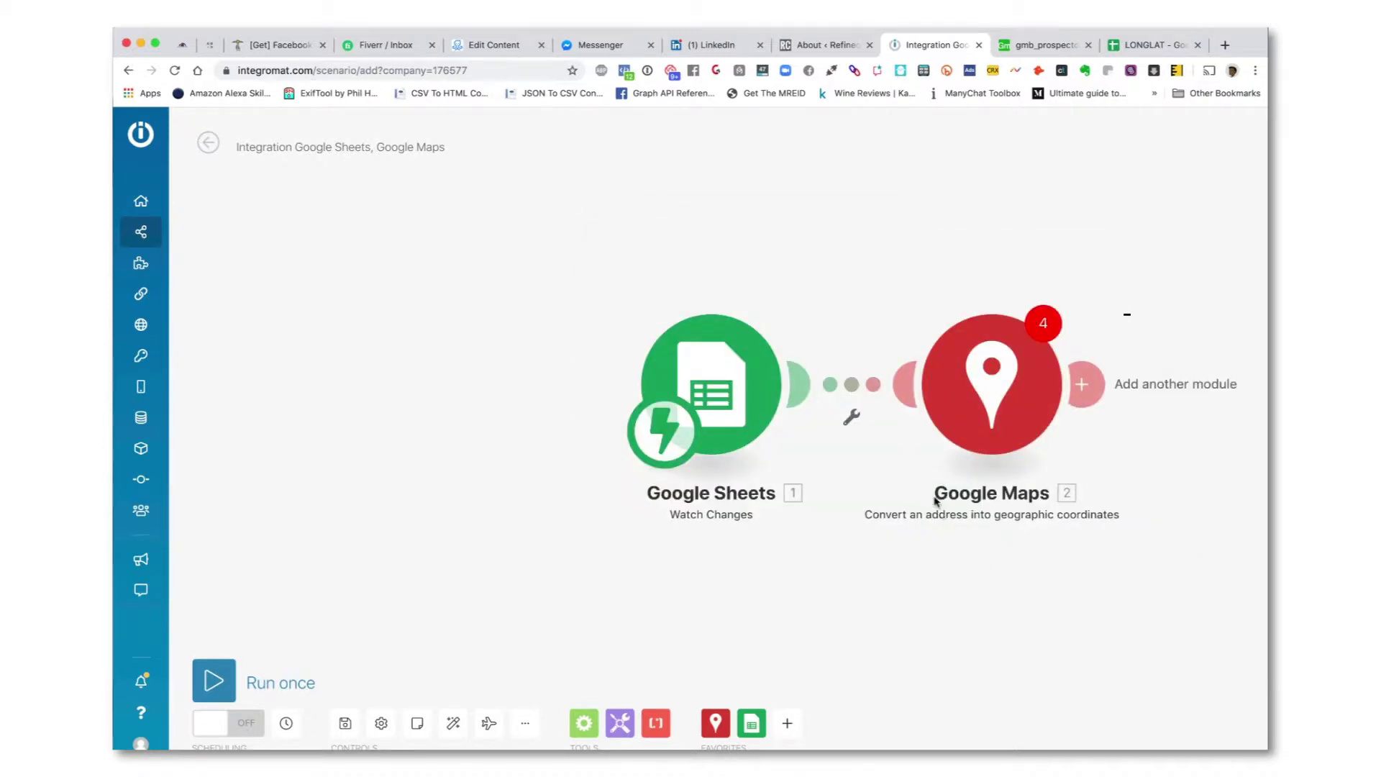
click(718, 392)
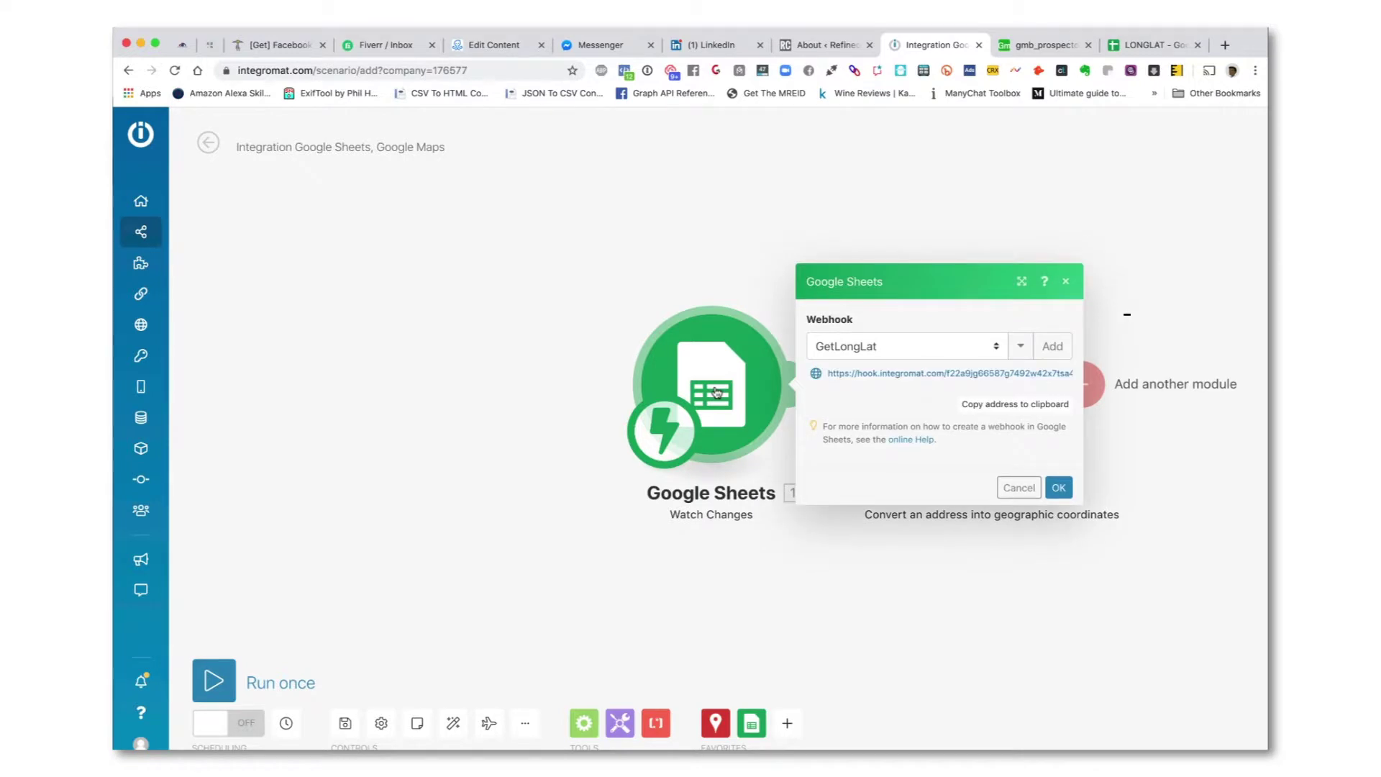
click(1058, 488)
drag(705, 395, 429, 403)
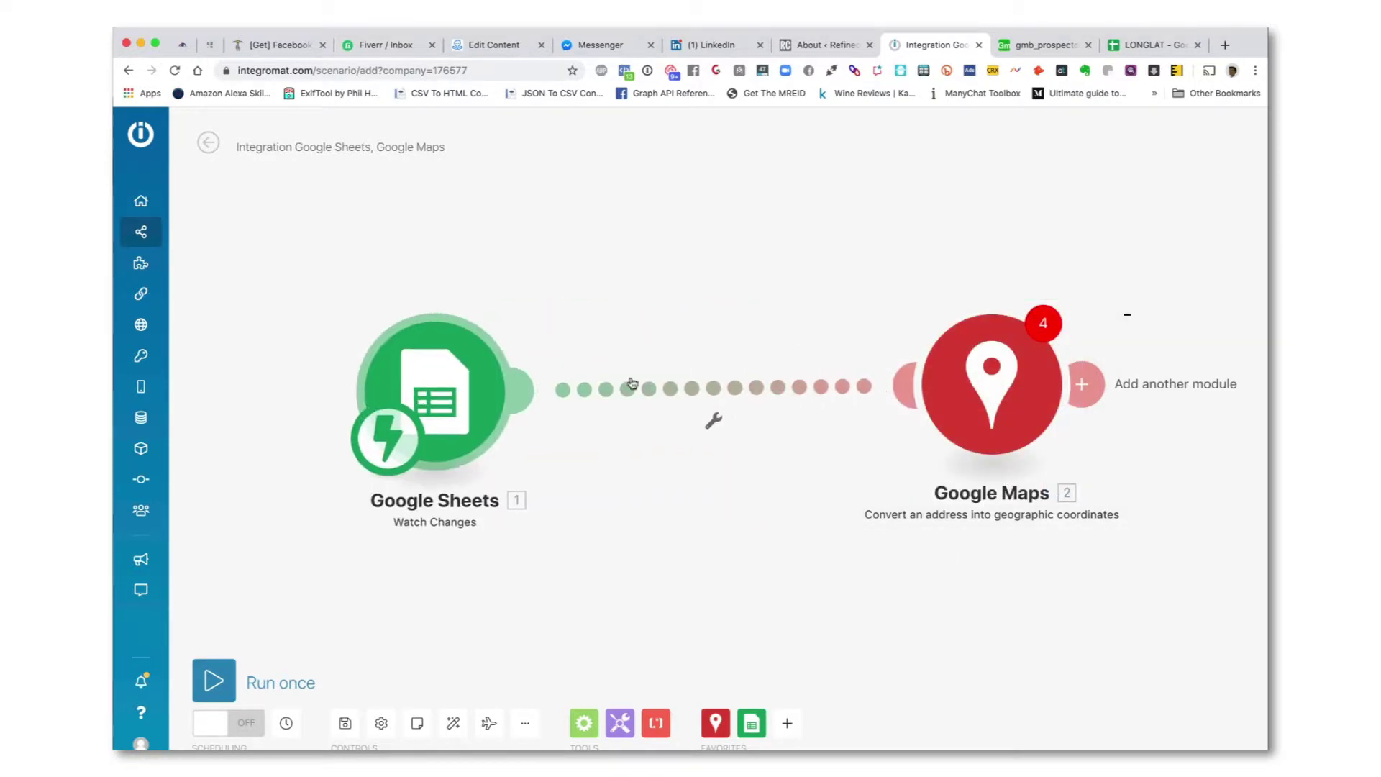
click(940, 377)
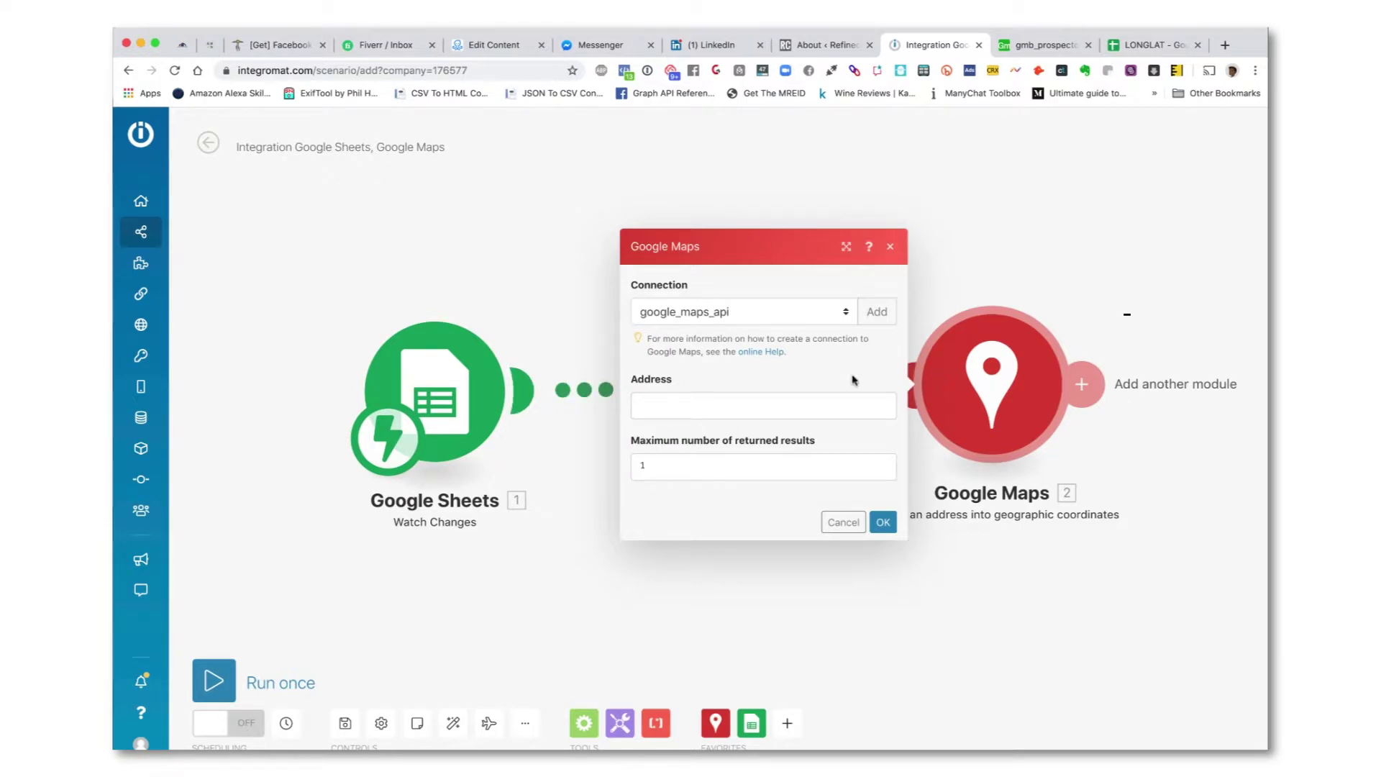
click(843, 401)
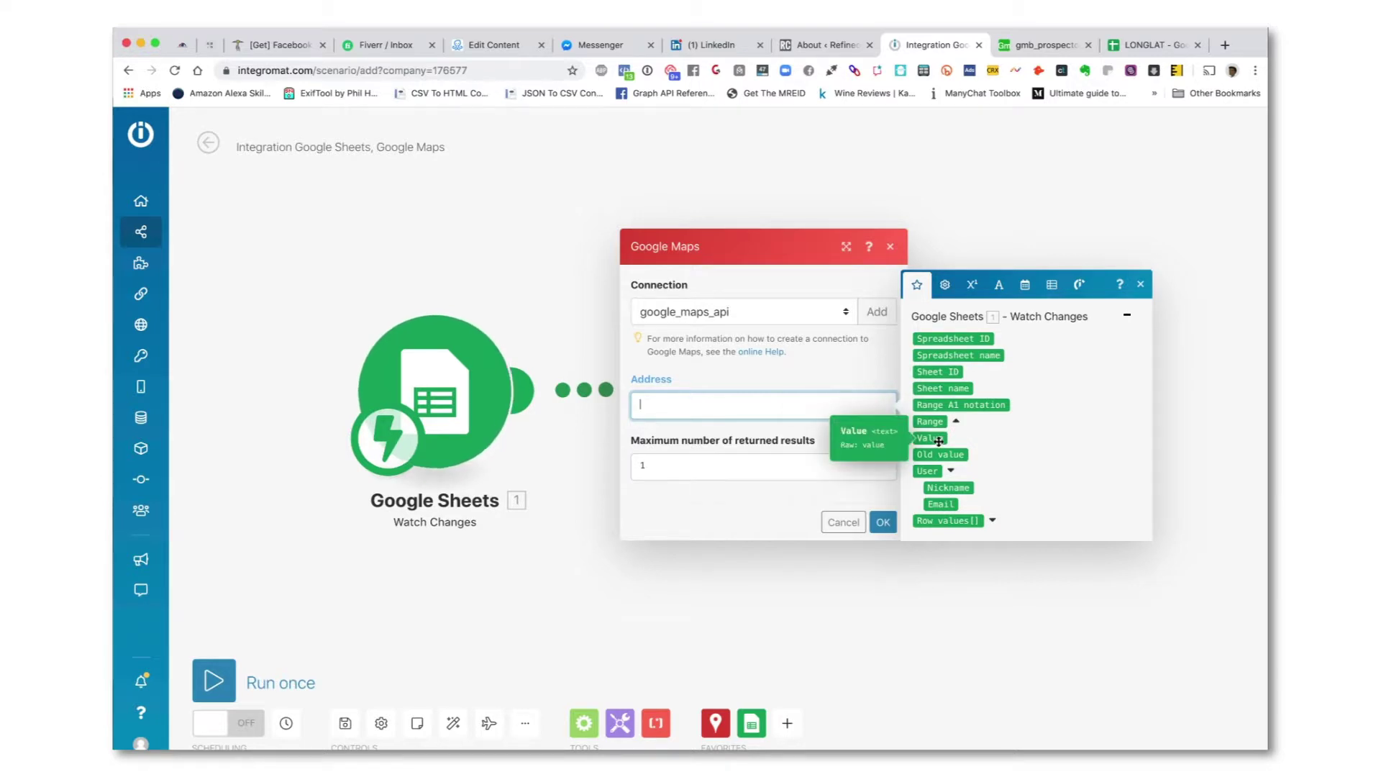
Map sheet columns B, C, D and E into the Address field, separated by commas.
click(993, 521)
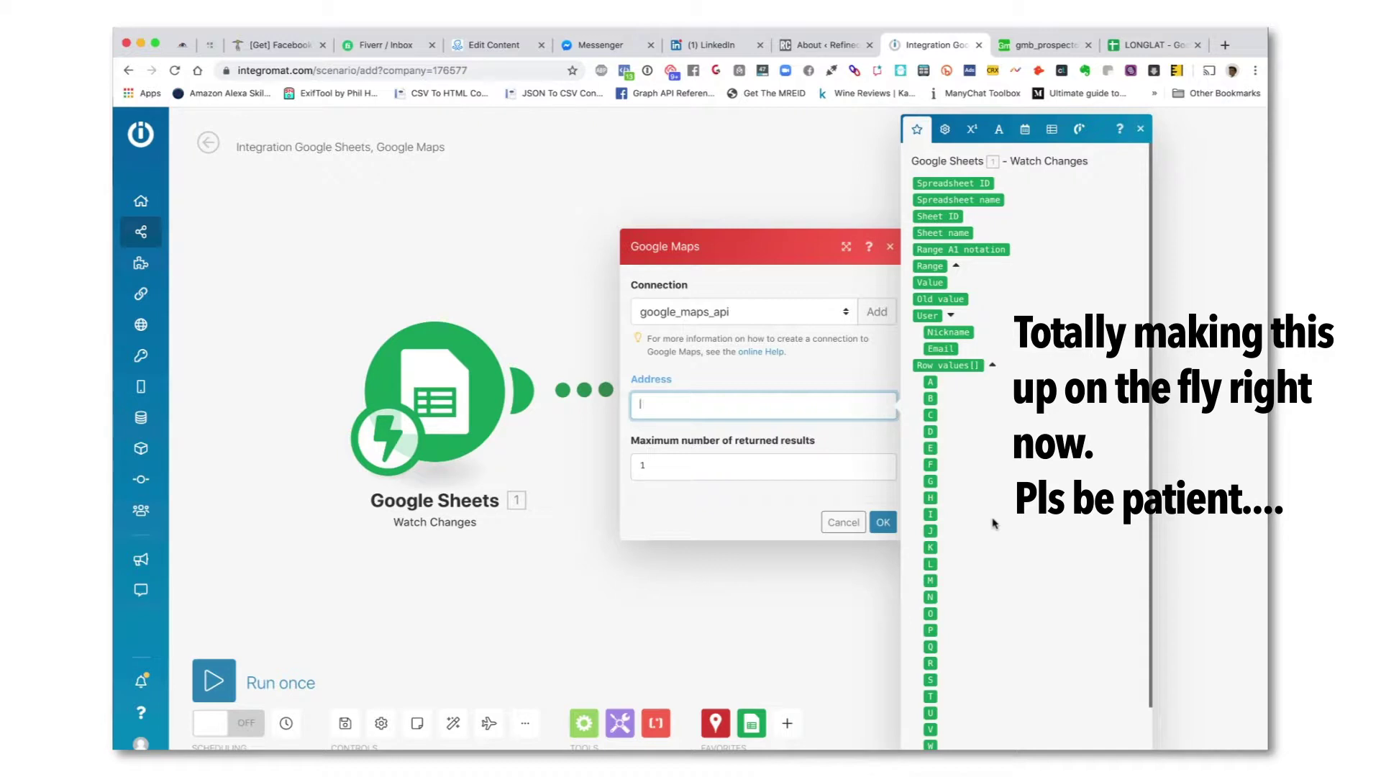
click(1143, 46)
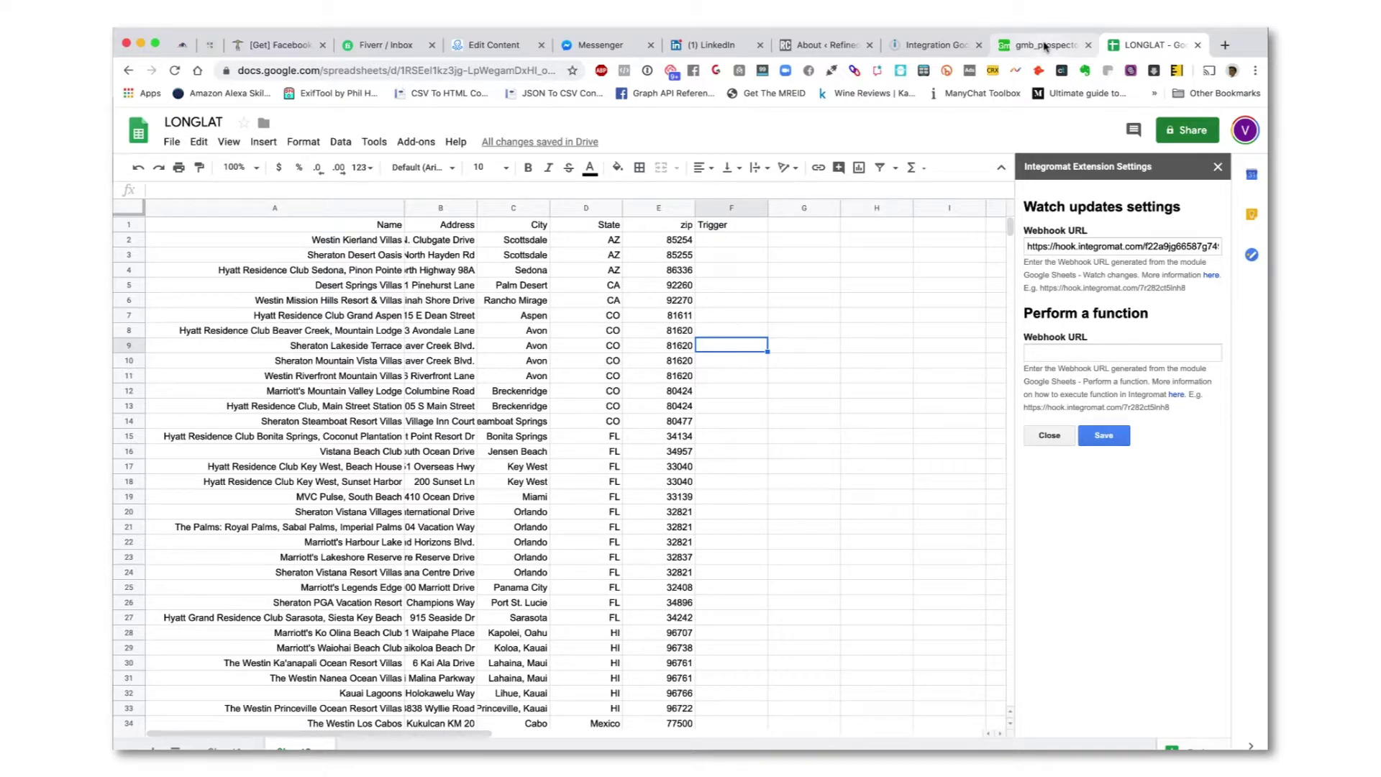
click(934, 45)
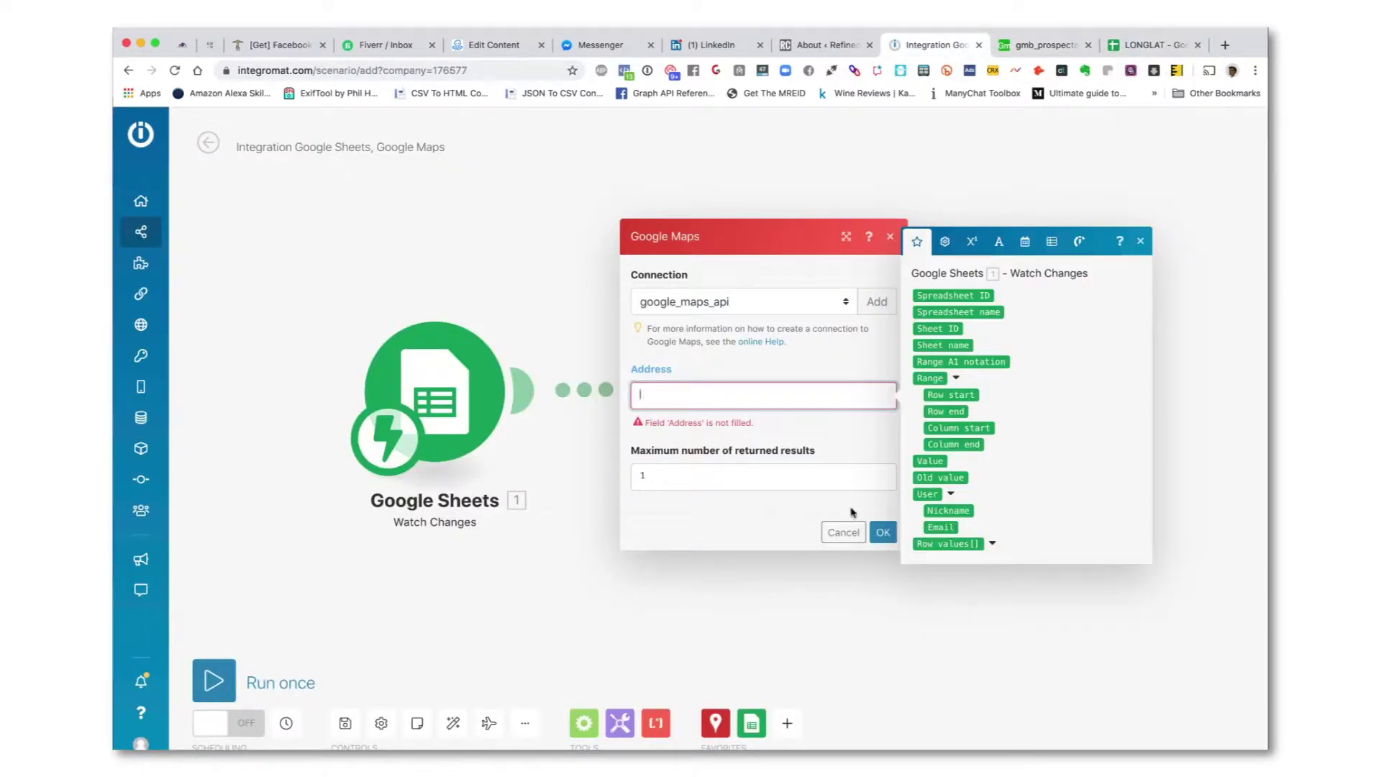
click(993, 543)
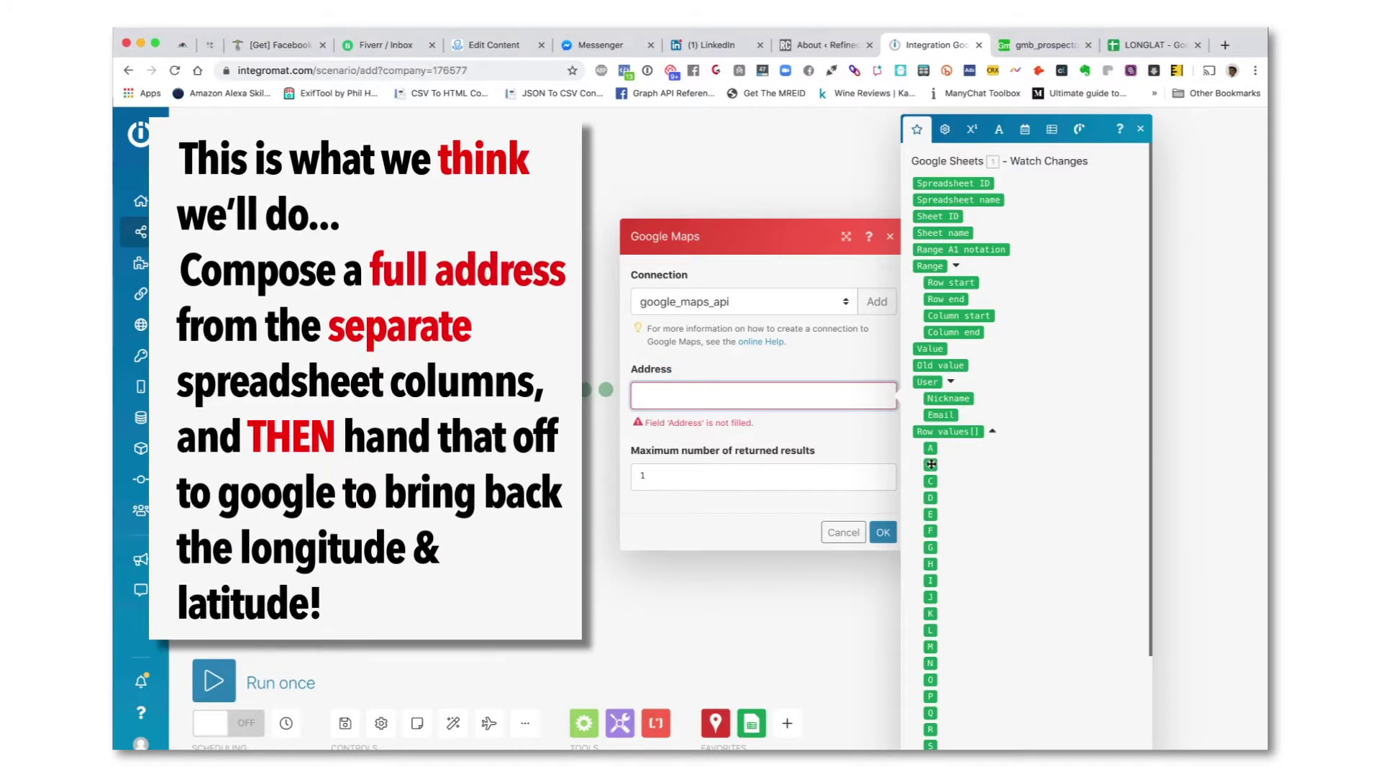
click(931, 464)
click(931, 480)
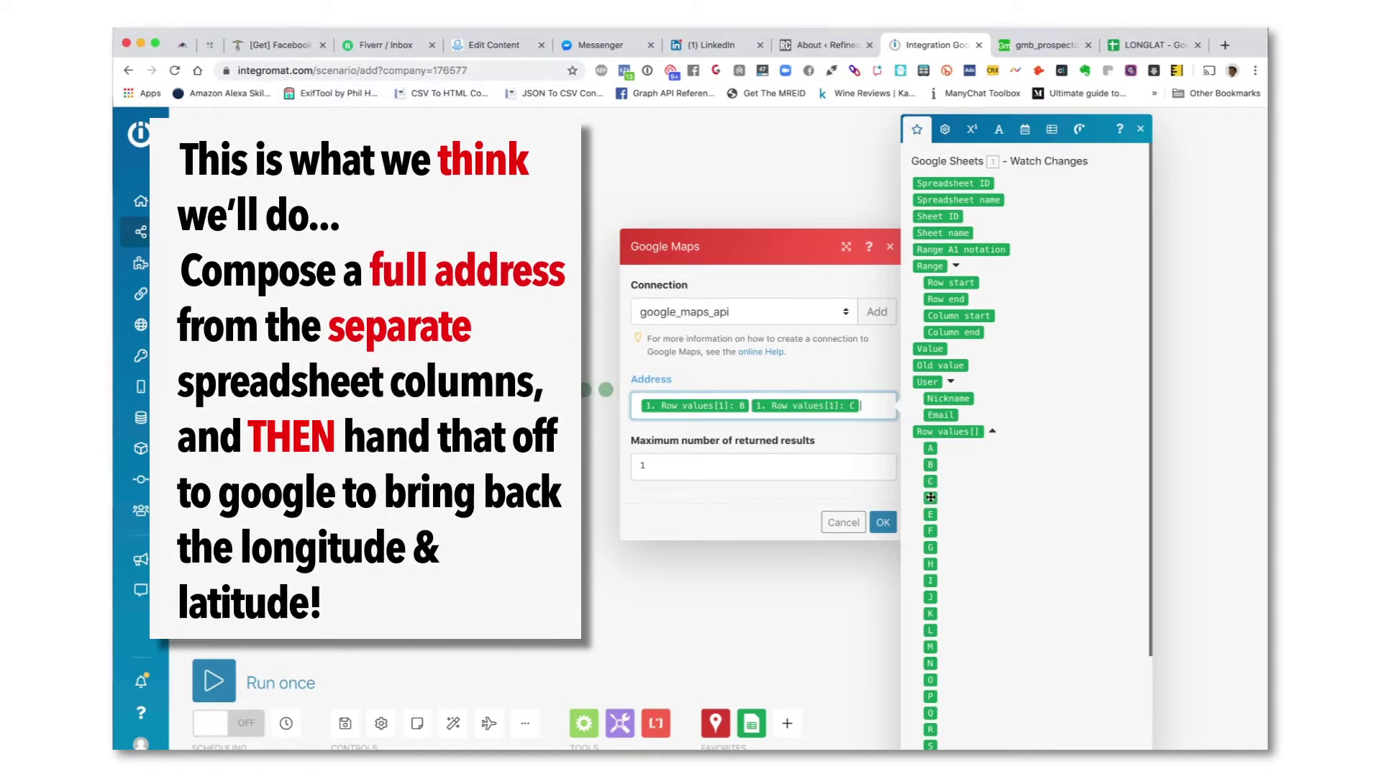
click(931, 497)
click(930, 514)
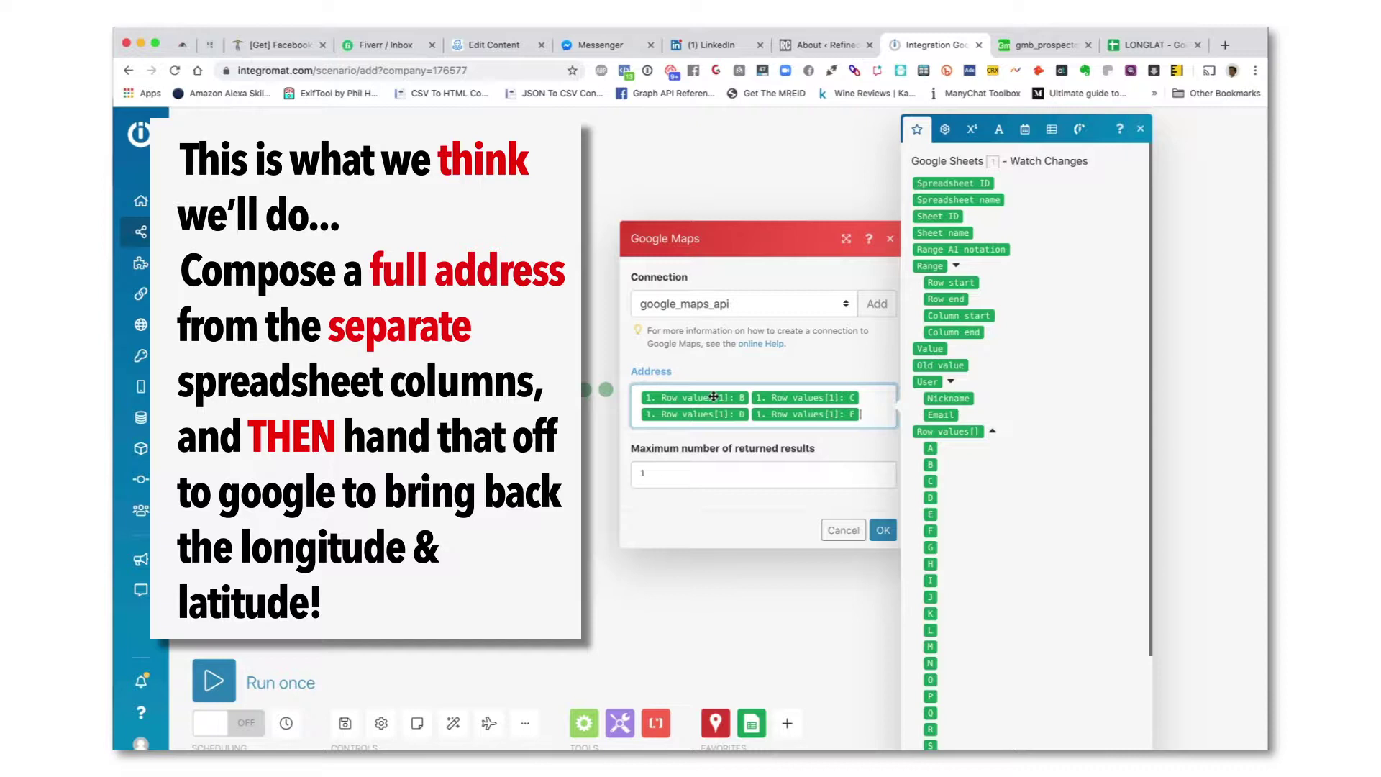
mouse_move(714, 397)
text(,)
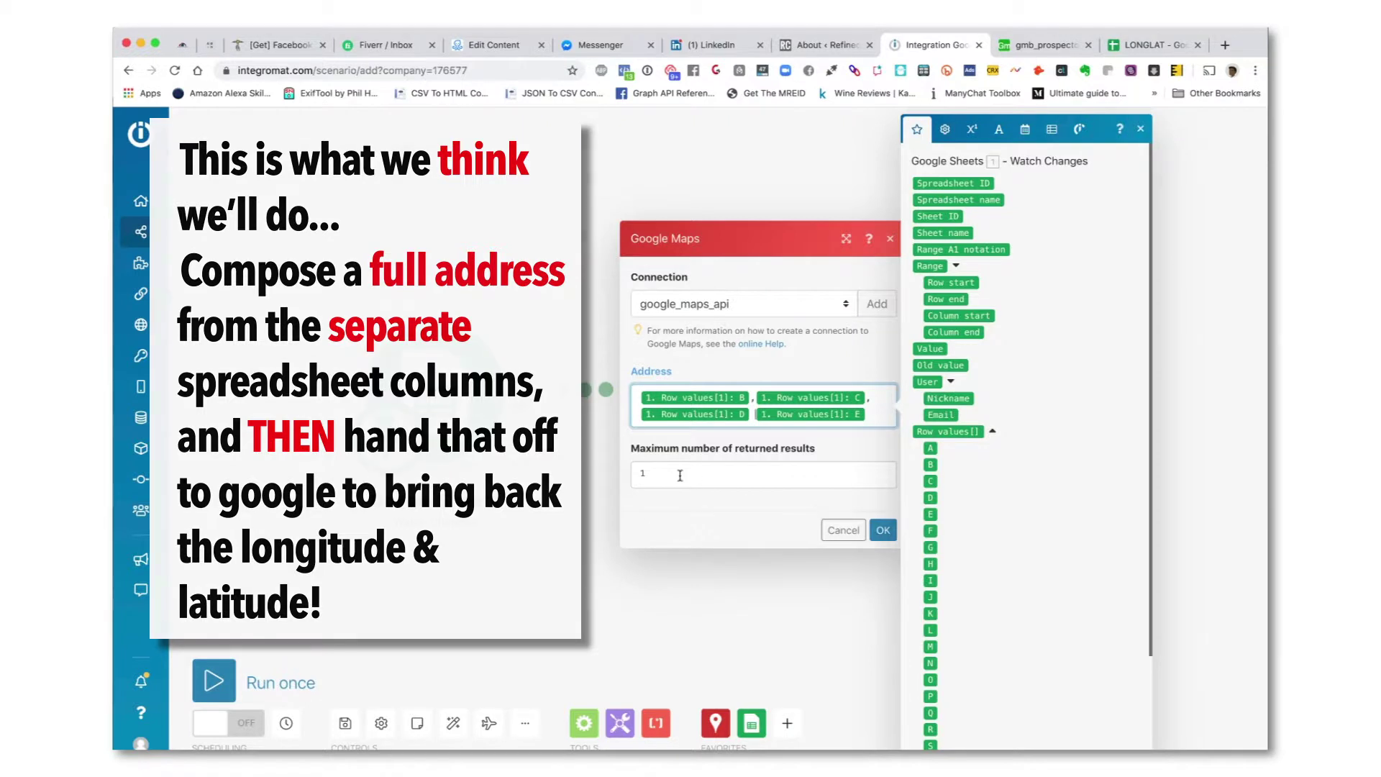
Set maximum returned results to 100, save the module, and move it nearer the trigger.
key(Tab)
text(1)
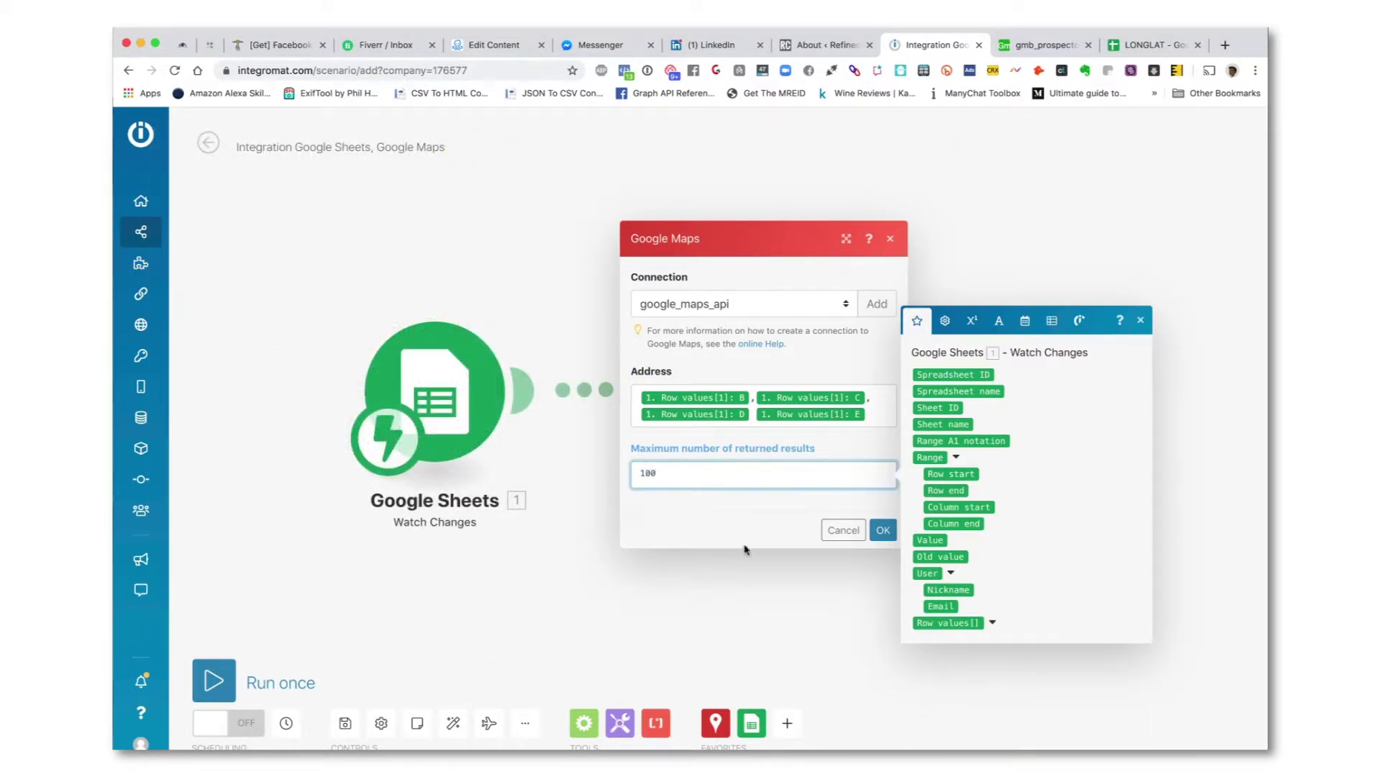
click(882, 531)
drag(928, 378, 791, 375)
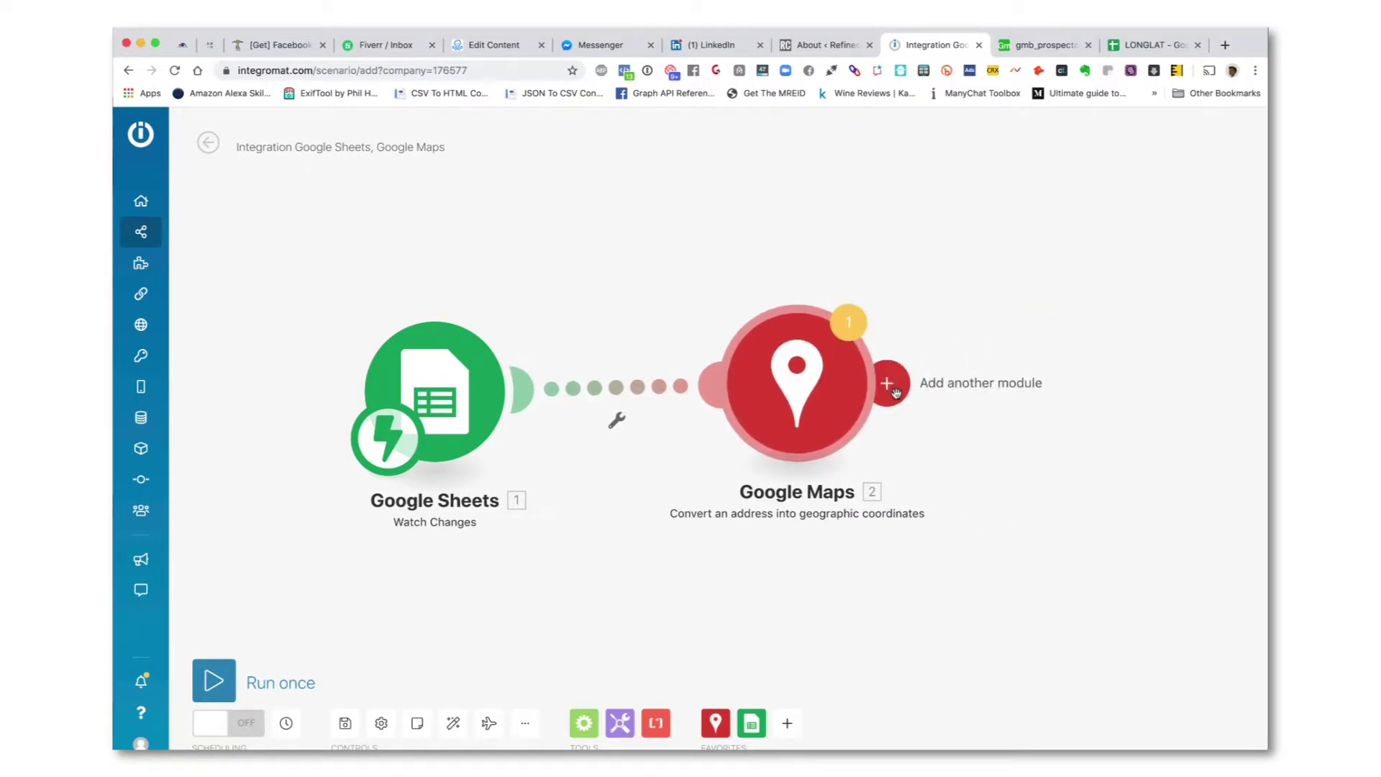
Limit the Google Maps module to a maximum of 1 returned result.
click(778, 390)
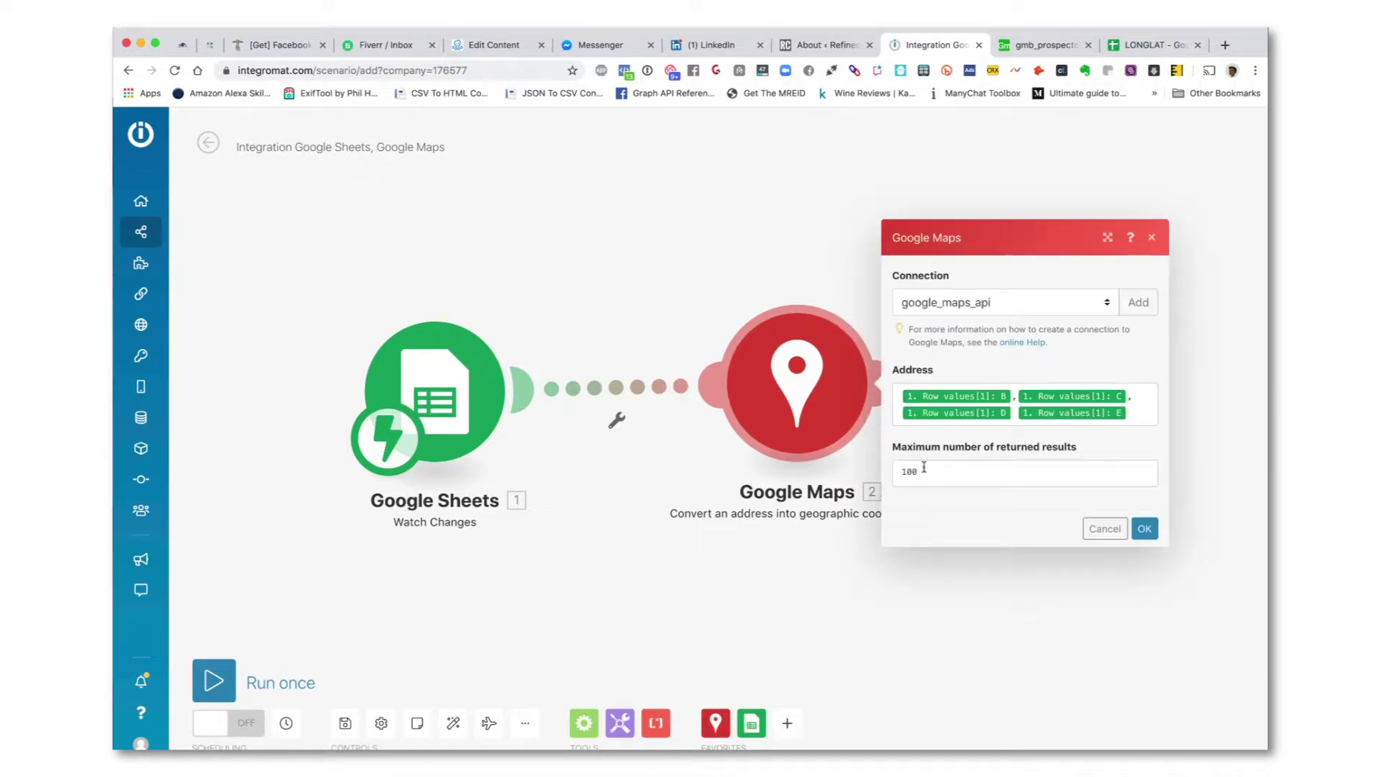
click(924, 470)
text(1)
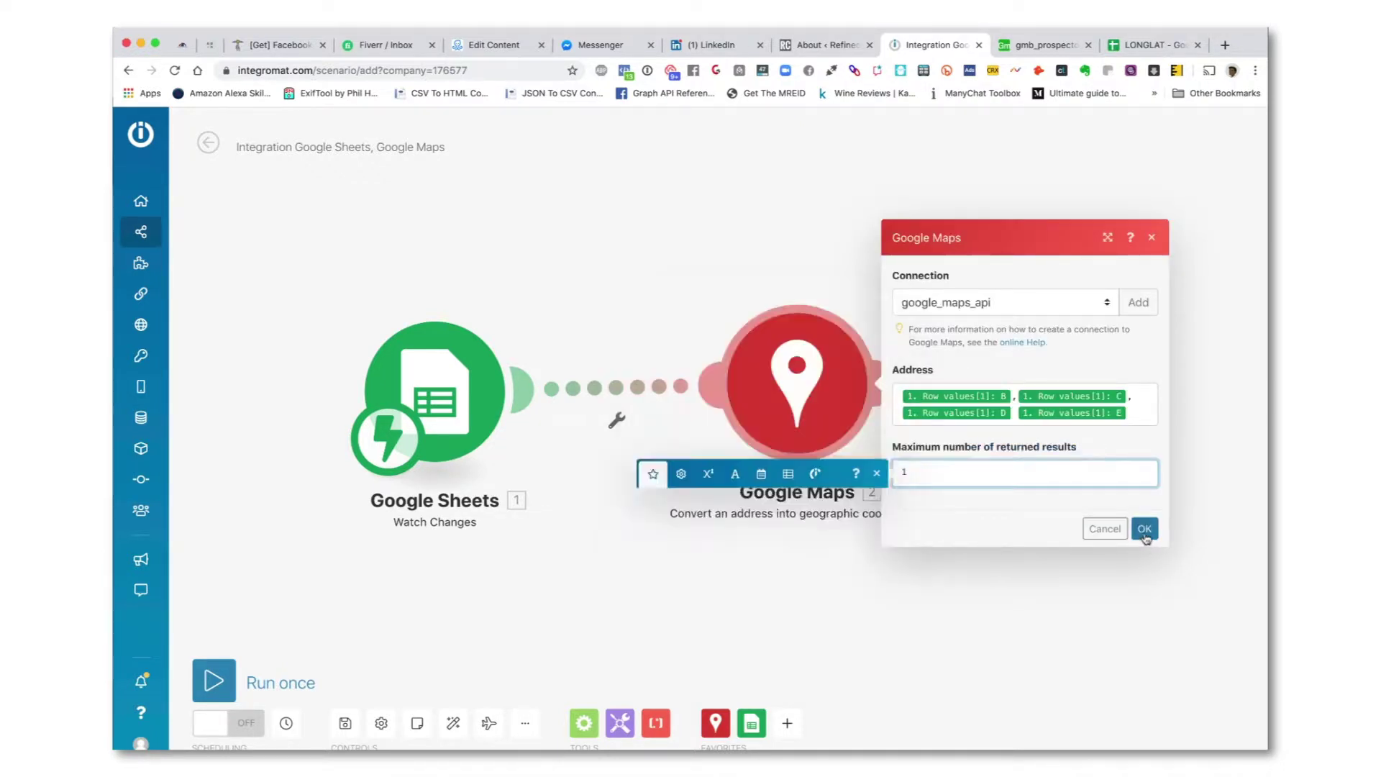
click(1144, 530)
Add a Google Sheets Update a Row module after Google Maps, then delete it.
click(894, 387)
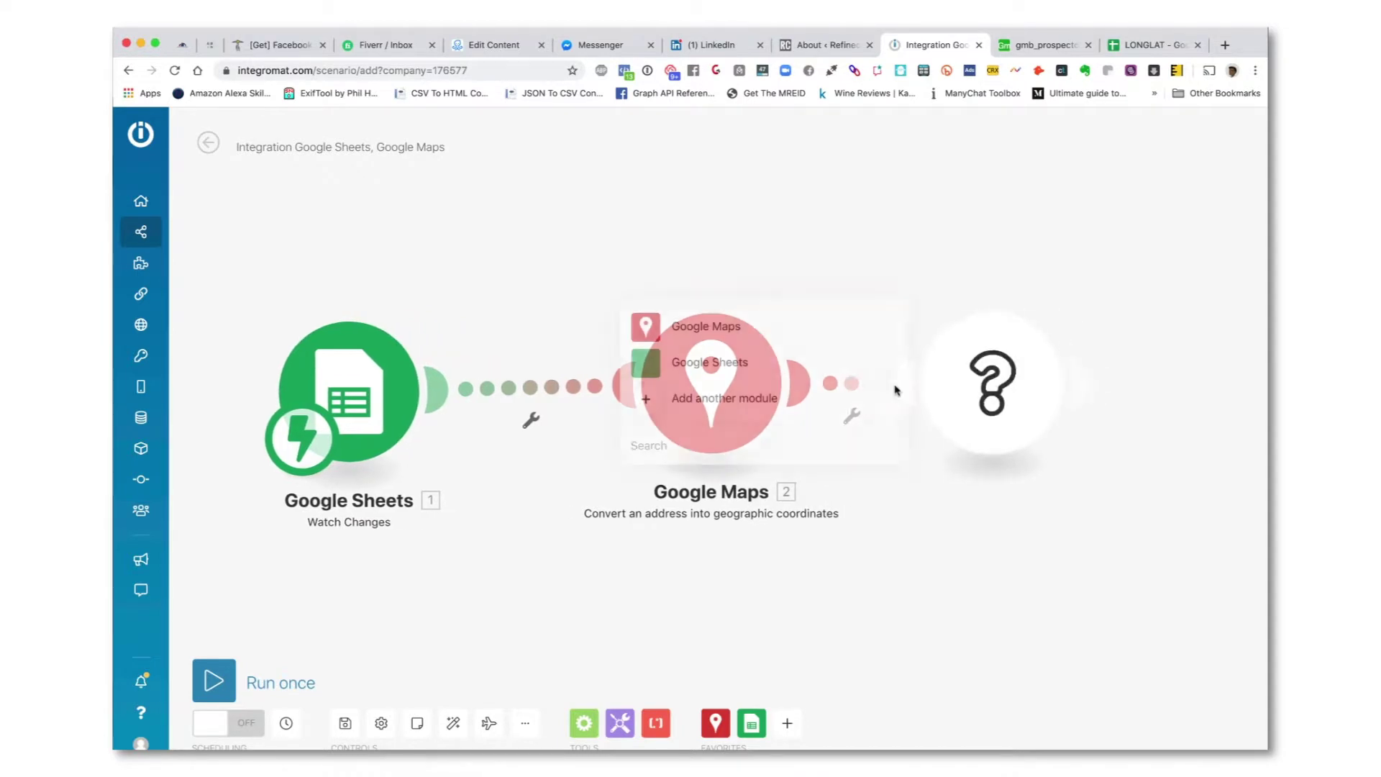
click(759, 364)
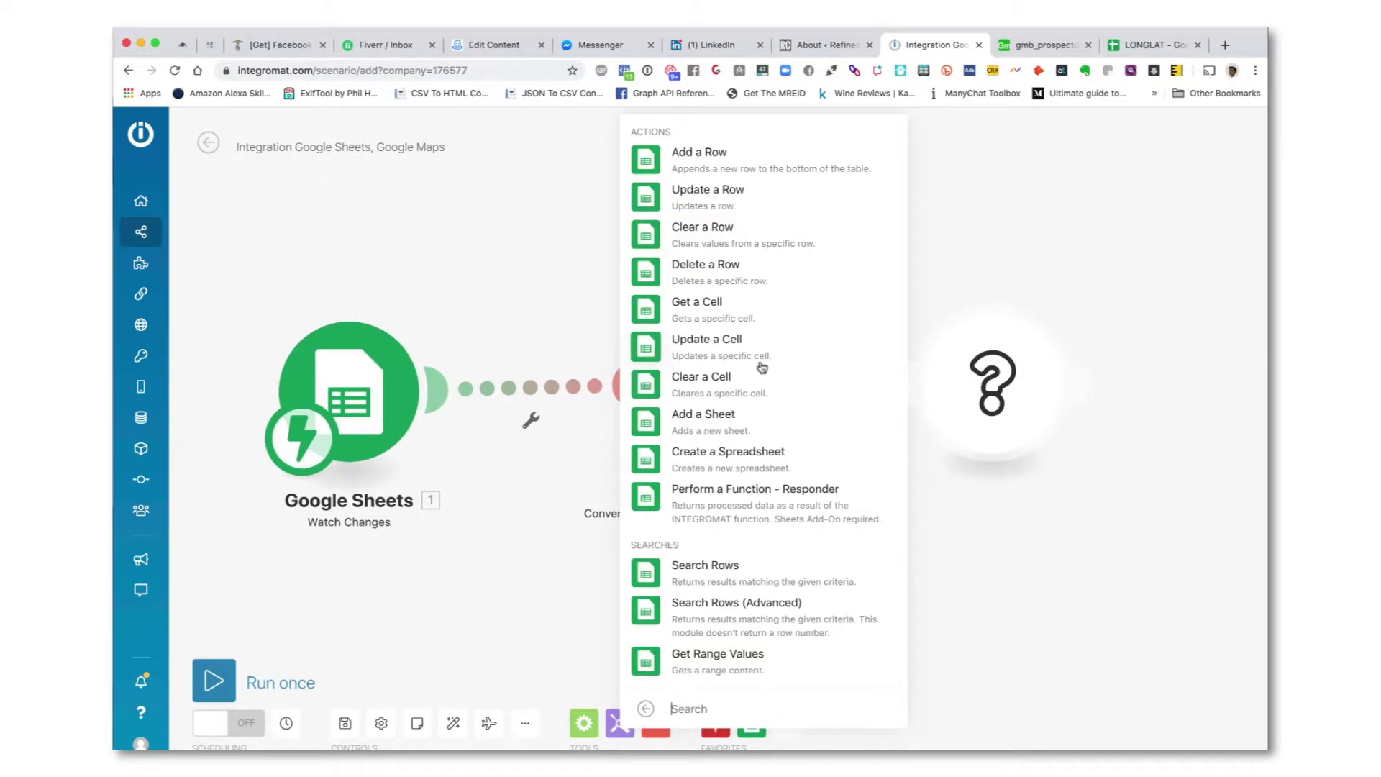
click(758, 204)
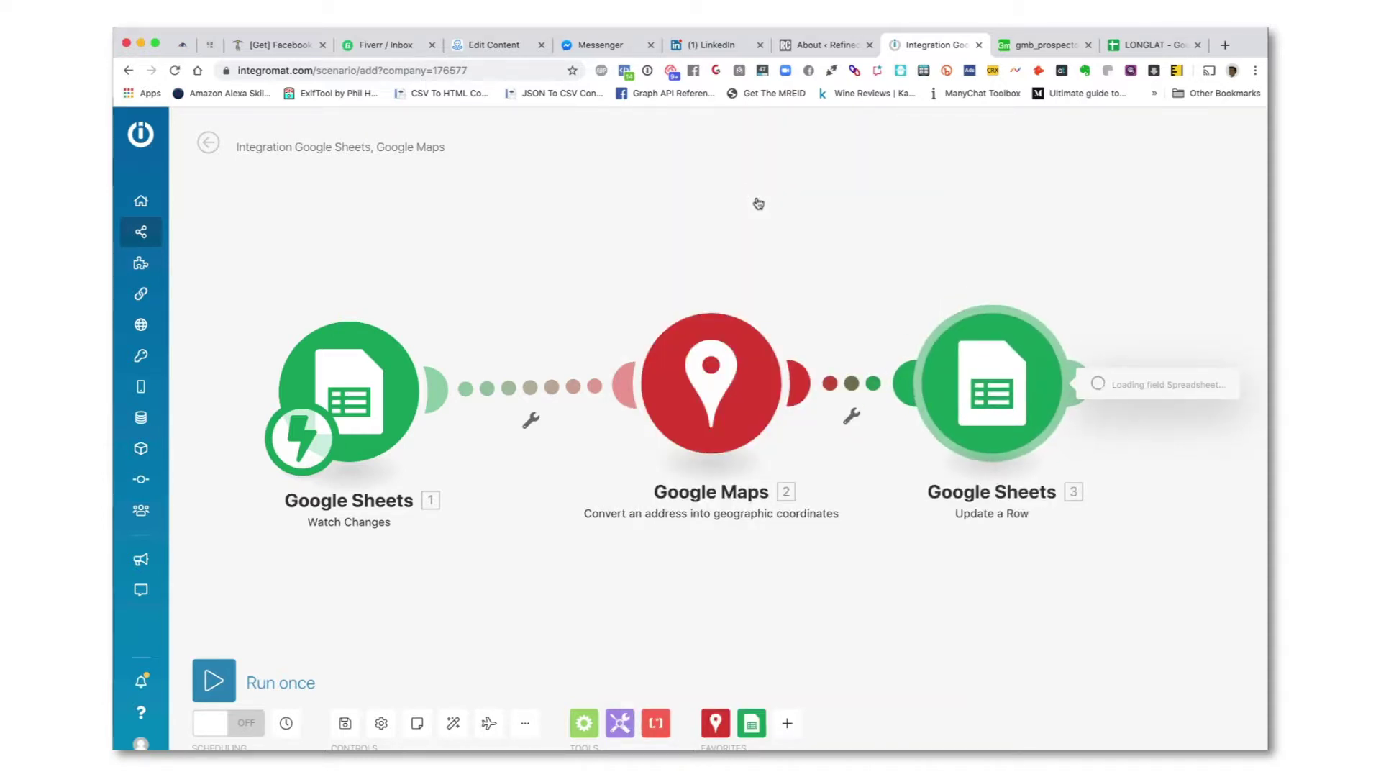
click(863, 383)
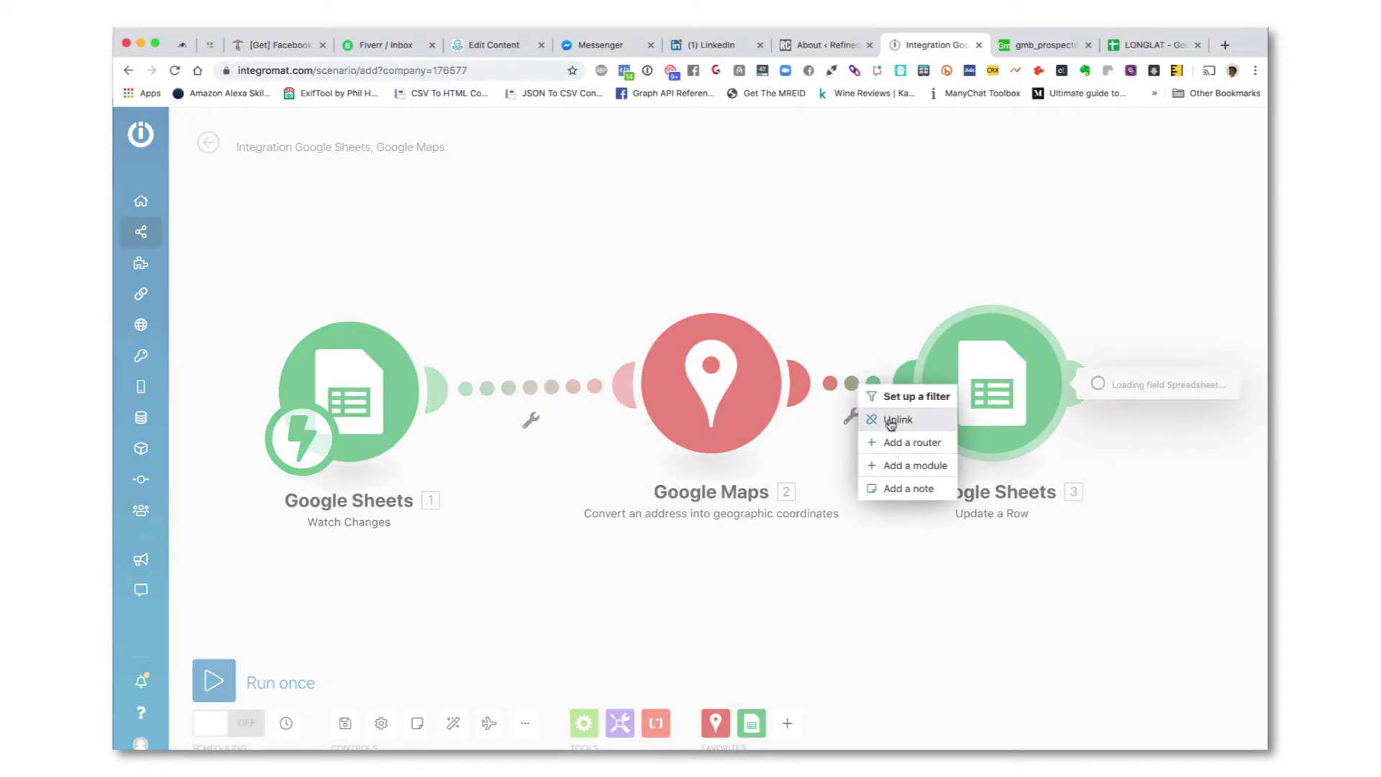
right_click(993, 338)
click(1054, 489)
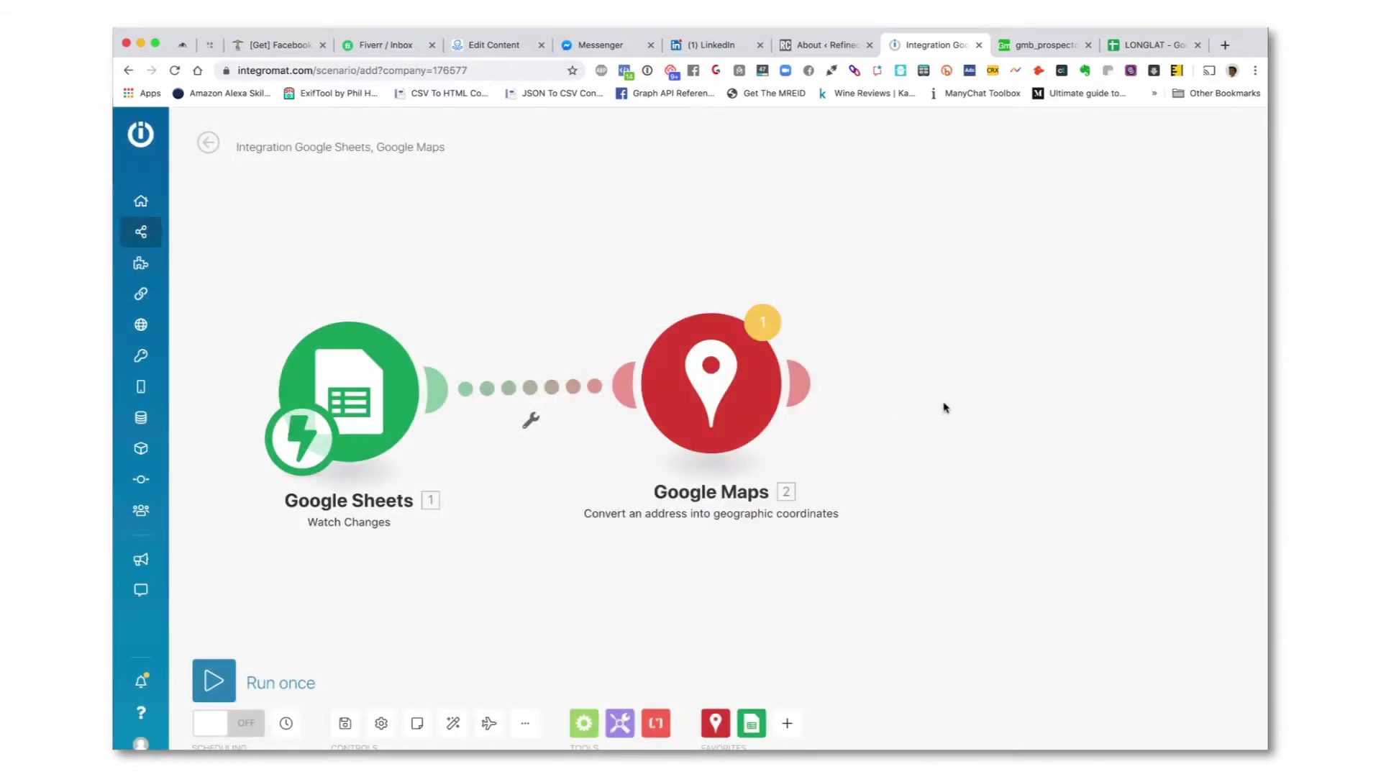
Add a Google Sheets Search Rows module on LONGLAT, switching its sheet from Sheet1 to Sheet2.
click(799, 383)
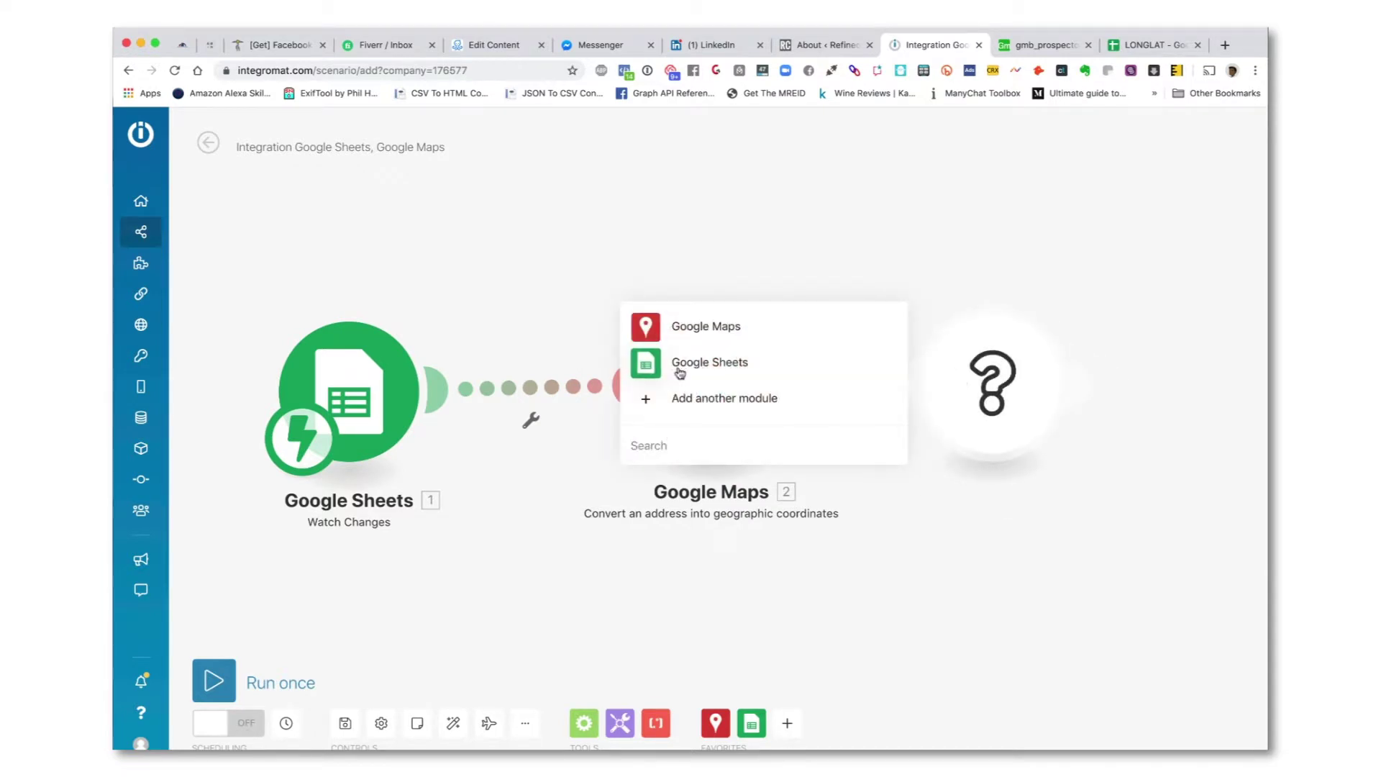
click(679, 364)
click(760, 601)
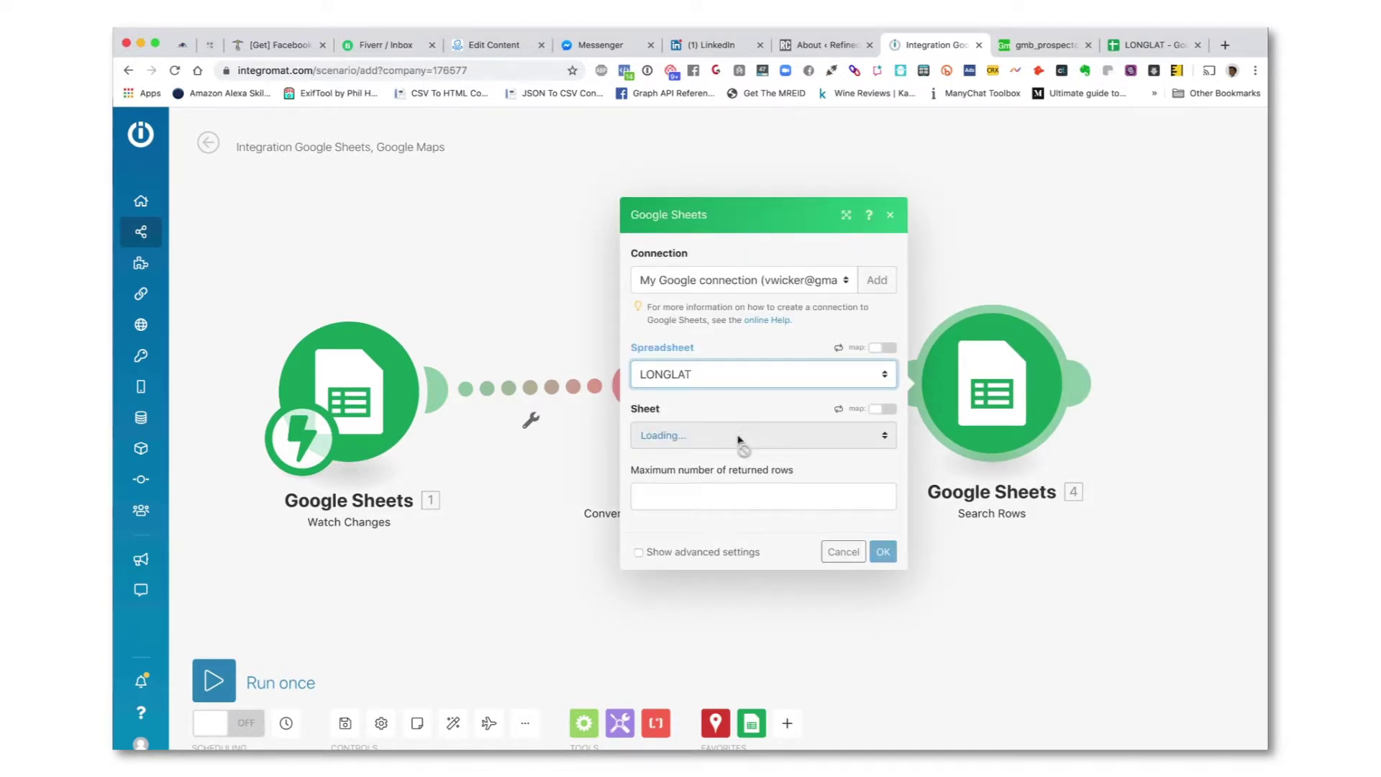
click(739, 437)
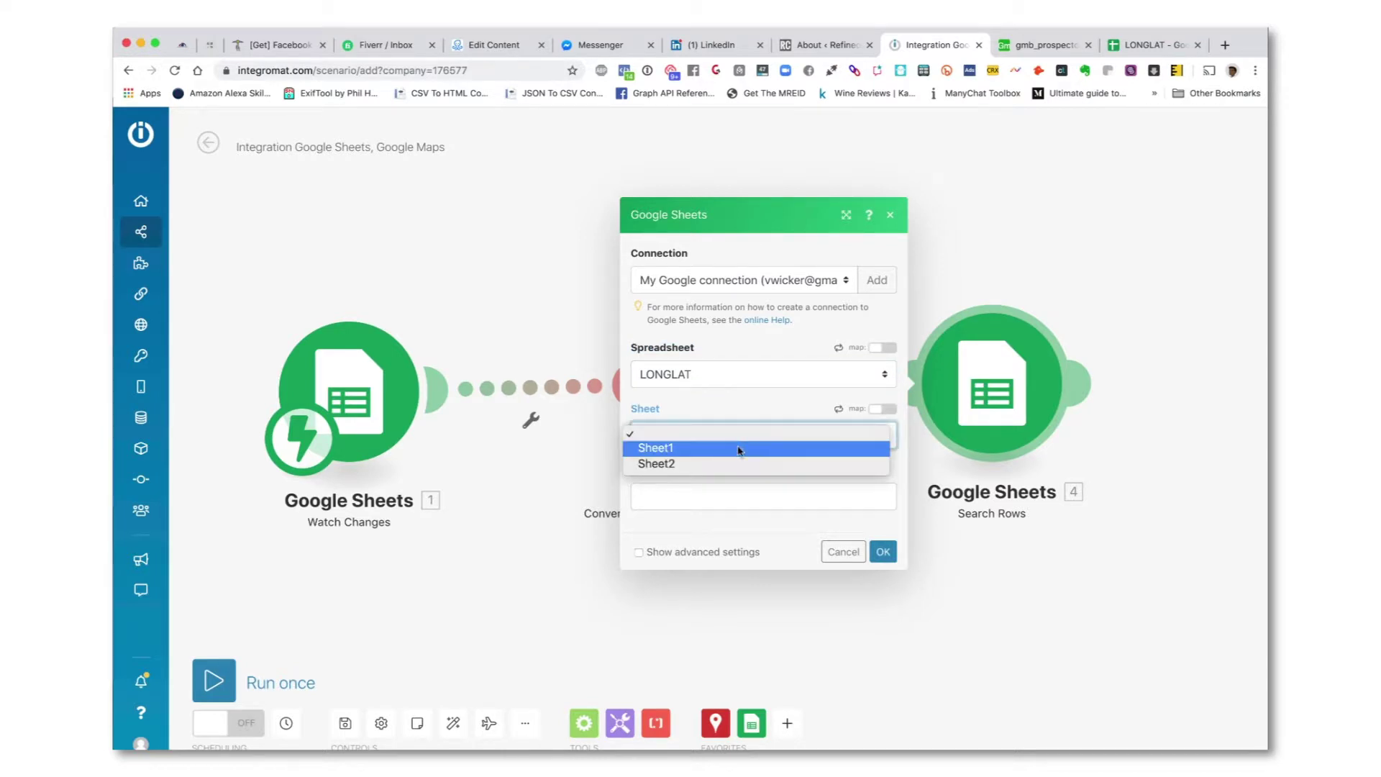
click(739, 449)
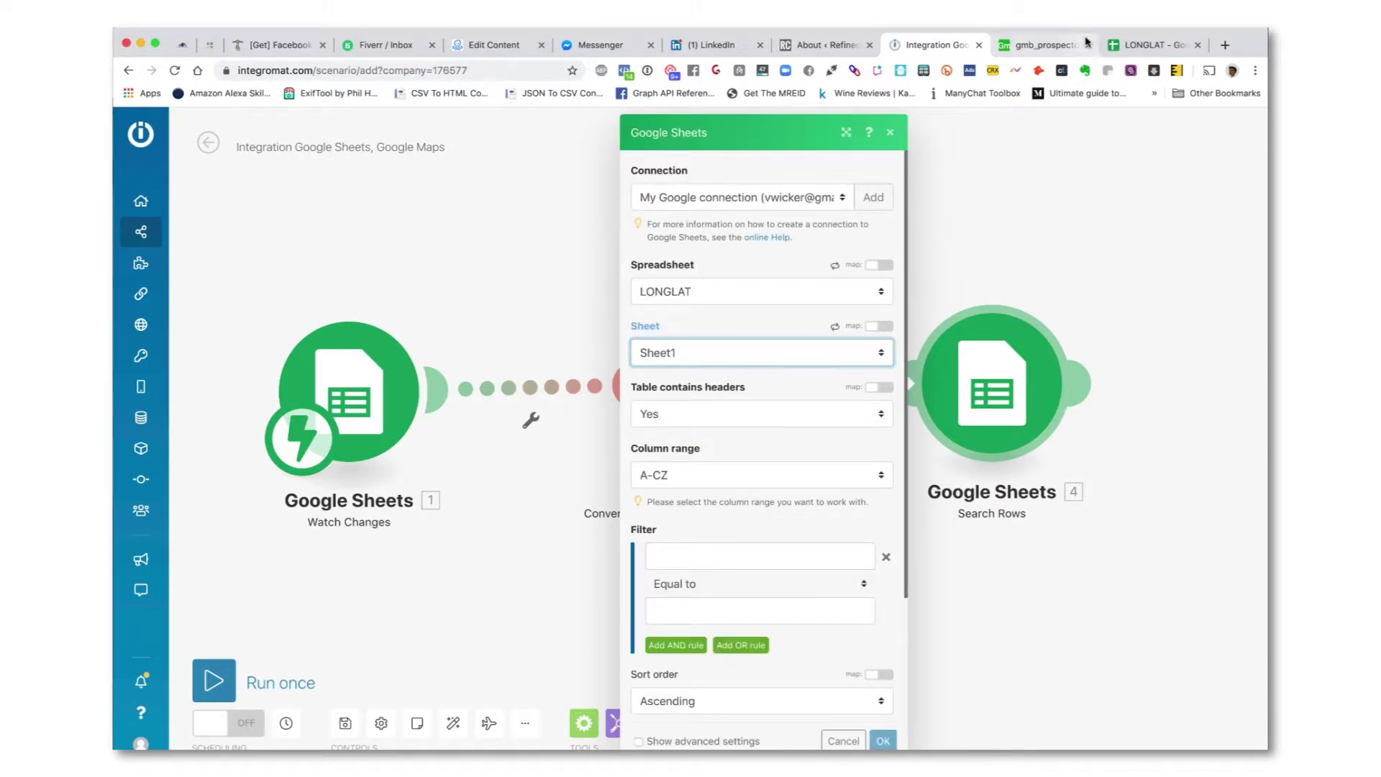
click(1123, 45)
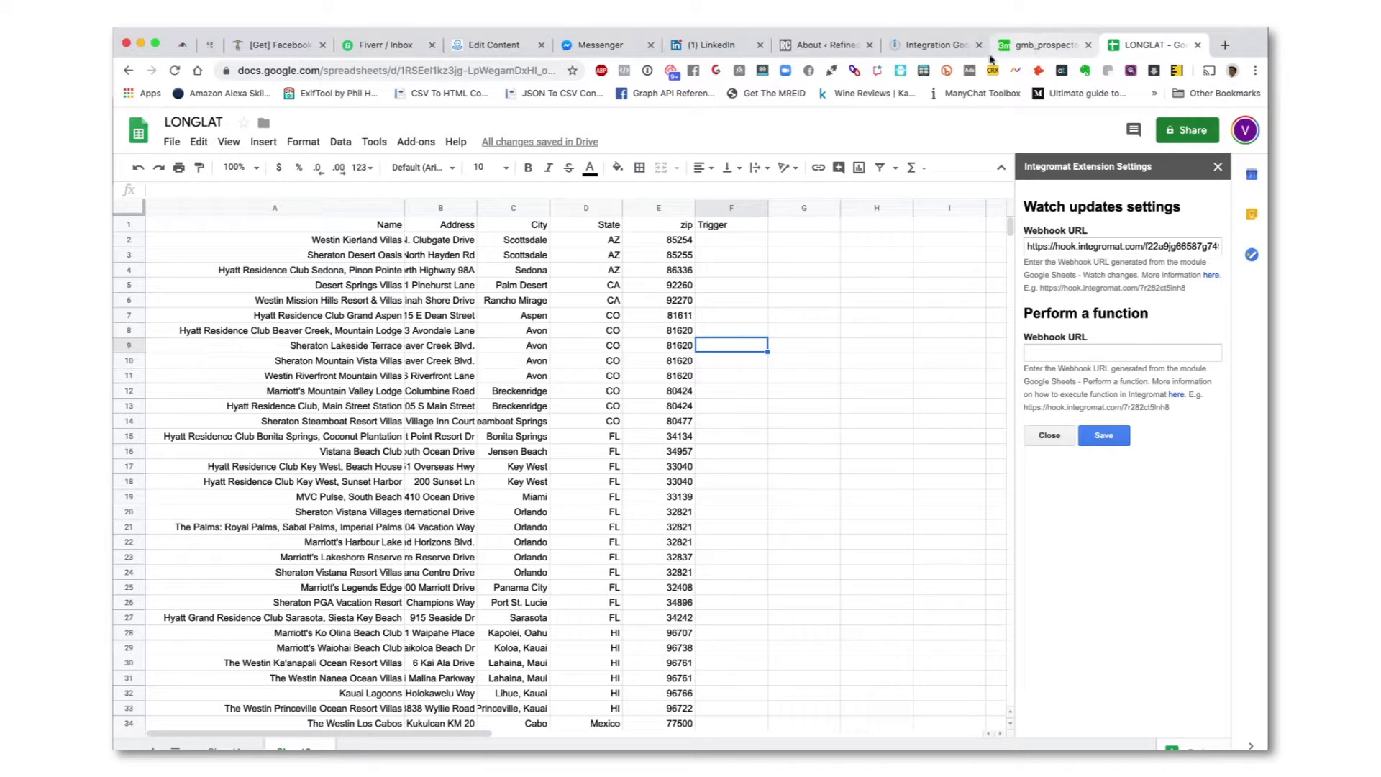
click(941, 47)
click(761, 358)
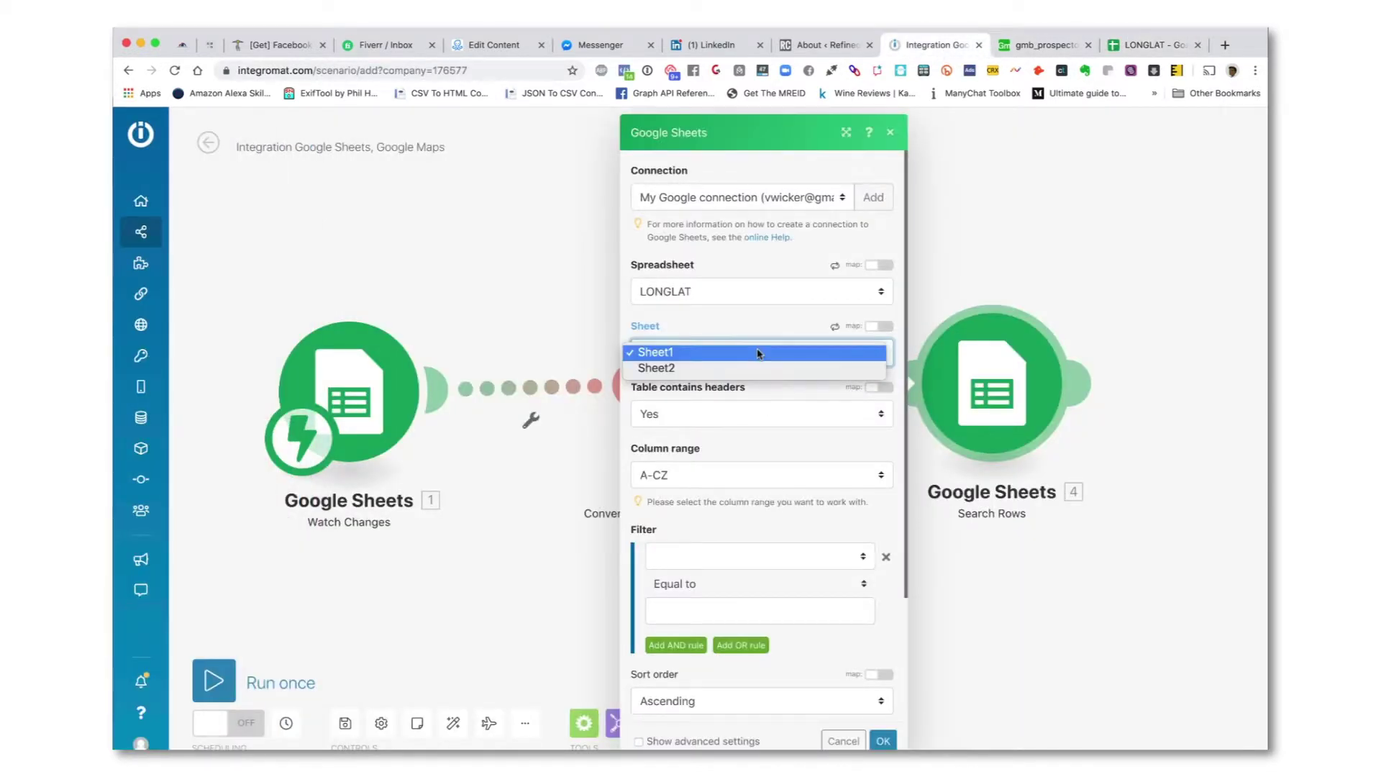
click(761, 367)
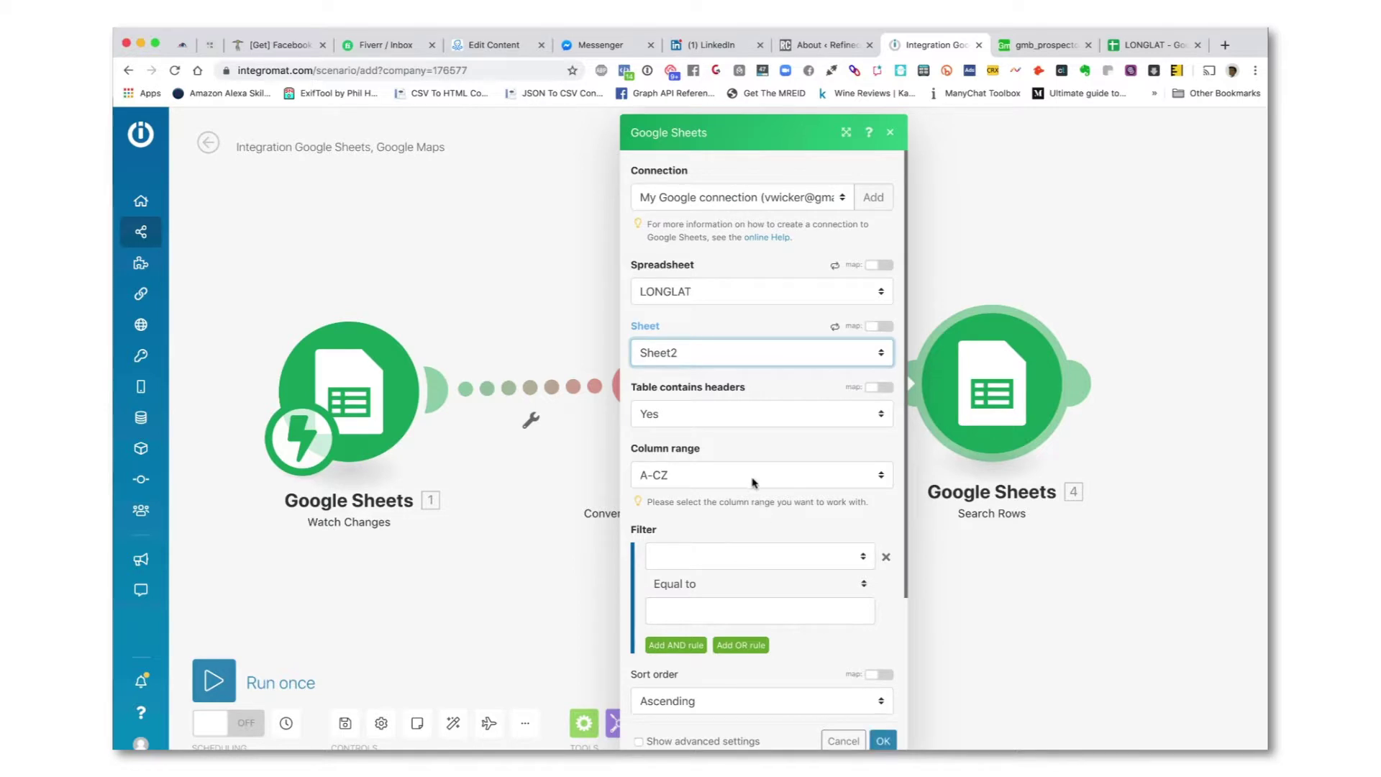
Bring up the LONGLAT spreadsheet with its Integromat add-on panel in Chrome.
click(1150, 42)
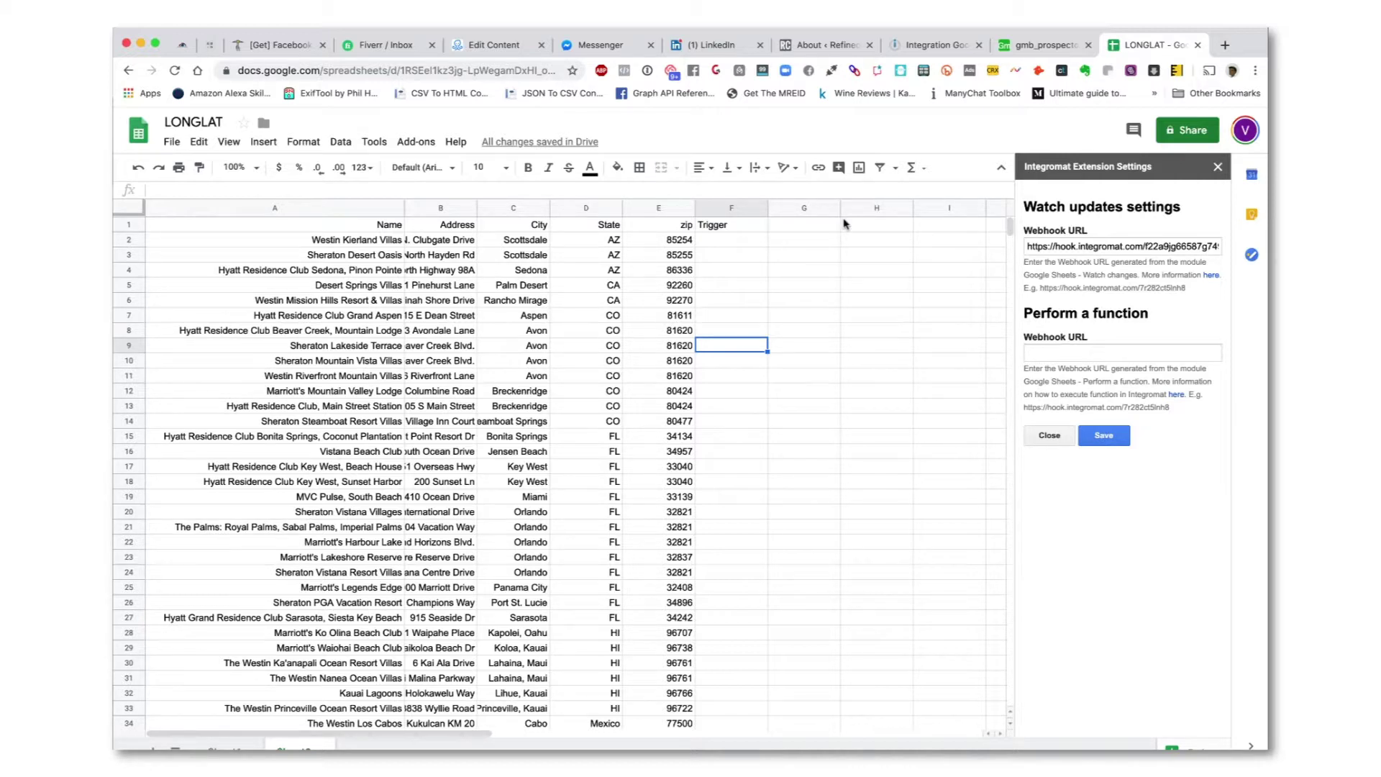
Set the Search Rows filter to compare the Name (A) column.
click(921, 48)
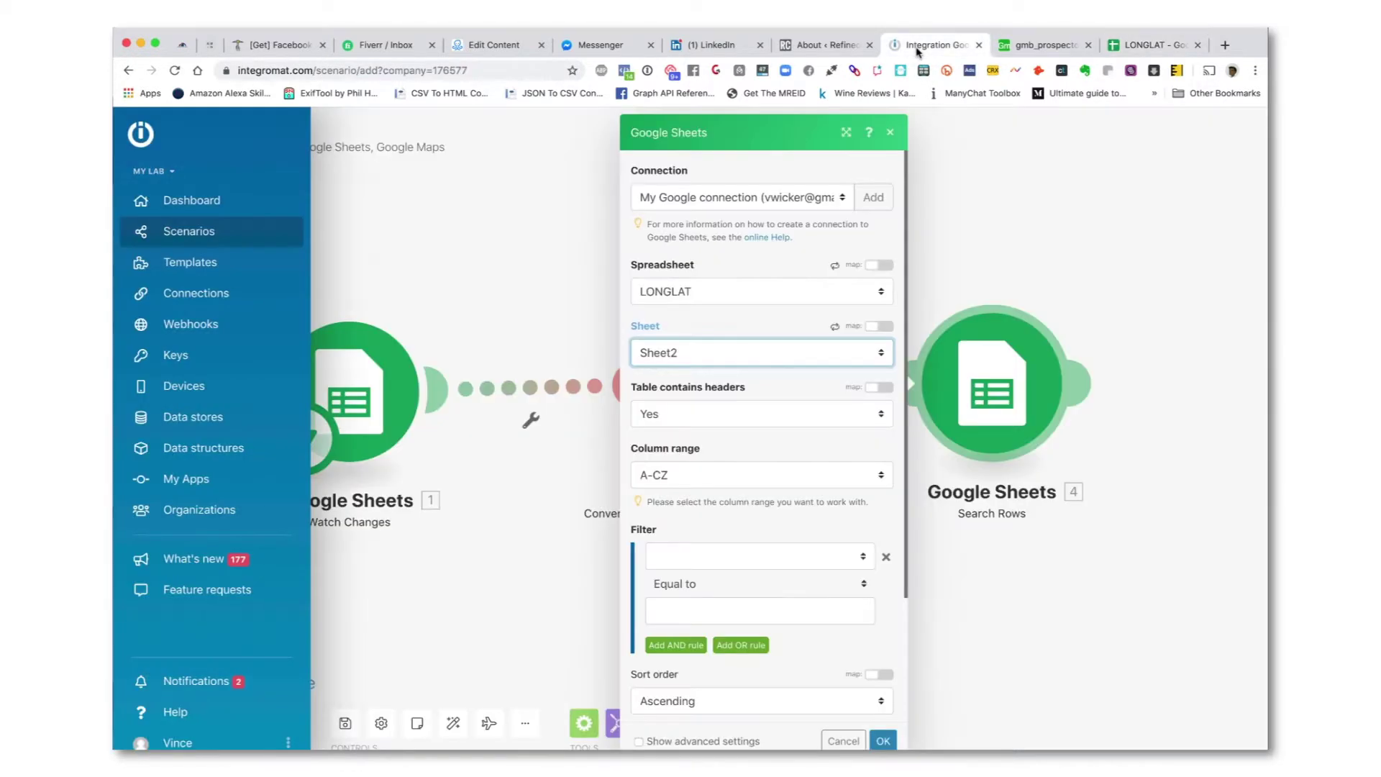
scroll(752, 558, down, 2)
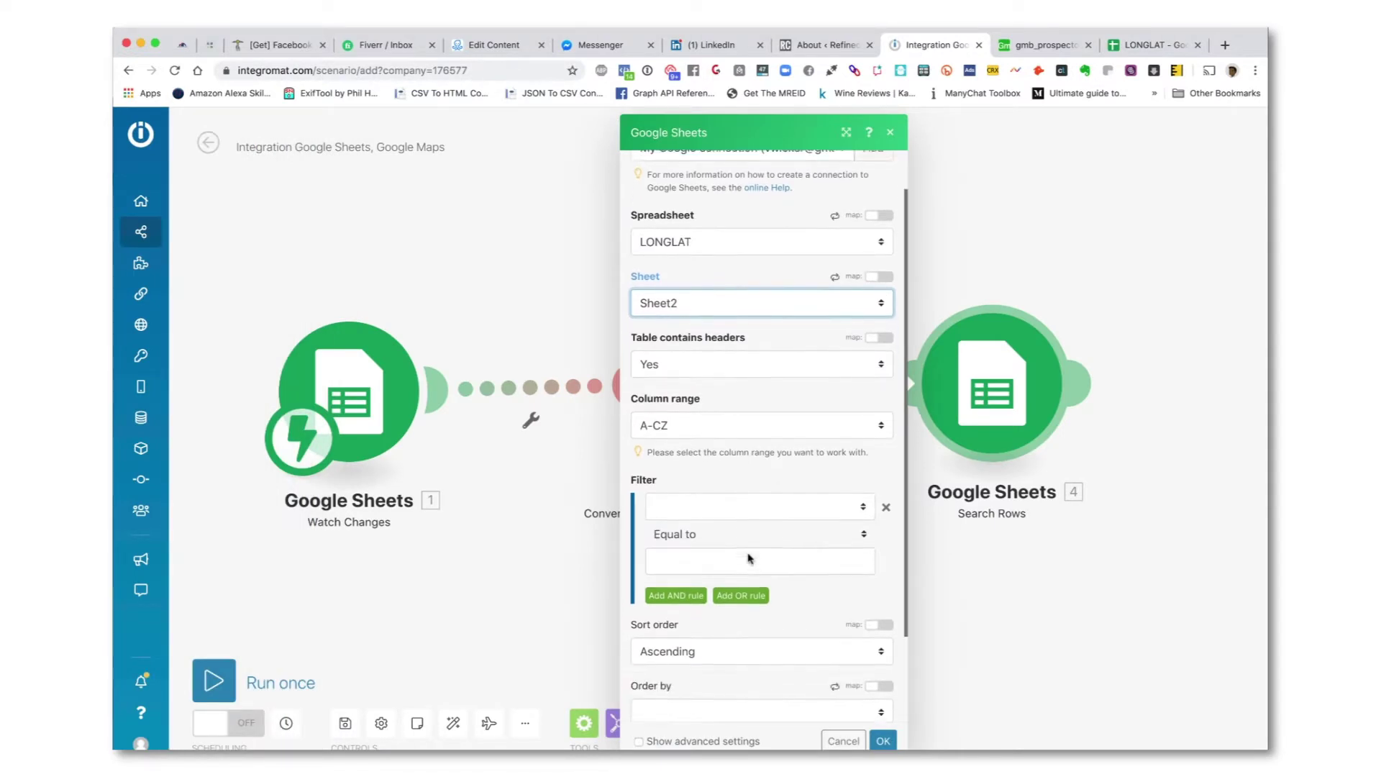
click(716, 486)
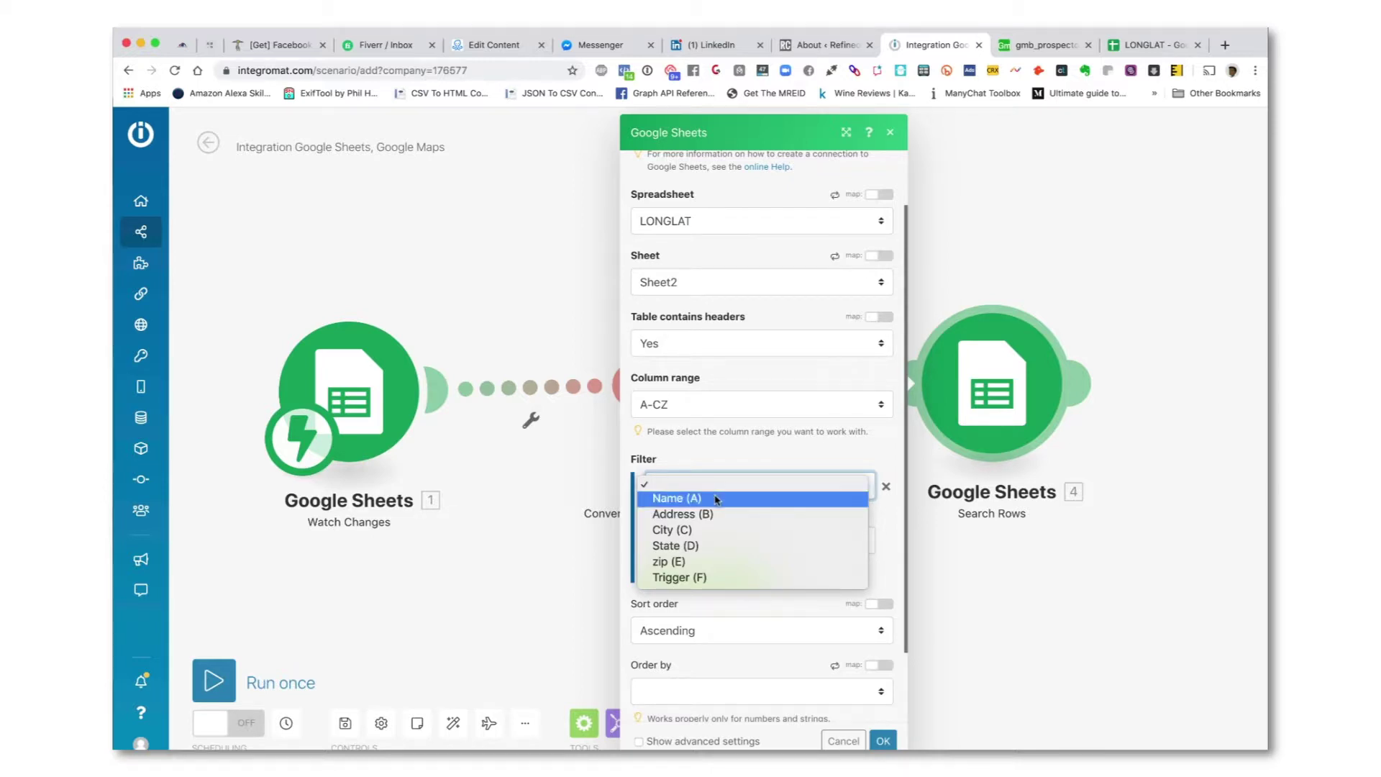
click(716, 497)
click(713, 536)
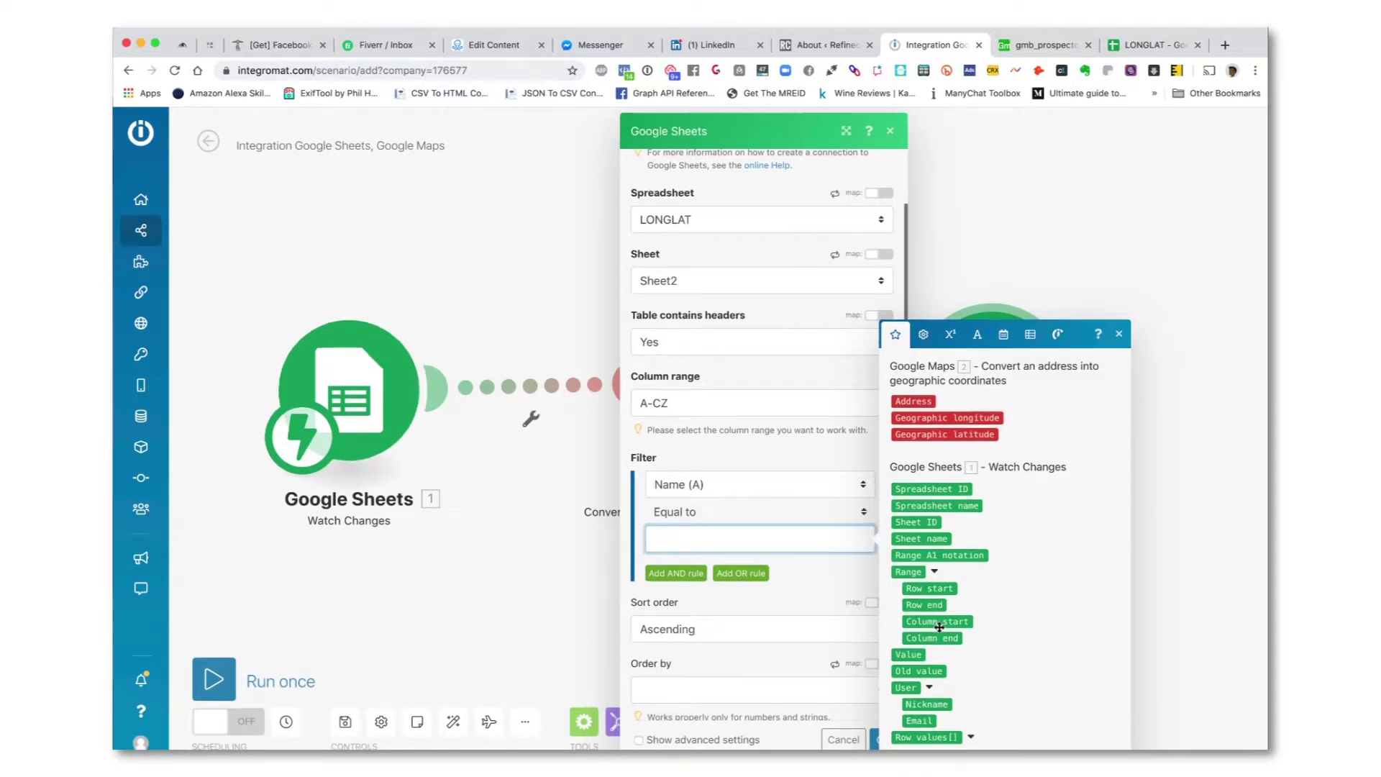
Use the watched row's column A as the filter value instead of column B, and confirm.
click(970, 735)
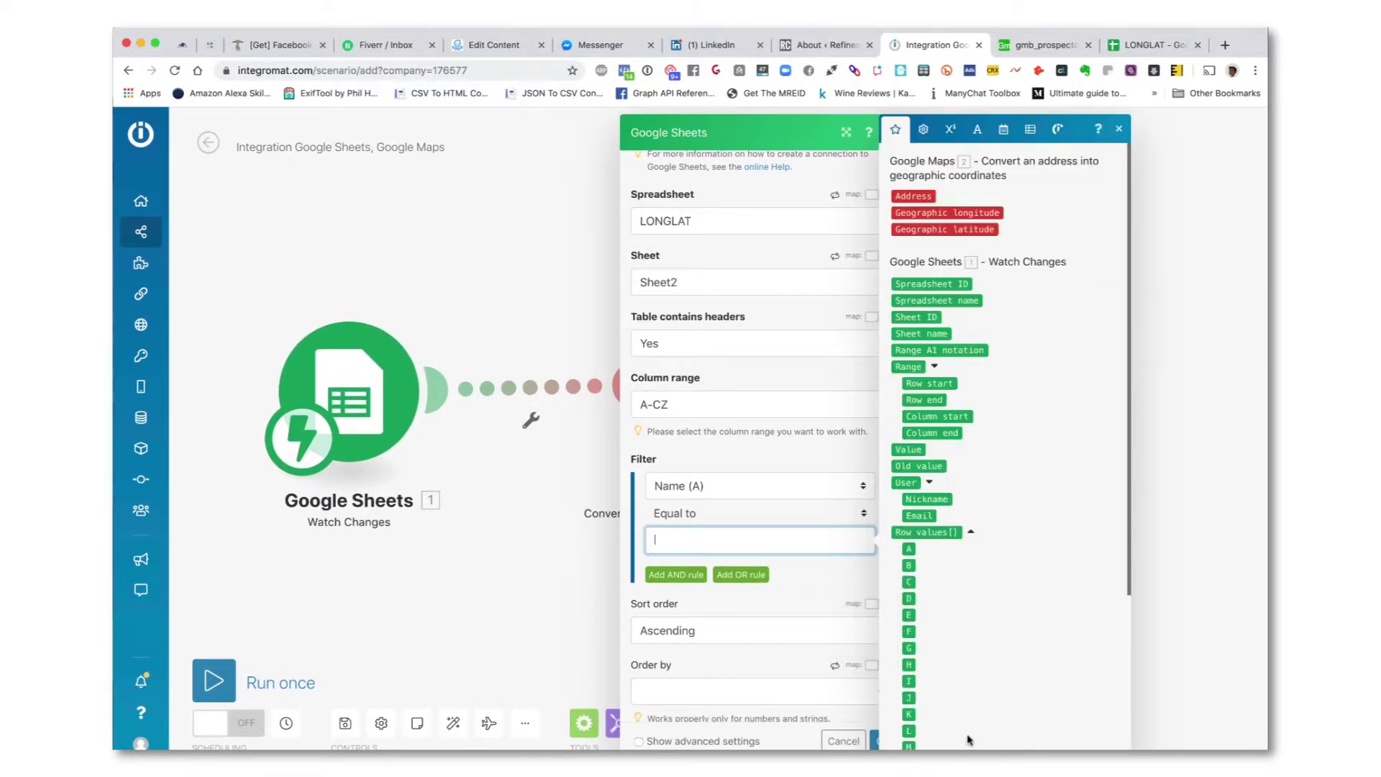
click(909, 565)
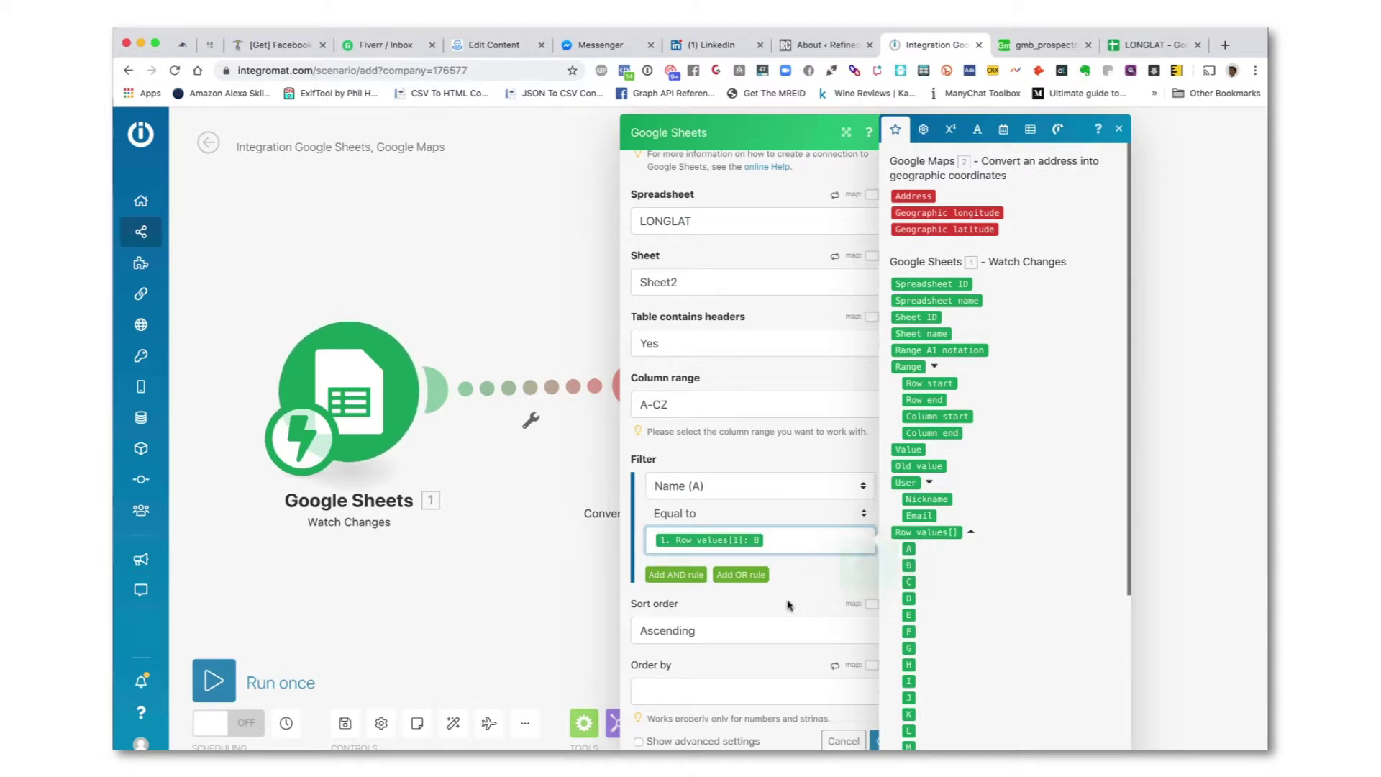
click(1149, 45)
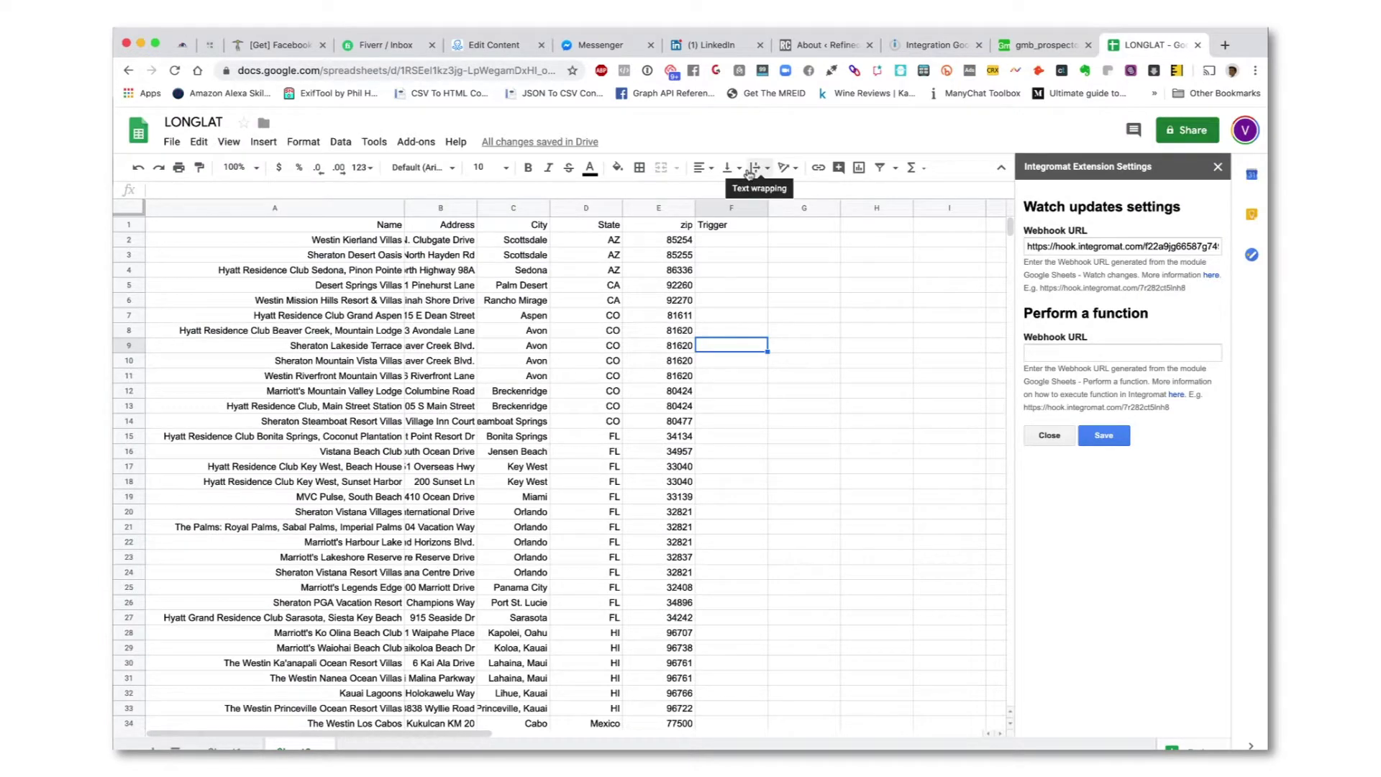
click(910, 48)
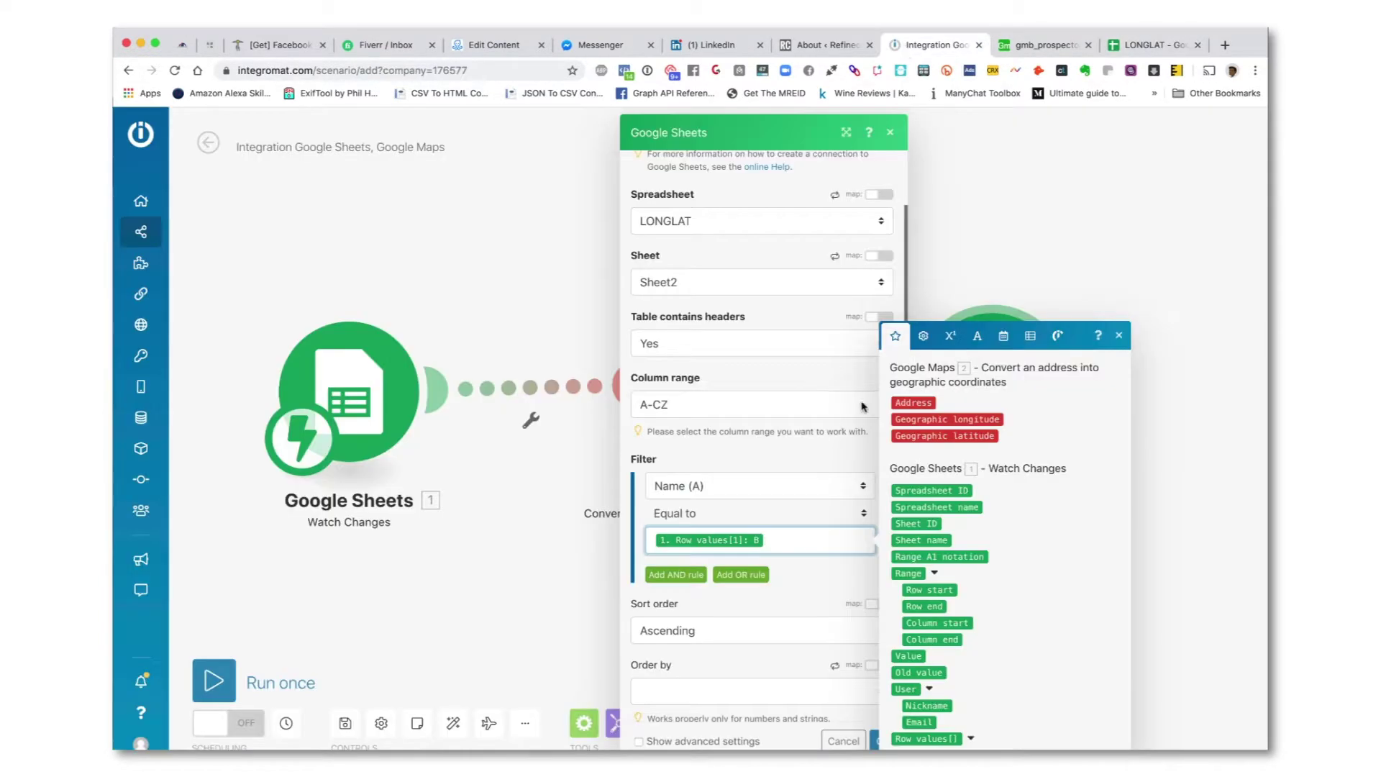
key(BackSpace)
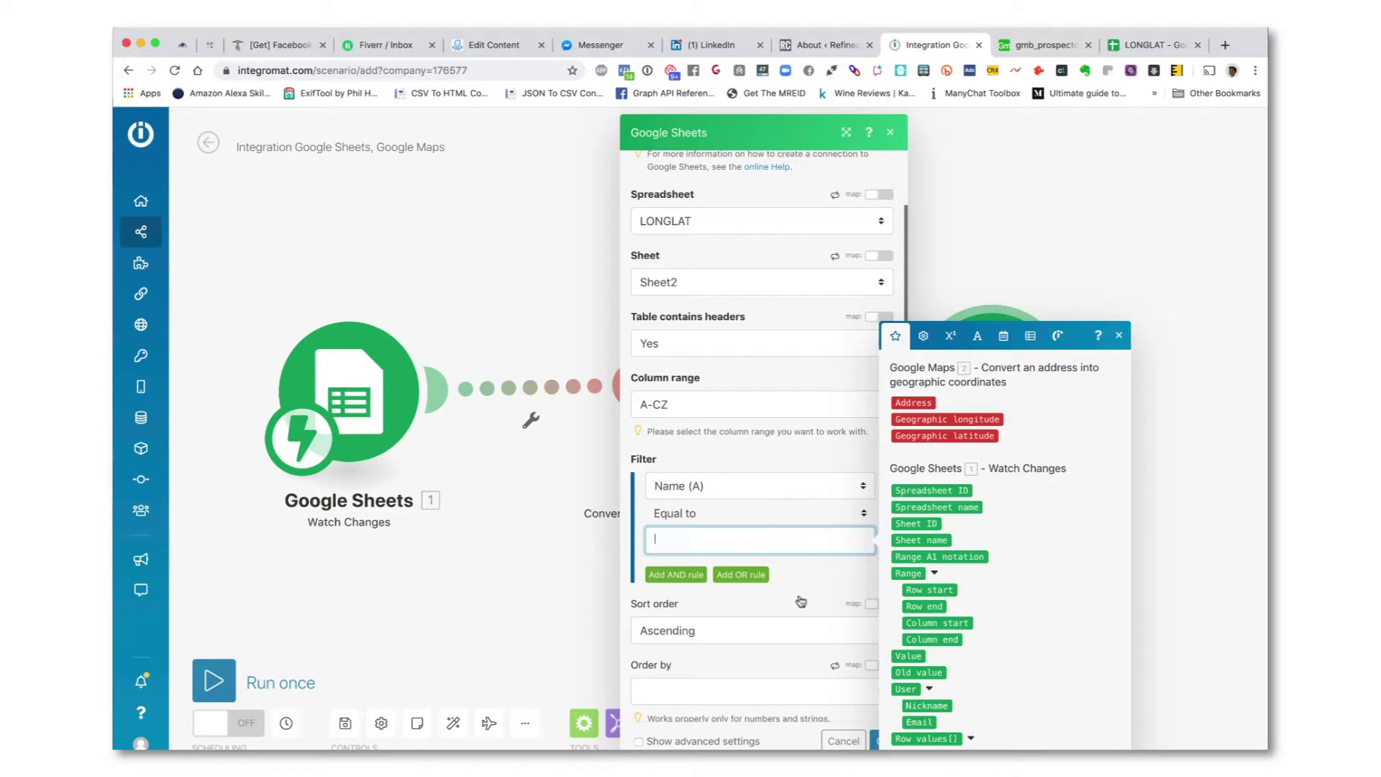
click(970, 738)
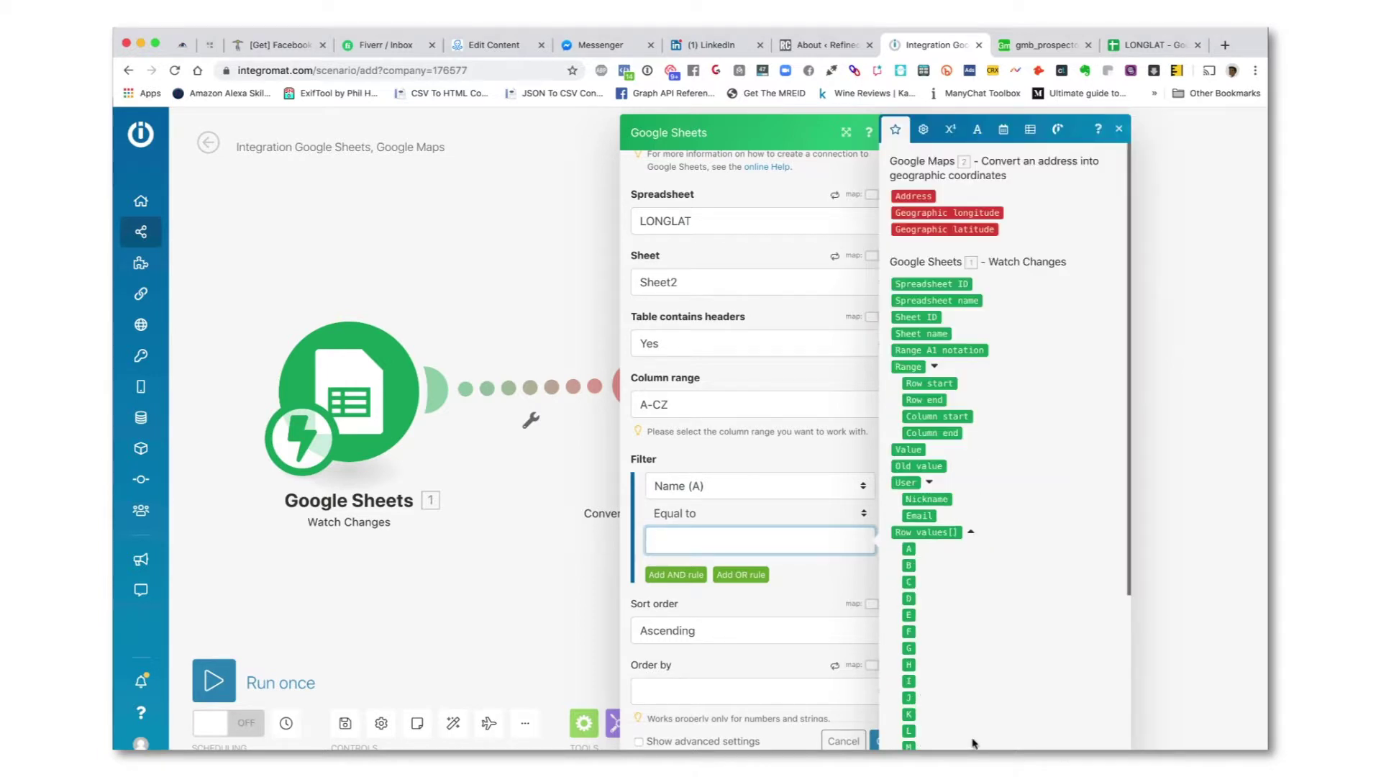
click(909, 549)
scroll(789, 624, down, 2)
click(750, 687)
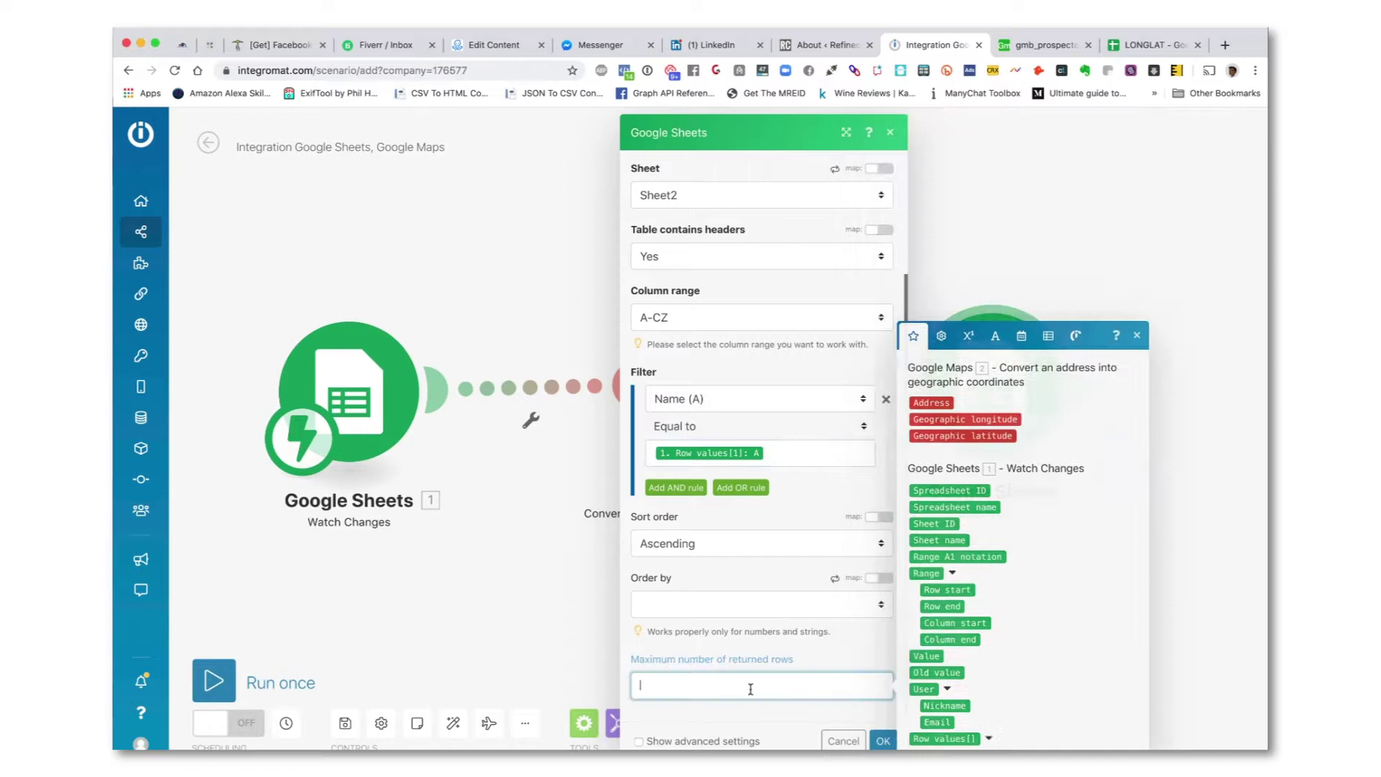
click(883, 741)
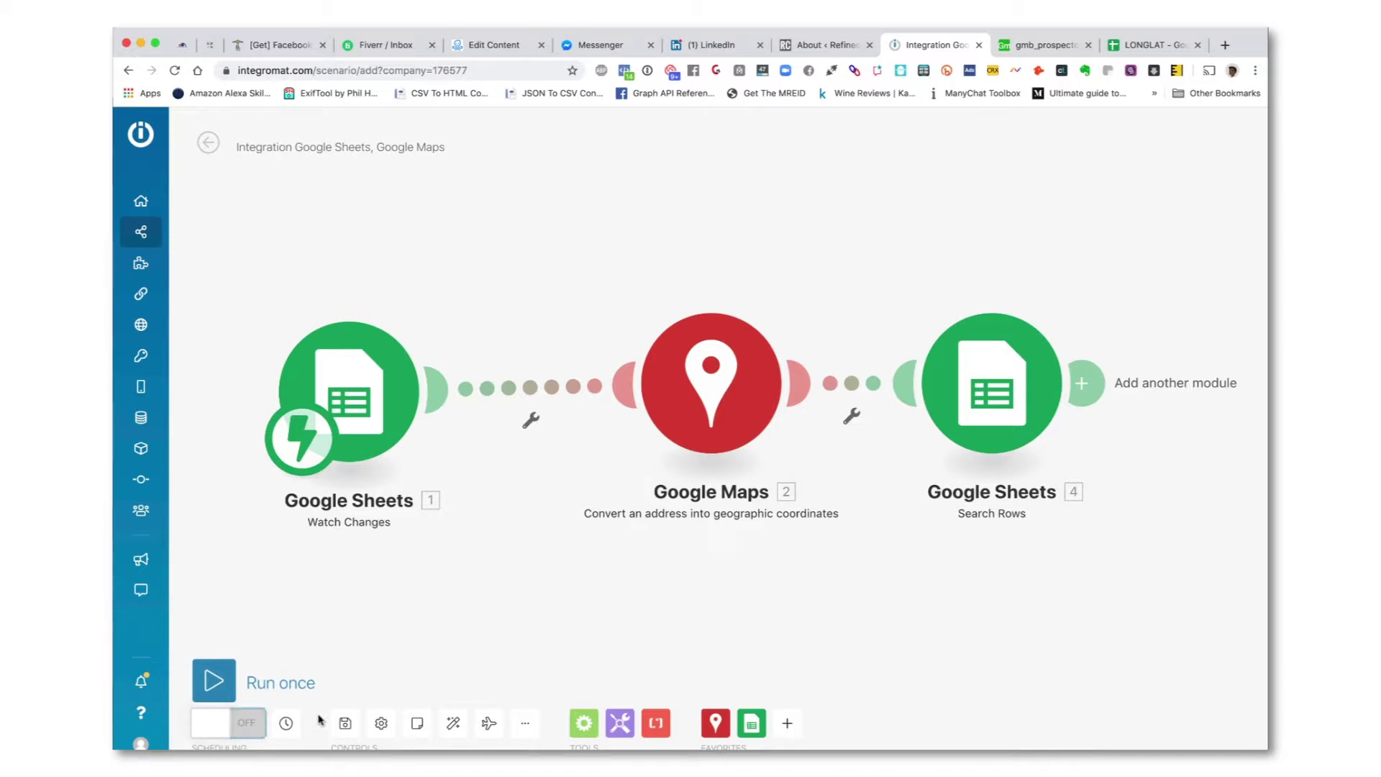
Save the scenario and add a Google Sheets Update a Row module after Search Rows.
click(345, 723)
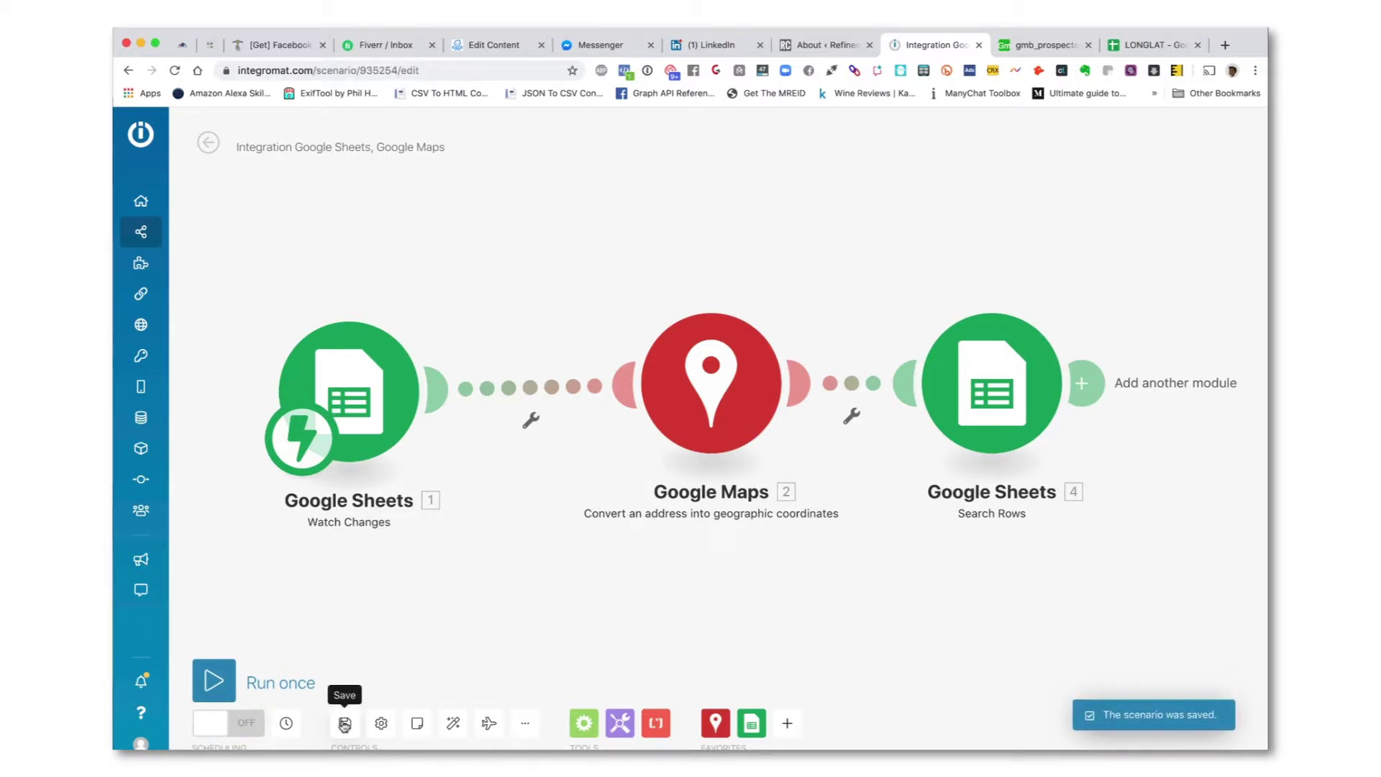
drag(713, 555, 380, 574)
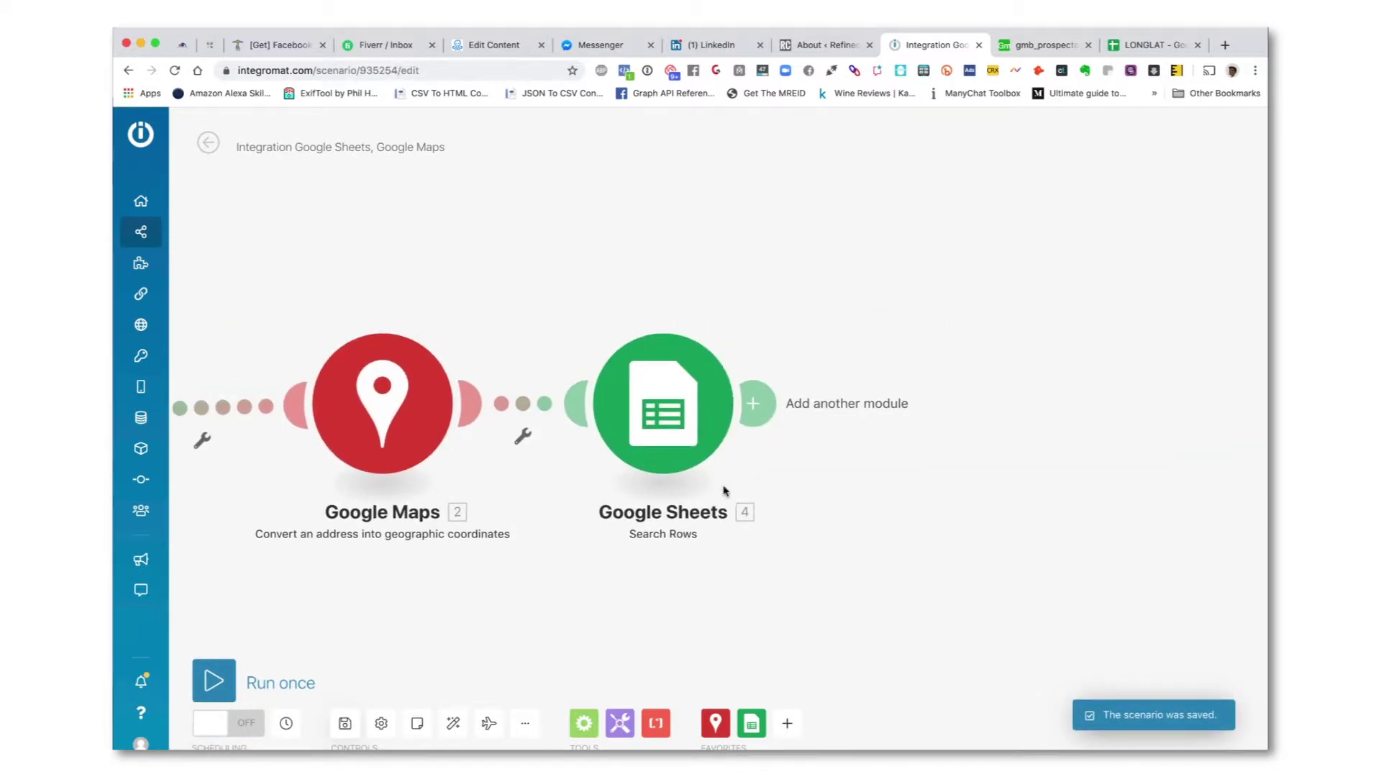
click(752, 403)
click(699, 388)
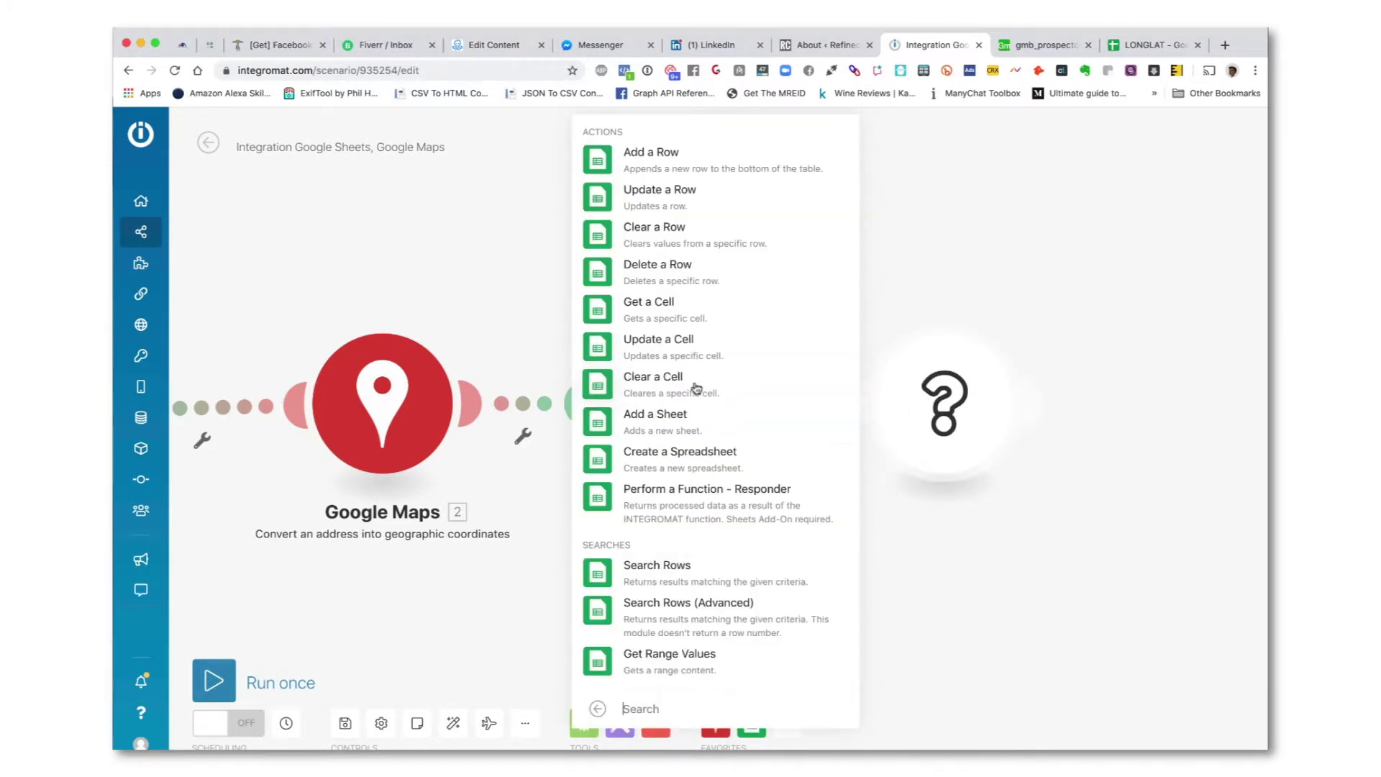
click(677, 192)
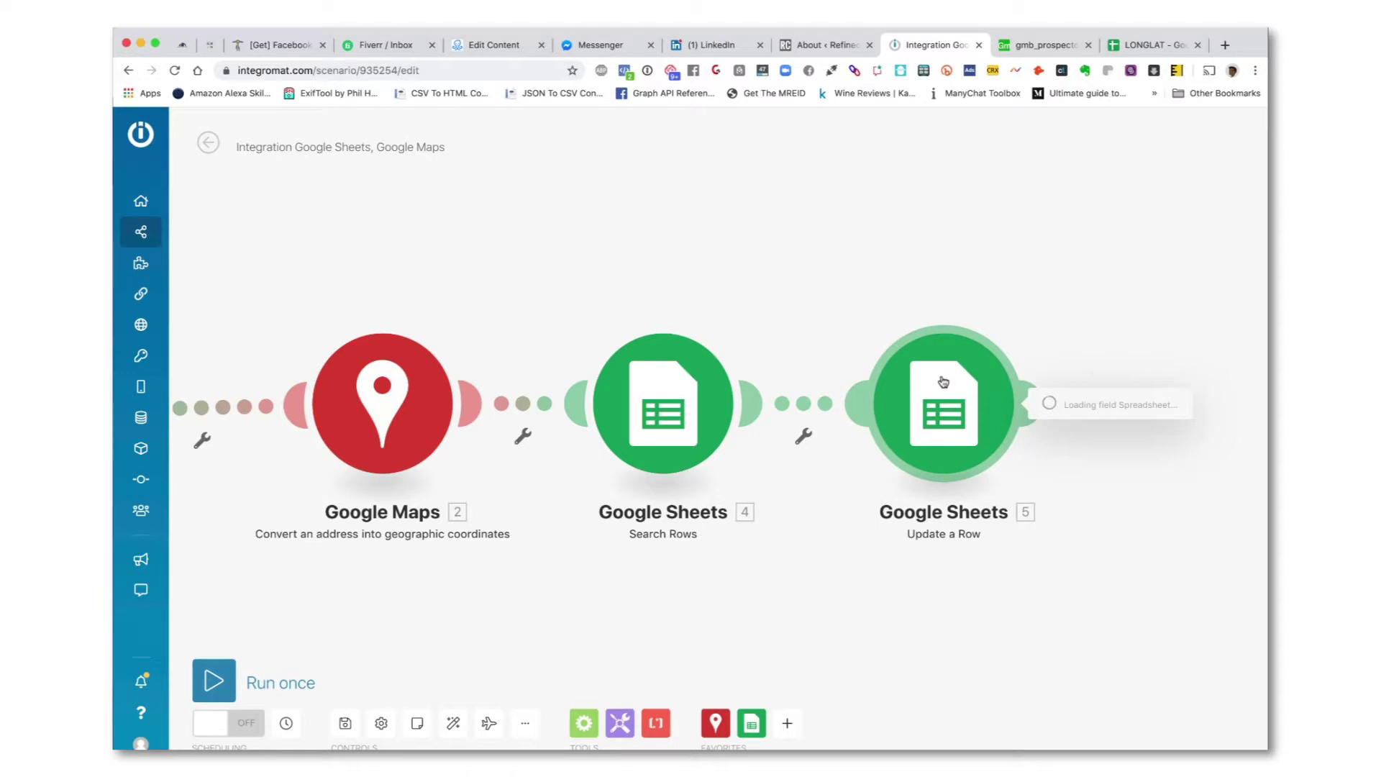
Point Update a Row at the My Google connection, LONGLAT spreadsheet and Sheet2.
click(784, 334)
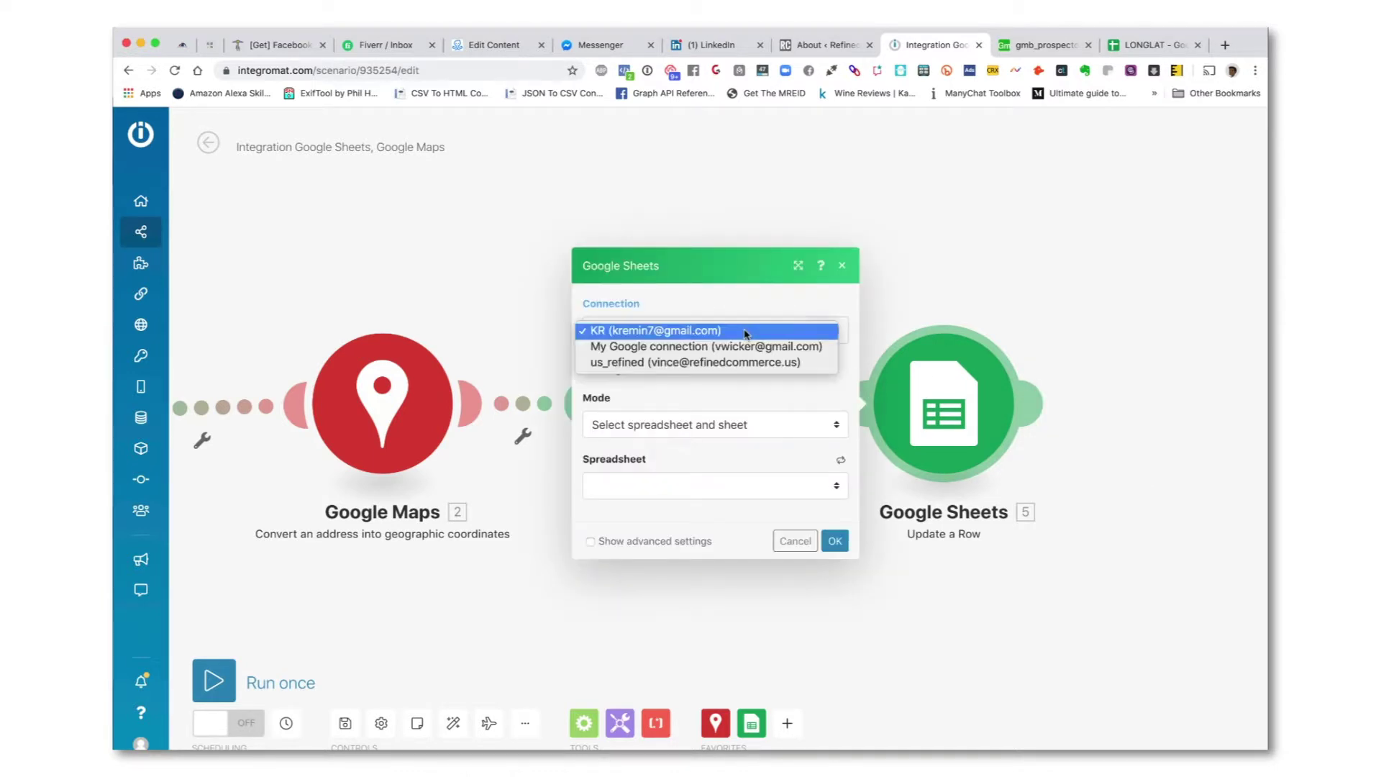
click(743, 347)
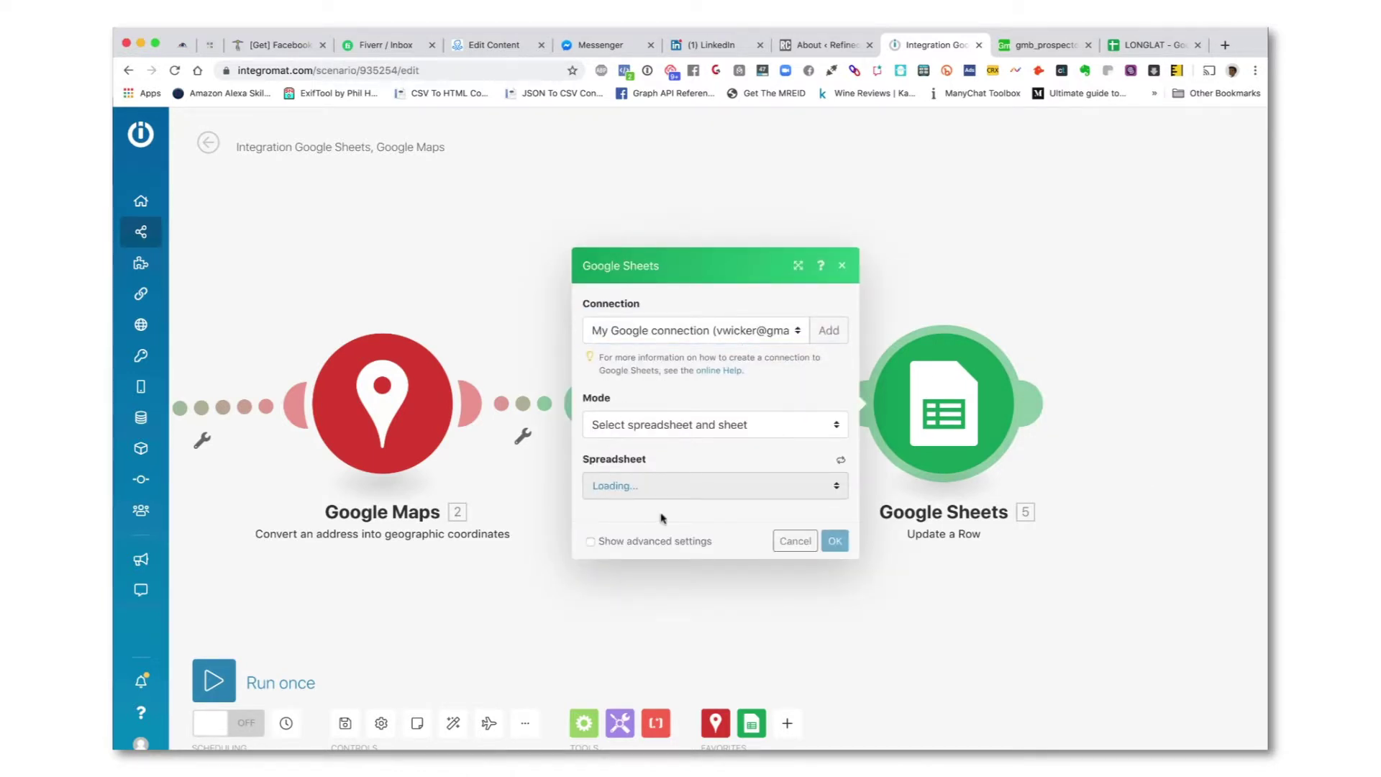
click(755, 427)
click(756, 426)
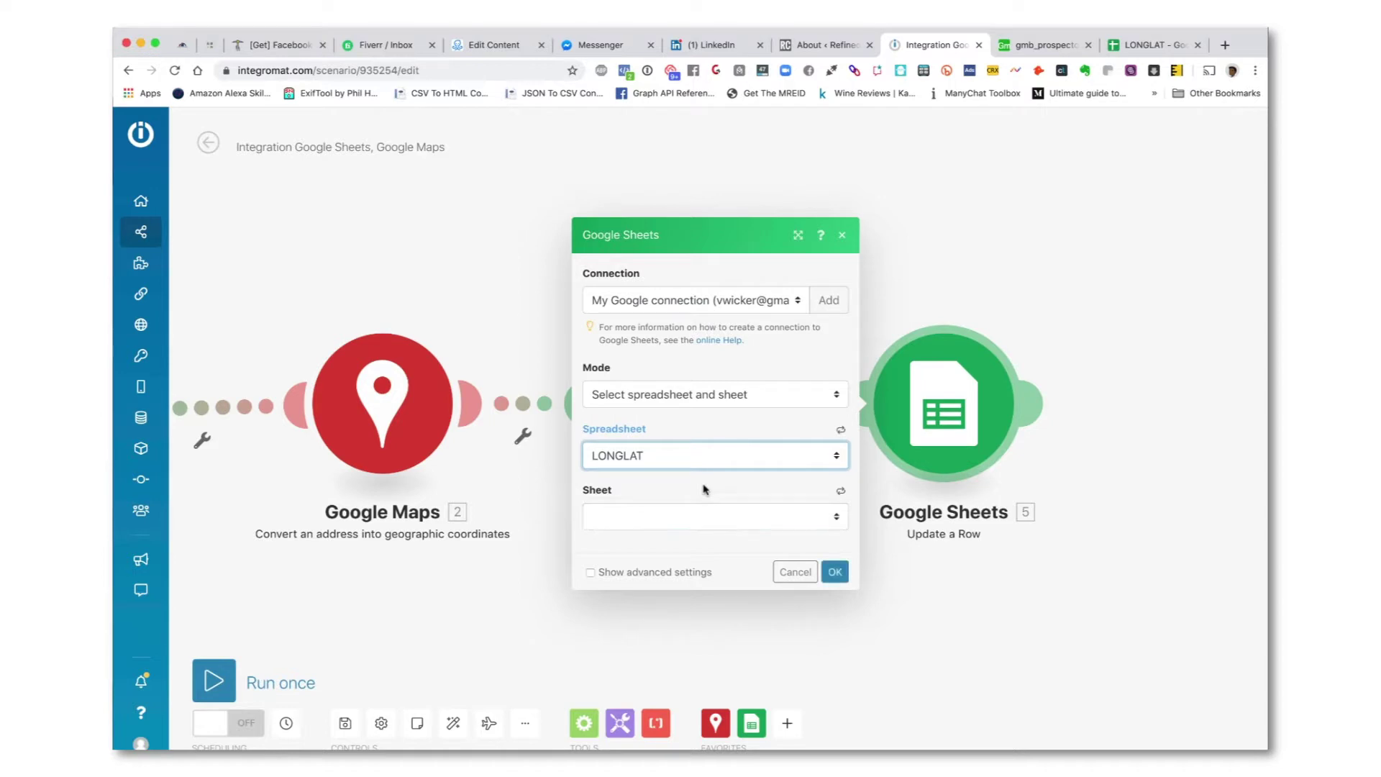
click(706, 519)
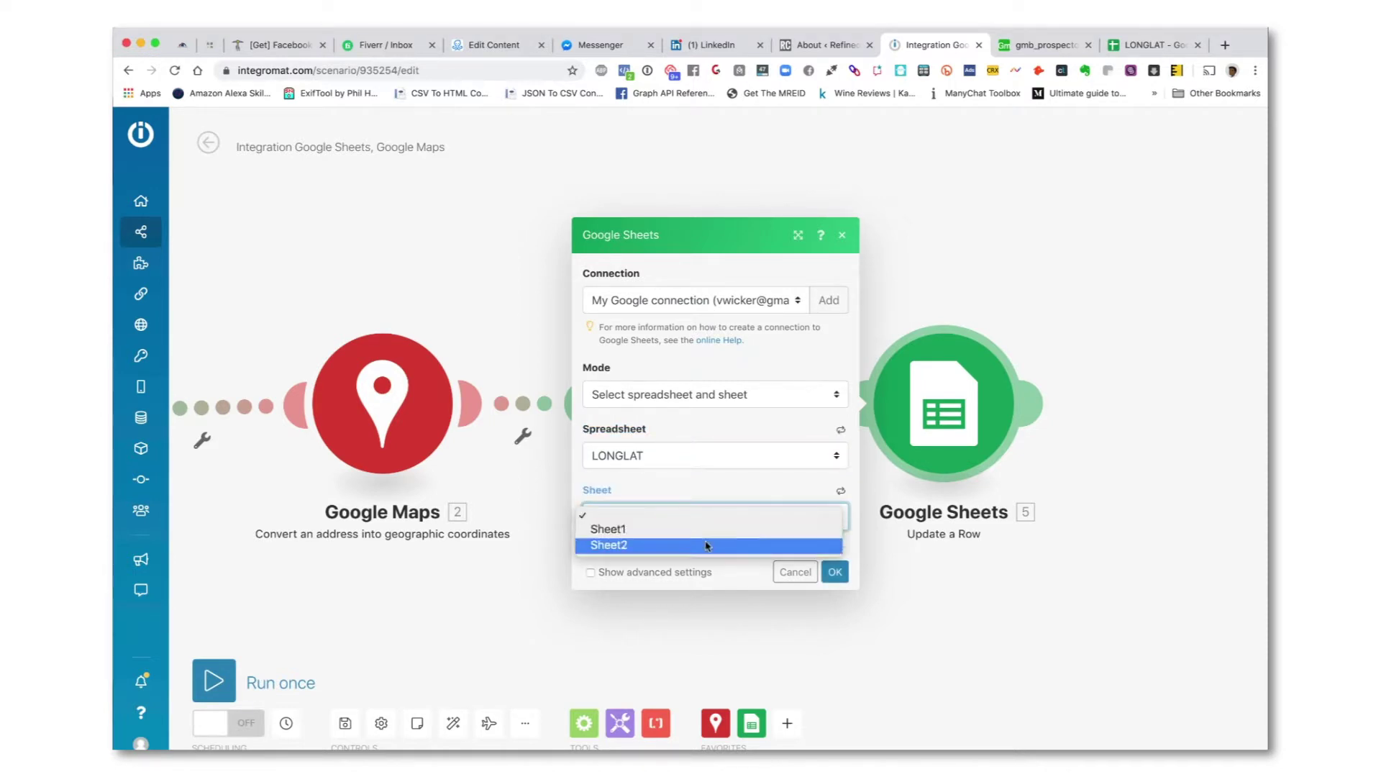
click(707, 545)
click(695, 496)
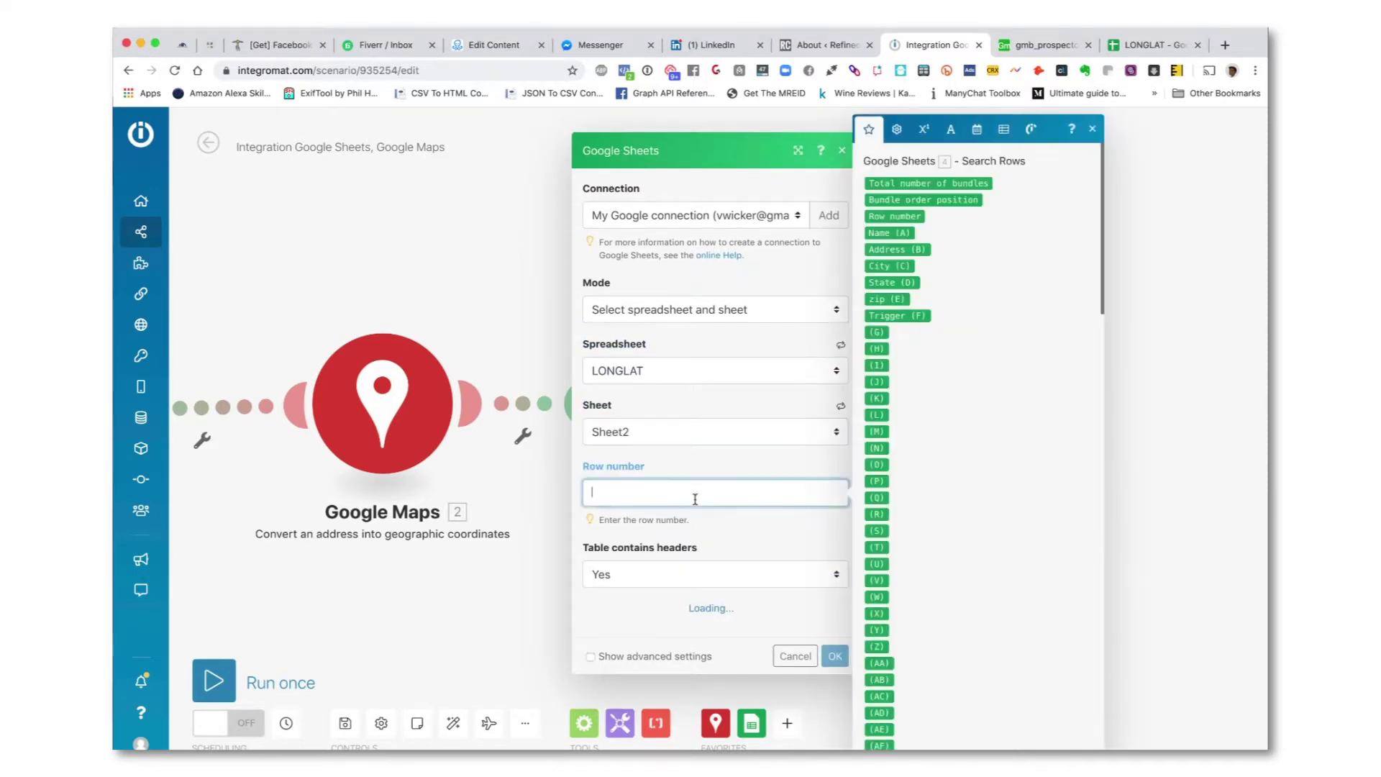
Set the row to update to the Row number found by Search Rows.
click(887, 233)
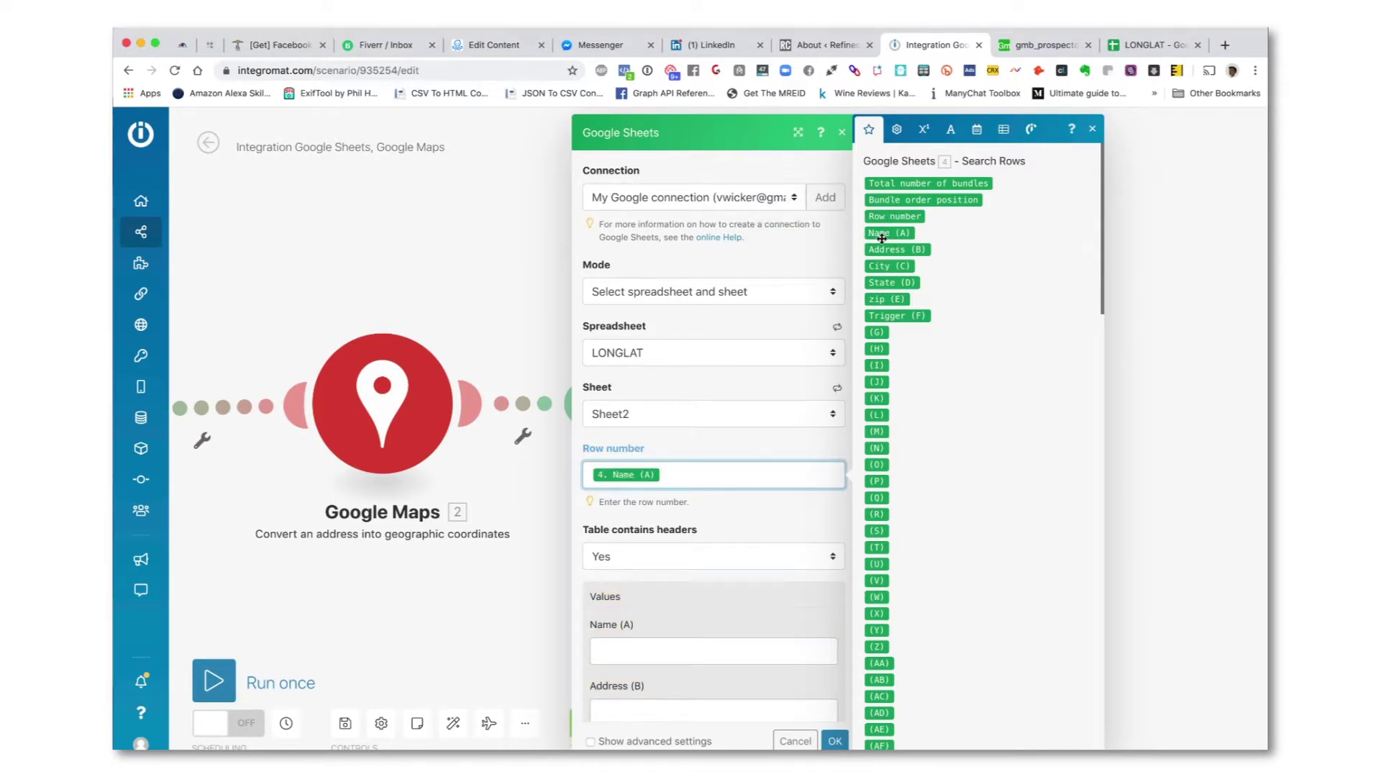
click(875, 216)
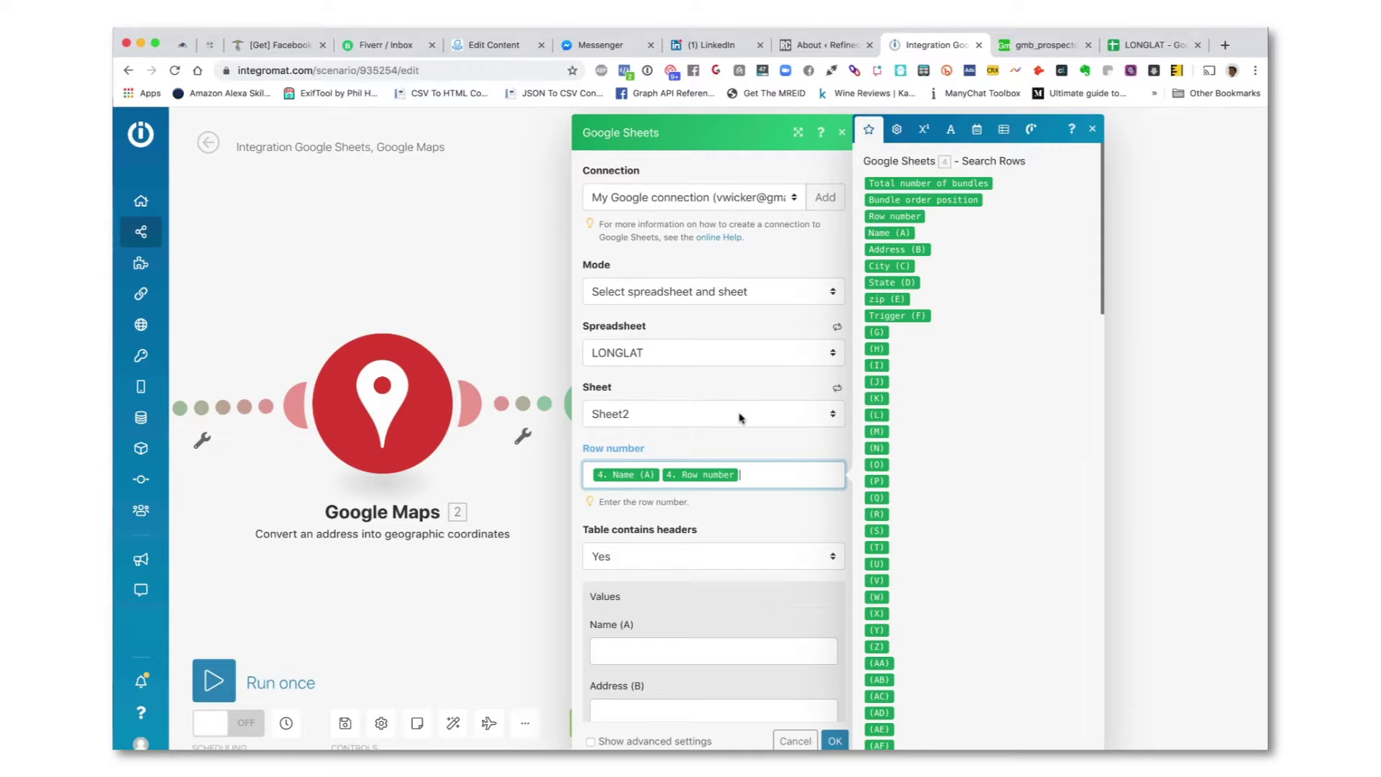
key(BackSpace)
key(BackSpace)
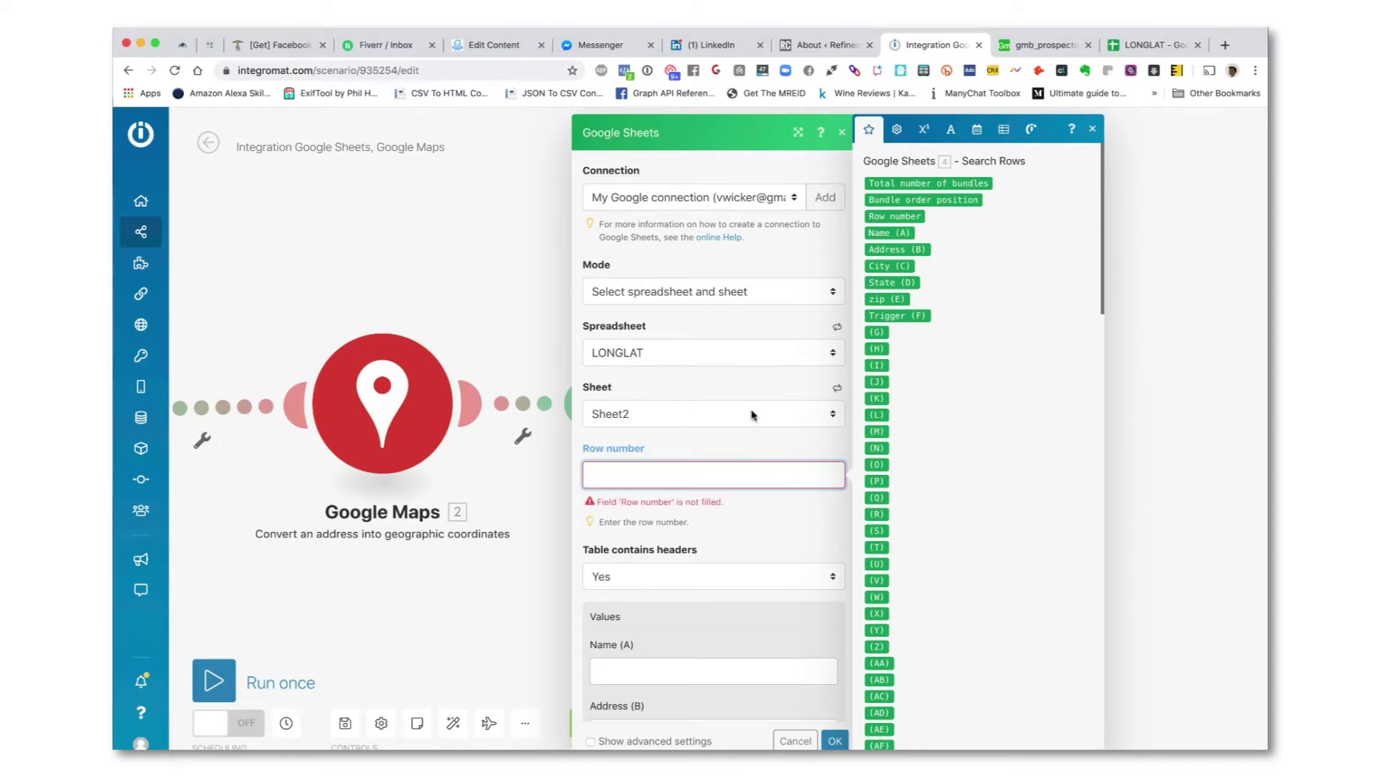
click(894, 215)
scroll(750, 541, down, 5)
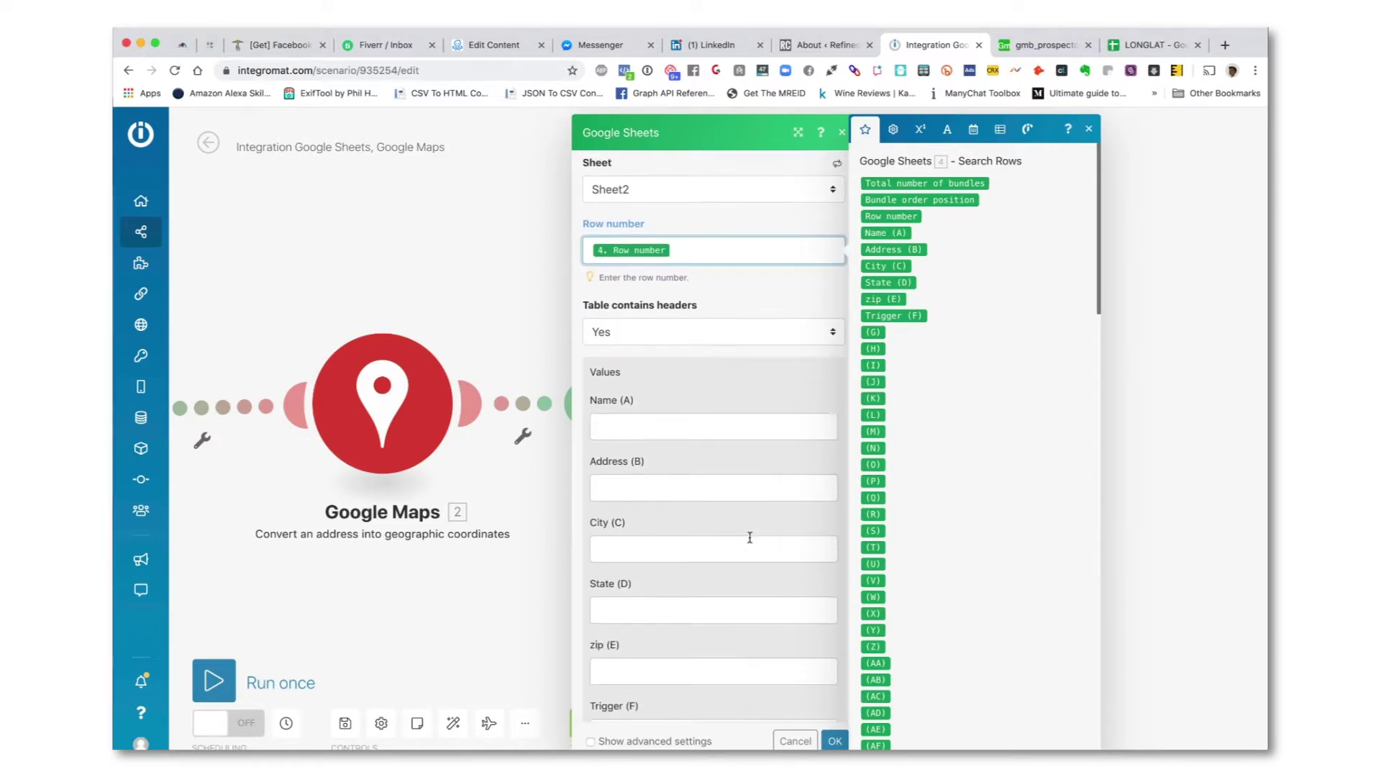
scroll(749, 540, down, 3)
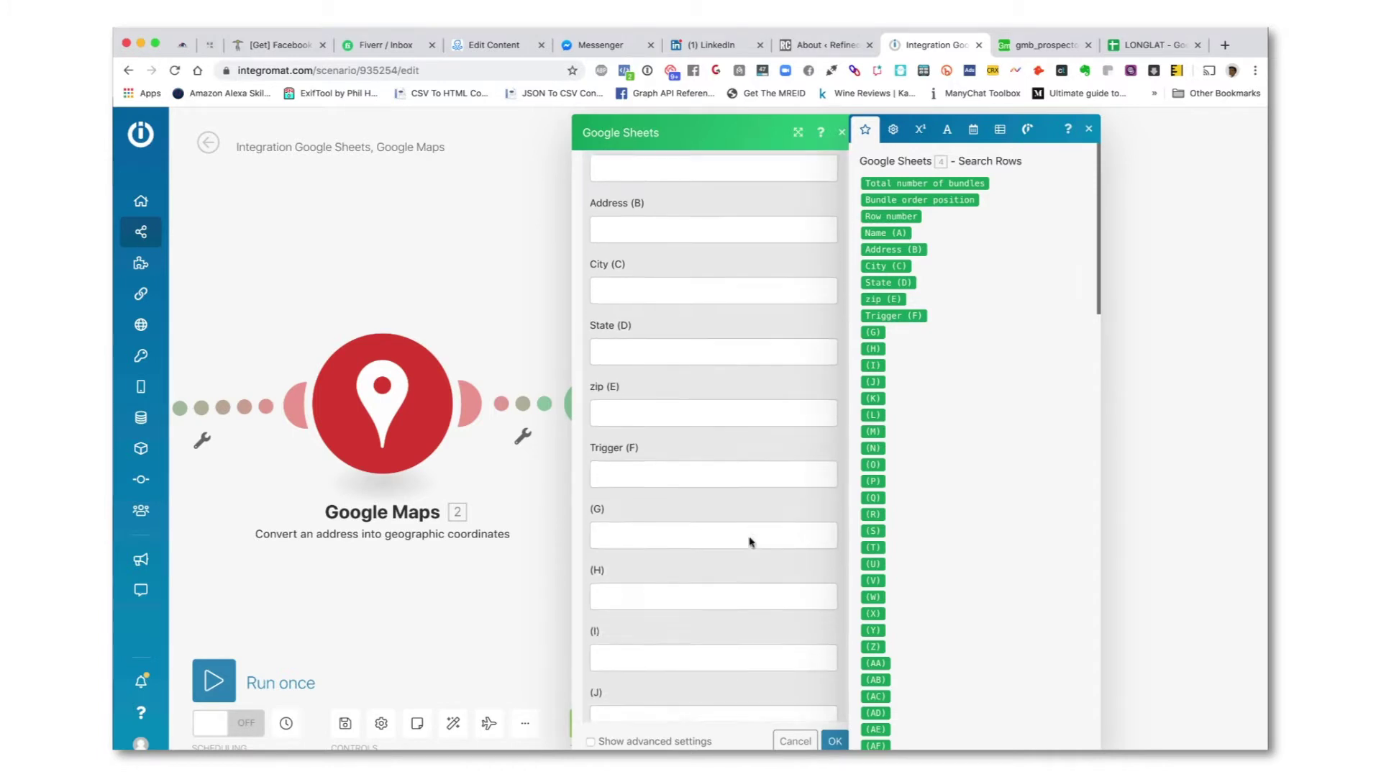
Map geographic longitude to column G and latitude to column H, confirm, and save.
click(701, 491)
scroll(932, 360, down, 15)
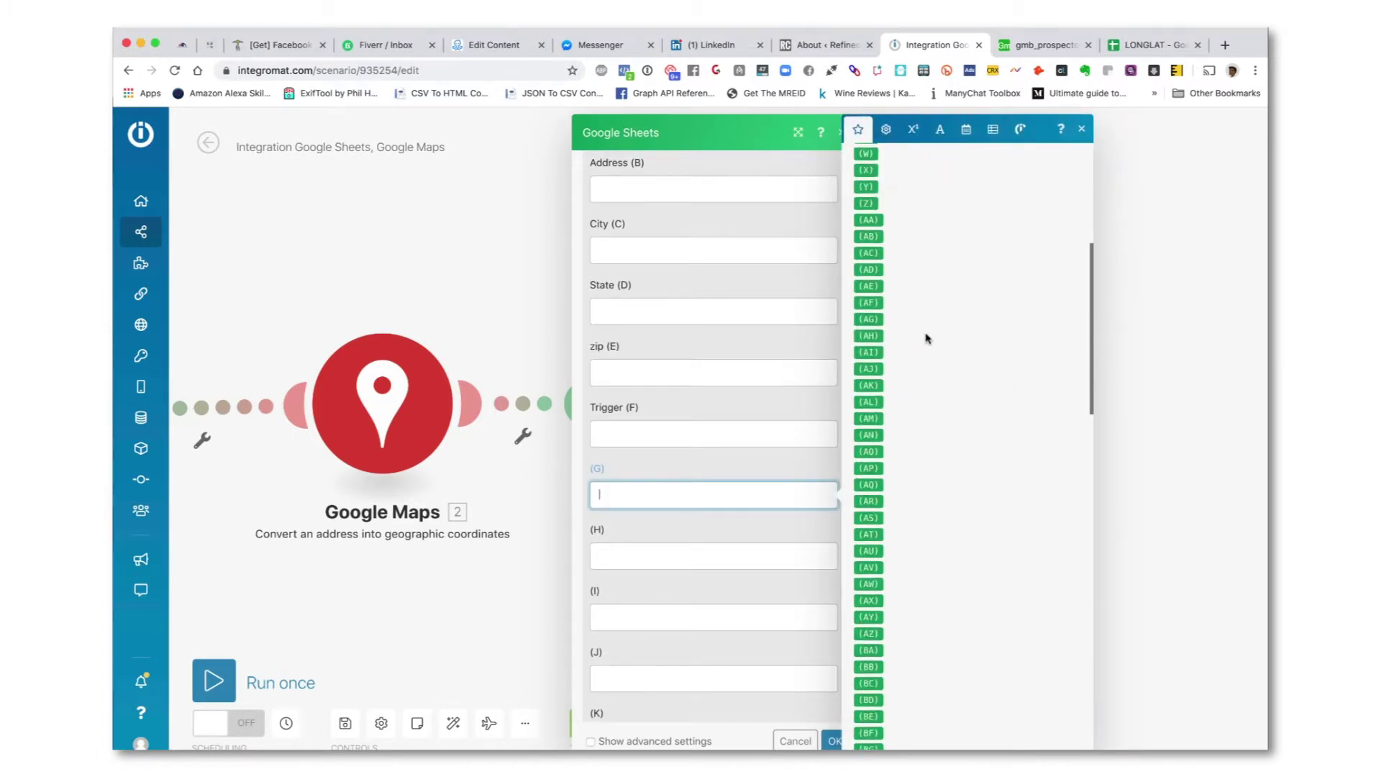
click(922, 419)
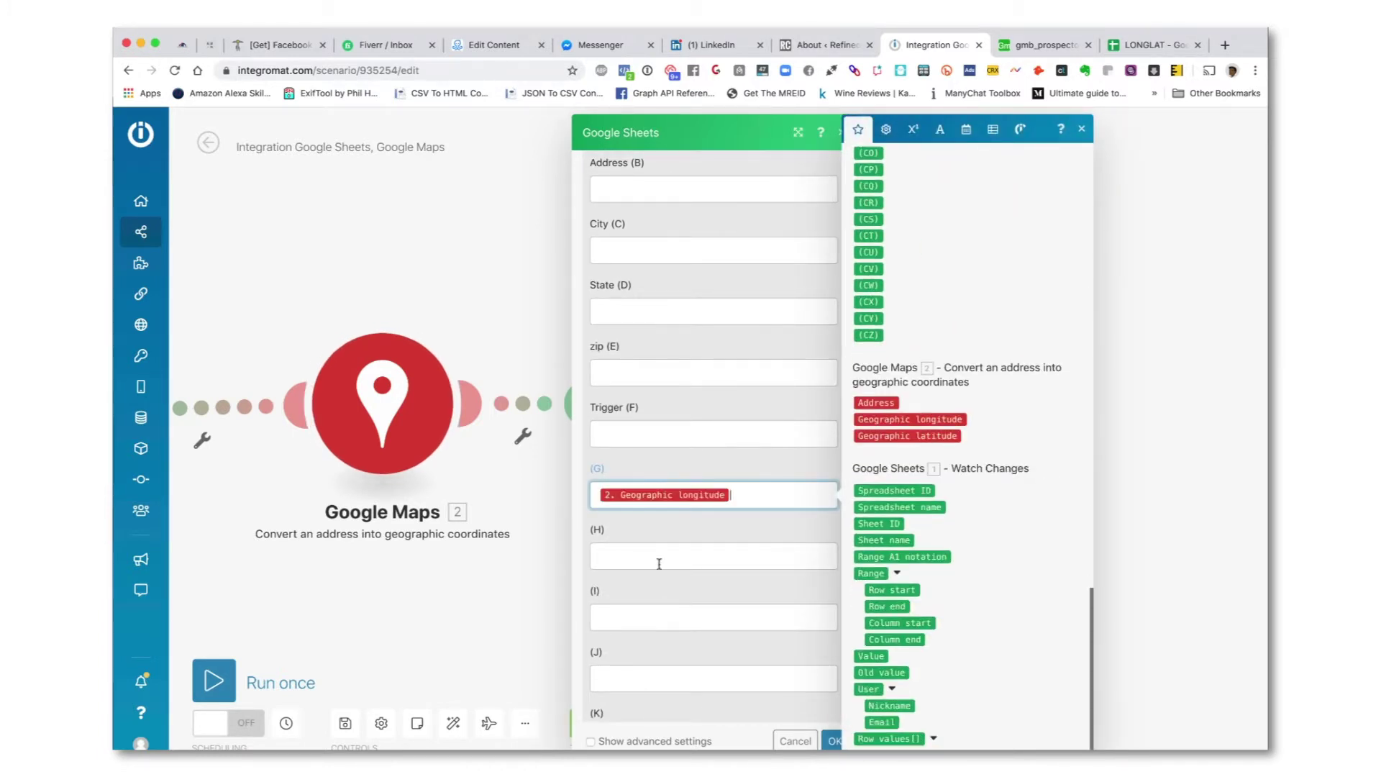
click(663, 562)
scroll(863, 420, down, 15)
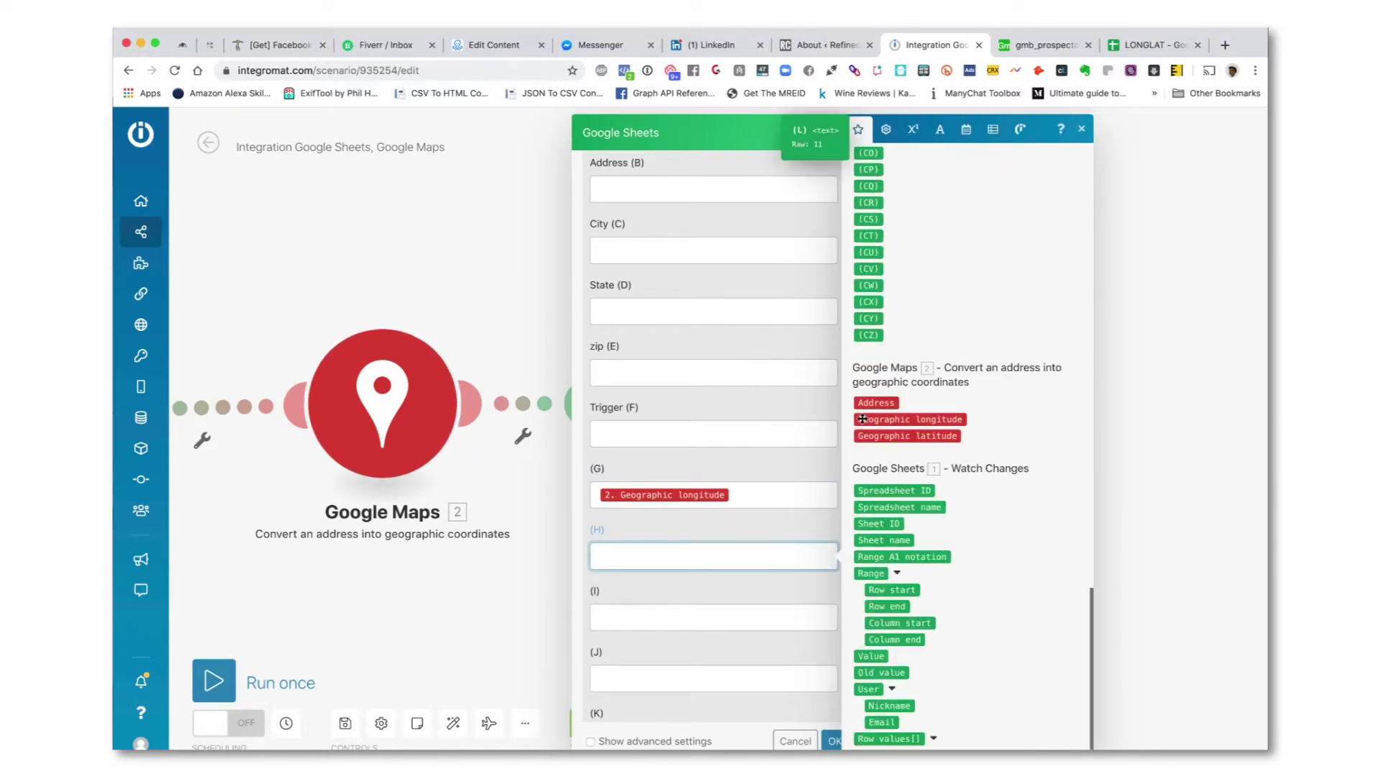
click(875, 437)
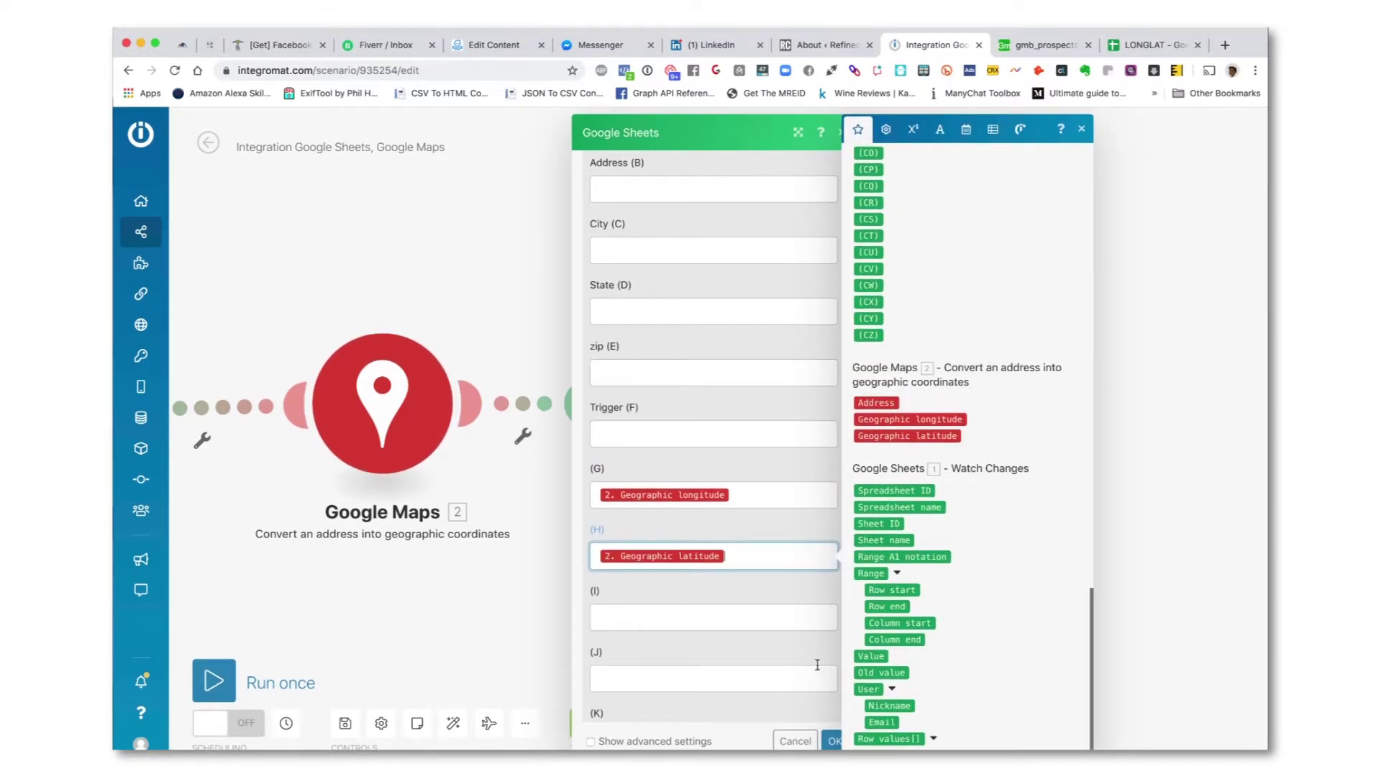
click(831, 743)
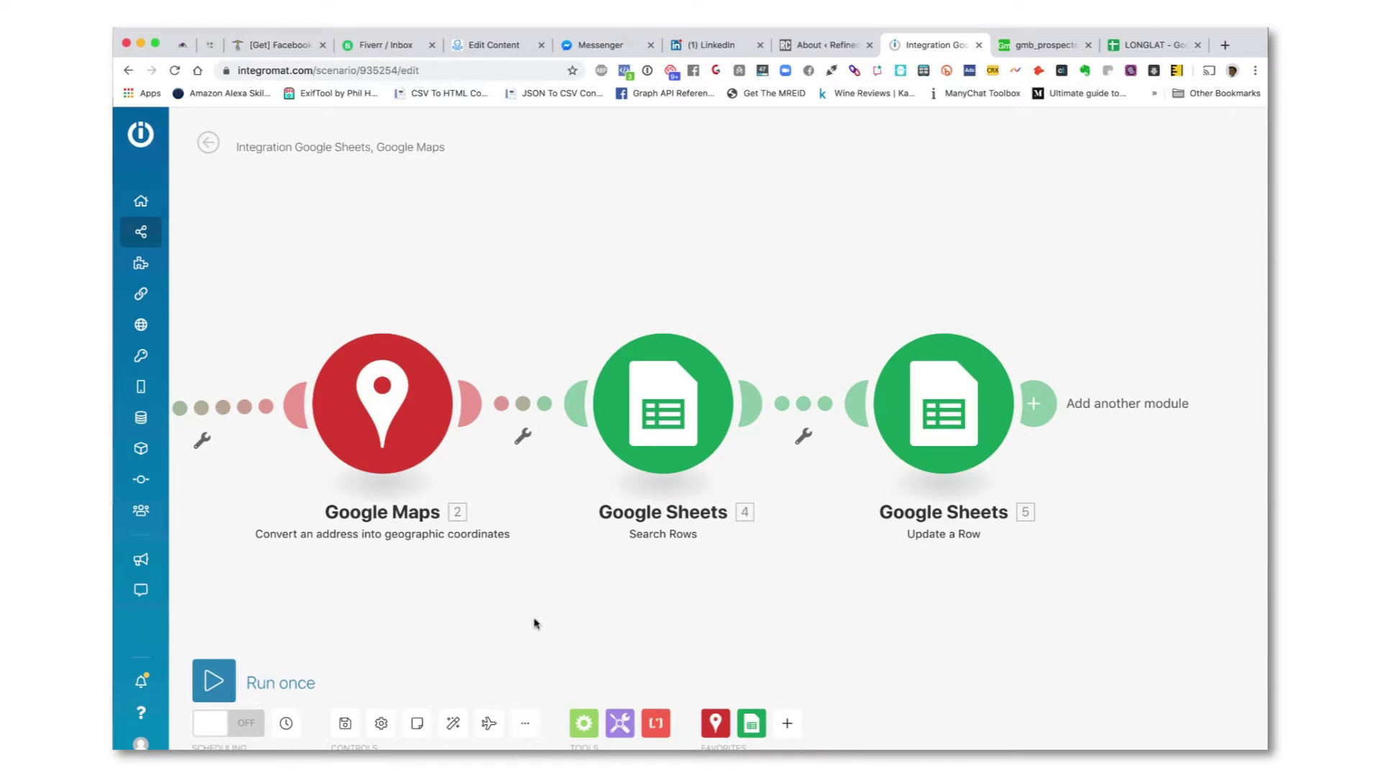
click(349, 723)
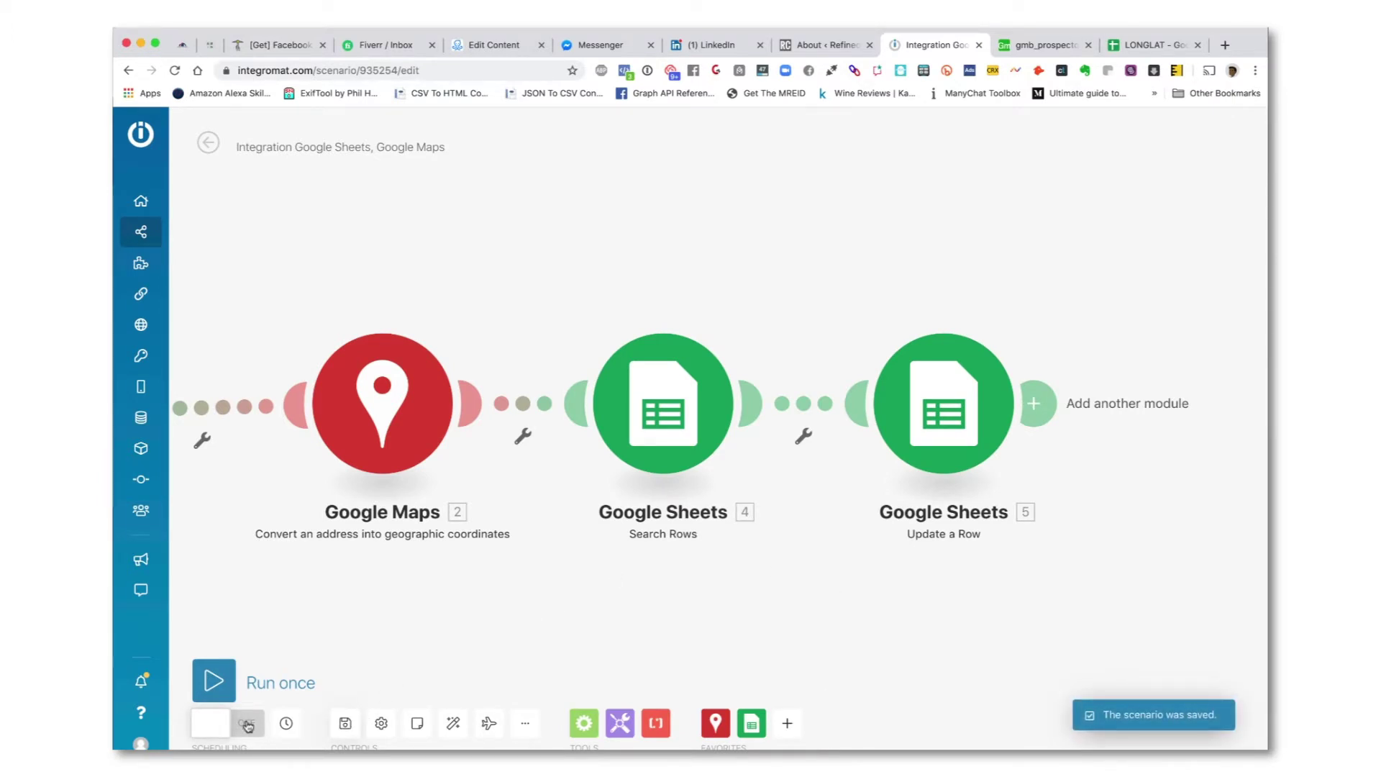
Activate the scenario's scheduling, save it, and return to the LONGLAT spreadsheet.
click(247, 724)
click(800, 497)
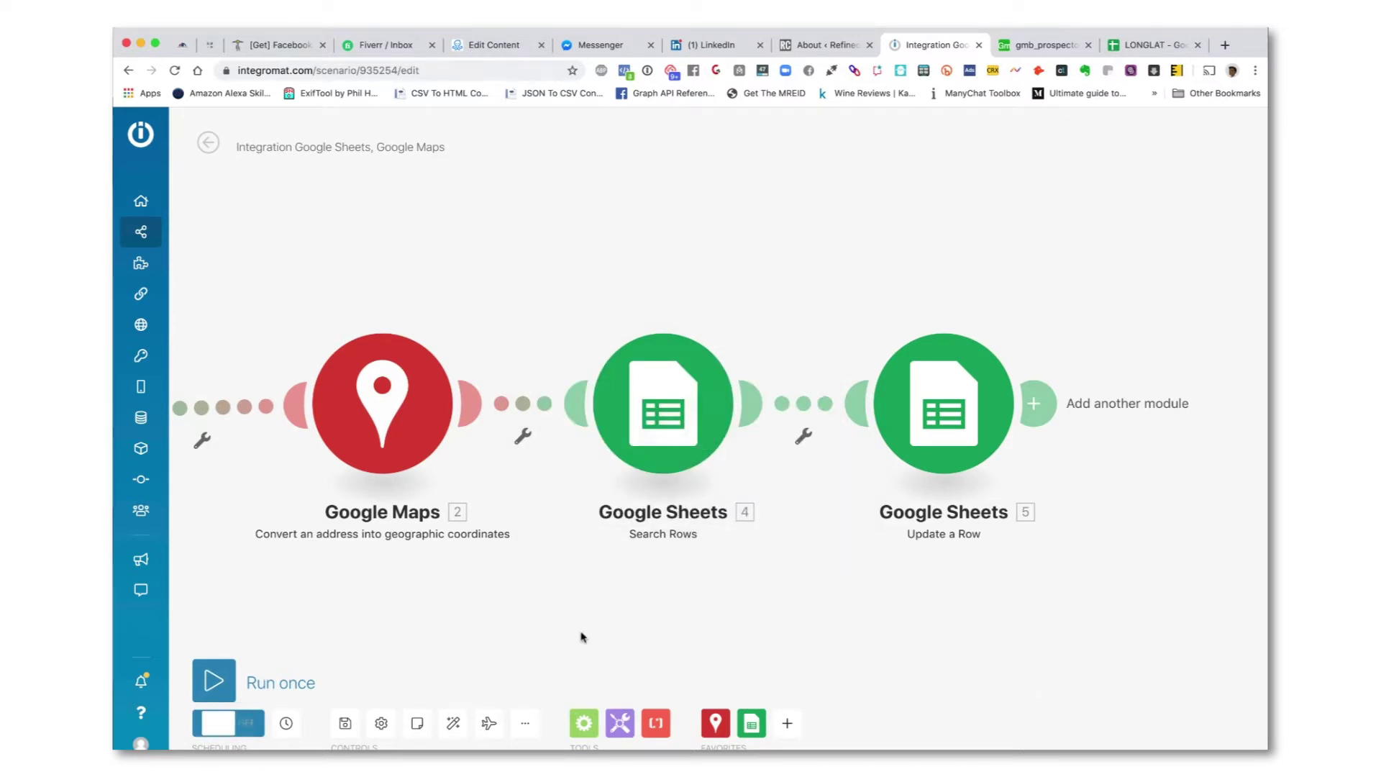
click(346, 729)
scroll(288, 590, left, 10)
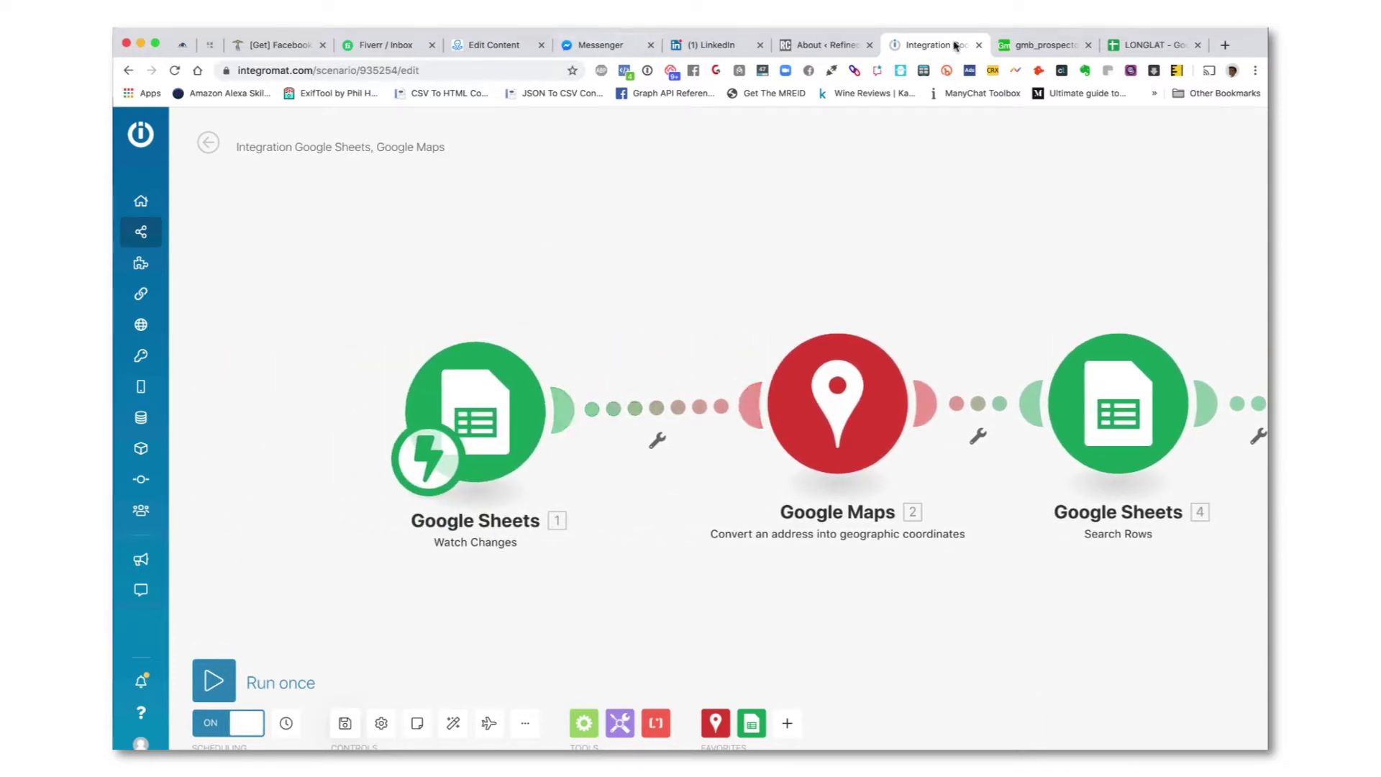
click(1132, 47)
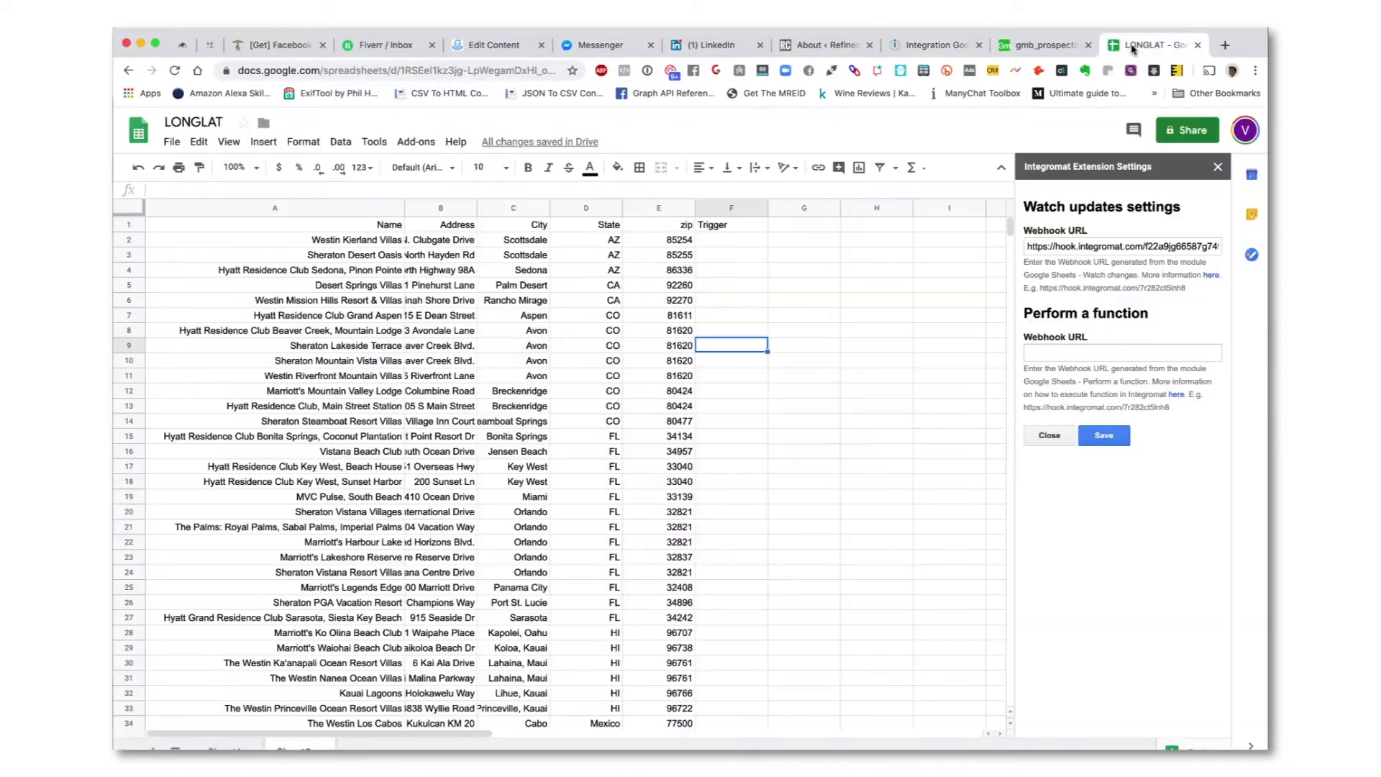
Enter x in every Trigger cell from F2 down to F48.
click(733, 243)
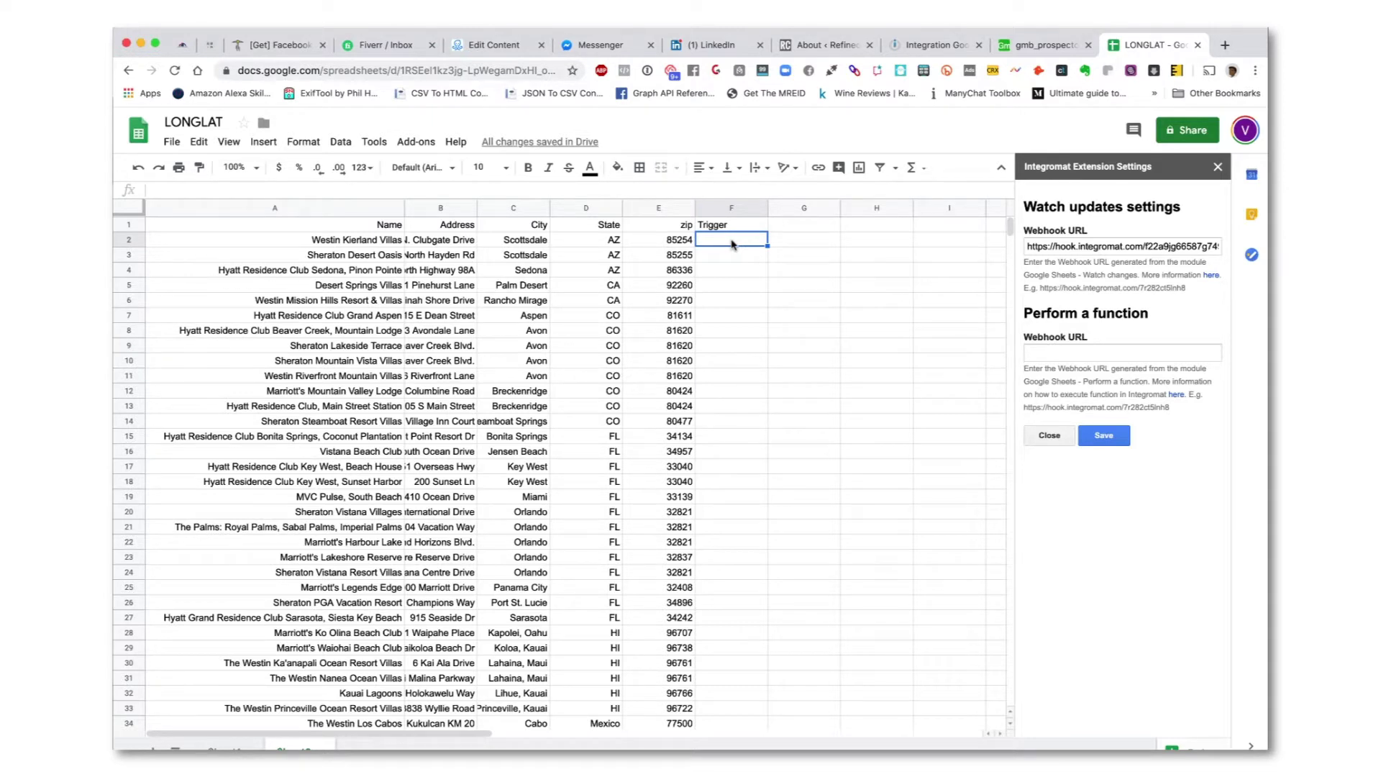
text(x x x x x x x x)
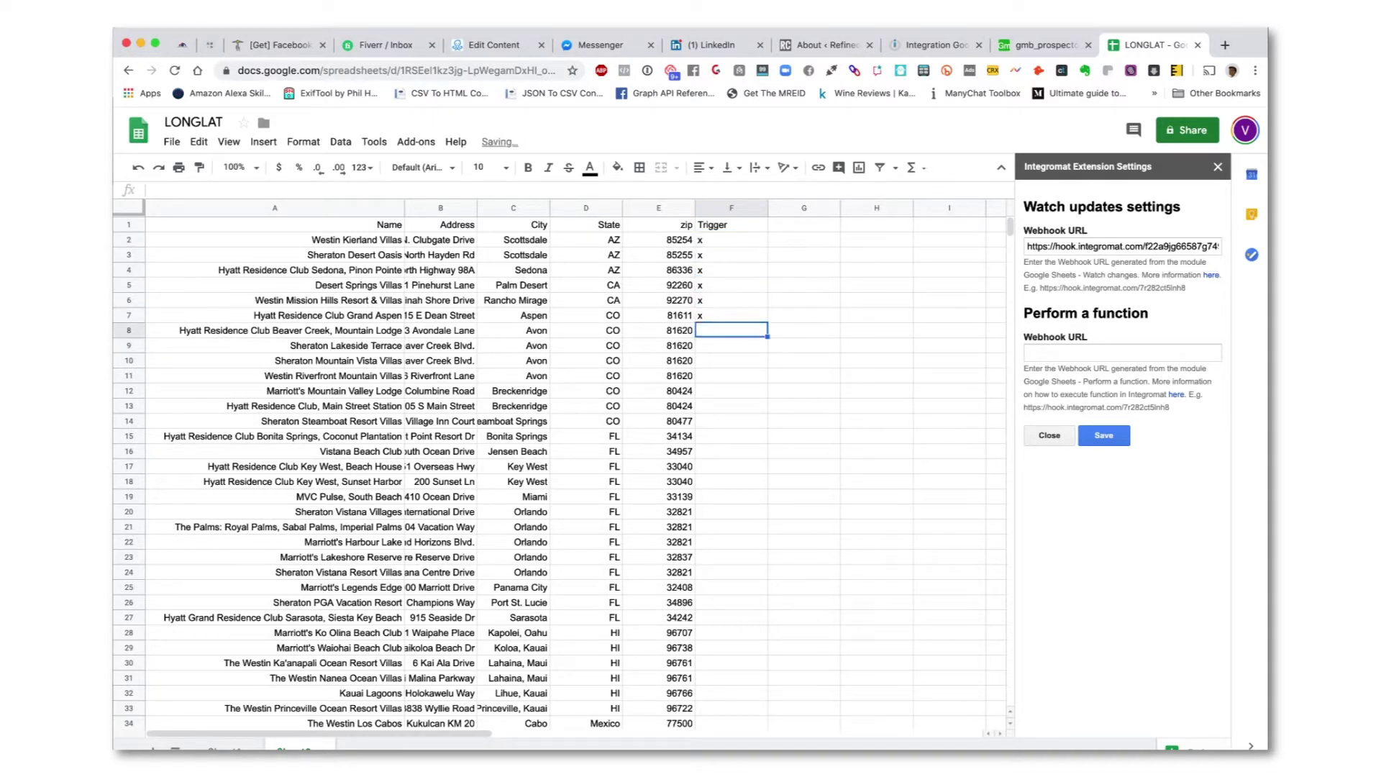
key(Down)
text(x)
key(Return)
key(Up)
key(Up)
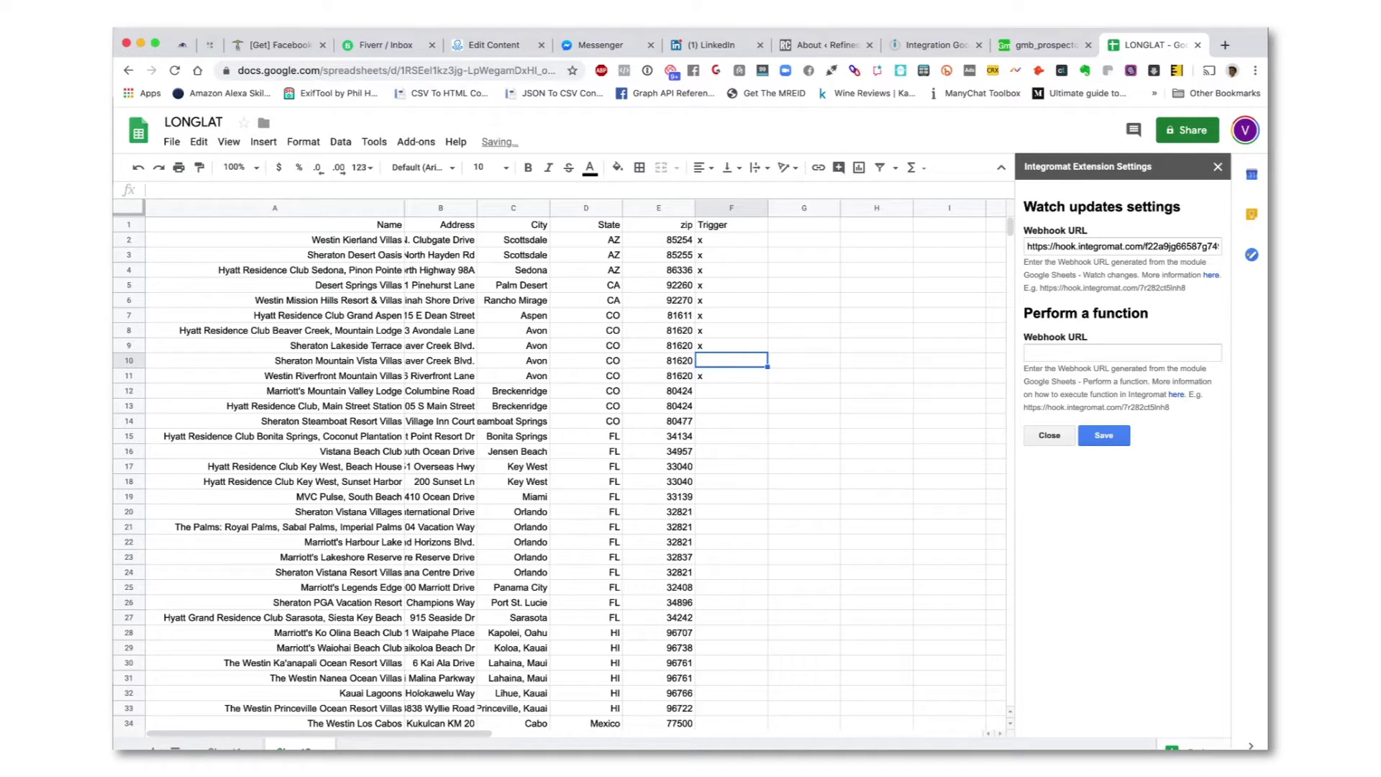
text(x)
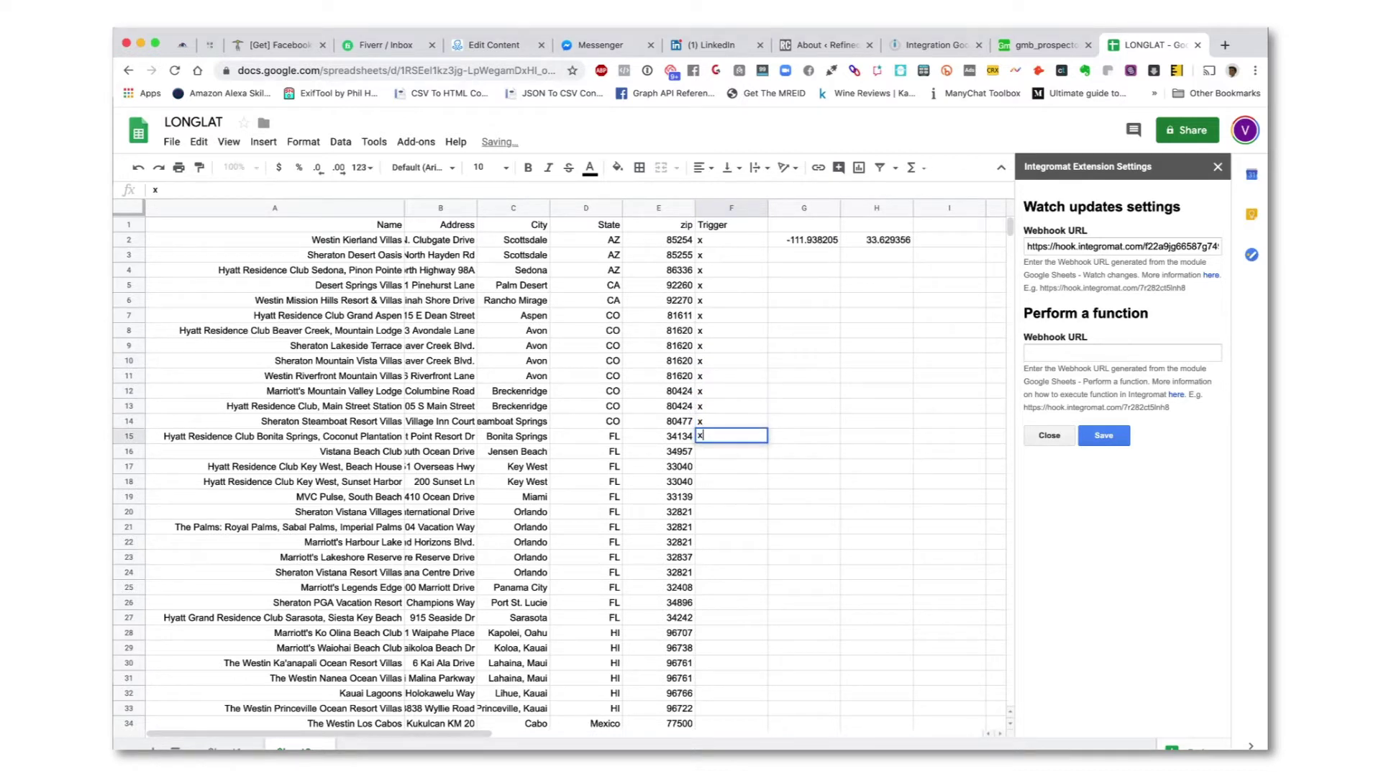
text( x x x x x x)
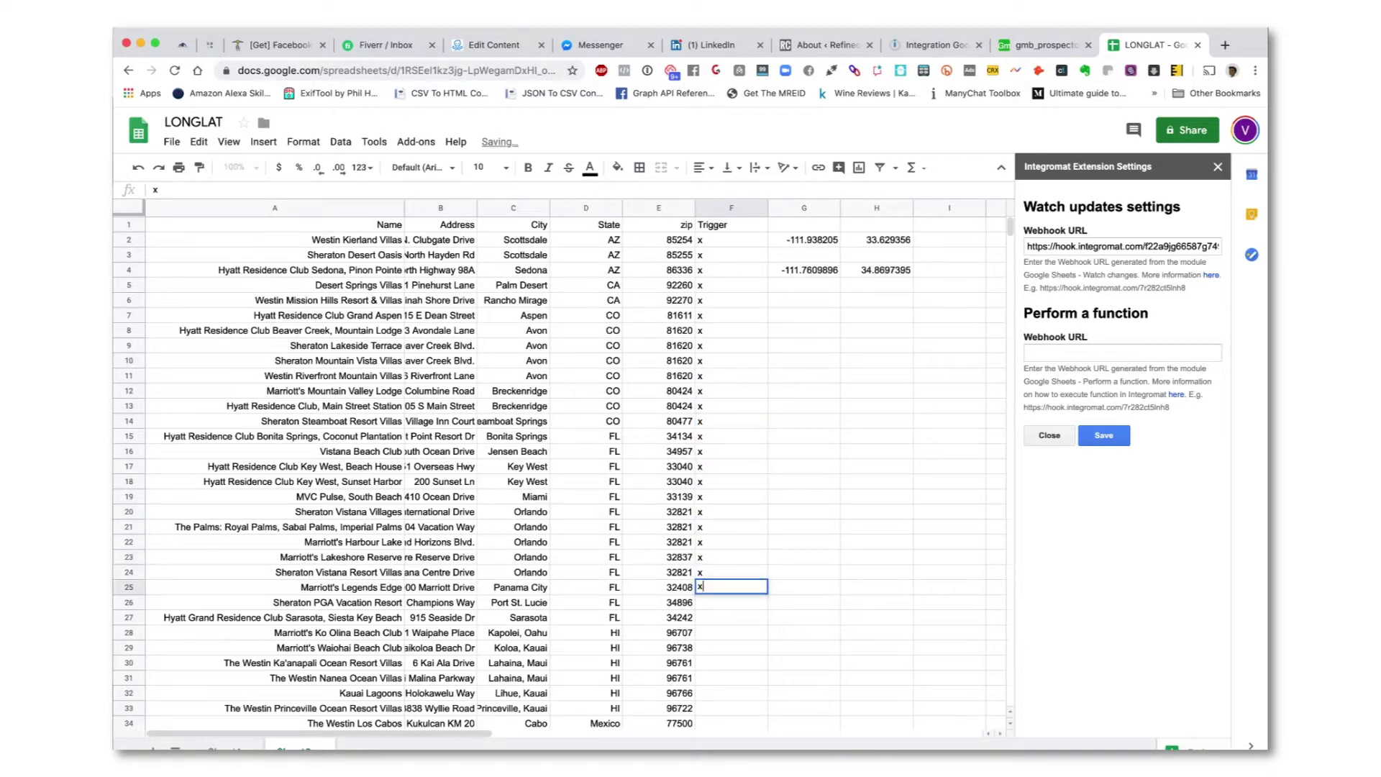
text( x x x x x x x x x x x x x x)
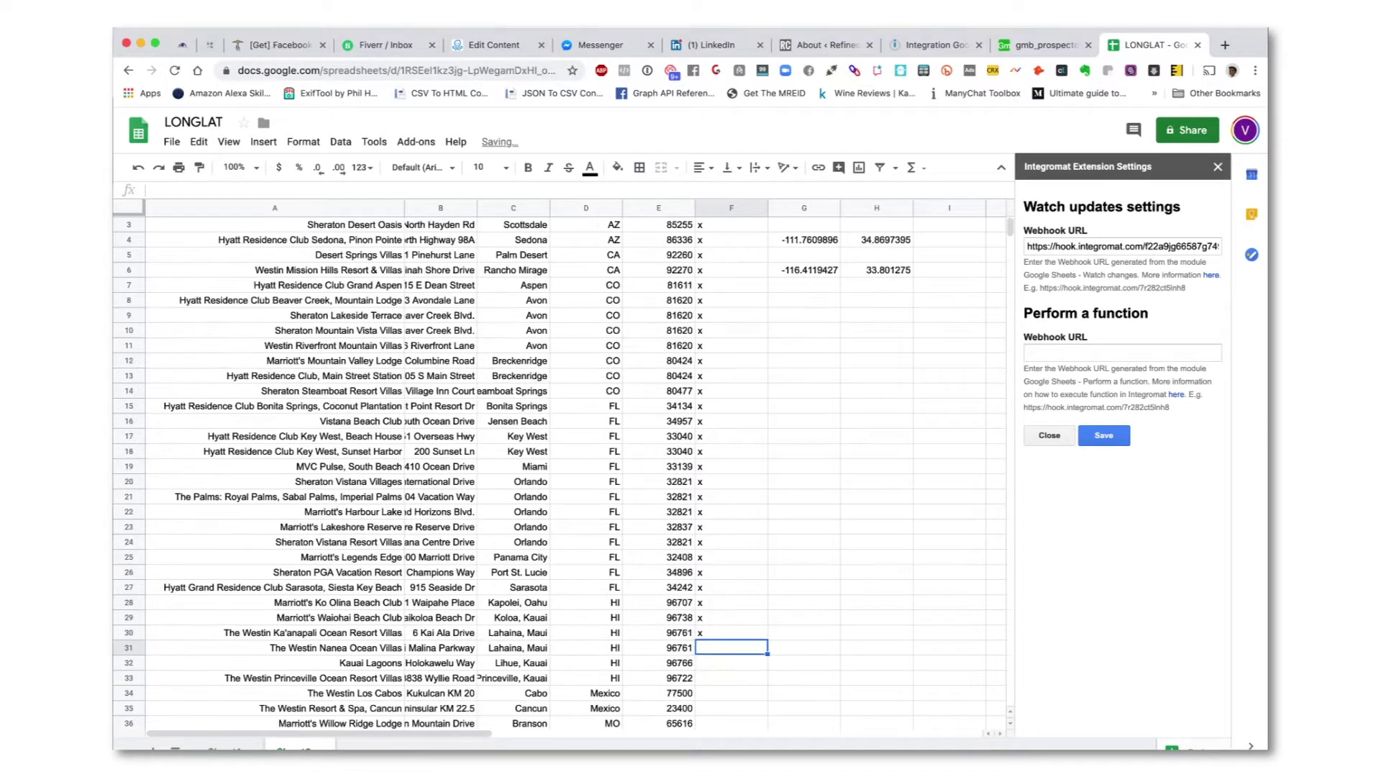
scroll(511, 475, down, 5)
text(x)
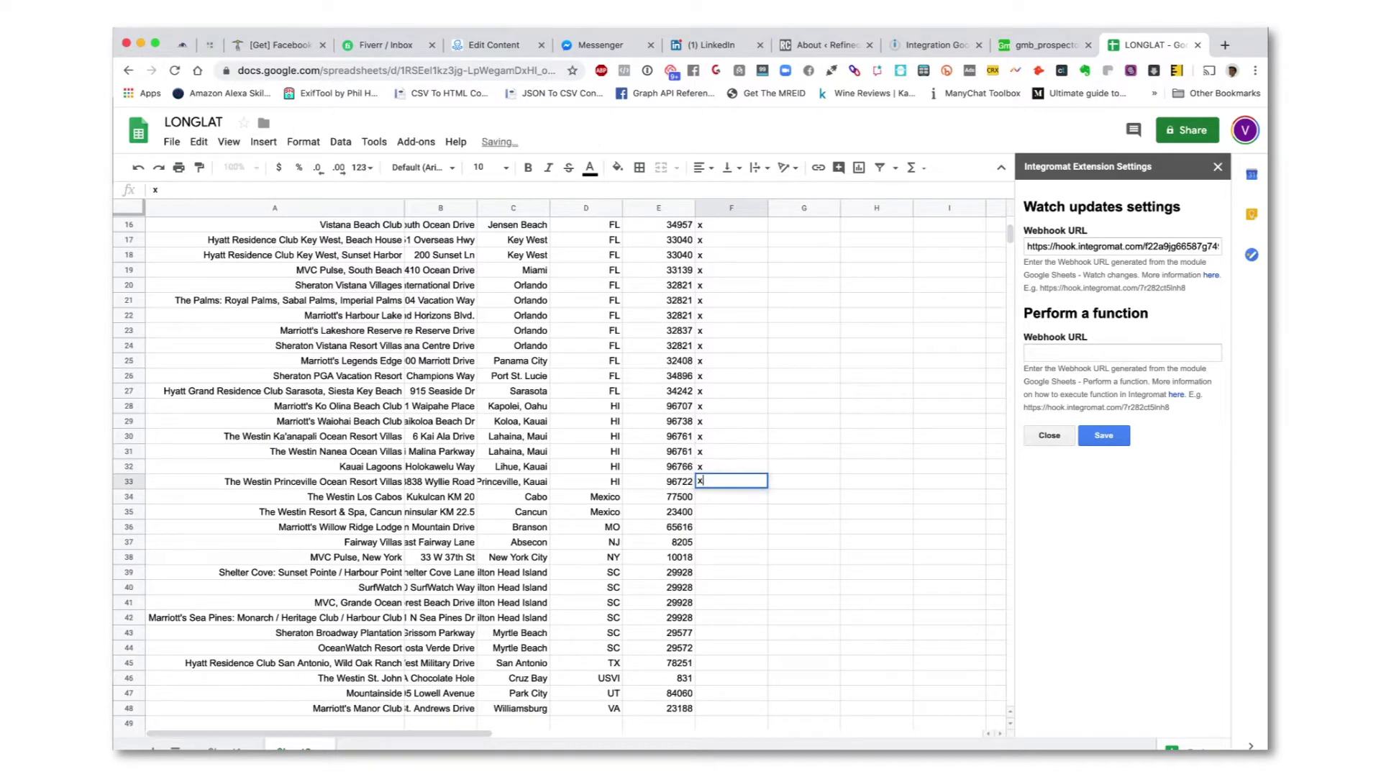
text( x x x)
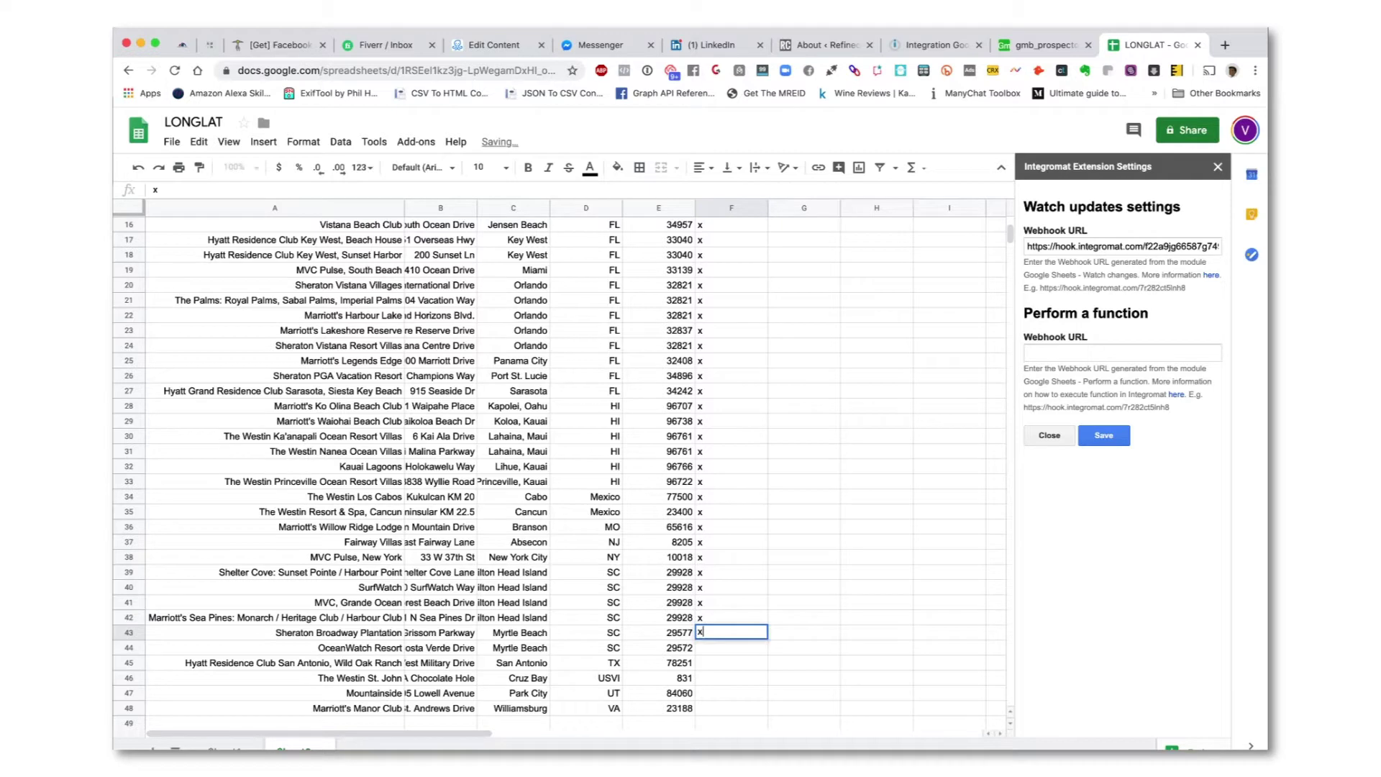
text( x x x x x x x x x x x x x x)
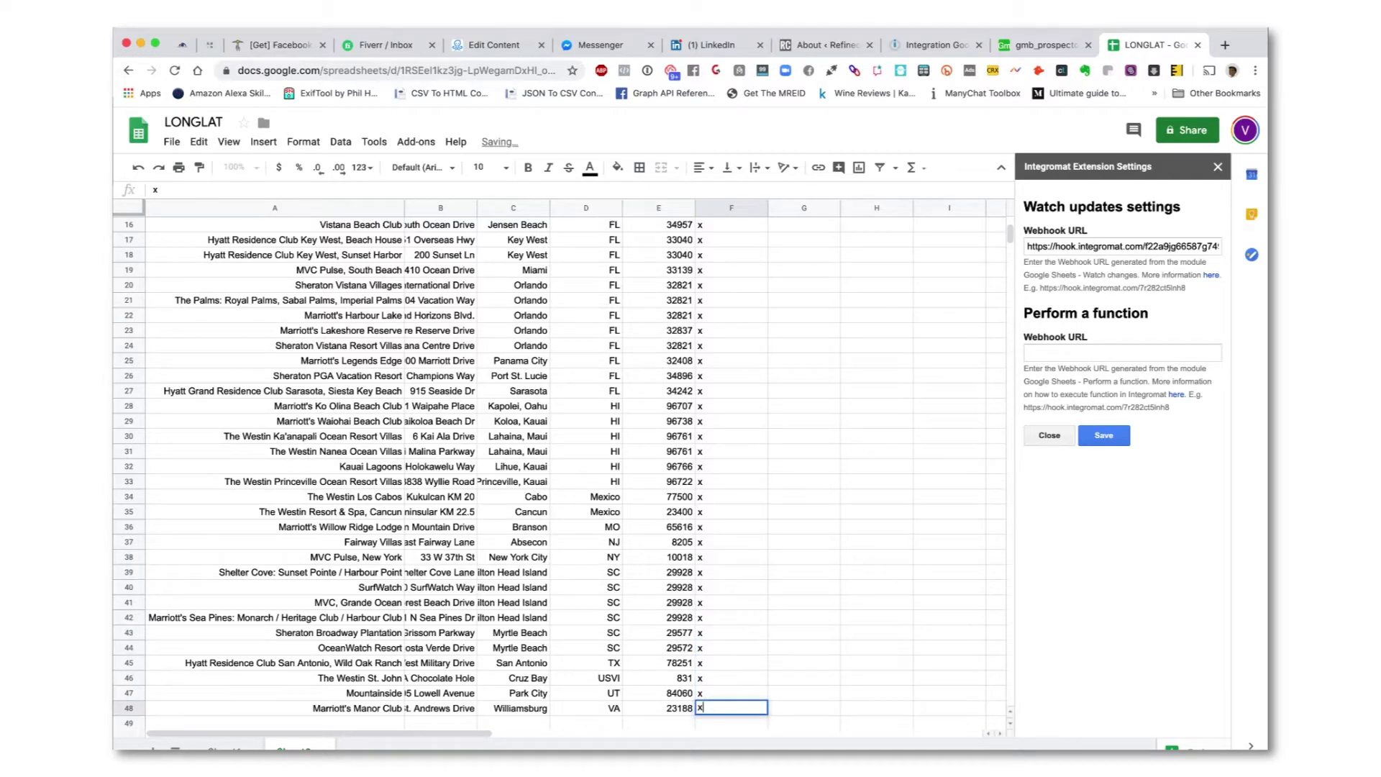
key(Return)
scroll(504, 475, up, 5)
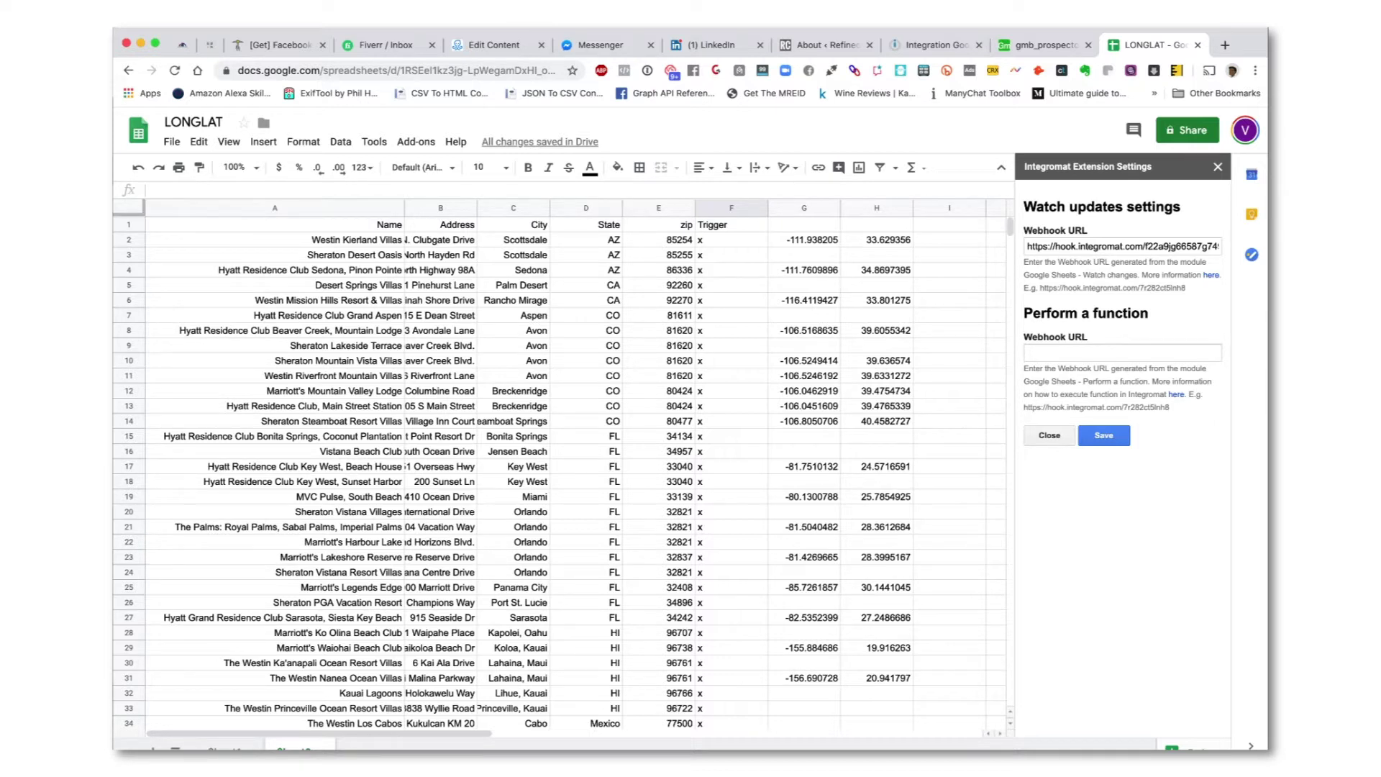
Scroll through LONGLAT to check the longitude and latitude values in columns G and H.
scroll(518, 475, down, 5)
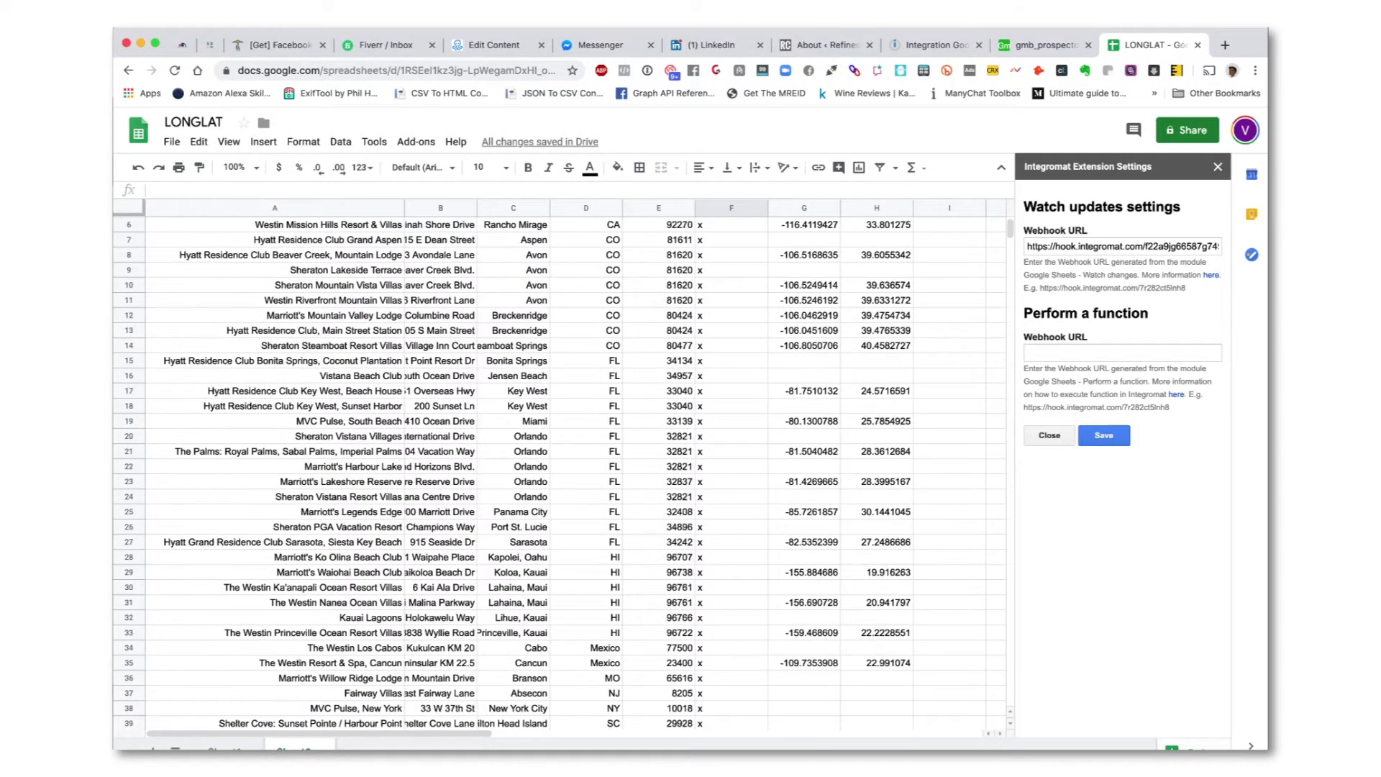
scroll(518, 475, down, 1)
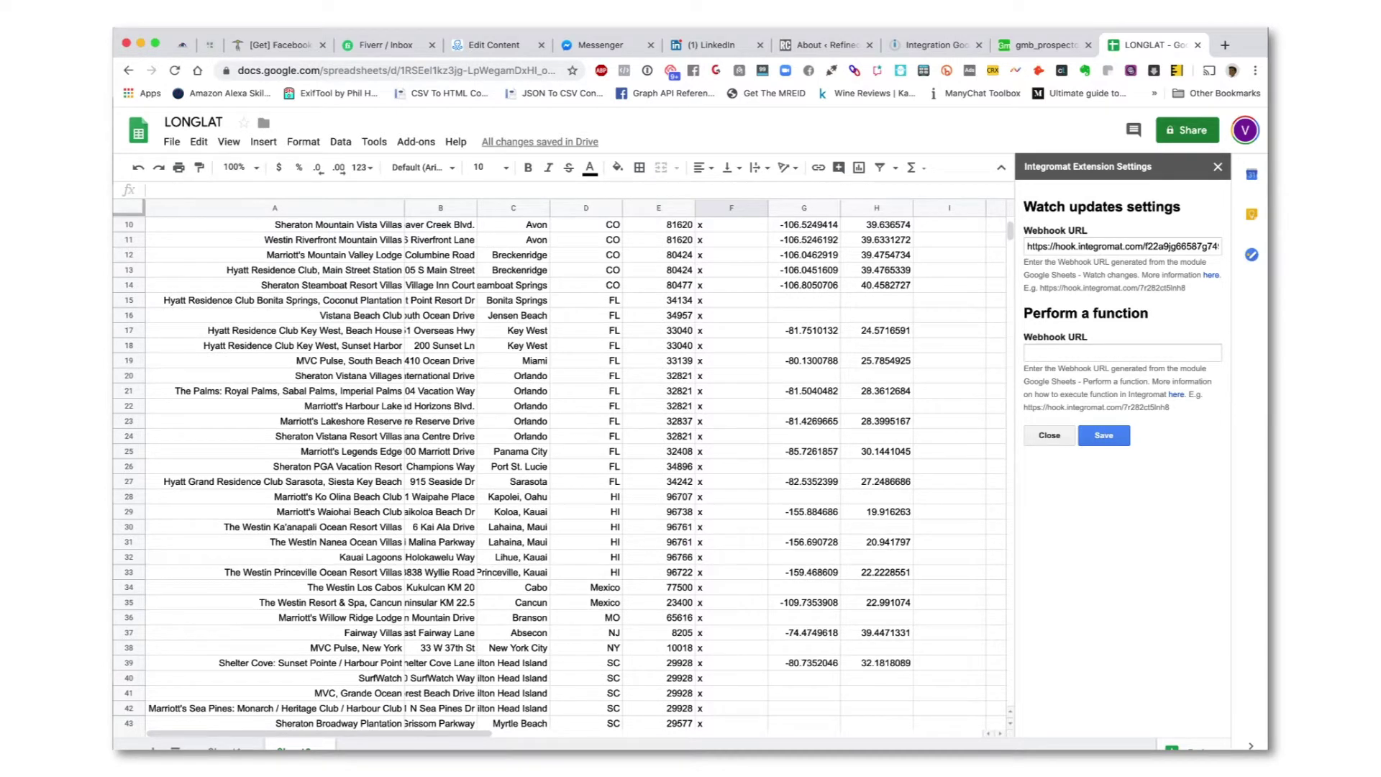
scroll(518, 475, down, 1)
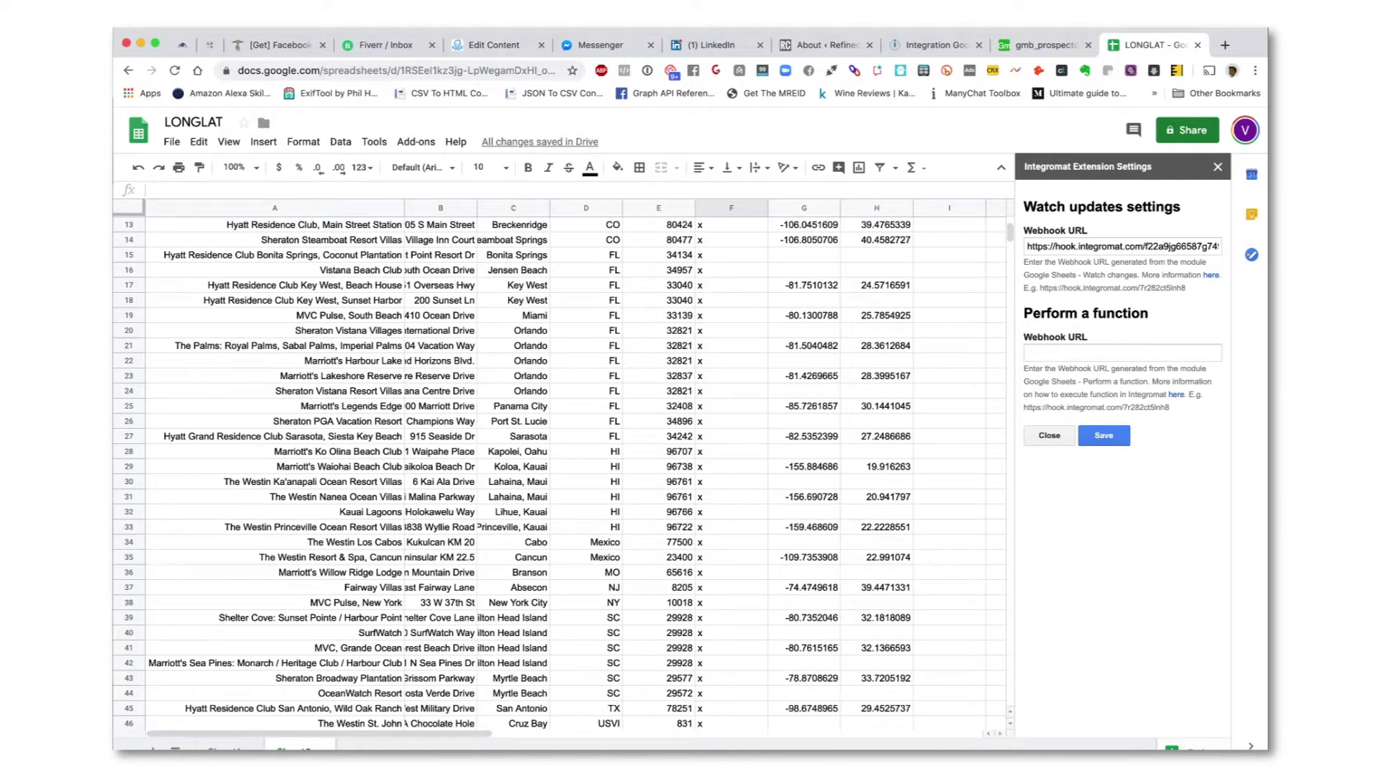
scroll(518, 475, down, 1)
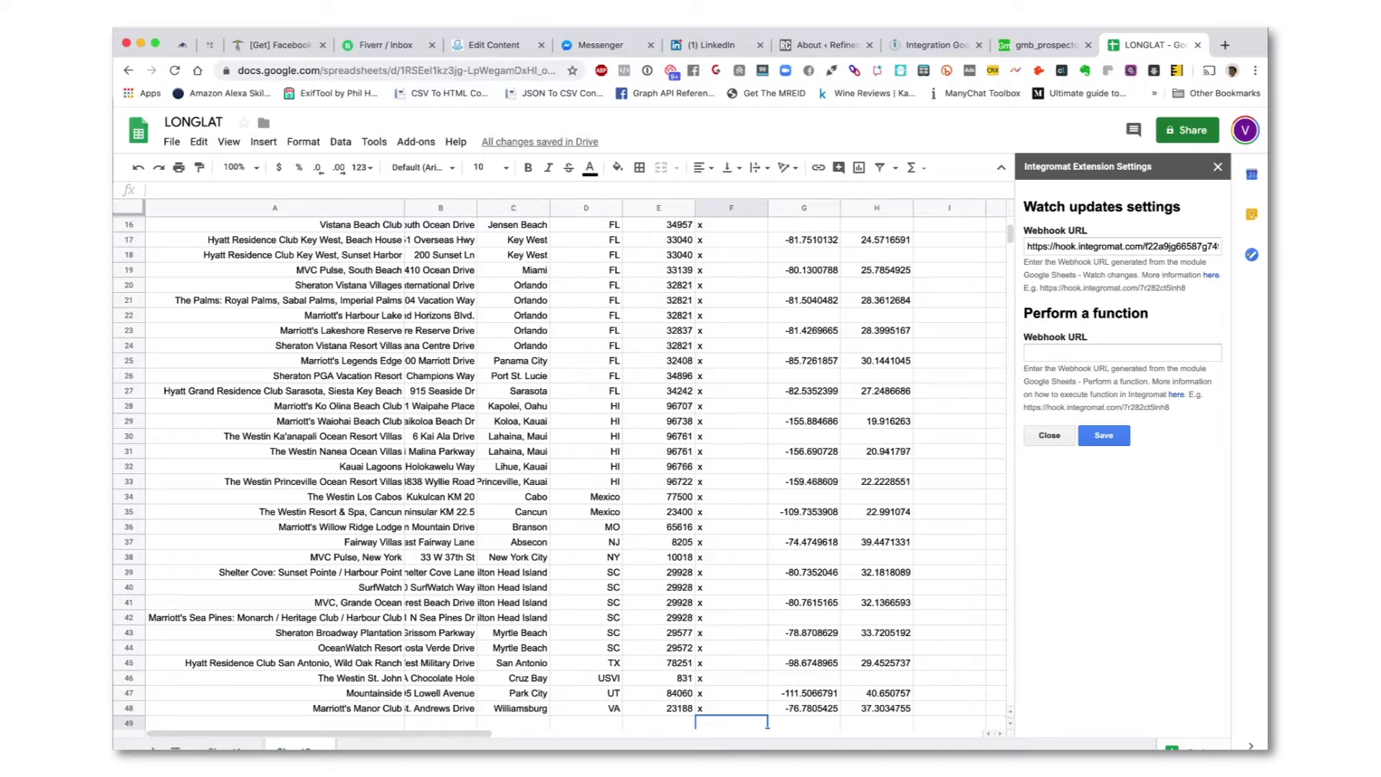
scroll(512, 475, up, 2)
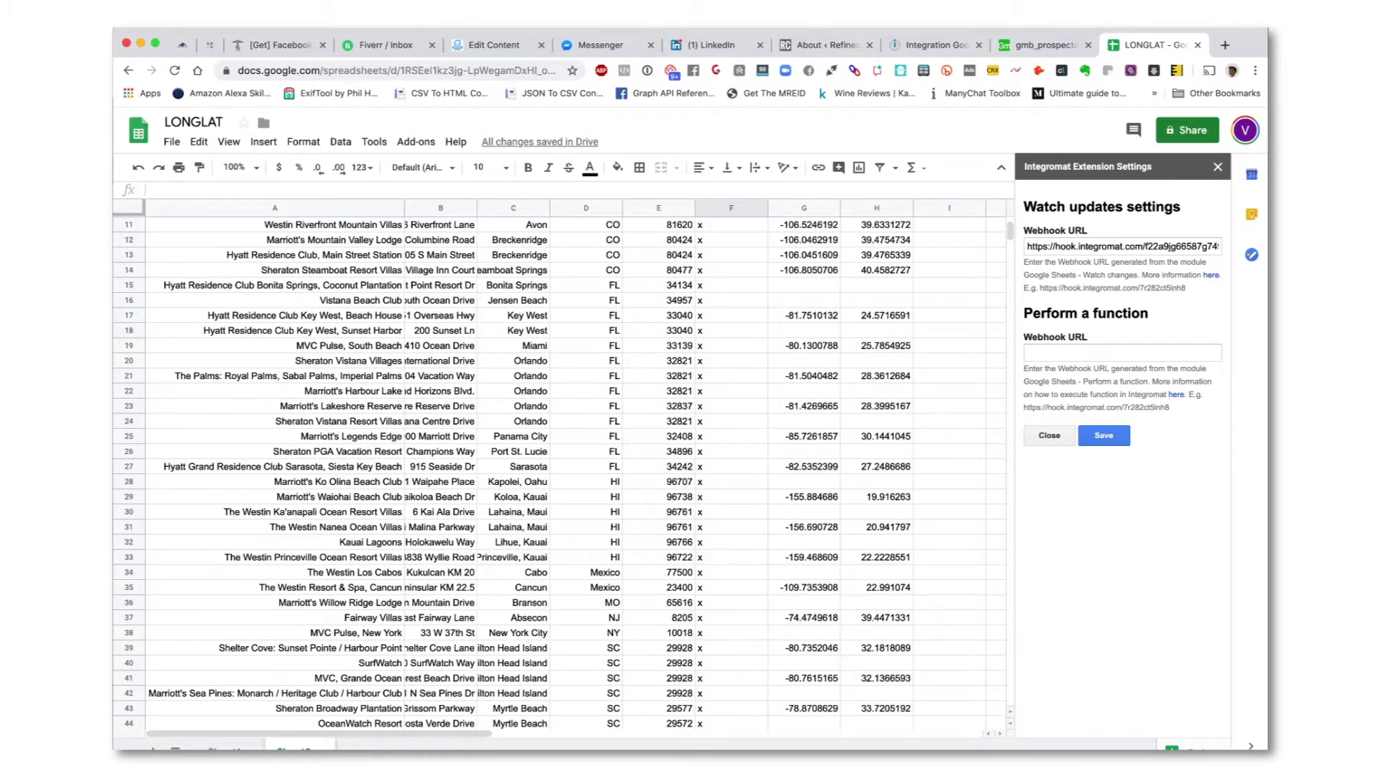
scroll(512, 475, up, 4)
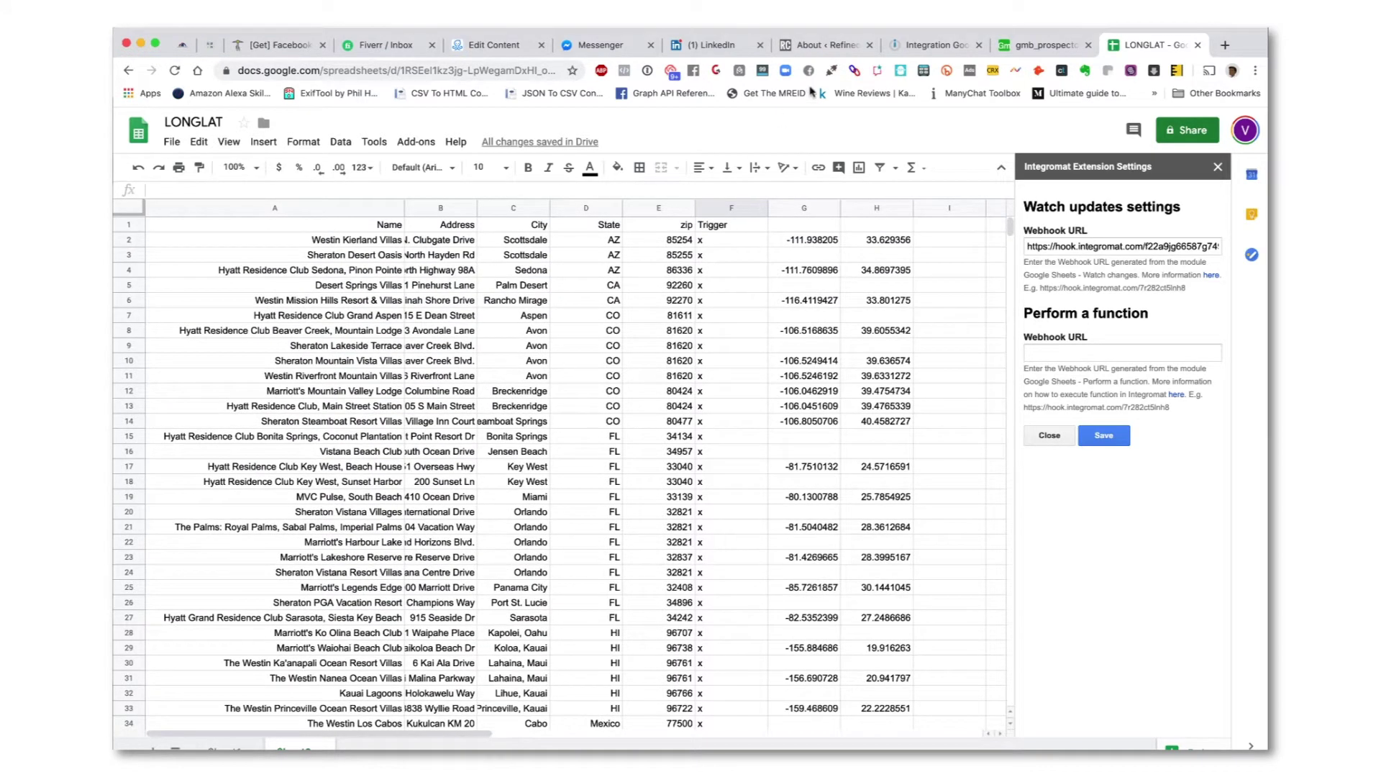
scroll(841, 374, down, 7)
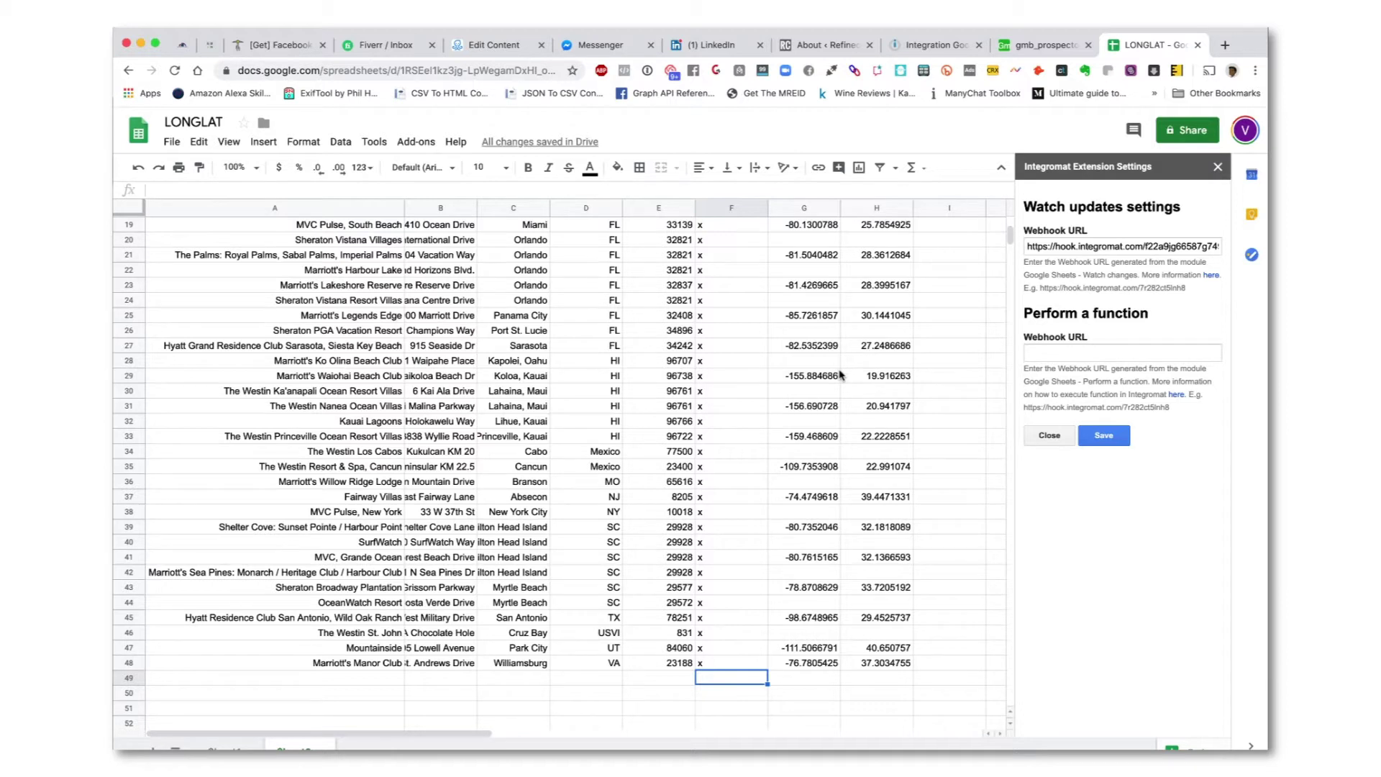
scroll(841, 374, up, 7)
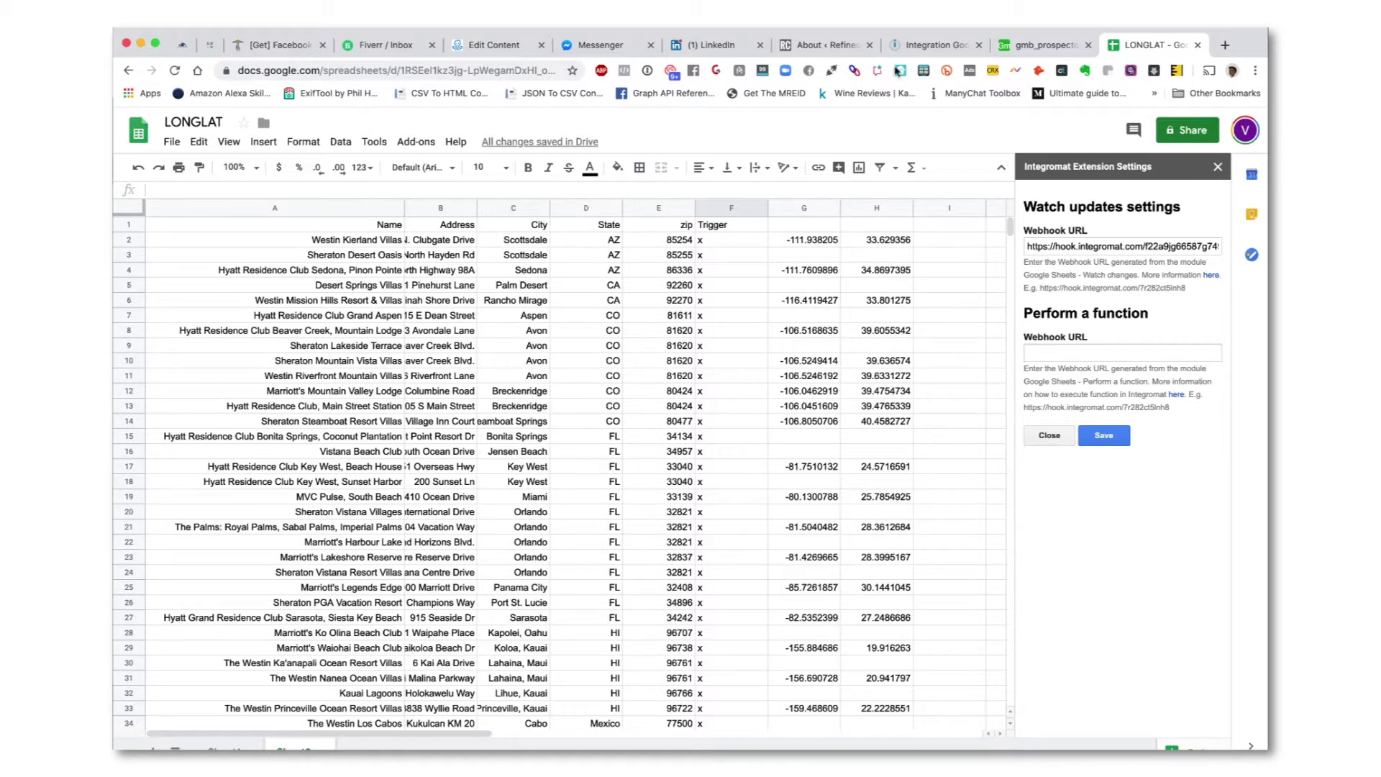
Exit the Integromat editor to the scenario overview and refresh the Last Runs list.
click(911, 46)
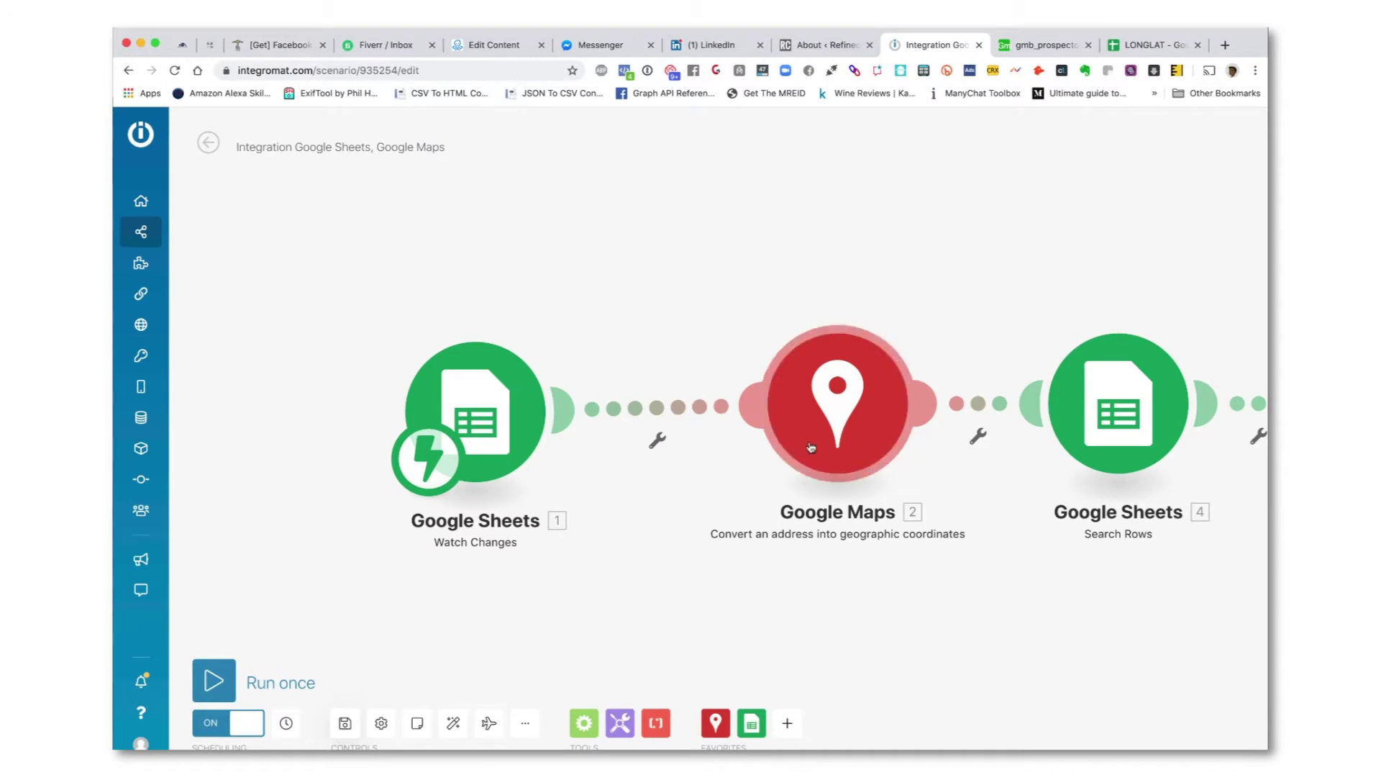
click(208, 146)
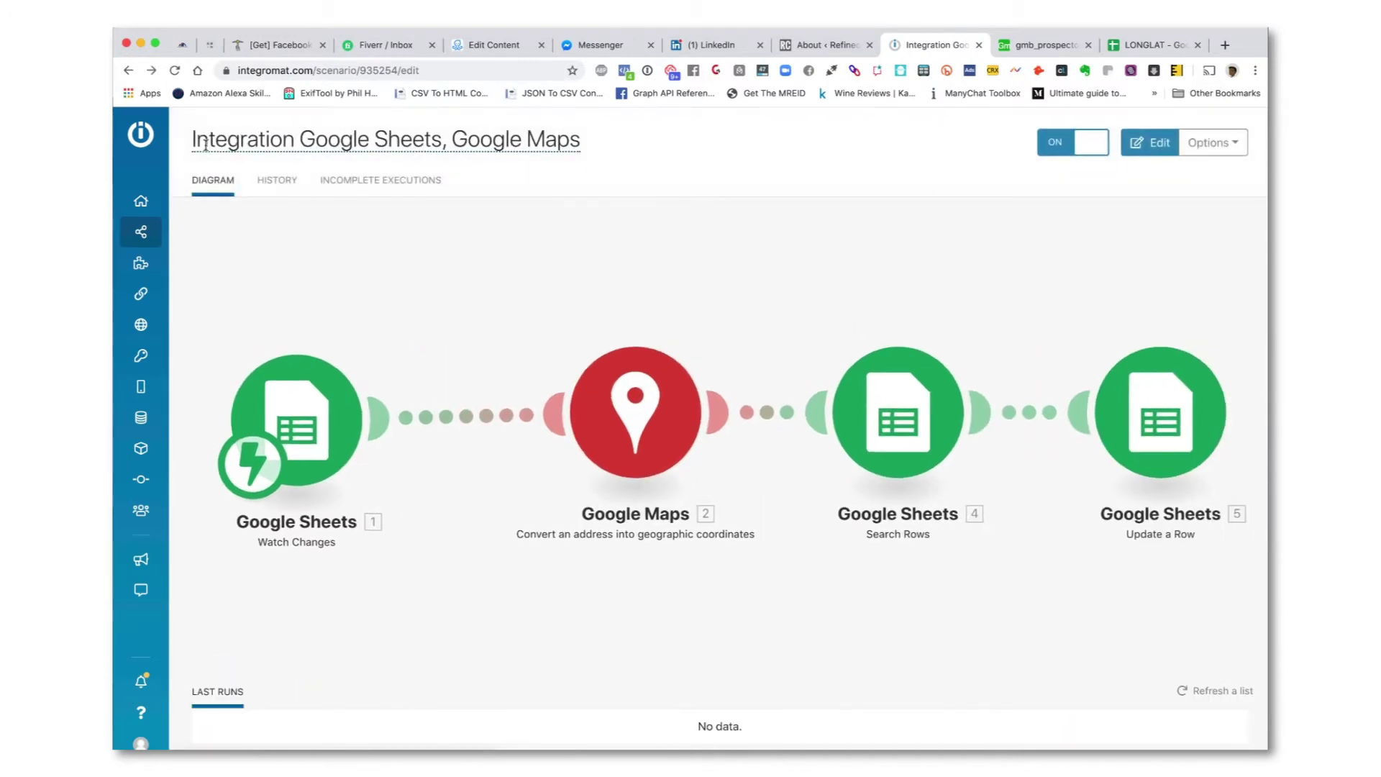
click(1214, 691)
scroll(1213, 693, down, 1)
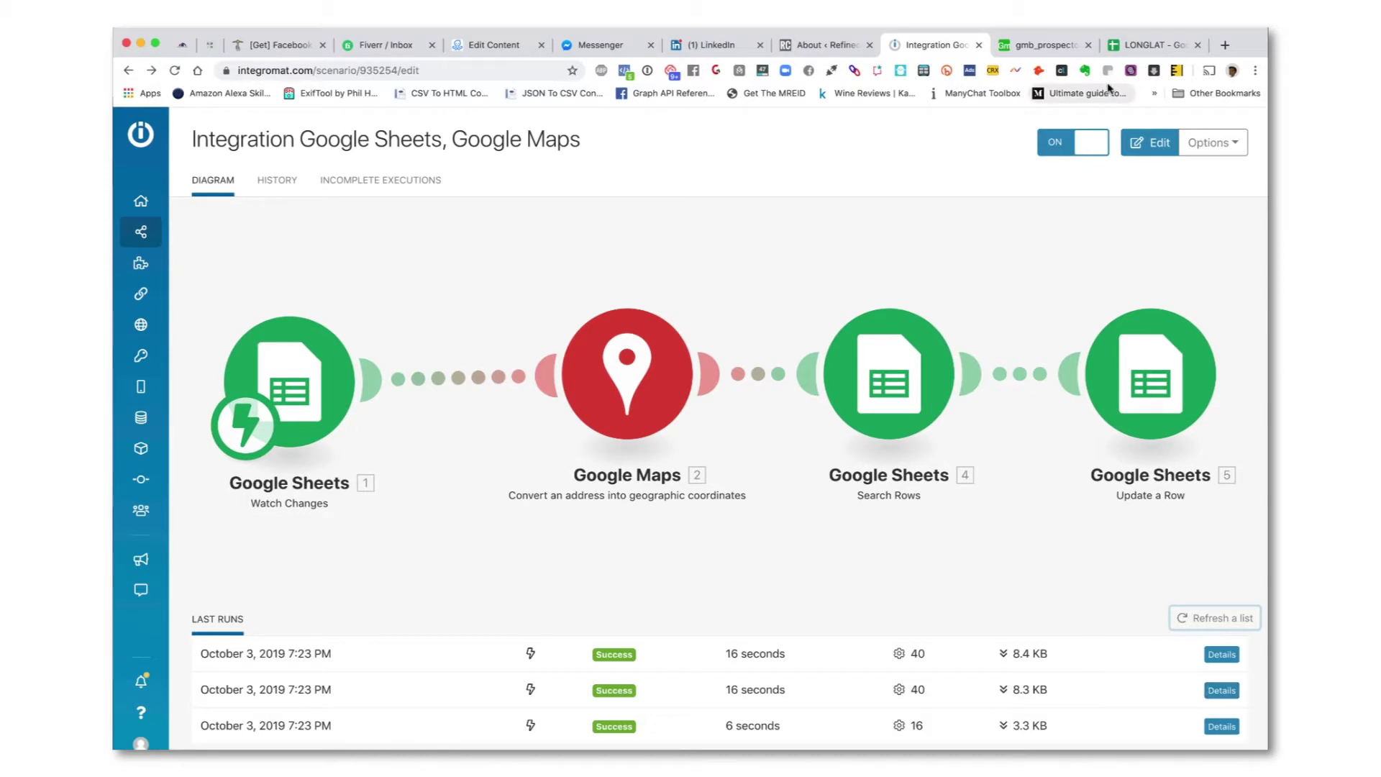
Back in LONGLAT, enter n in Trigger cell F3.
click(1134, 46)
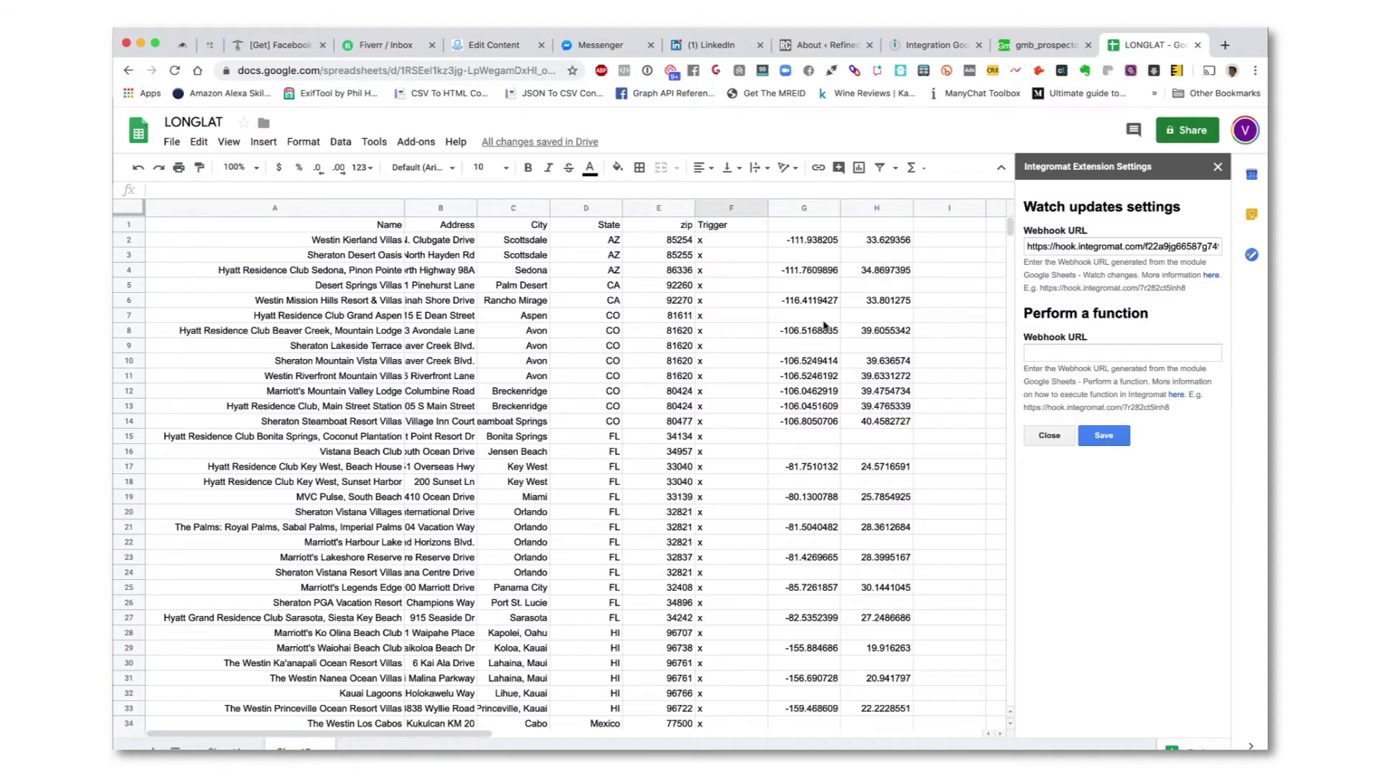
scroll(751, 501, down, 5)
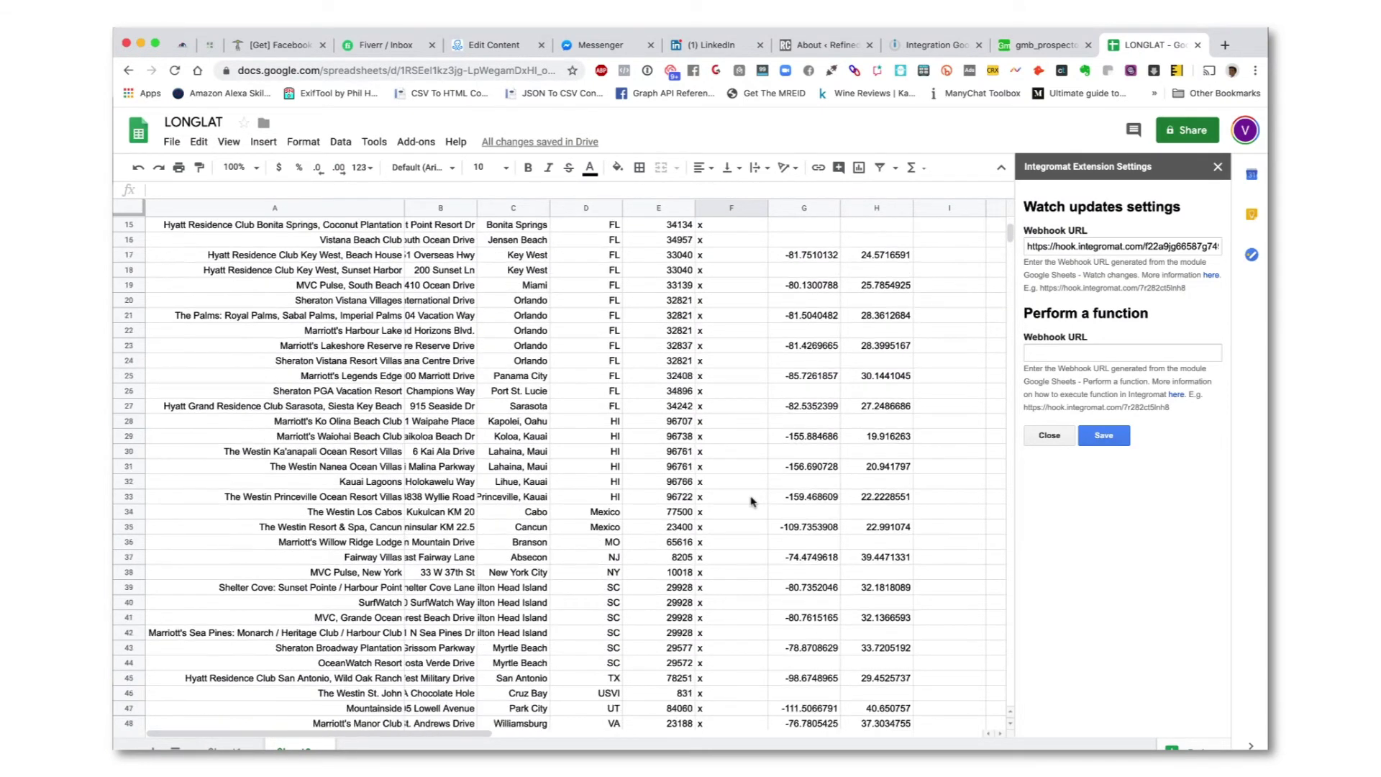
scroll(751, 502, down, 5)
scroll(751, 502, up, 10)
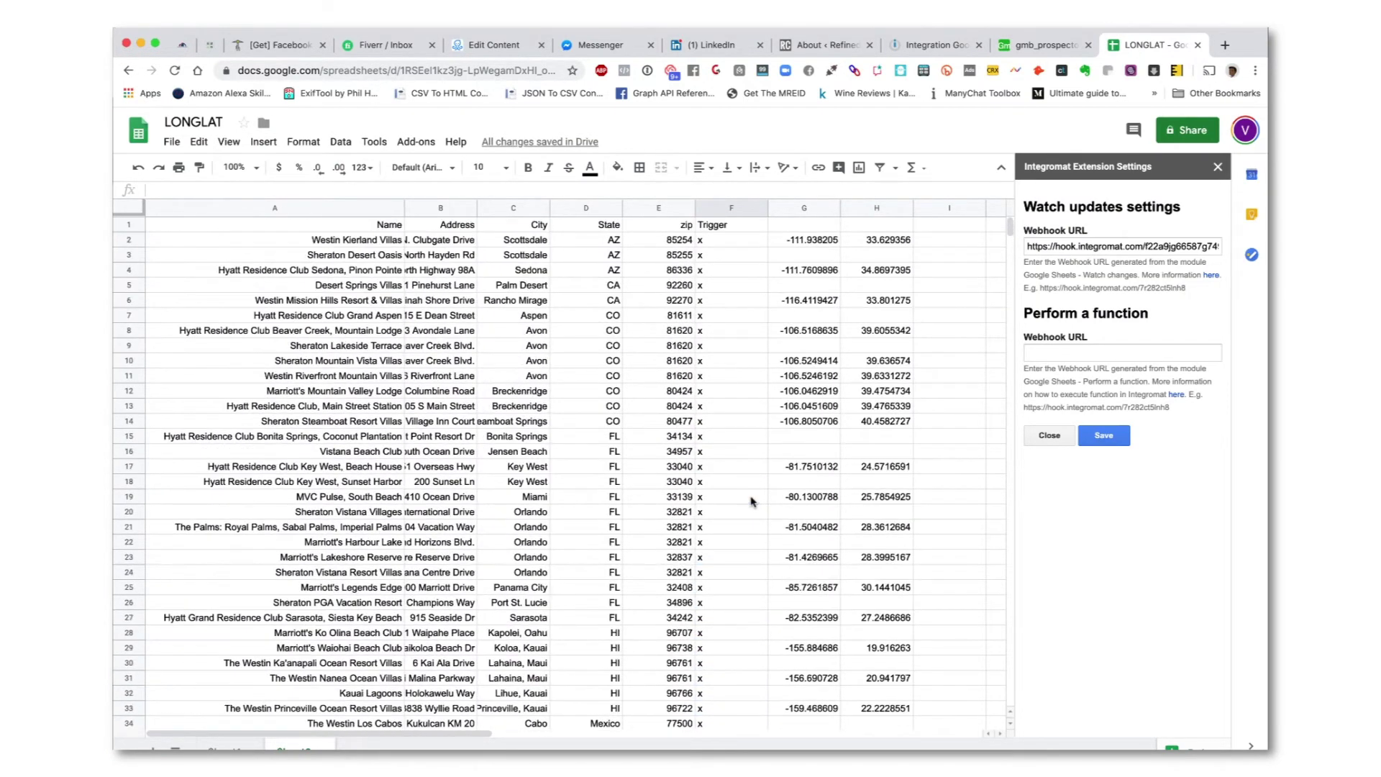
click(711, 258)
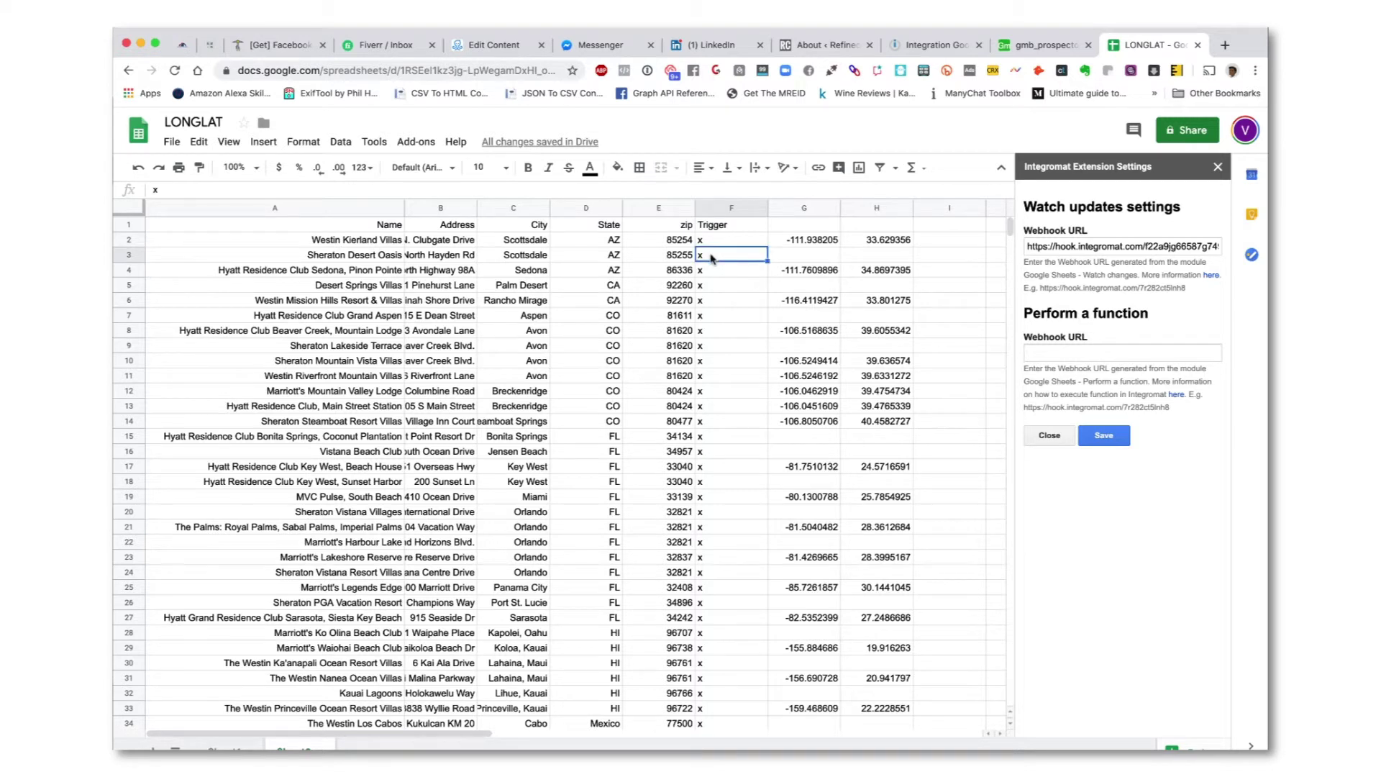
text(n)
key(Return)
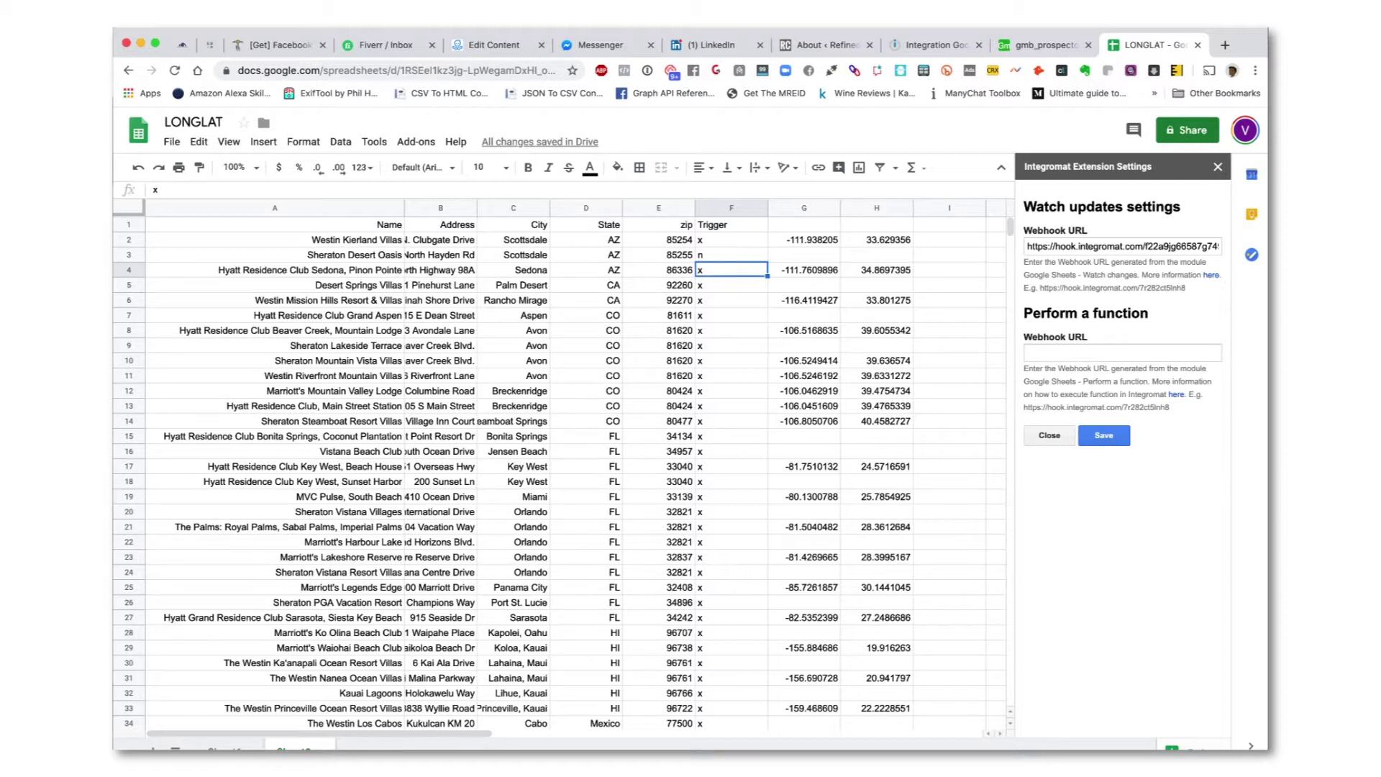
Clear the trigger values in F3, F5, F9, F15 and F16.
click(731, 254)
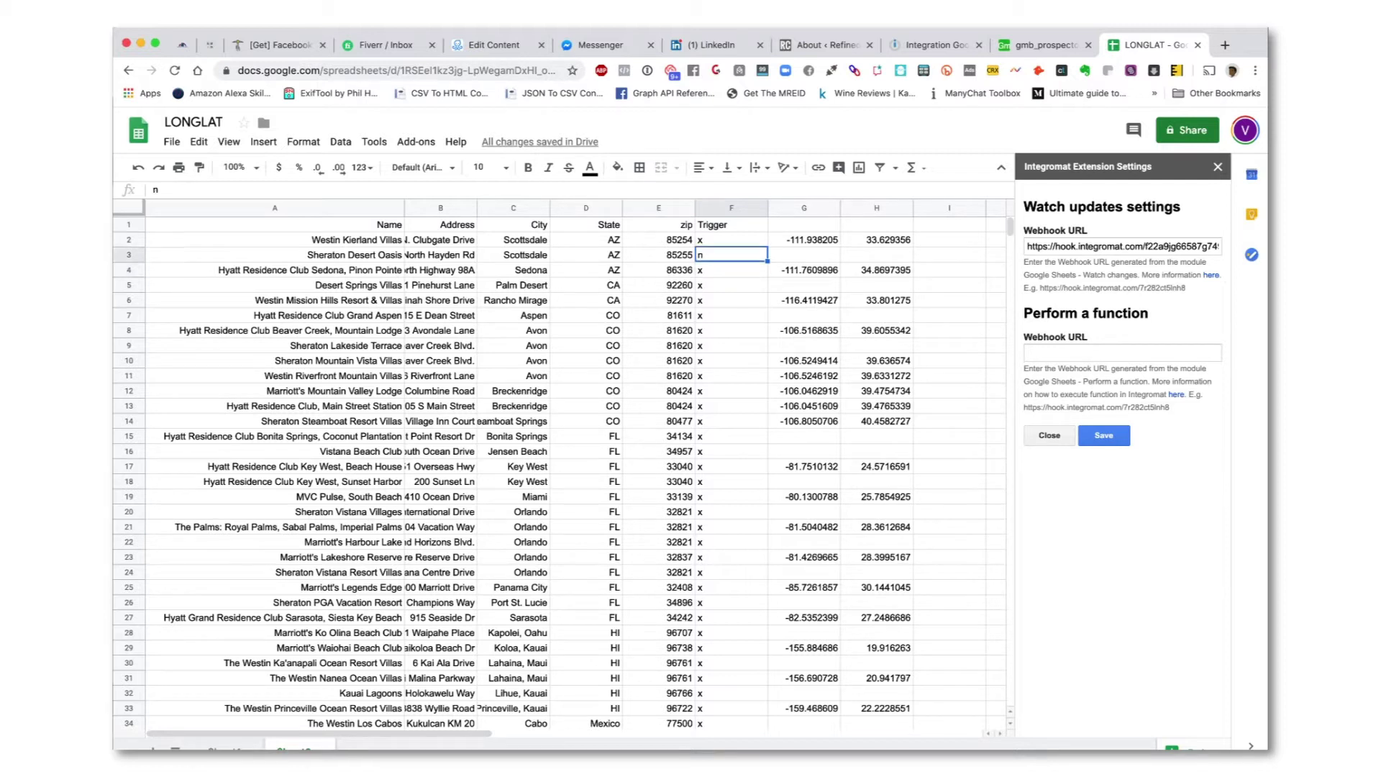
key(Delete)
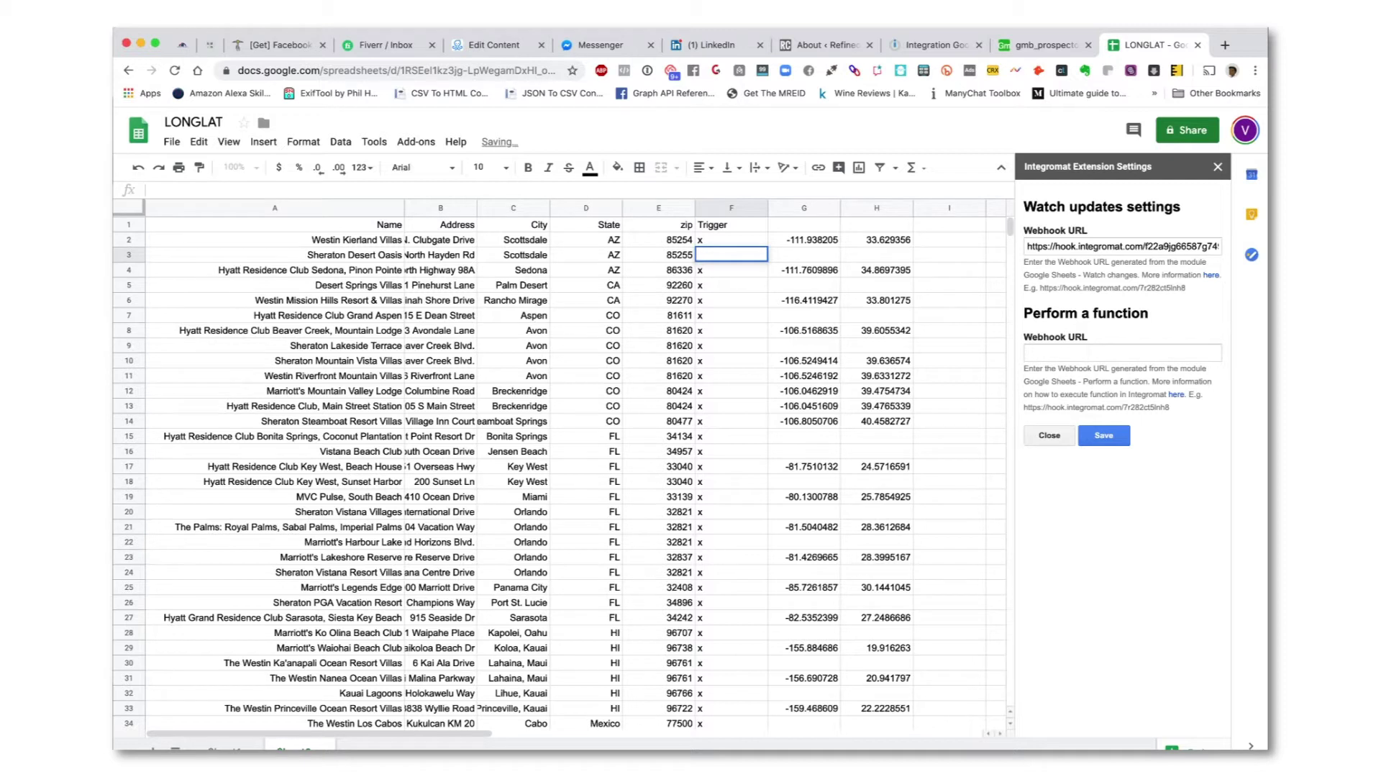
key(Down)
click(731, 285)
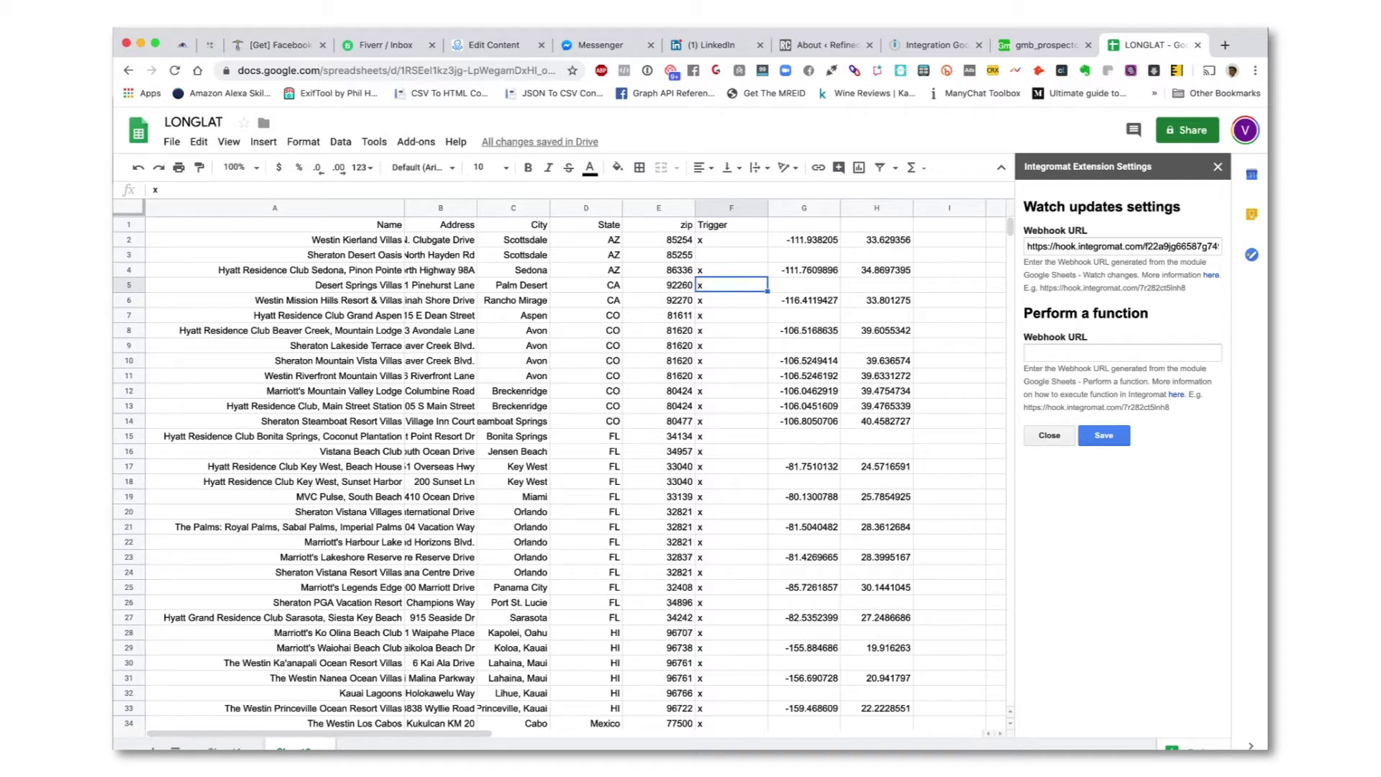
key(Delete)
key(Down)
key(Down)
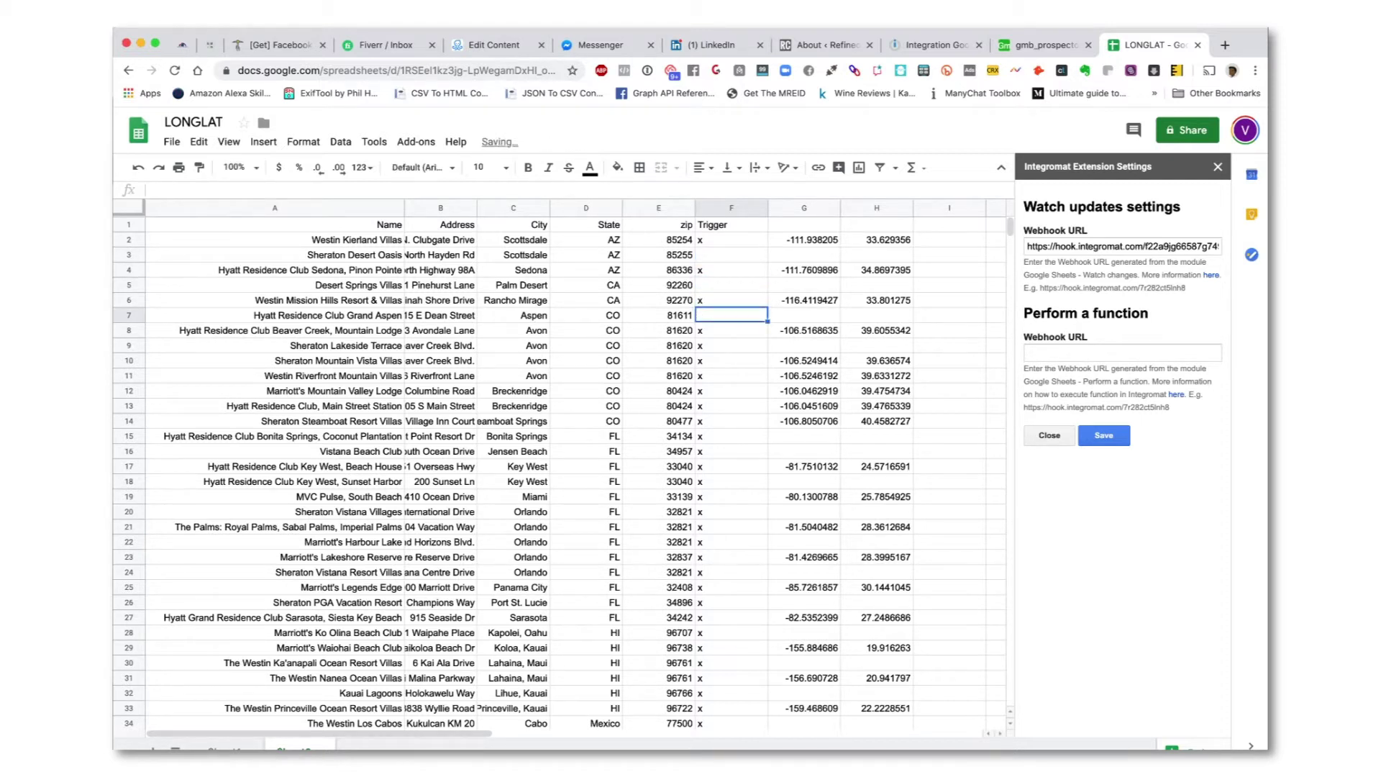
key(Down)
key(Down)
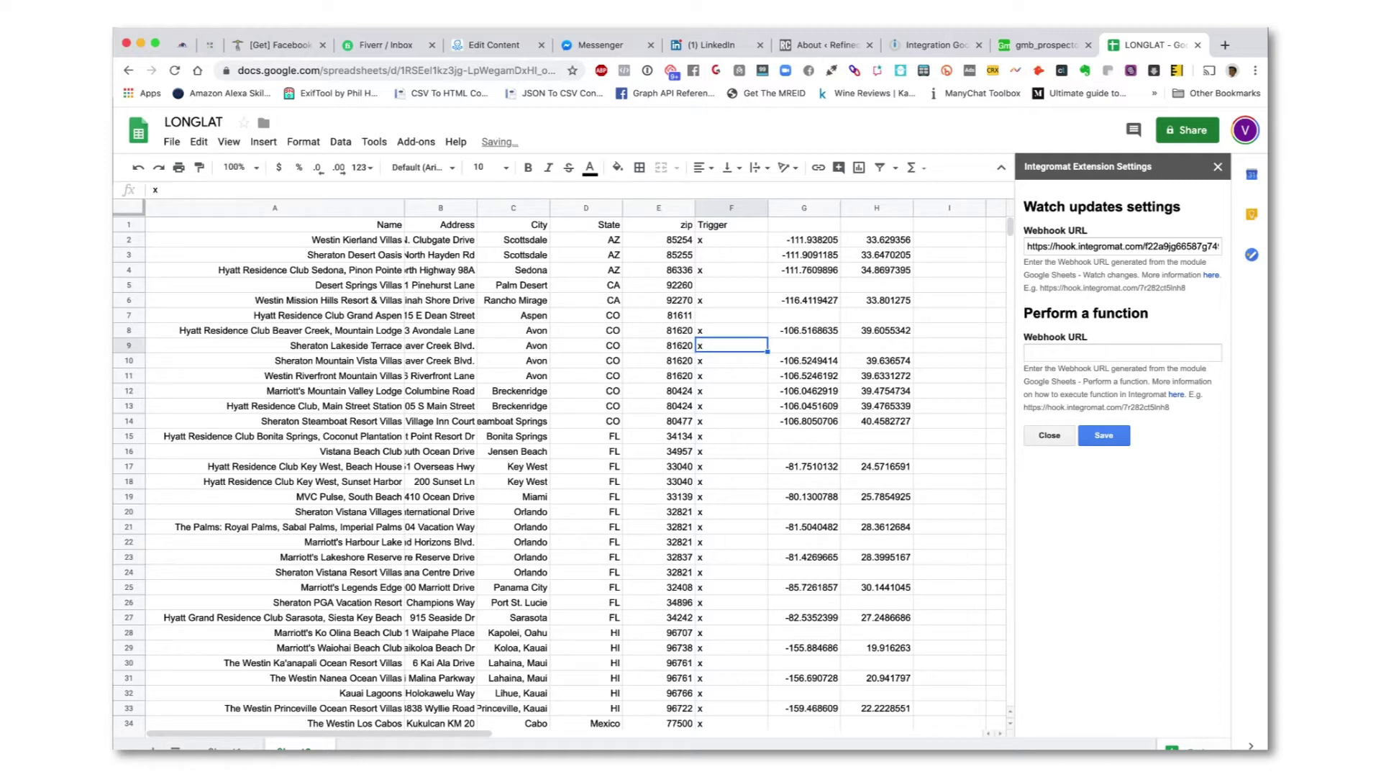
key(Delete)
key(Down)
key(Down)
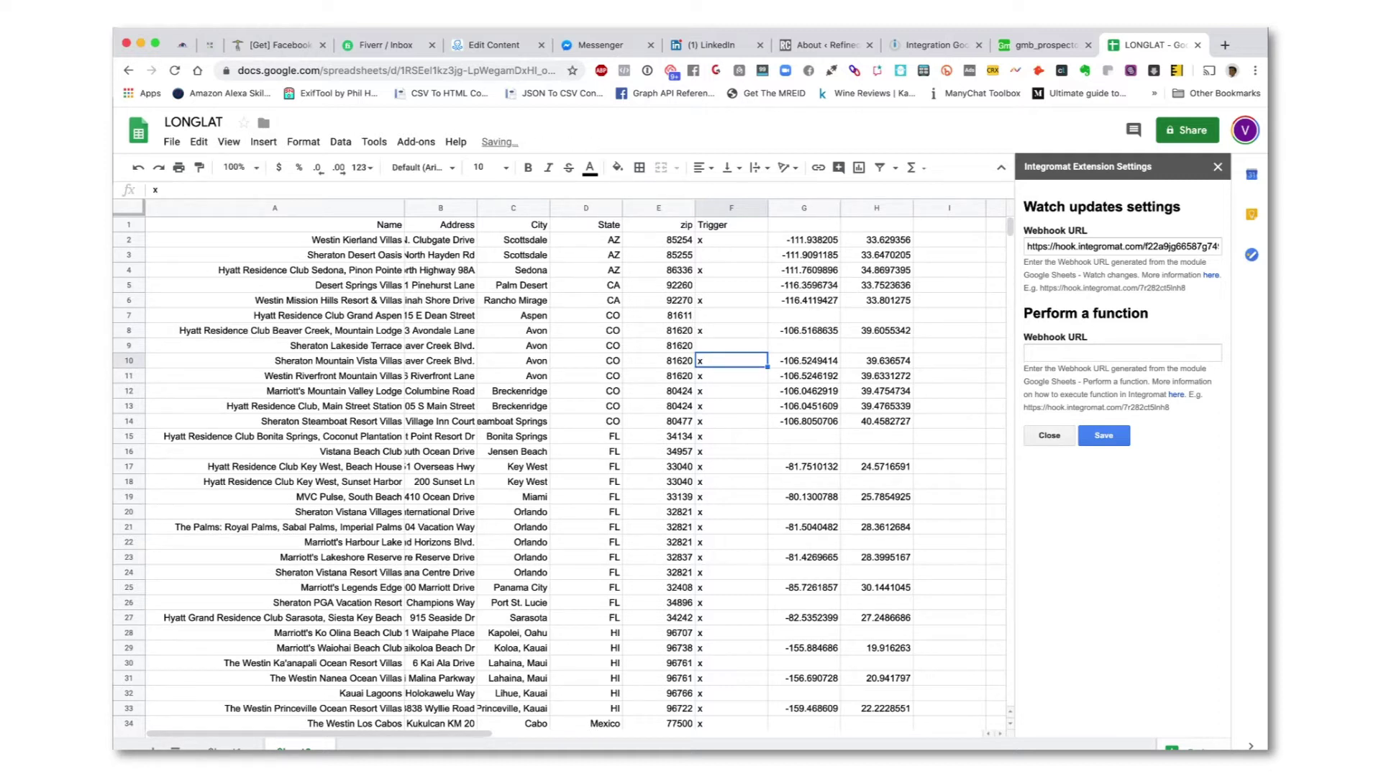
key(Down)
key(Down)
key(Down)
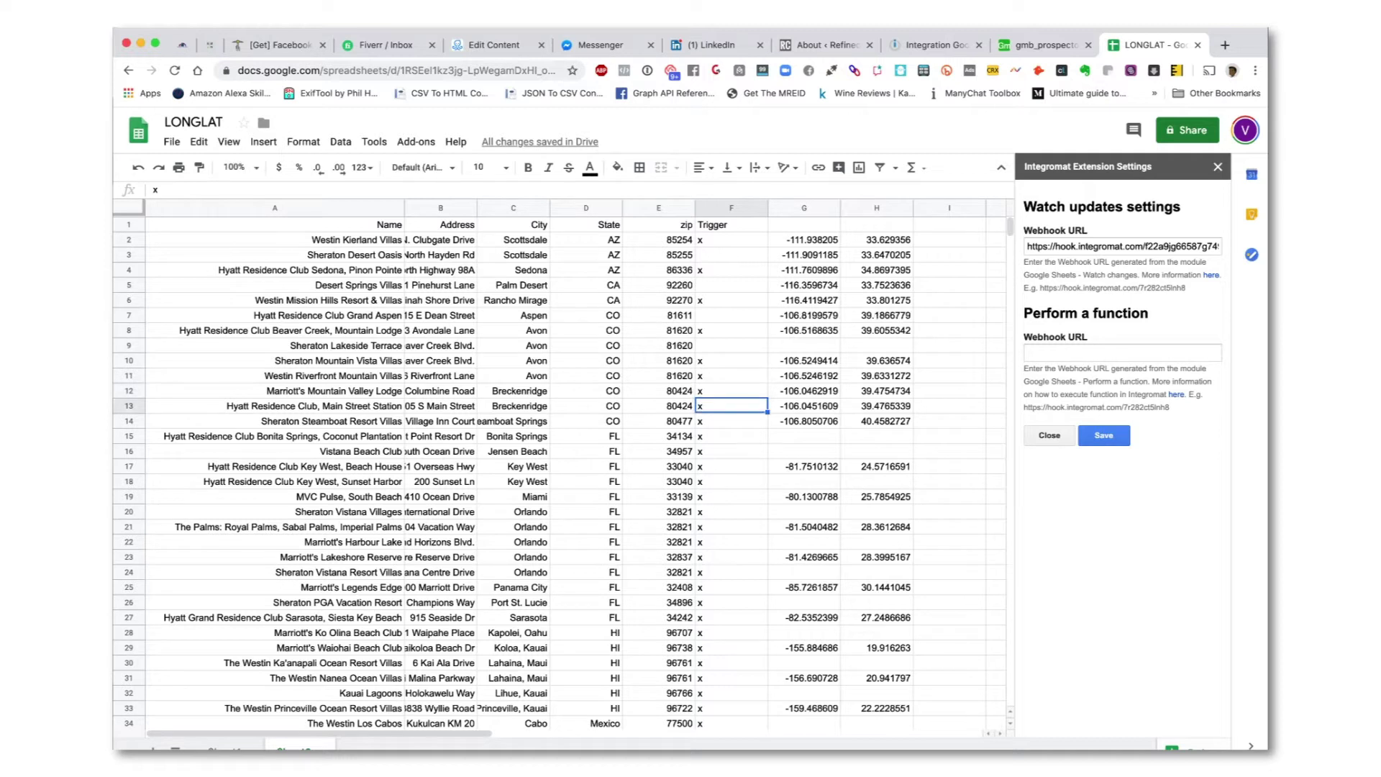
key(Down)
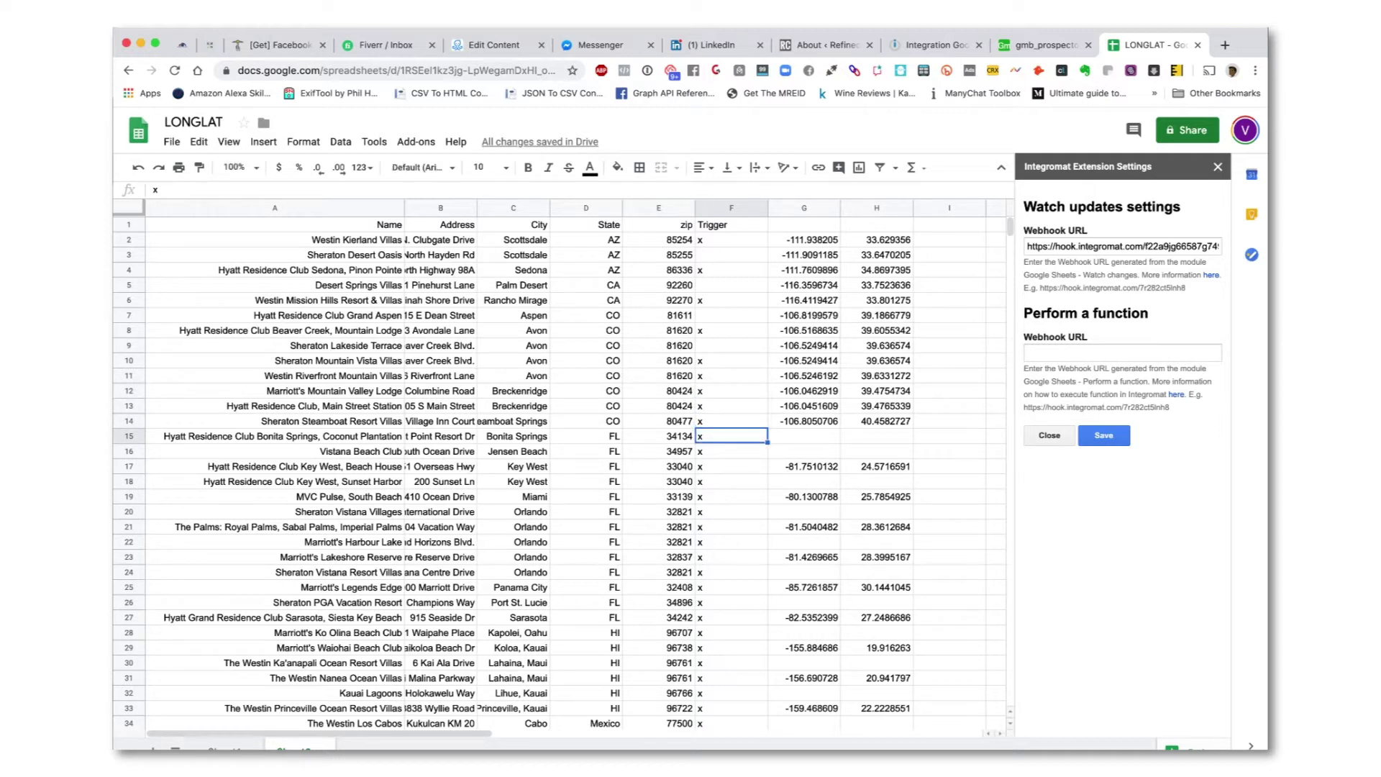
key(Delete)
key(Down)
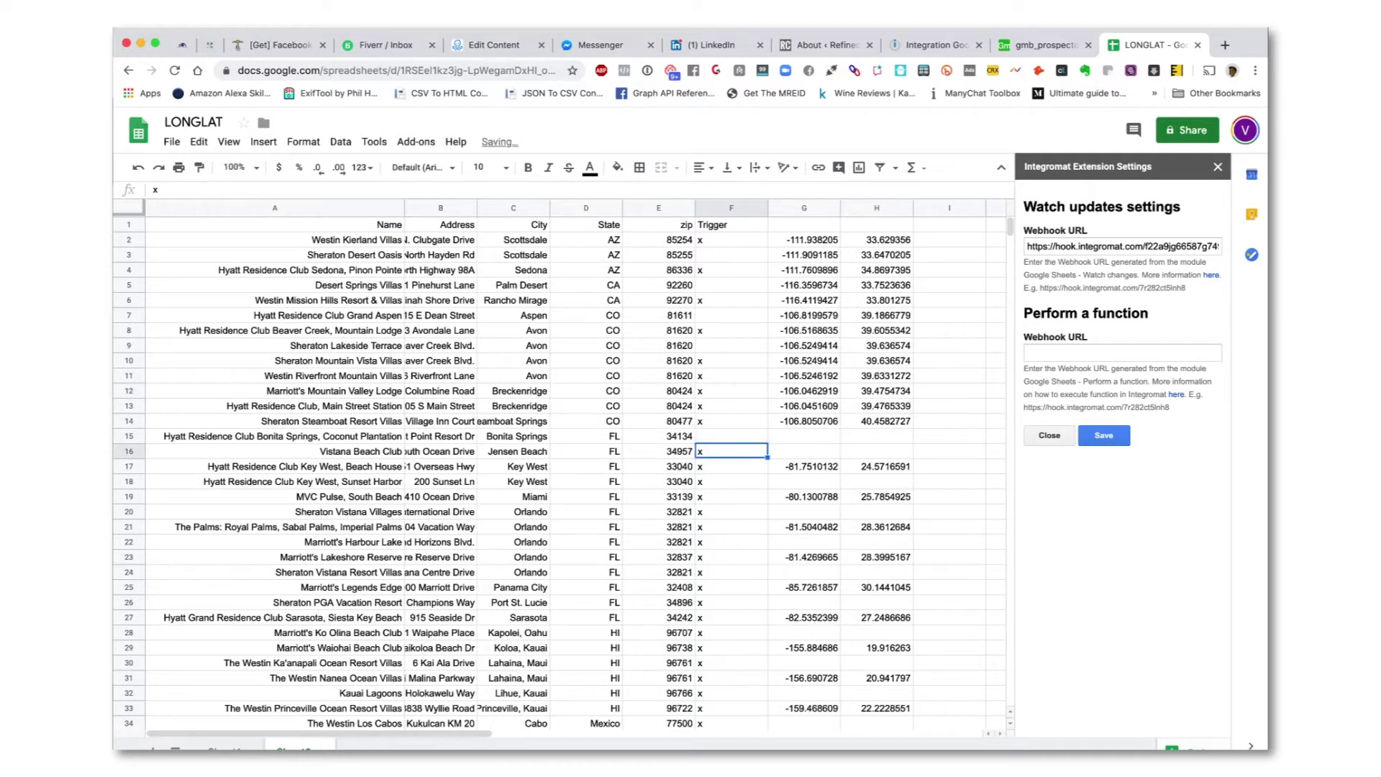
key(Delete)
Clear the x triggers in F18, F20, F22, F24, F26, F28 and F34.
key(Down)
key(Down)
key(Down)
key(Down)
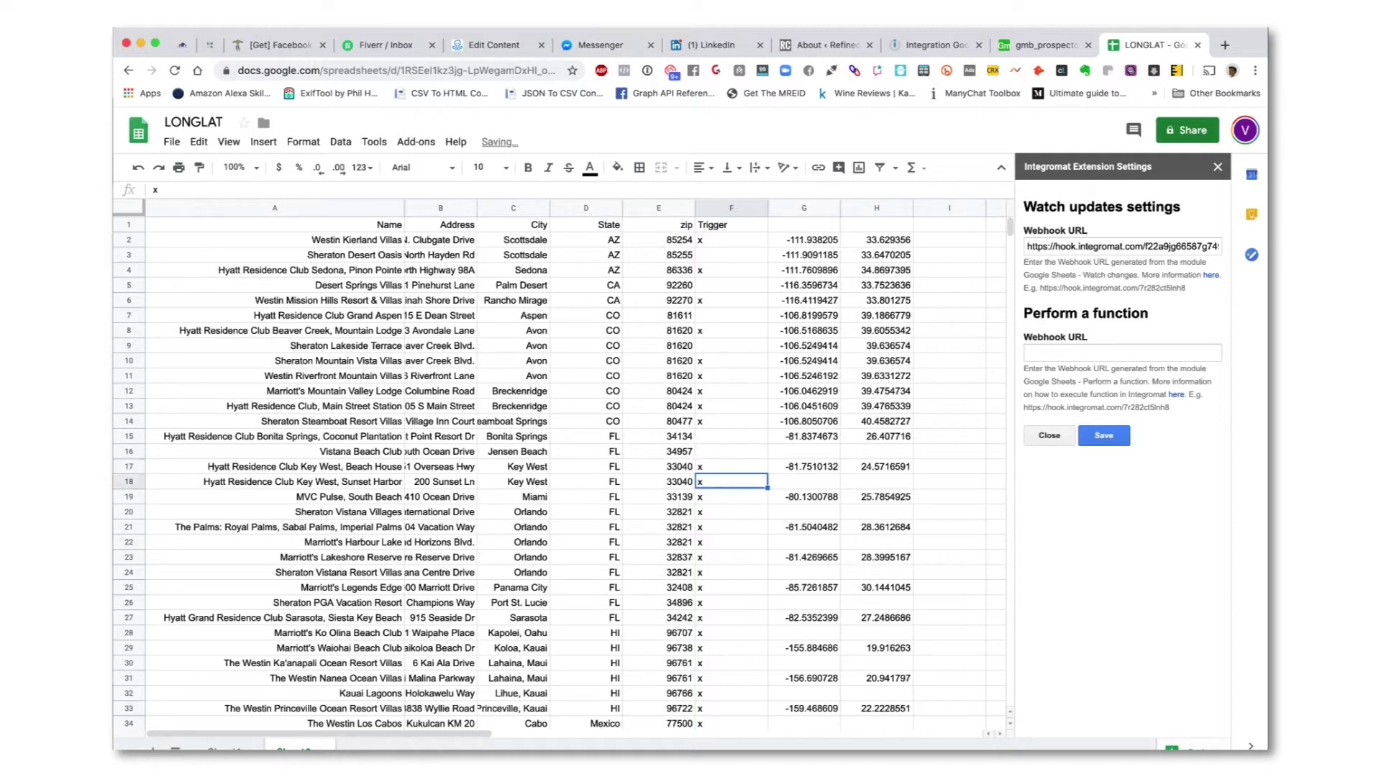
key(Return)
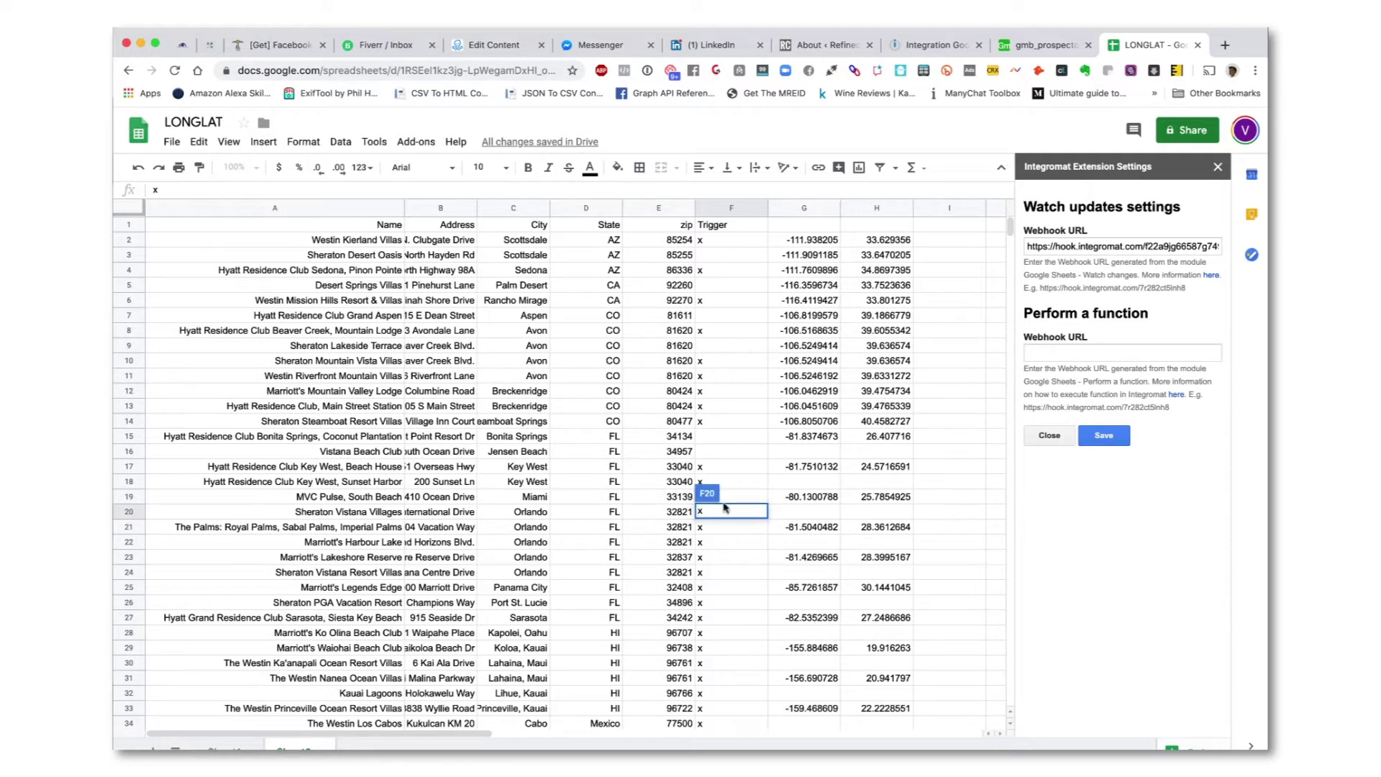
click(733, 483)
key(Delete)
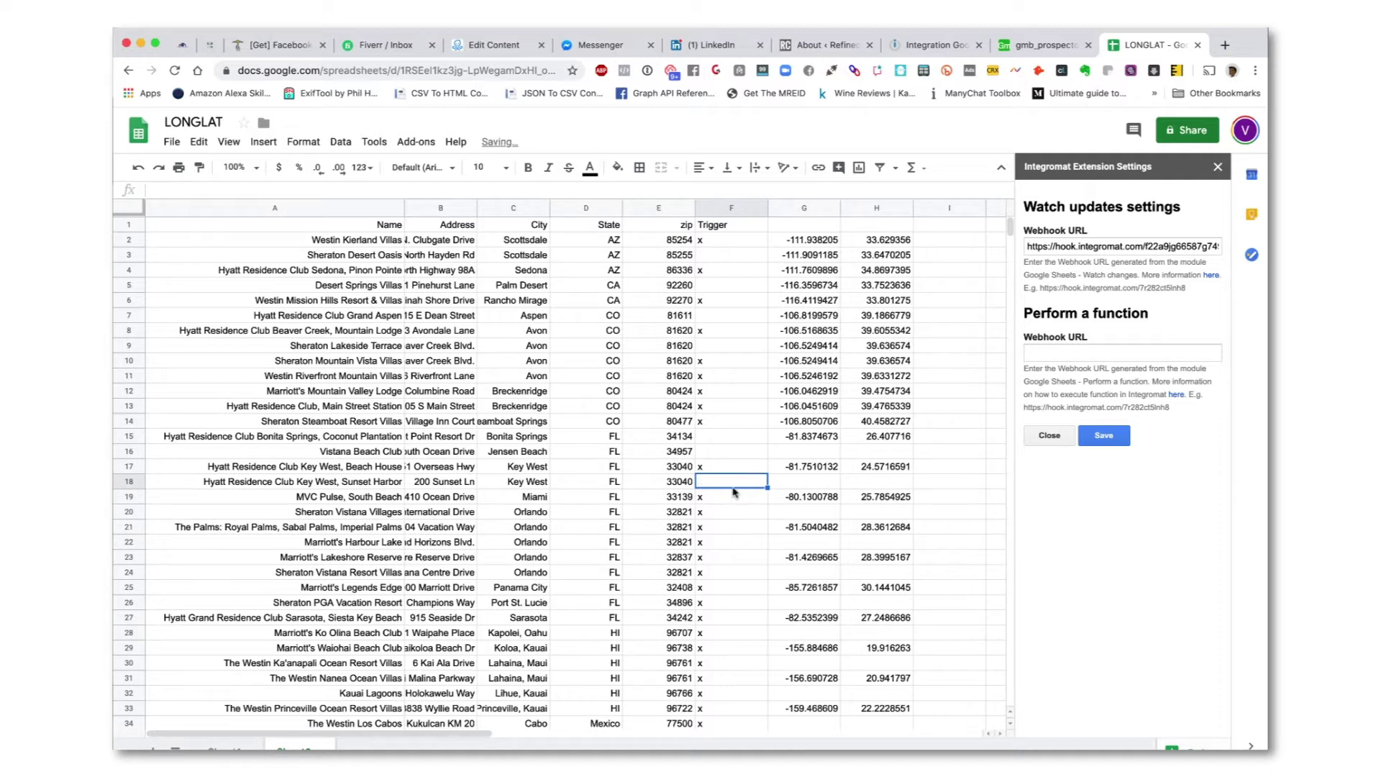
click(730, 502)
click(732, 514)
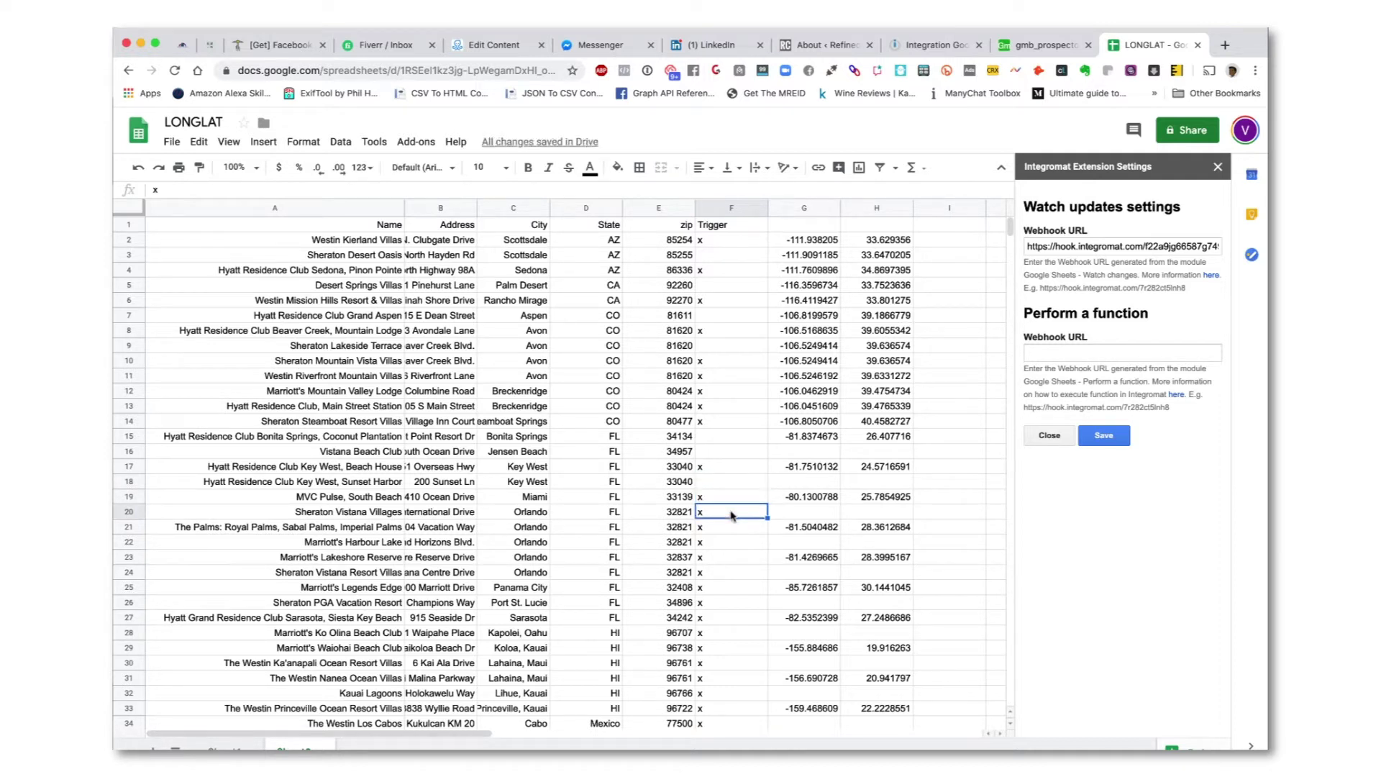
key(Delete)
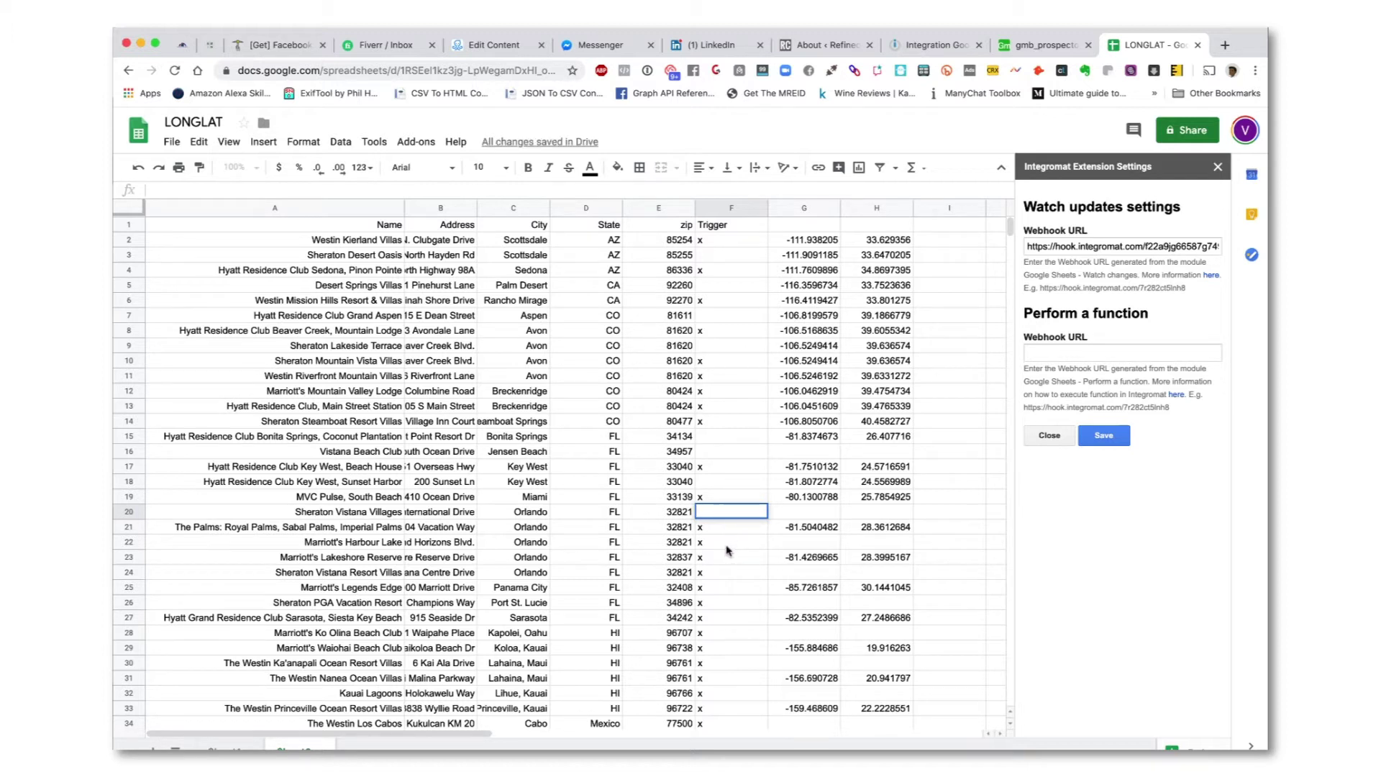
click(728, 547)
key(Delete)
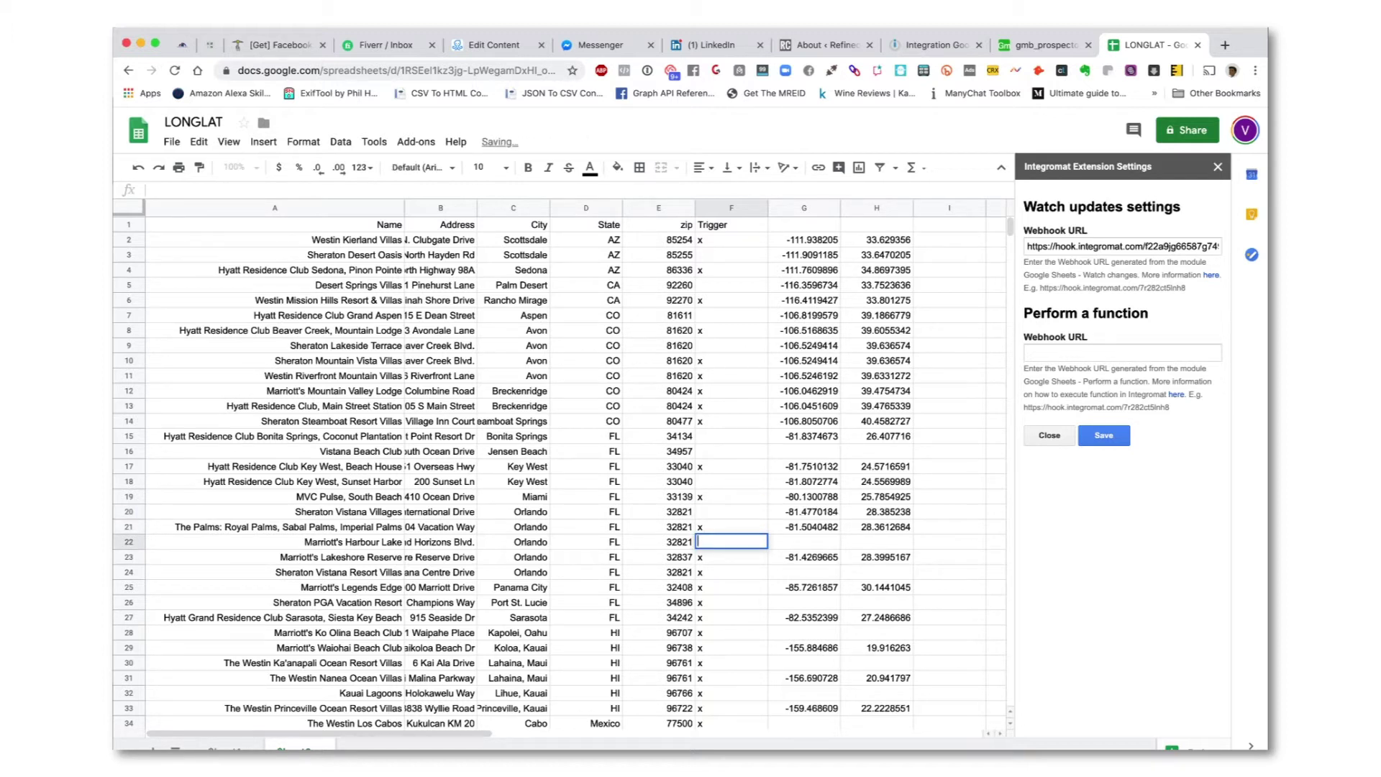
click(731, 577)
key(Delete)
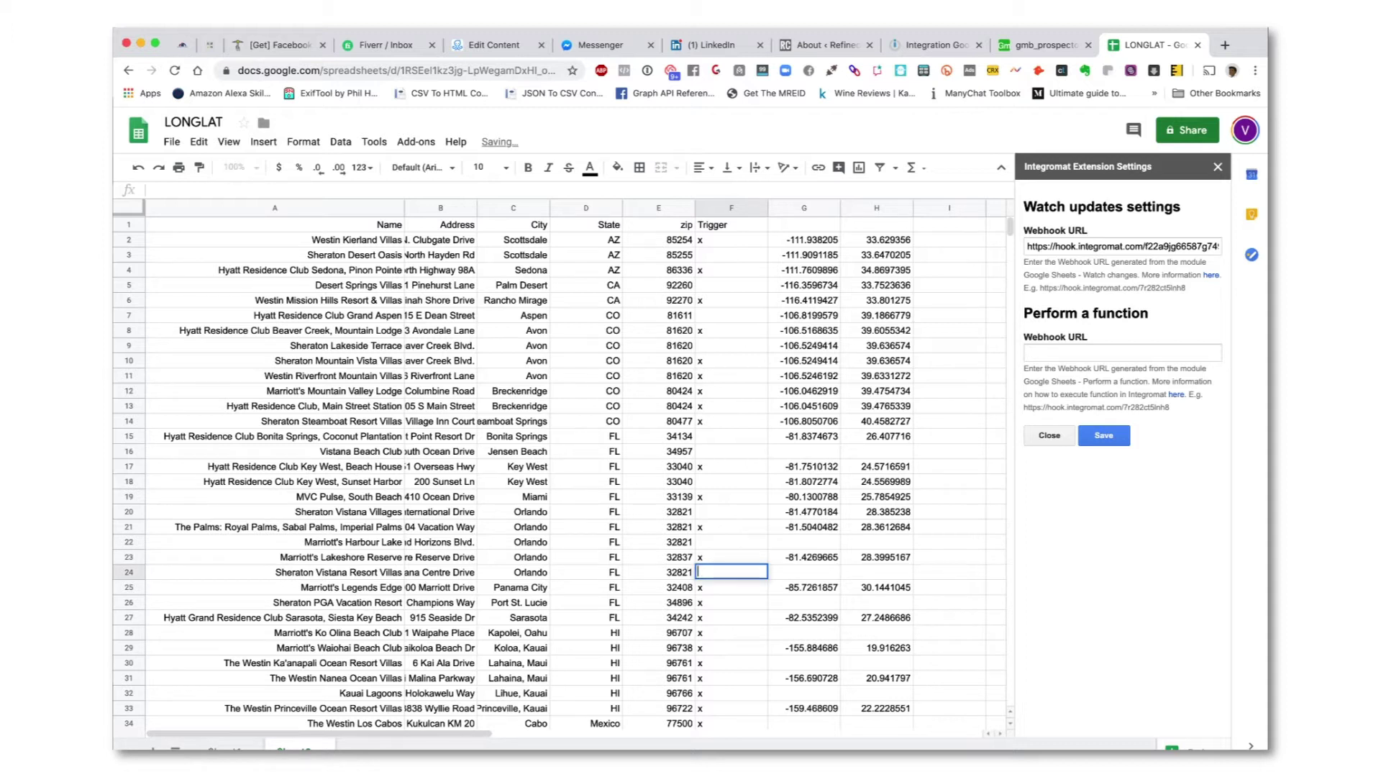
click(729, 603)
key(Delete)
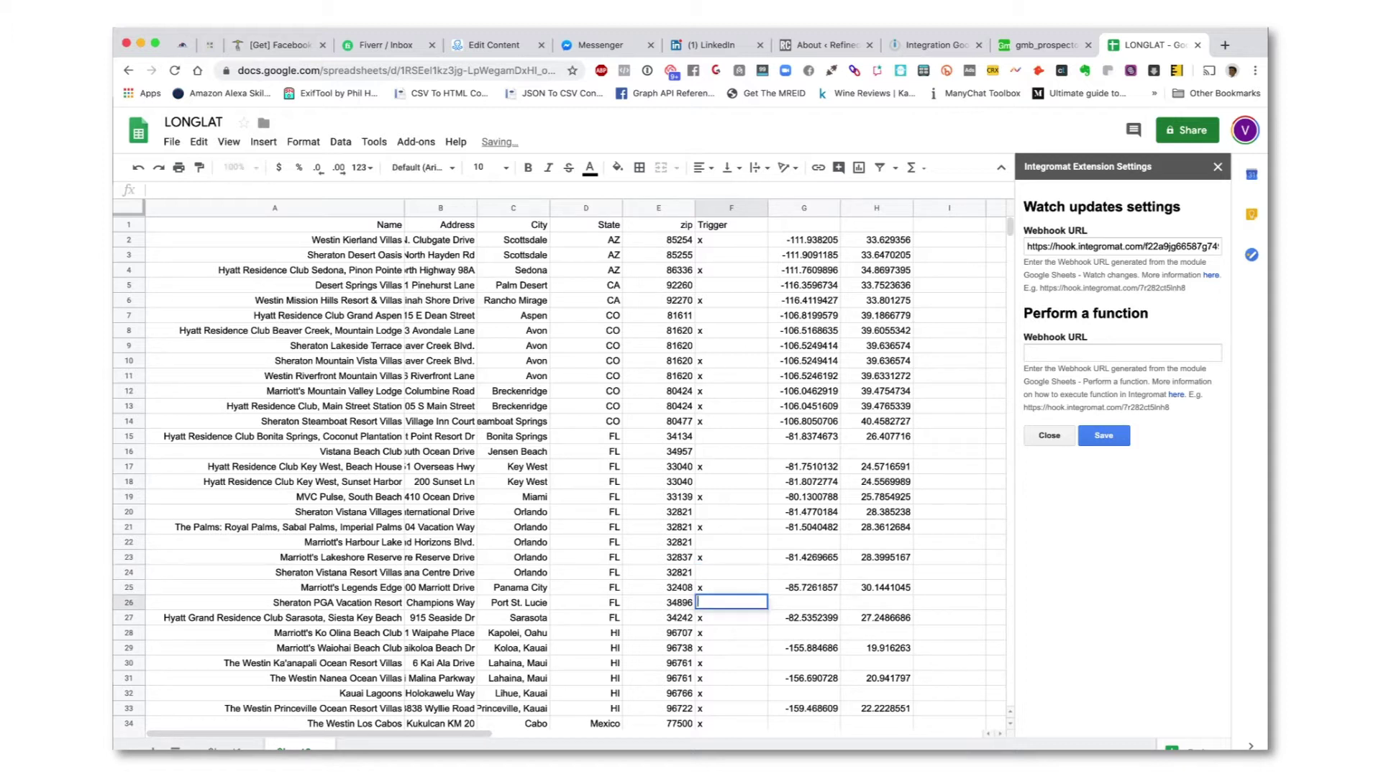
click(727, 633)
key(Delete)
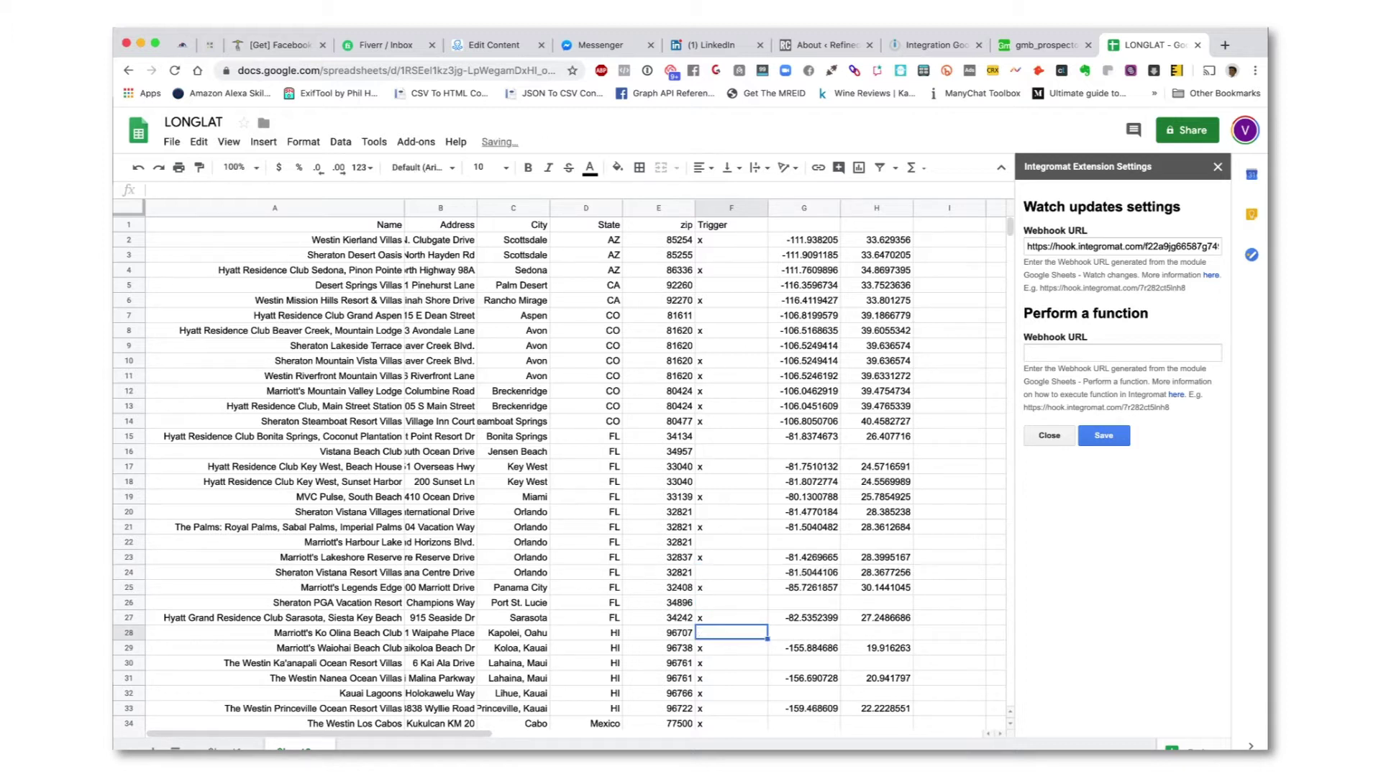
click(725, 663)
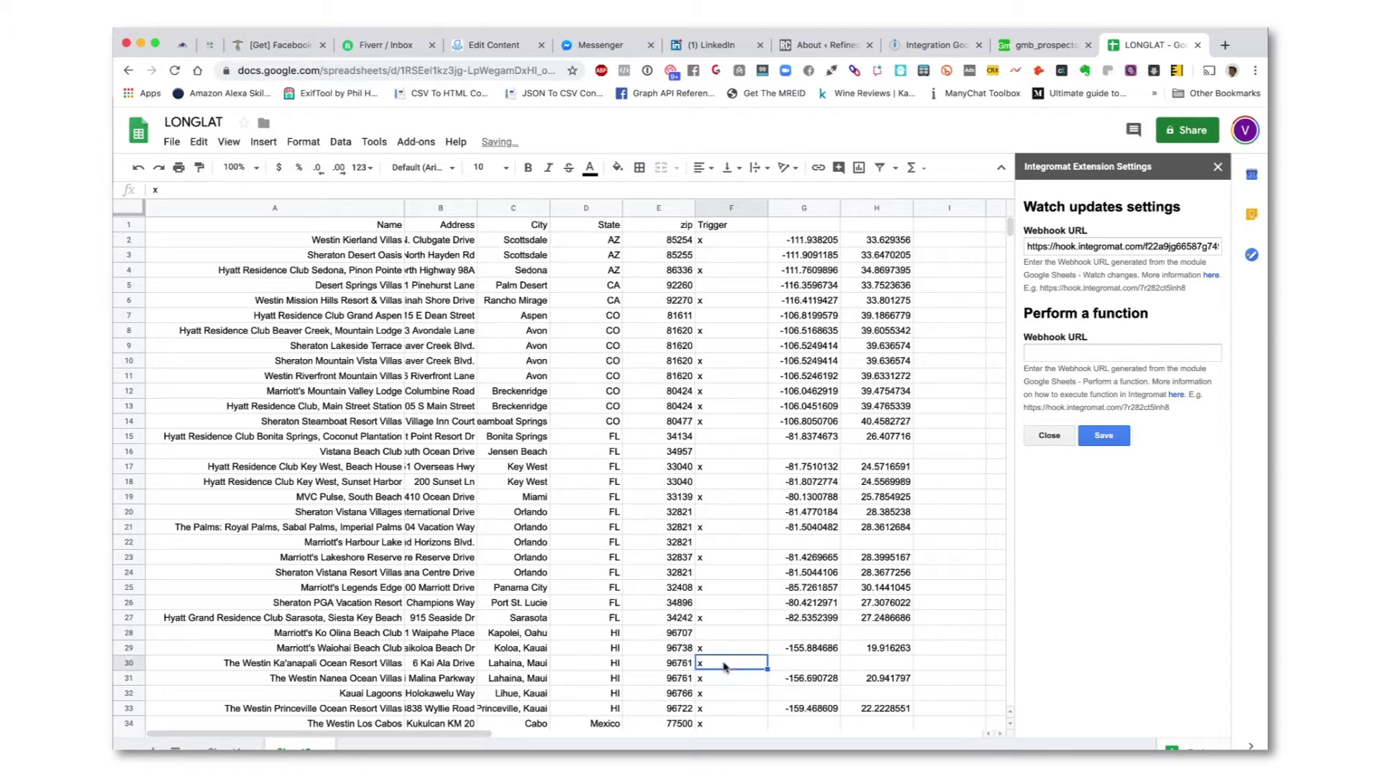
click(721, 693)
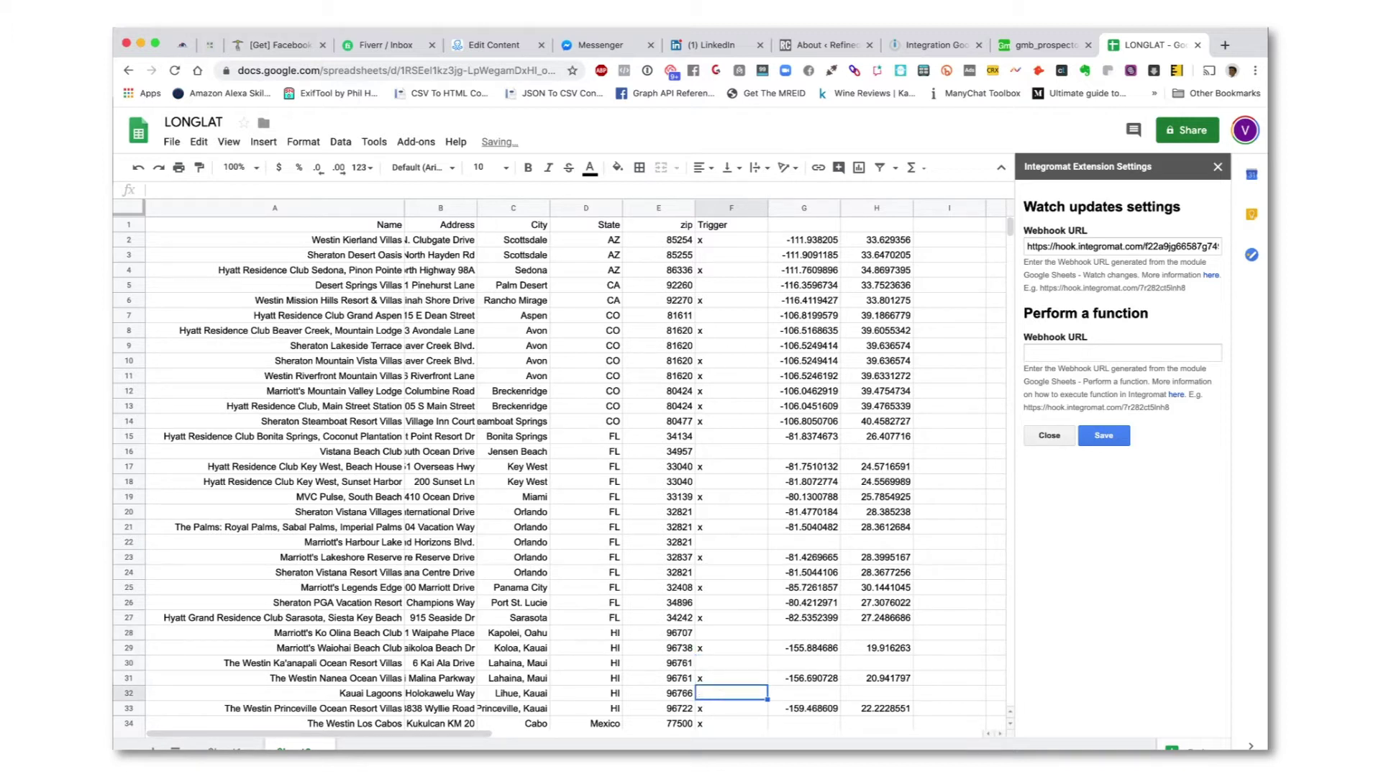
click(722, 723)
key(Delete)
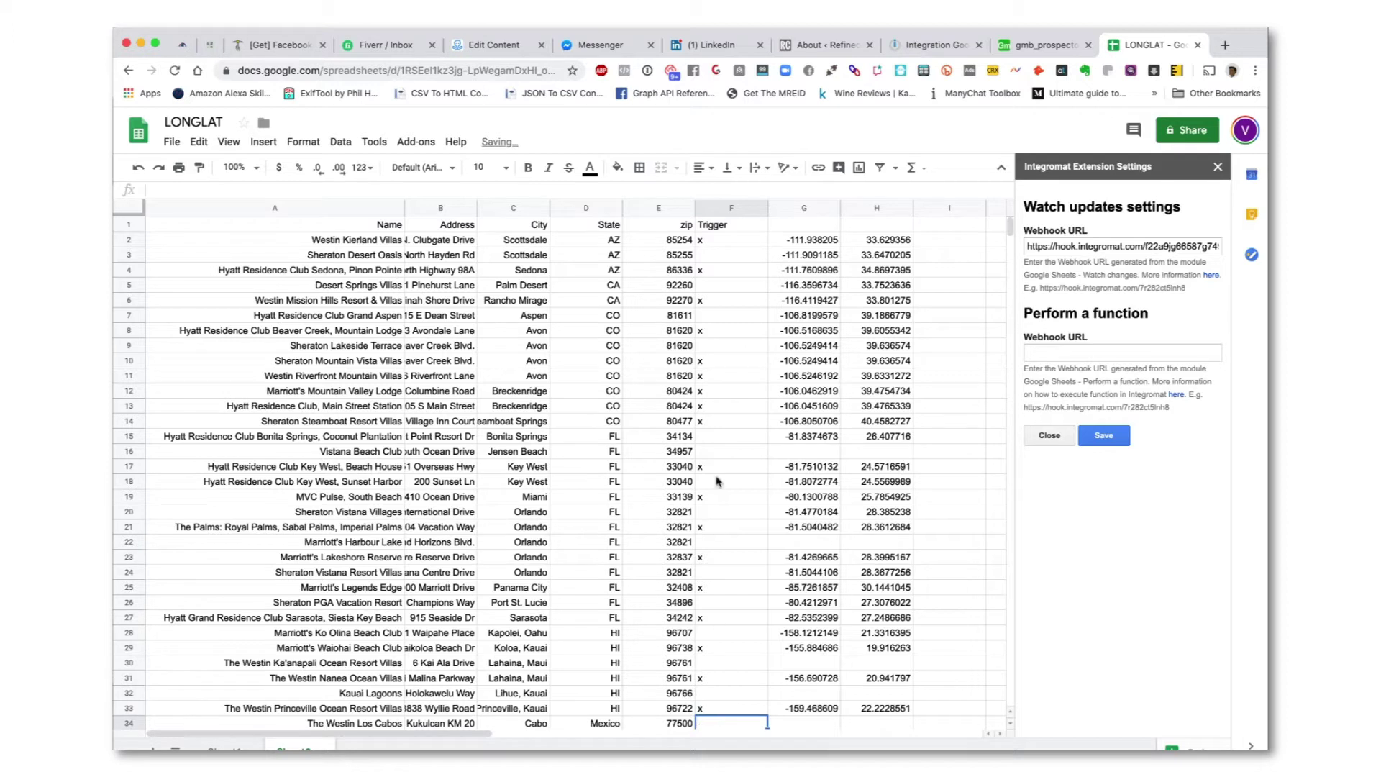
click(711, 453)
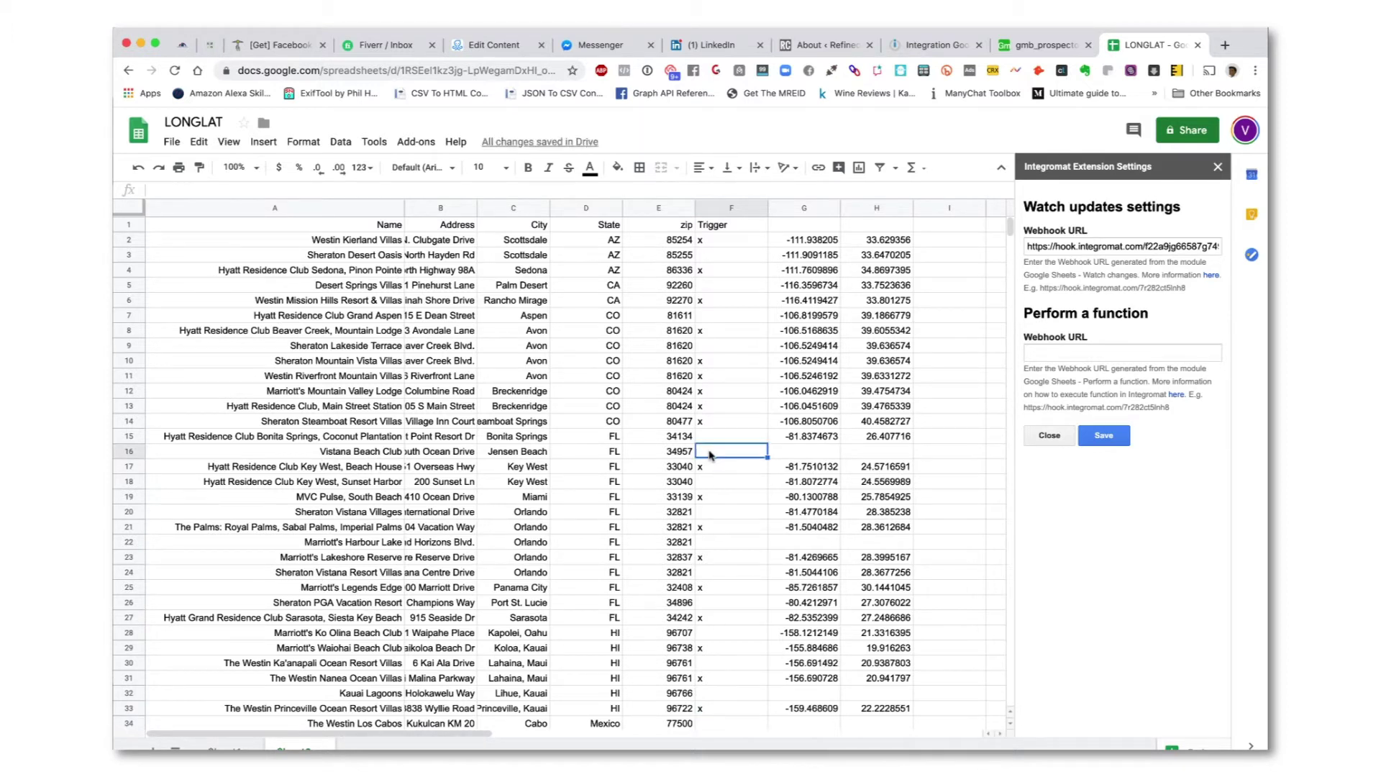
Delete the x trigger from the Trigger cells of rows 36, 38 and 40.
scroll(920, 480, down, 3)
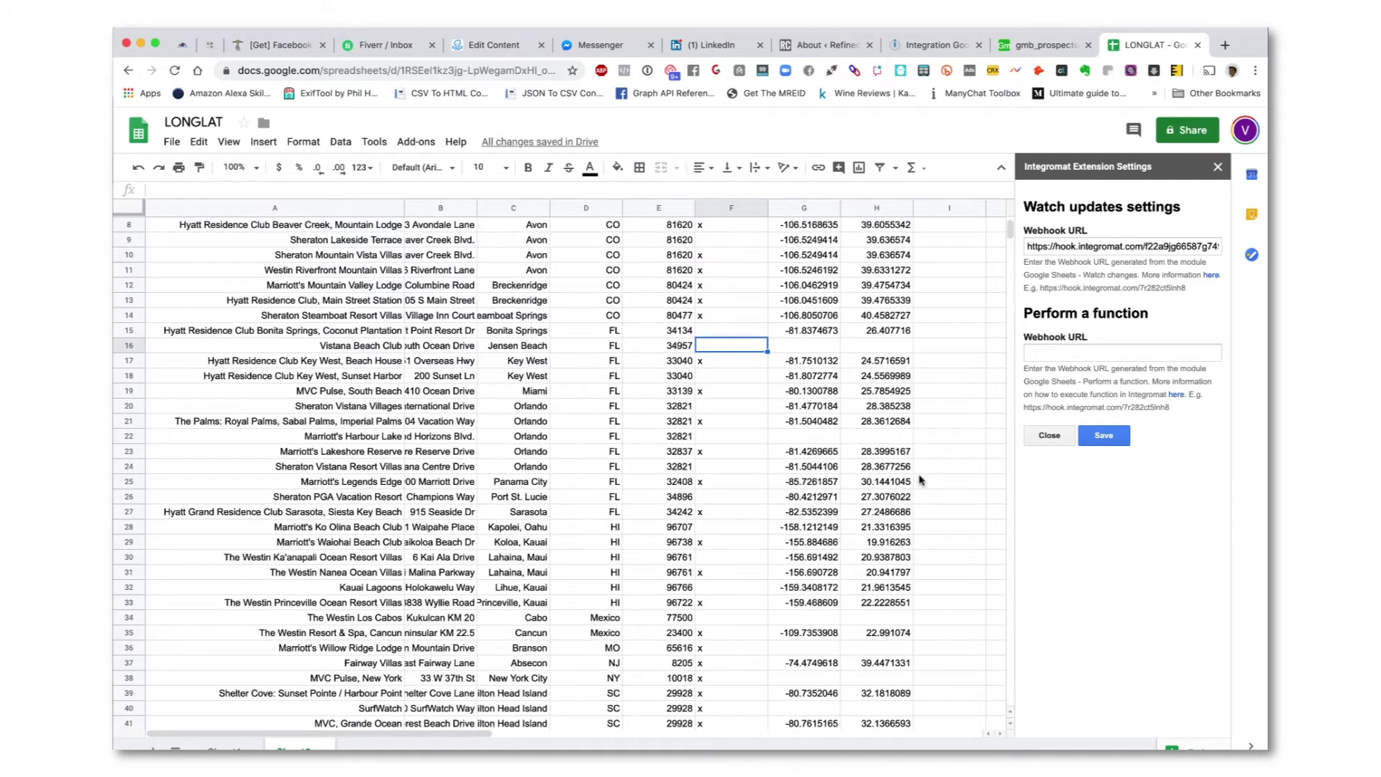
click(713, 651)
key(Delete)
key(Return)
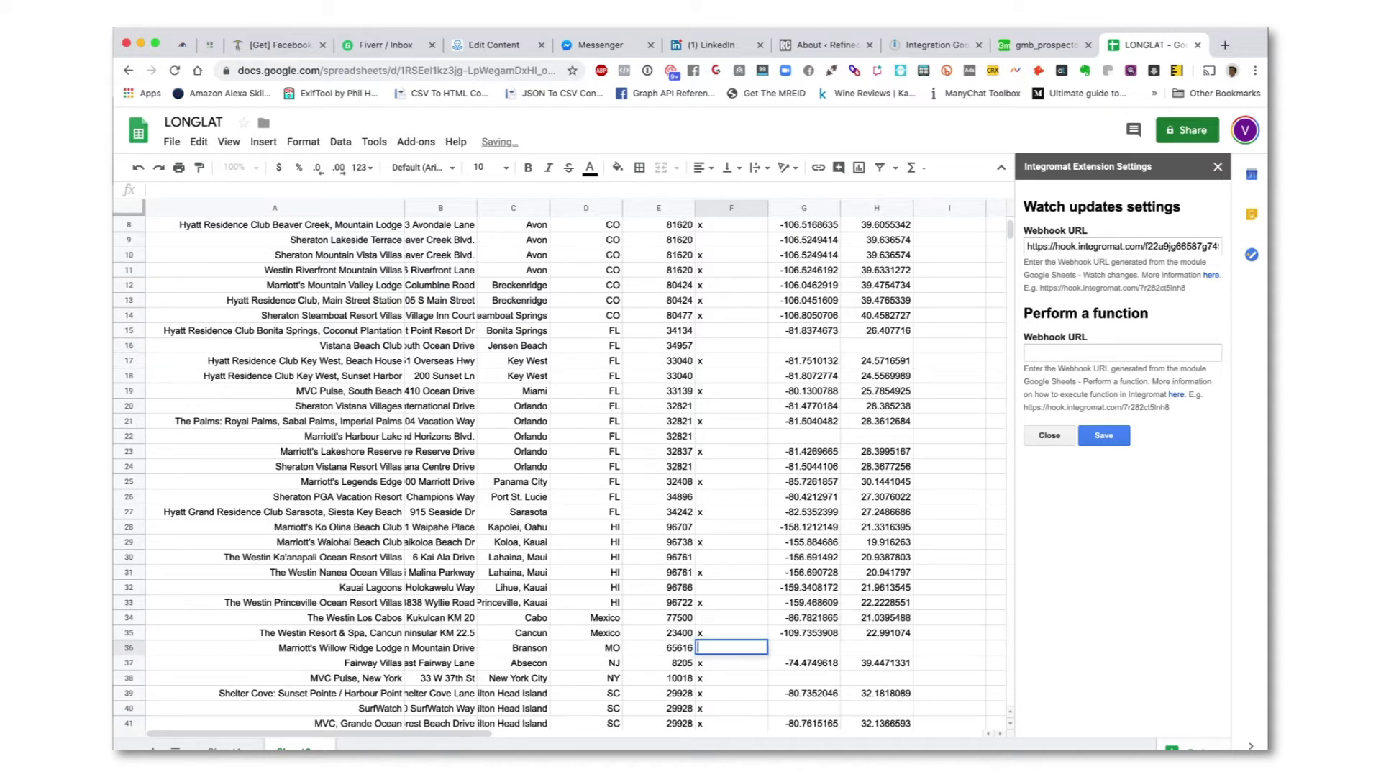
click(716, 678)
key(Delete)
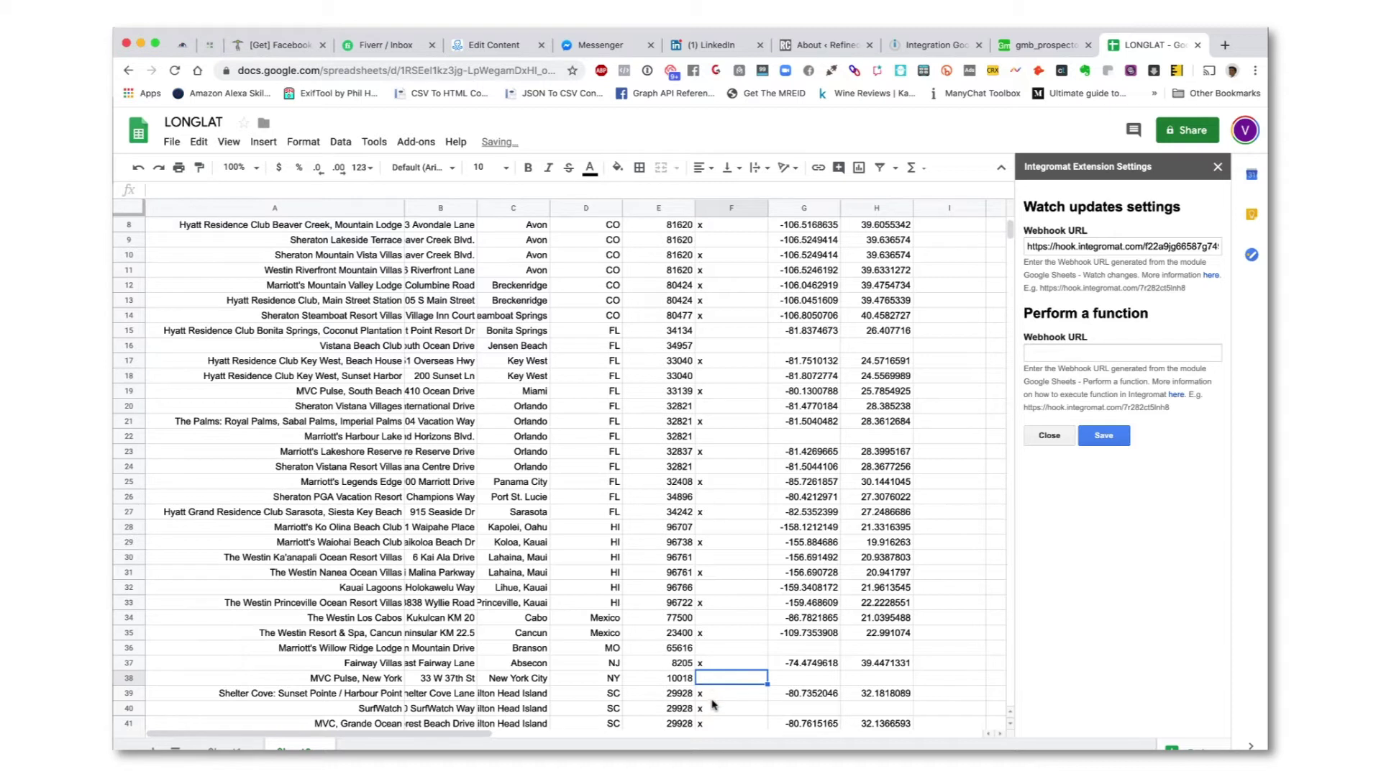
click(717, 709)
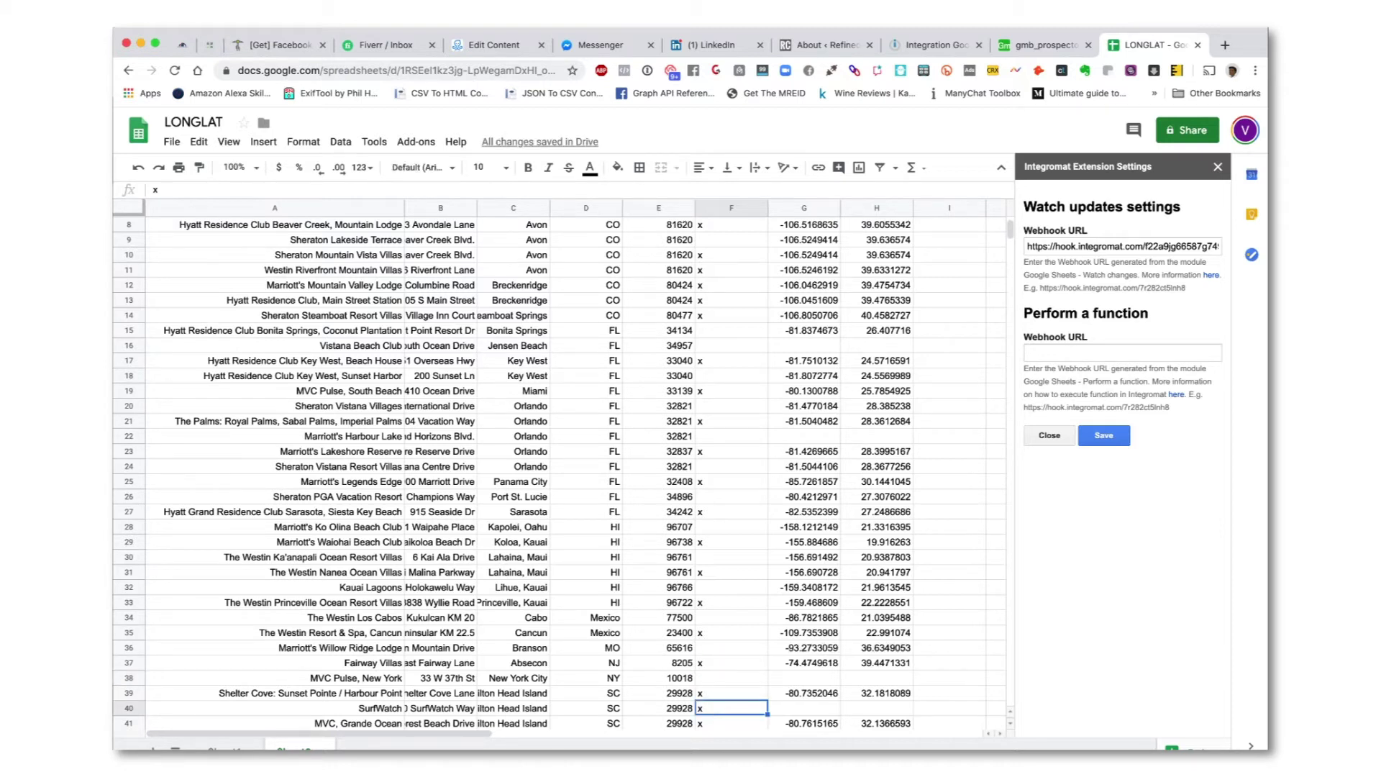
key(Delete)
key(Return)
Clear the x trigger from rows 42, 44 and 46 so their coordinates fill in.
scroll(722, 631, down, 2)
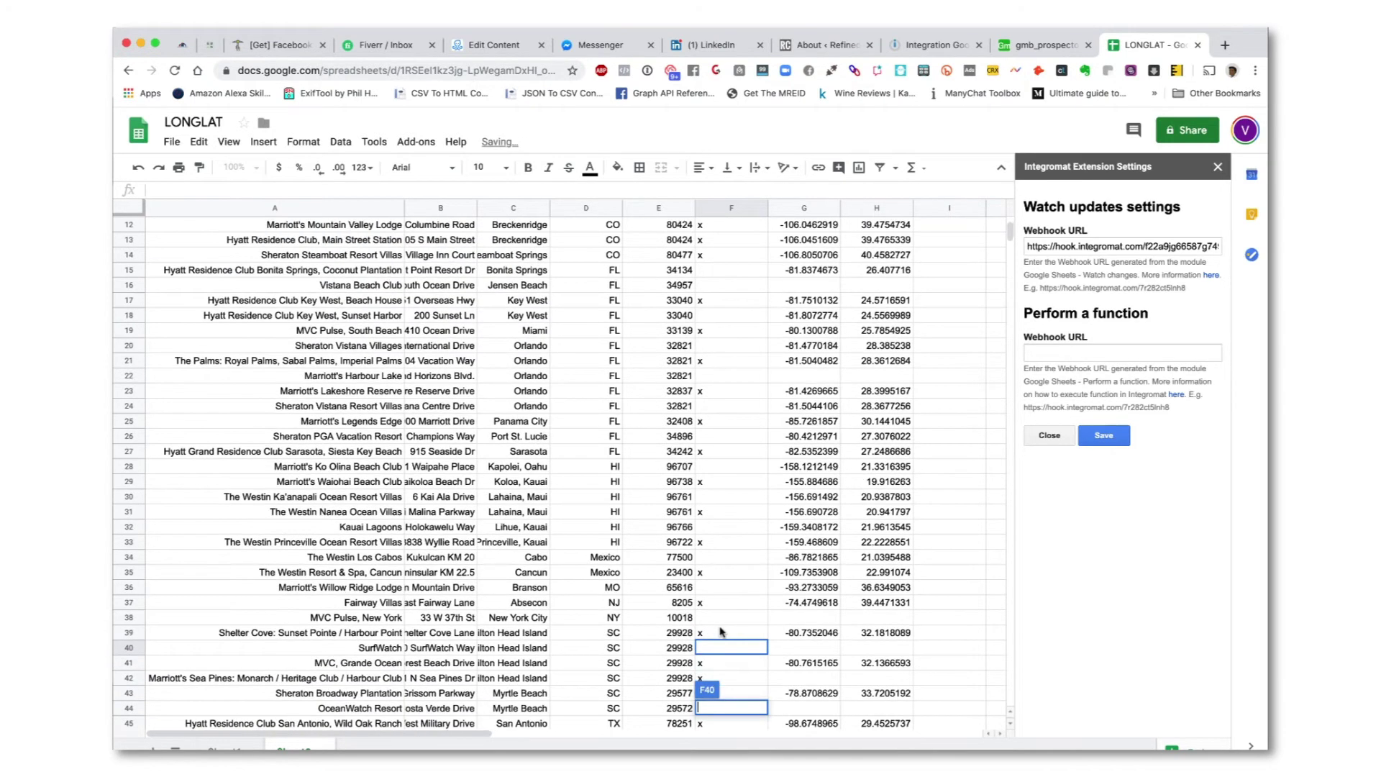
click(720, 649)
key(Delete)
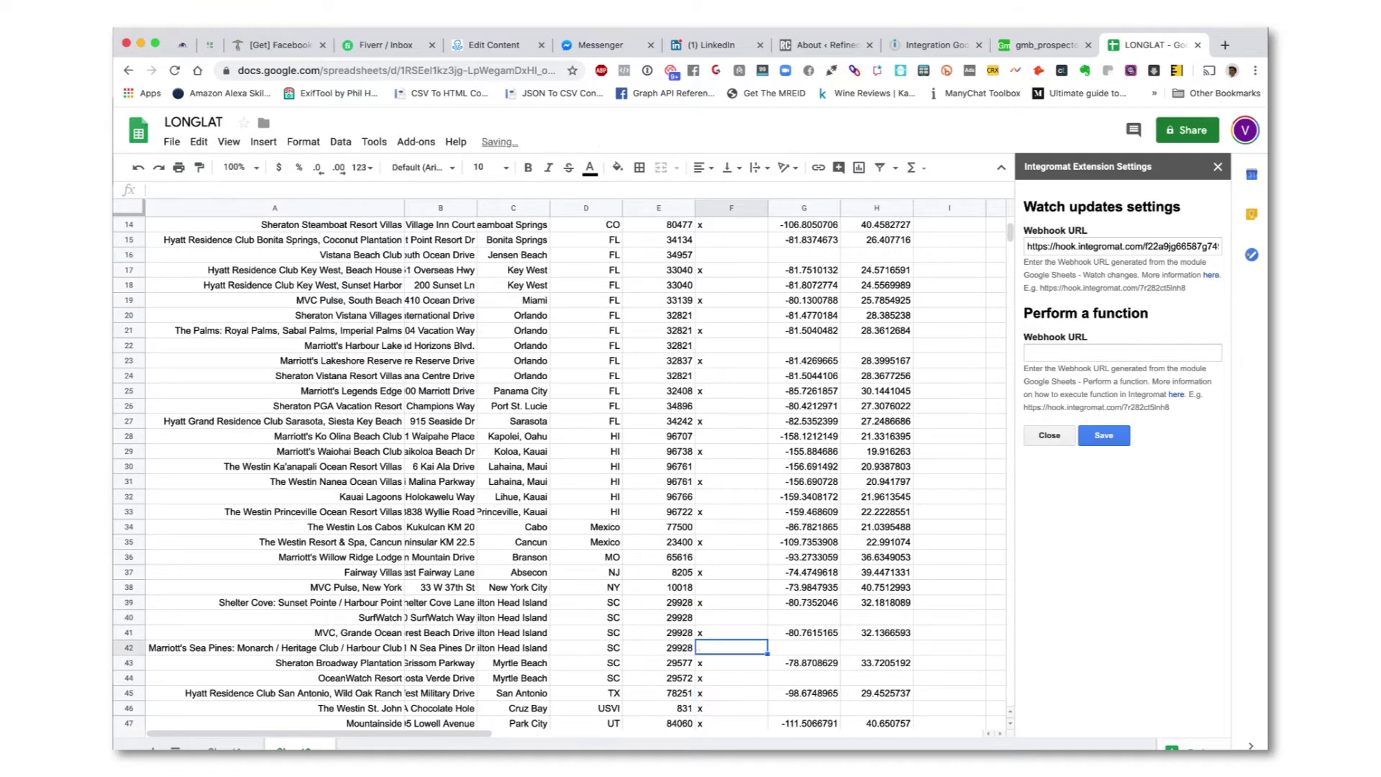
click(716, 678)
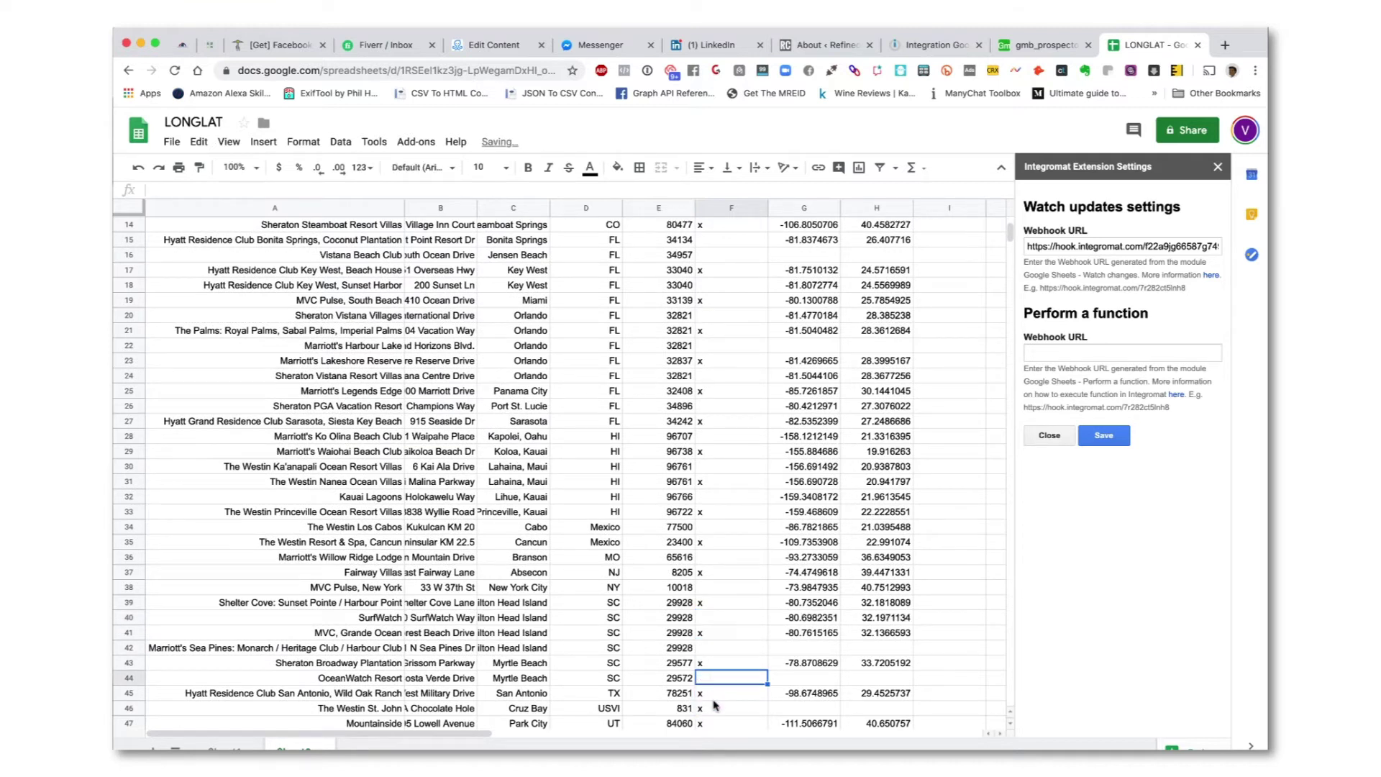
click(715, 708)
key(Delete)
scroll(714, 715, down, 3)
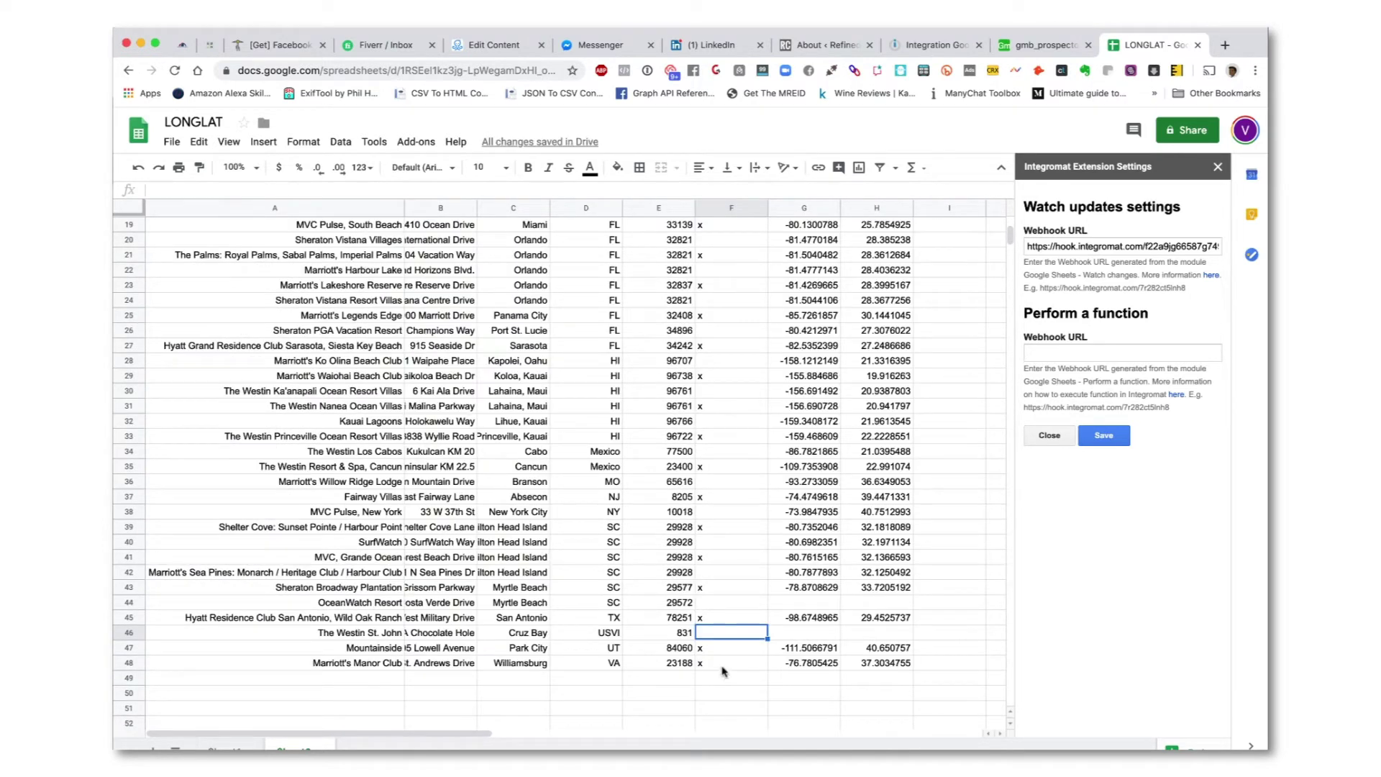
scroll(757, 531, up, 5)
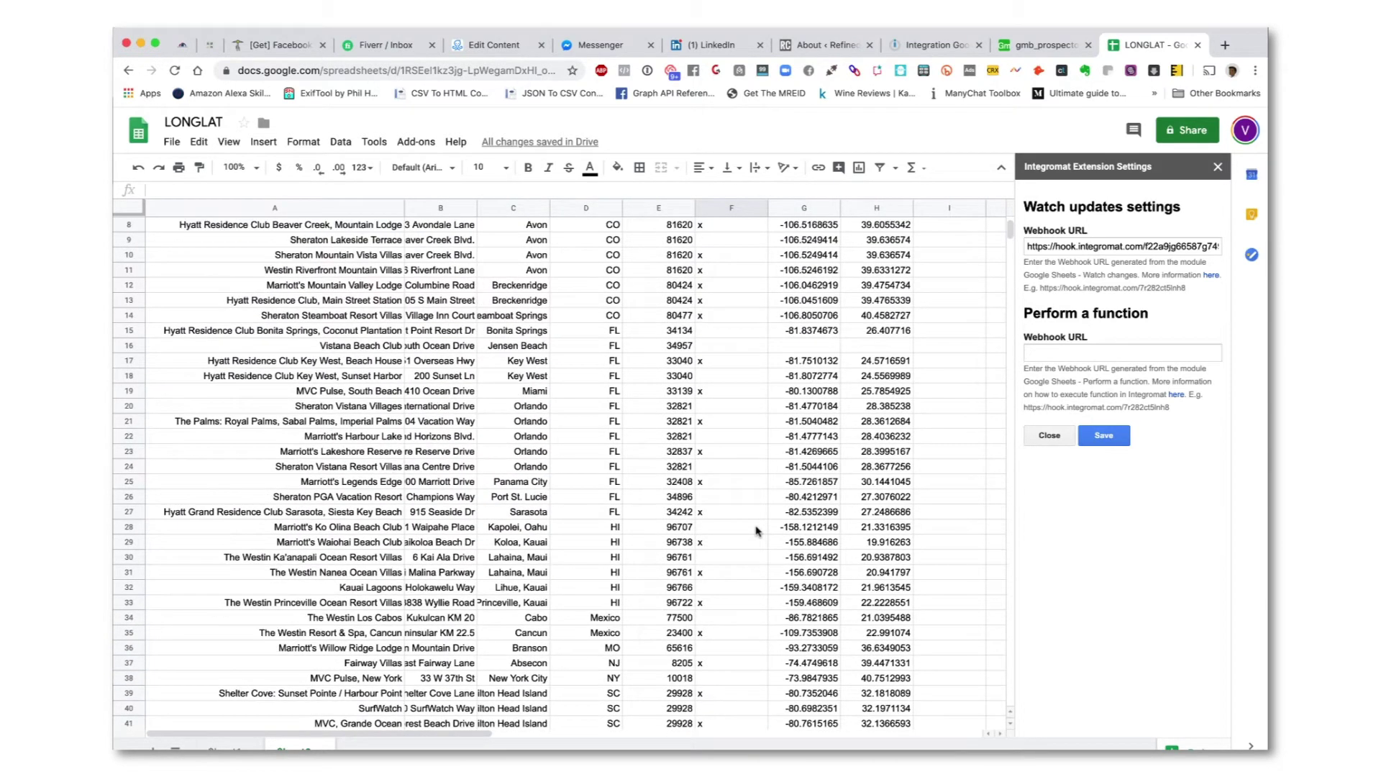
scroll(757, 531, down, 6)
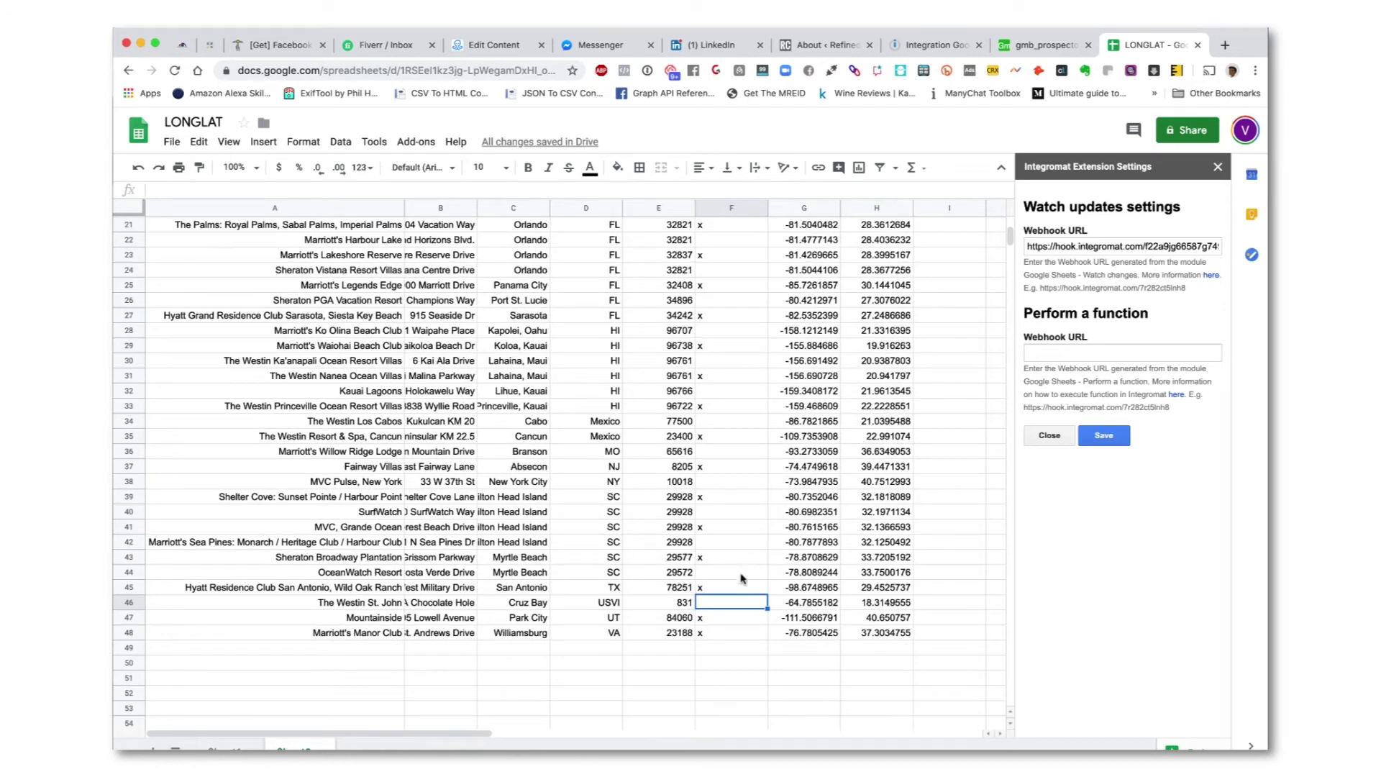
key(Return)
scroll(754, 358, up, 10)
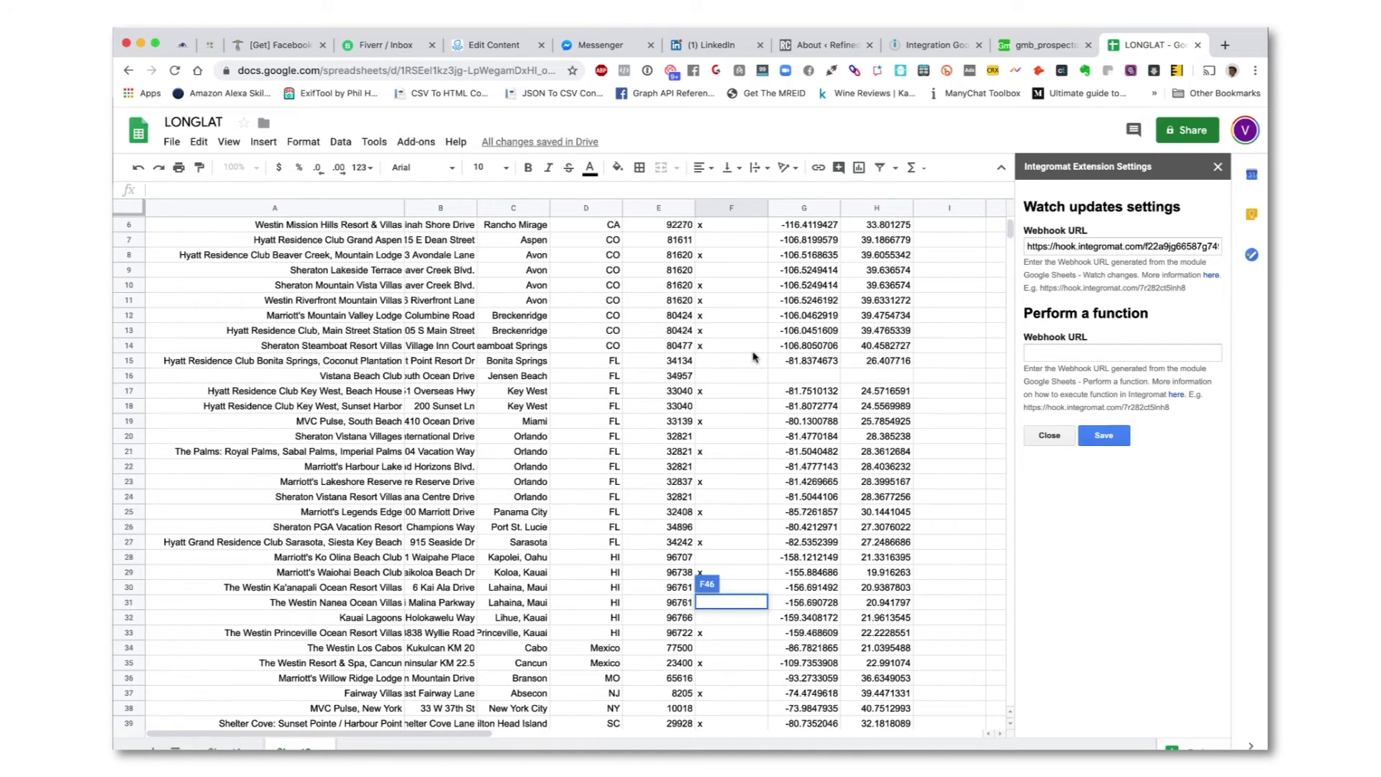
Enter 99 in F16 so Vistana Beach Club gets longitude -80.2042 and latitude 27.2702984.
click(715, 393)
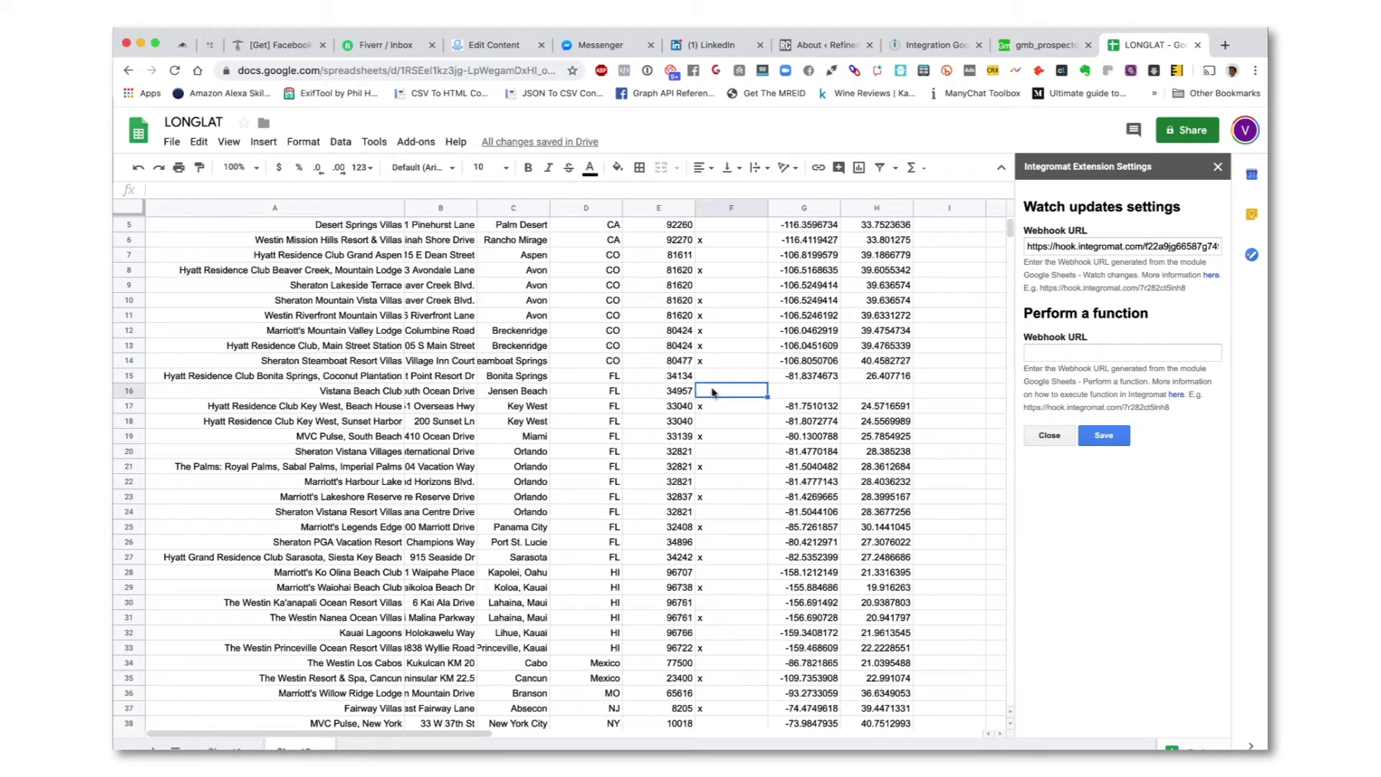
text(99)
key(Return)
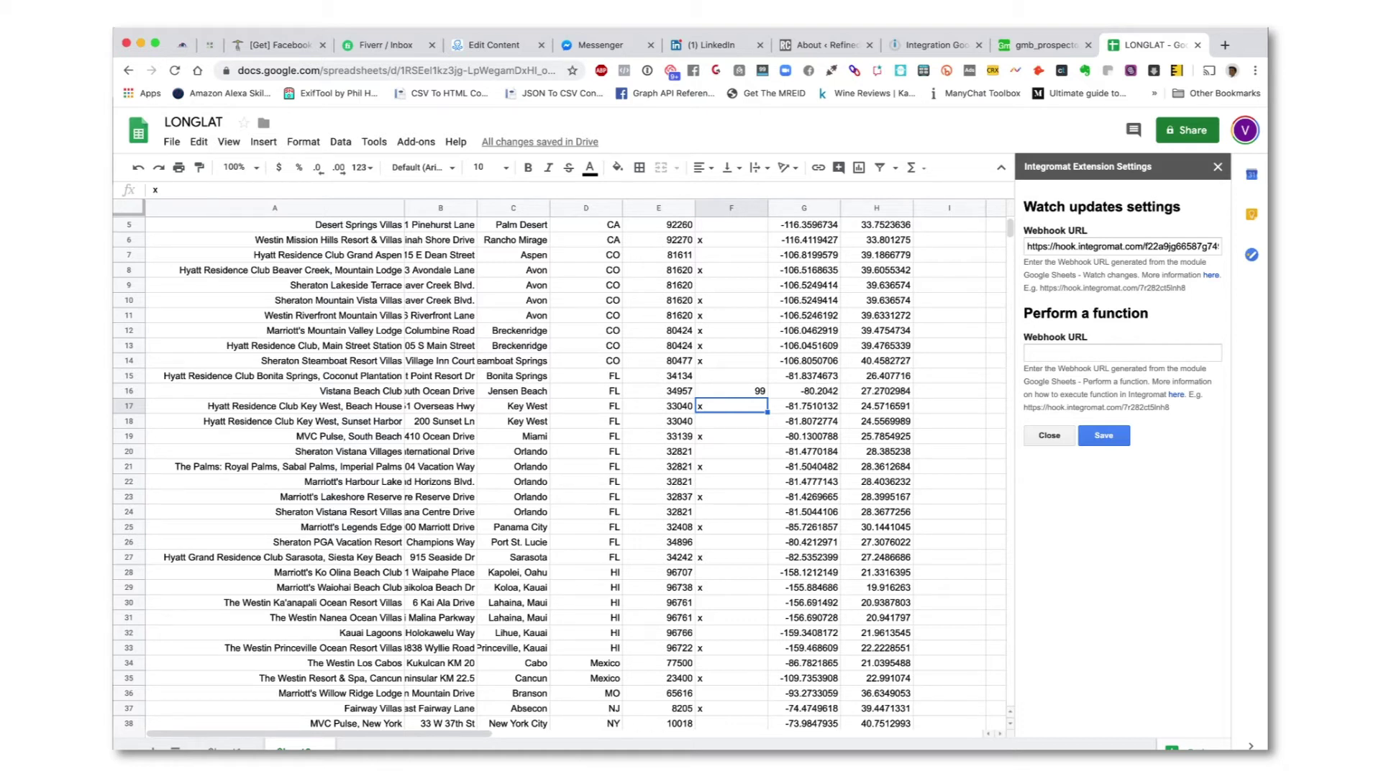
scroll(512, 475, up, 2)
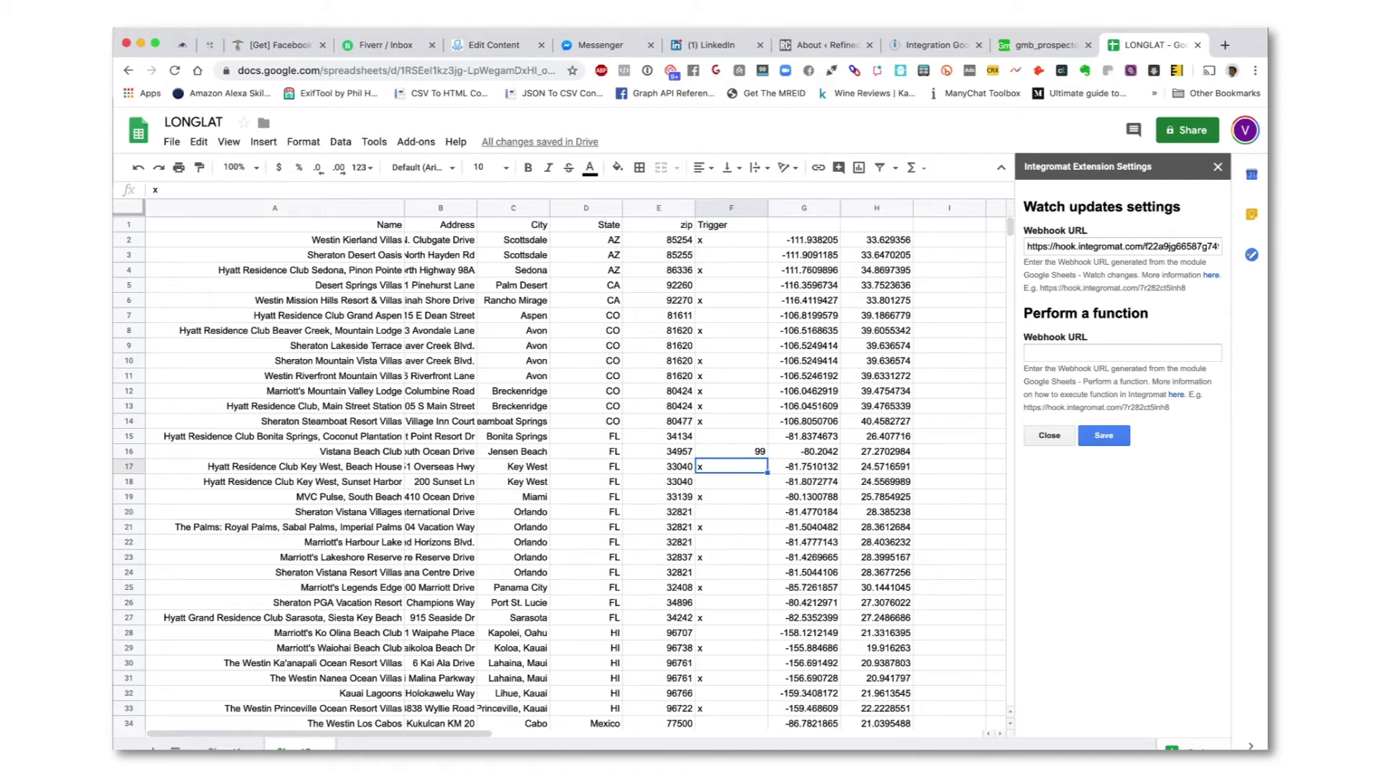
Refresh the Integromat run list, open the newest run's log, and check the Watch Changes output.
click(927, 45)
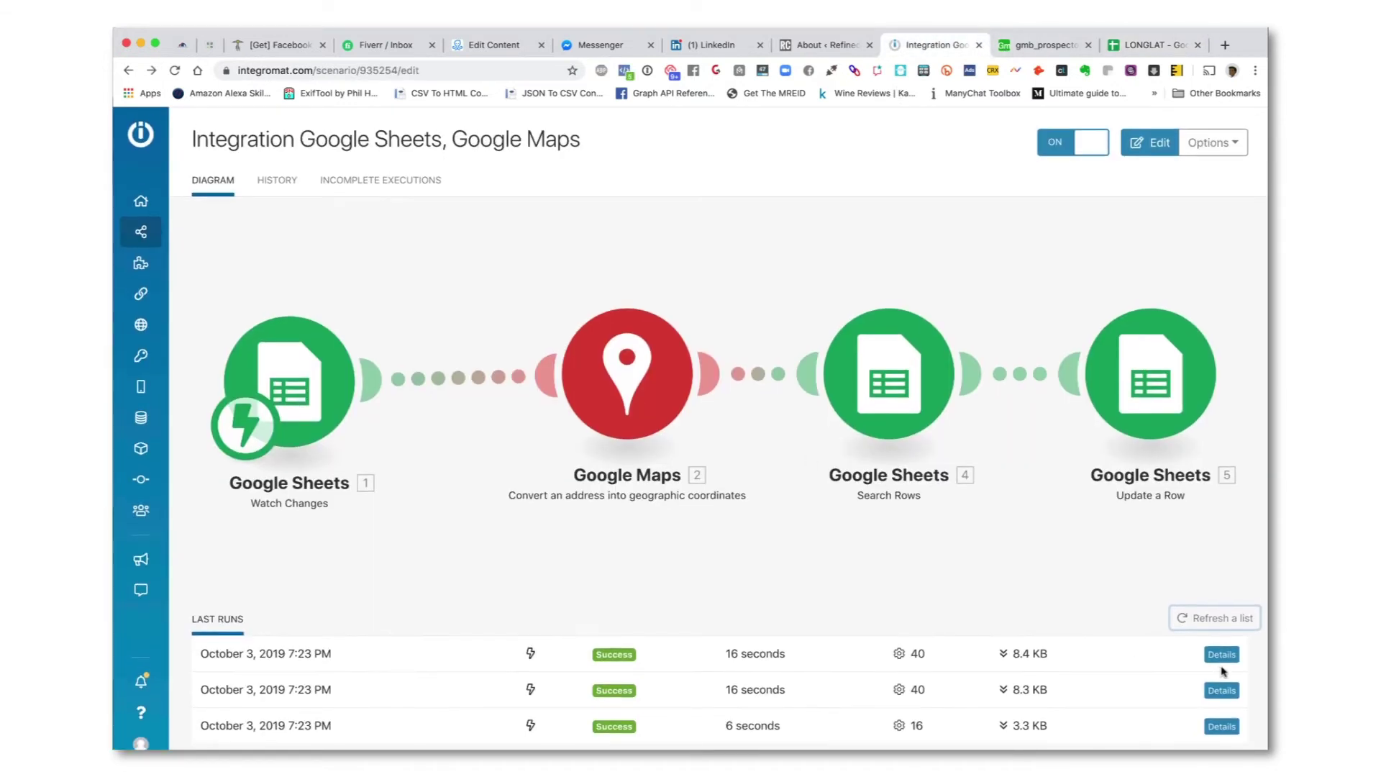
click(1227, 627)
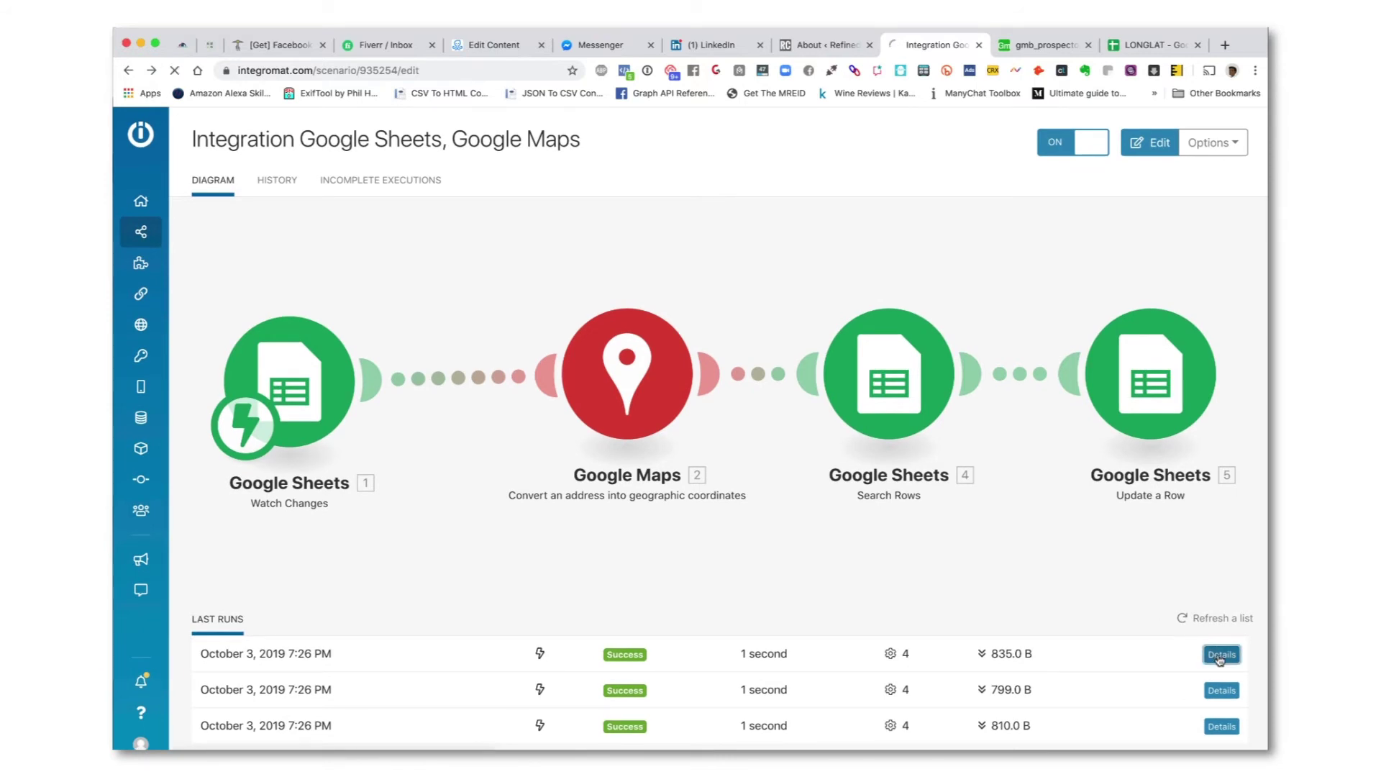
click(1221, 655)
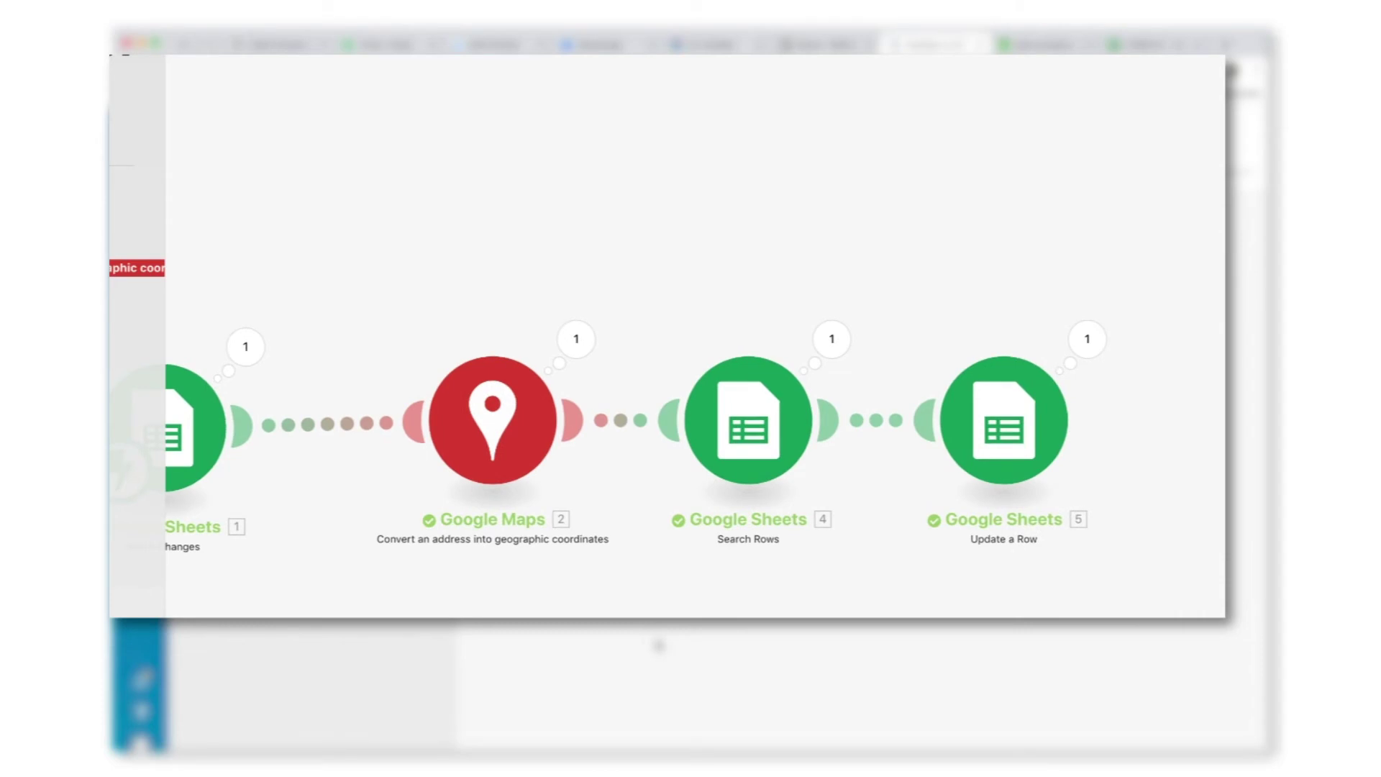
click(244, 349)
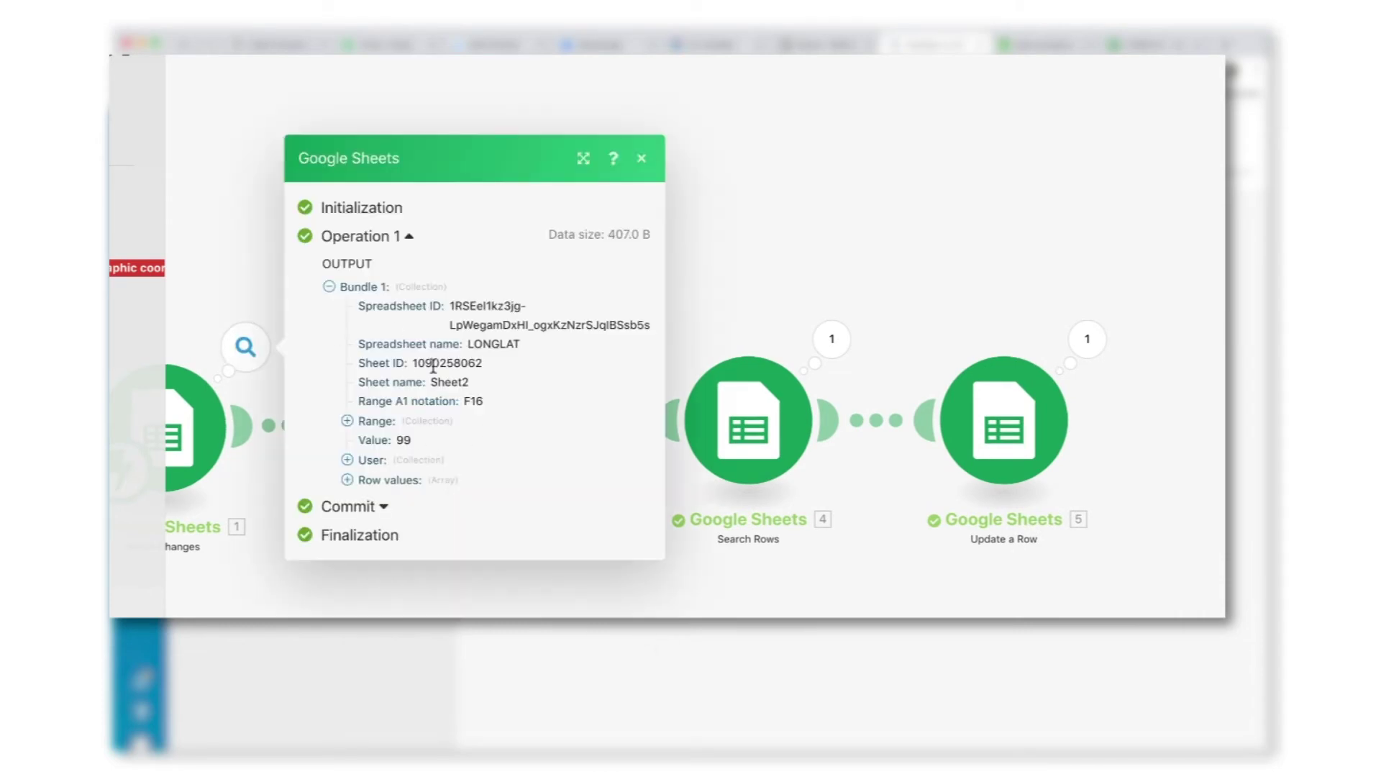
click(456, 604)
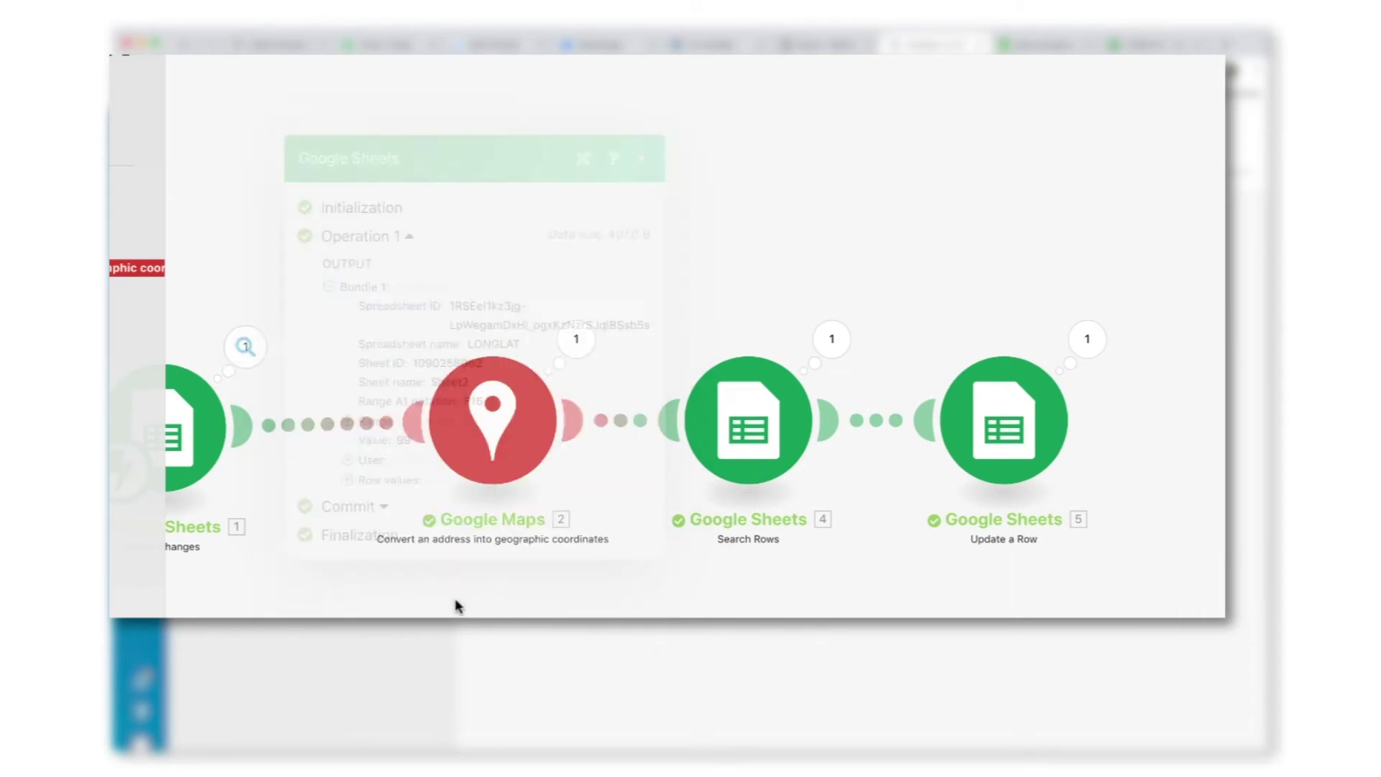
Inspect the Google Maps, Search Rows and Update a Row module outputs for row 16.
click(574, 342)
click(364, 606)
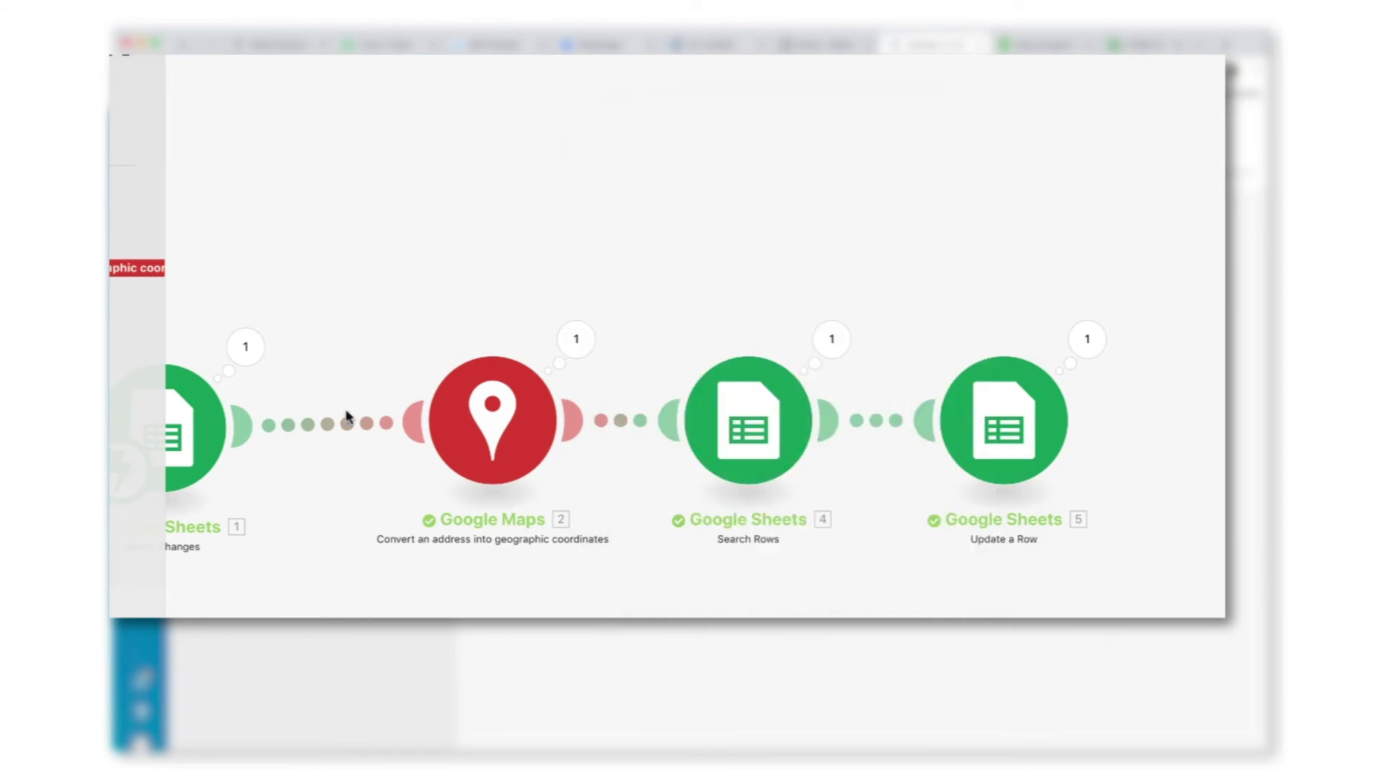
click(576, 344)
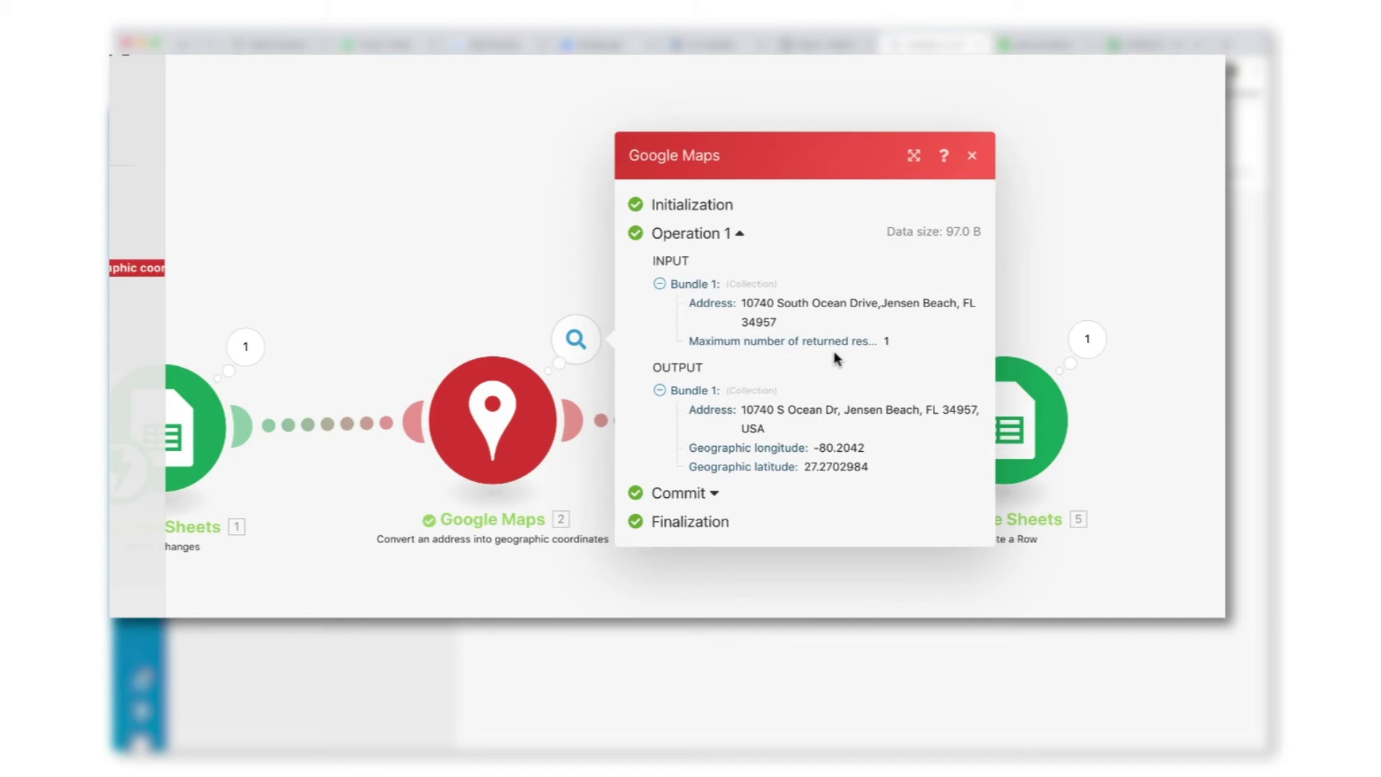
click(860, 574)
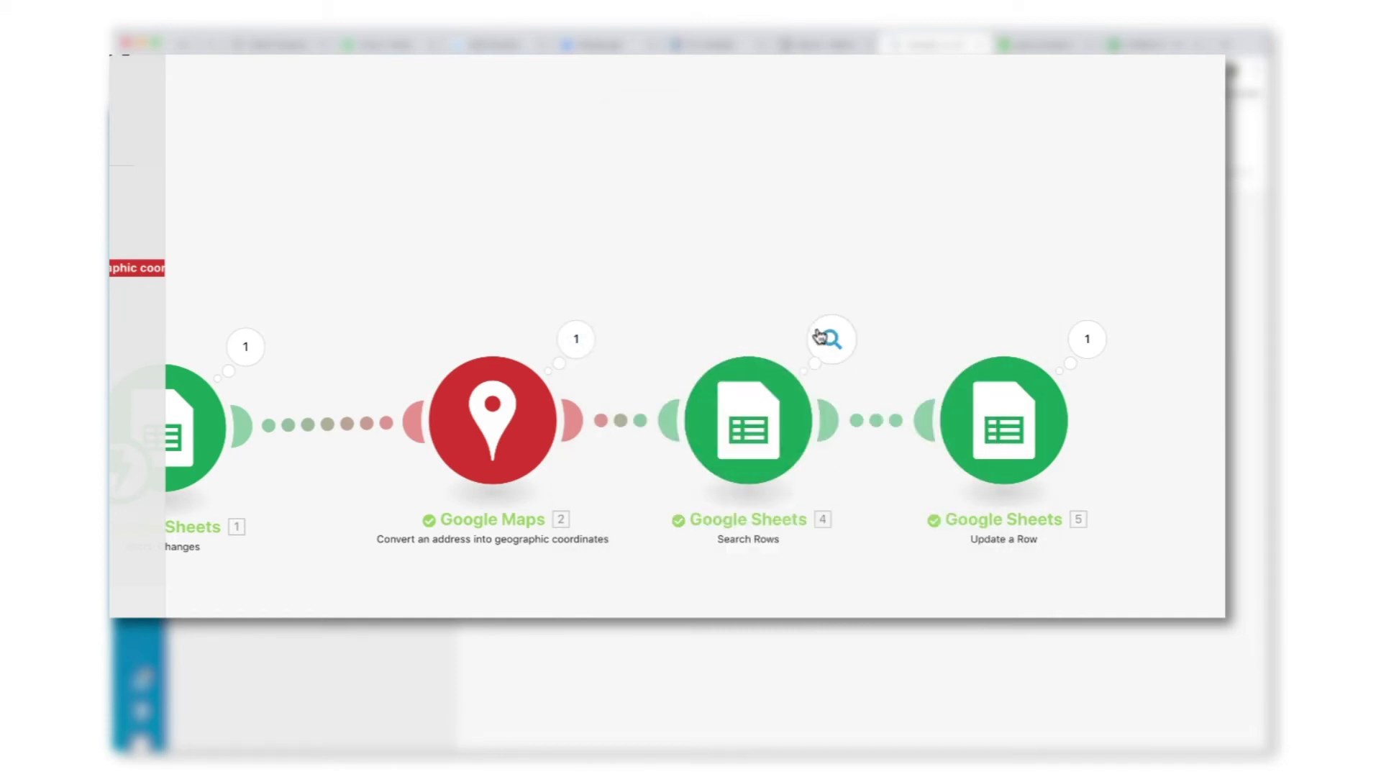
click(831, 339)
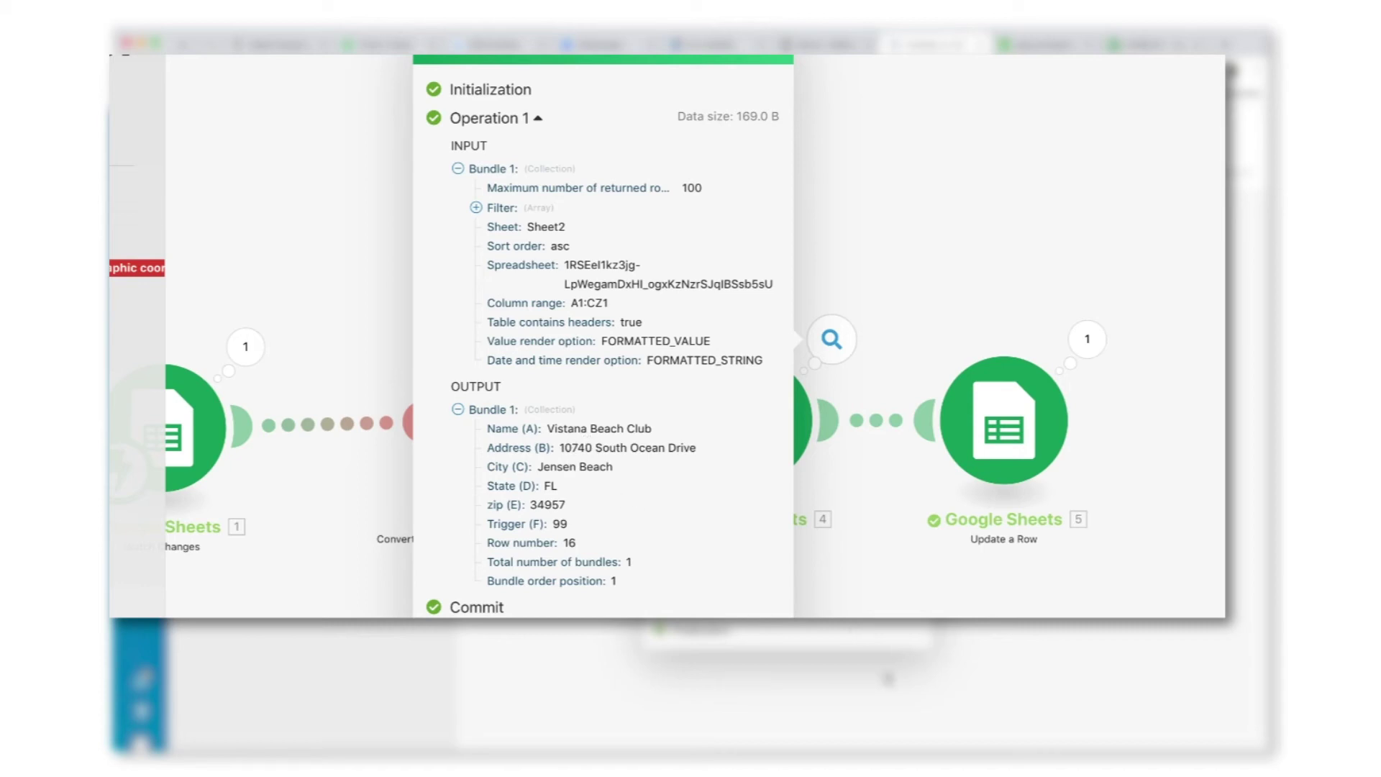
click(796, 555)
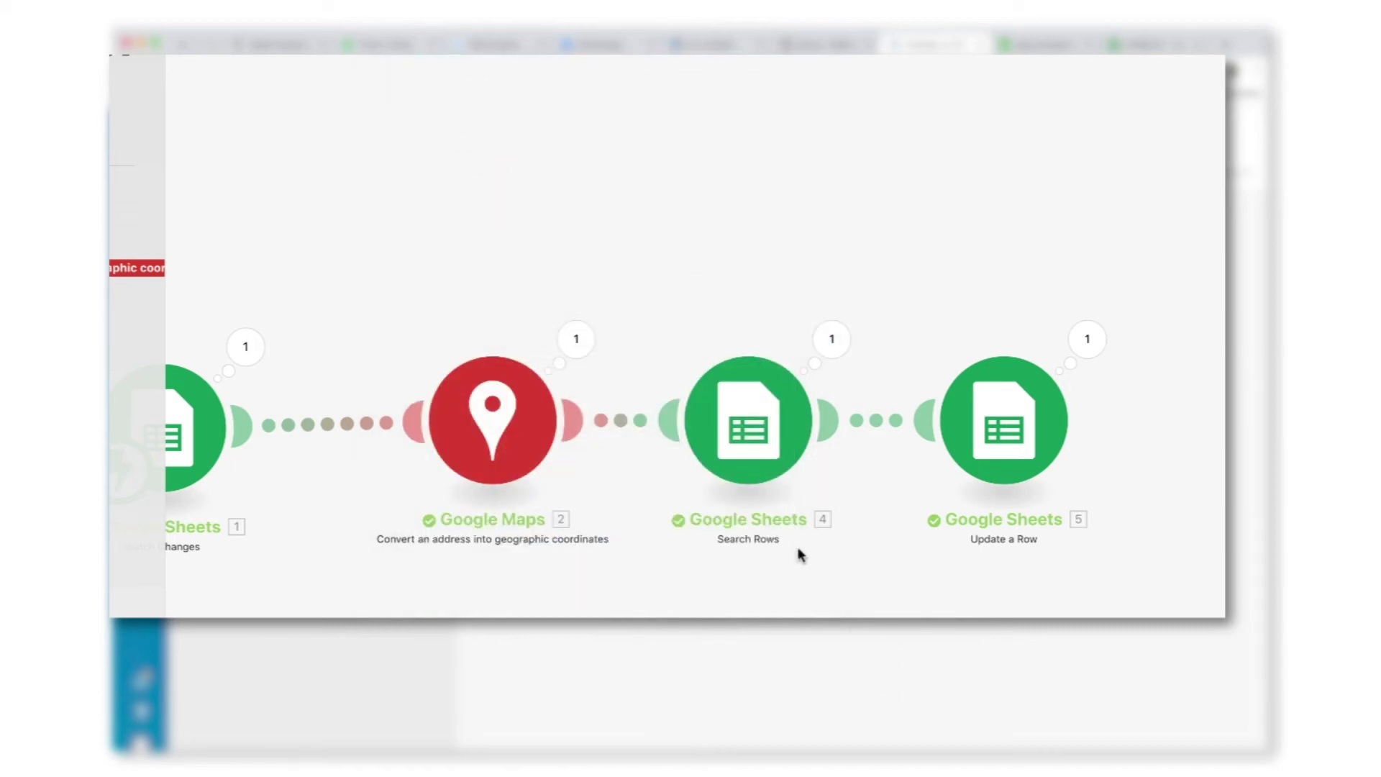
click(1087, 339)
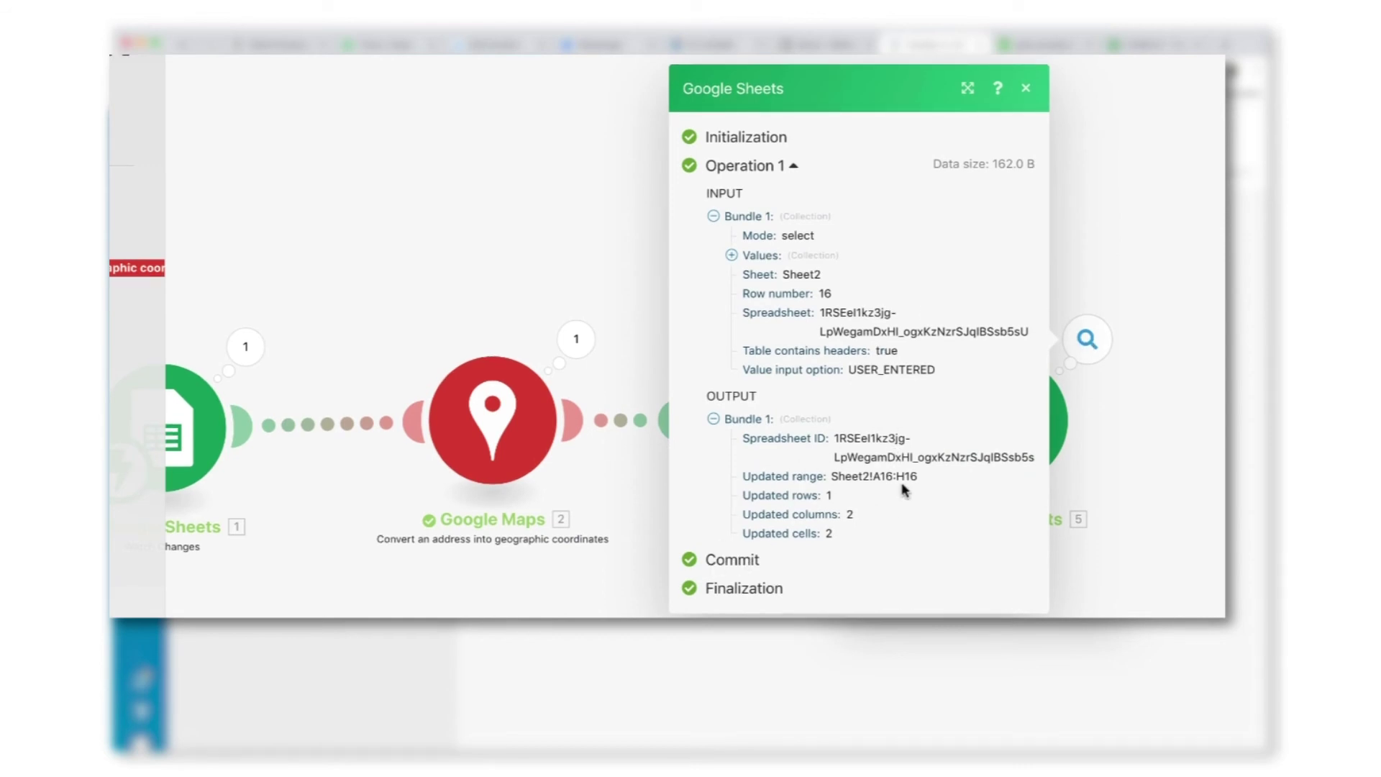
click(986, 643)
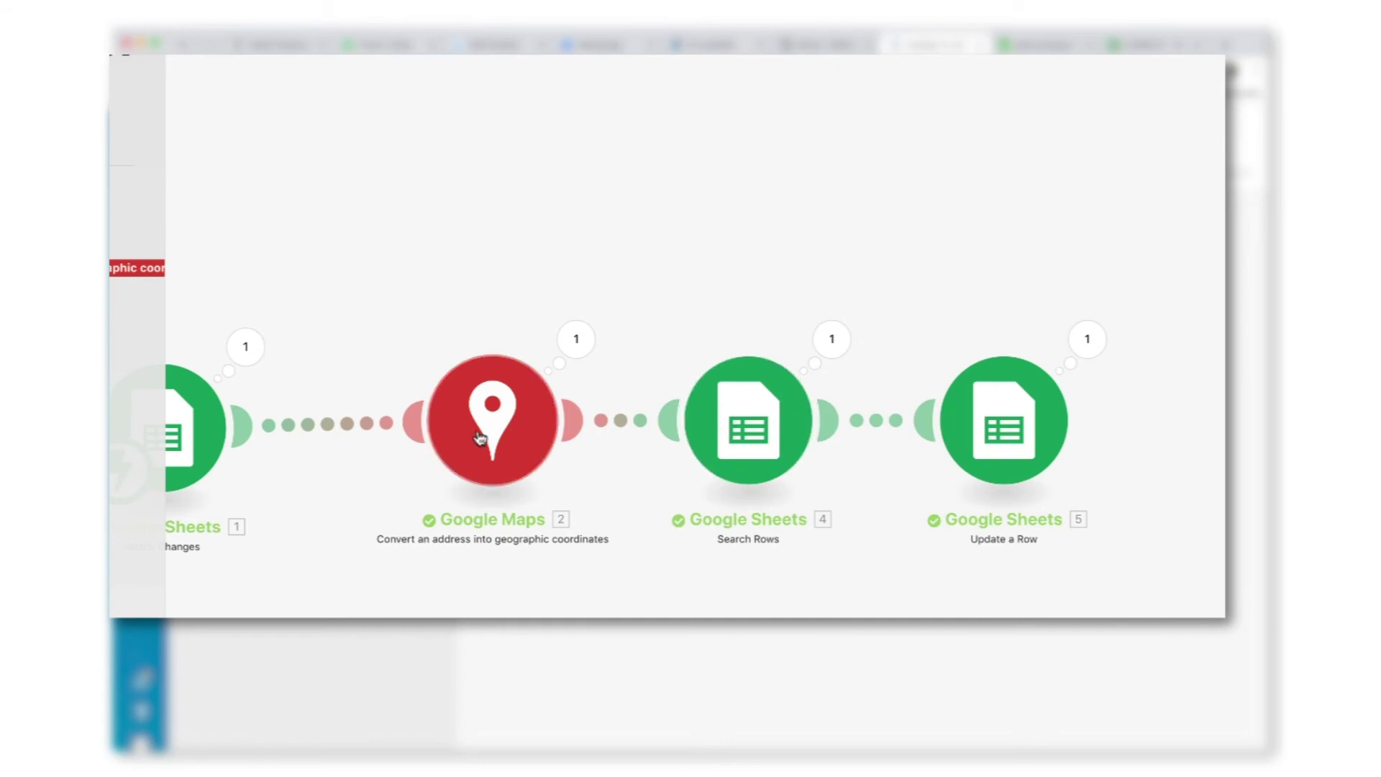